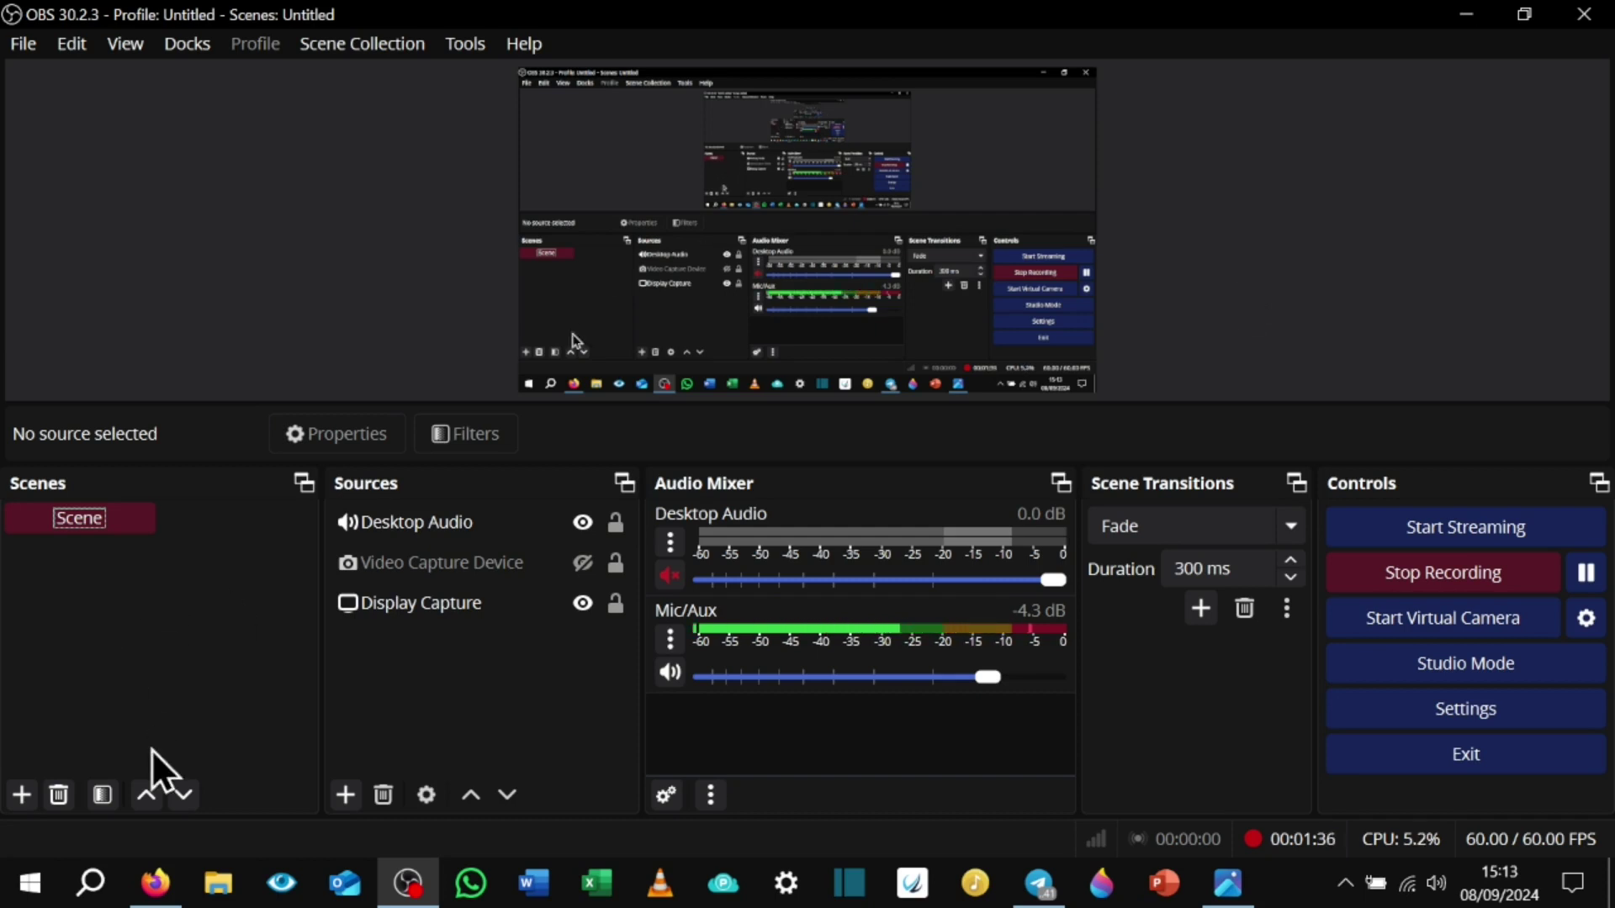
# Bring the Firefox window with the FOREX 101 YouTube search results to the front
pyautogui.click(162, 901)
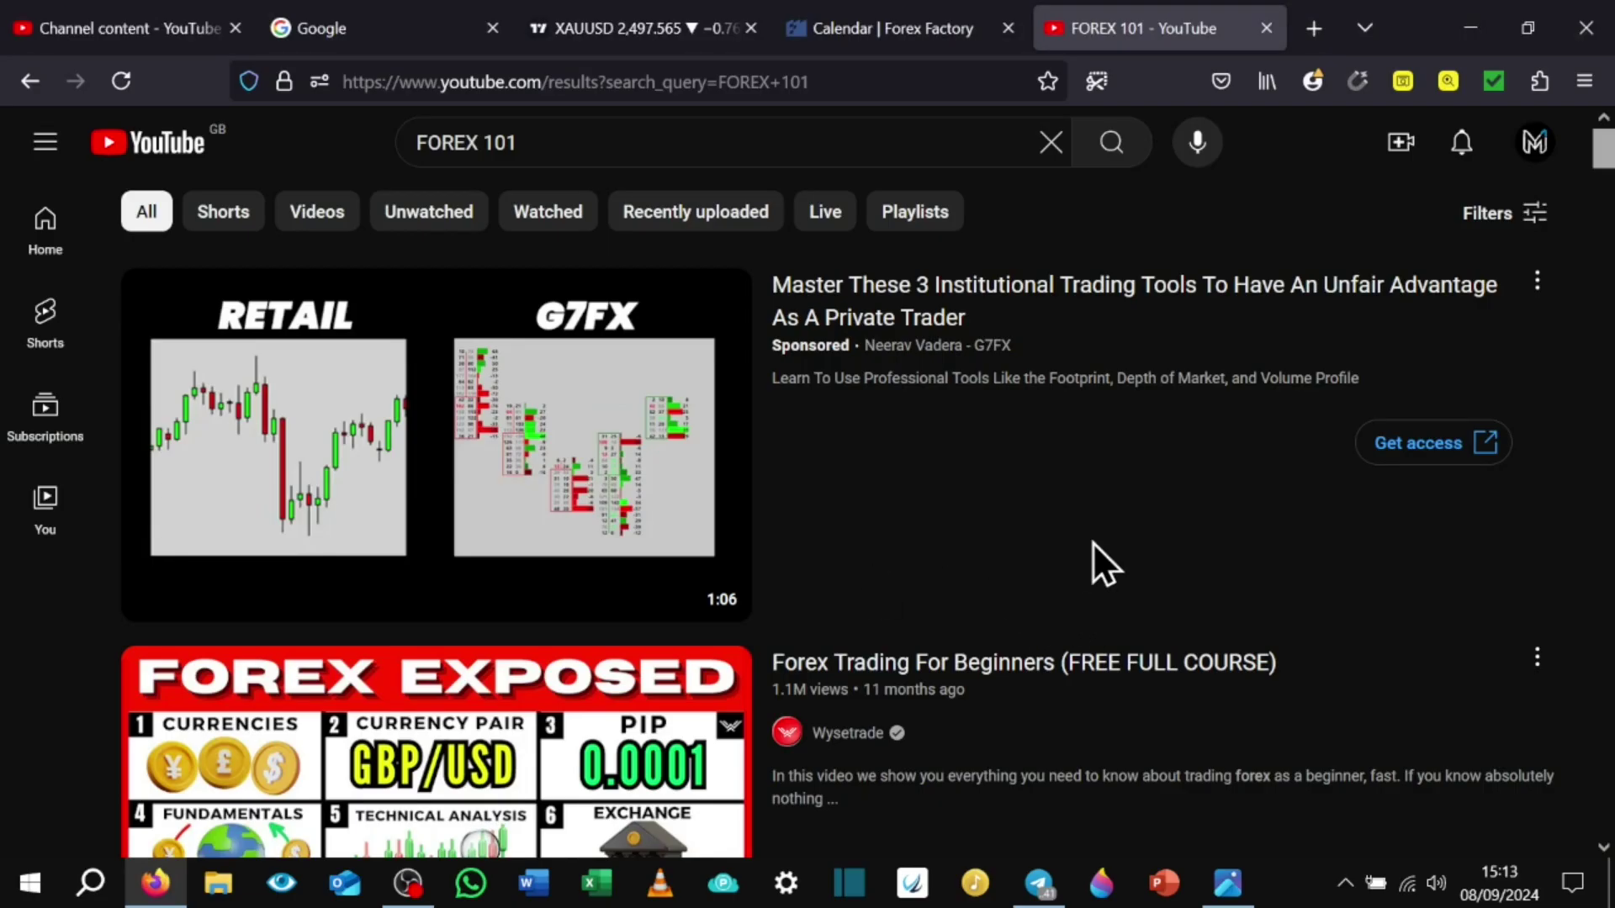
# Scroll the FOREX 101 results down to the 98-video Forex Course 101 playlist
pyautogui.scroll(-2, 1080, 547)
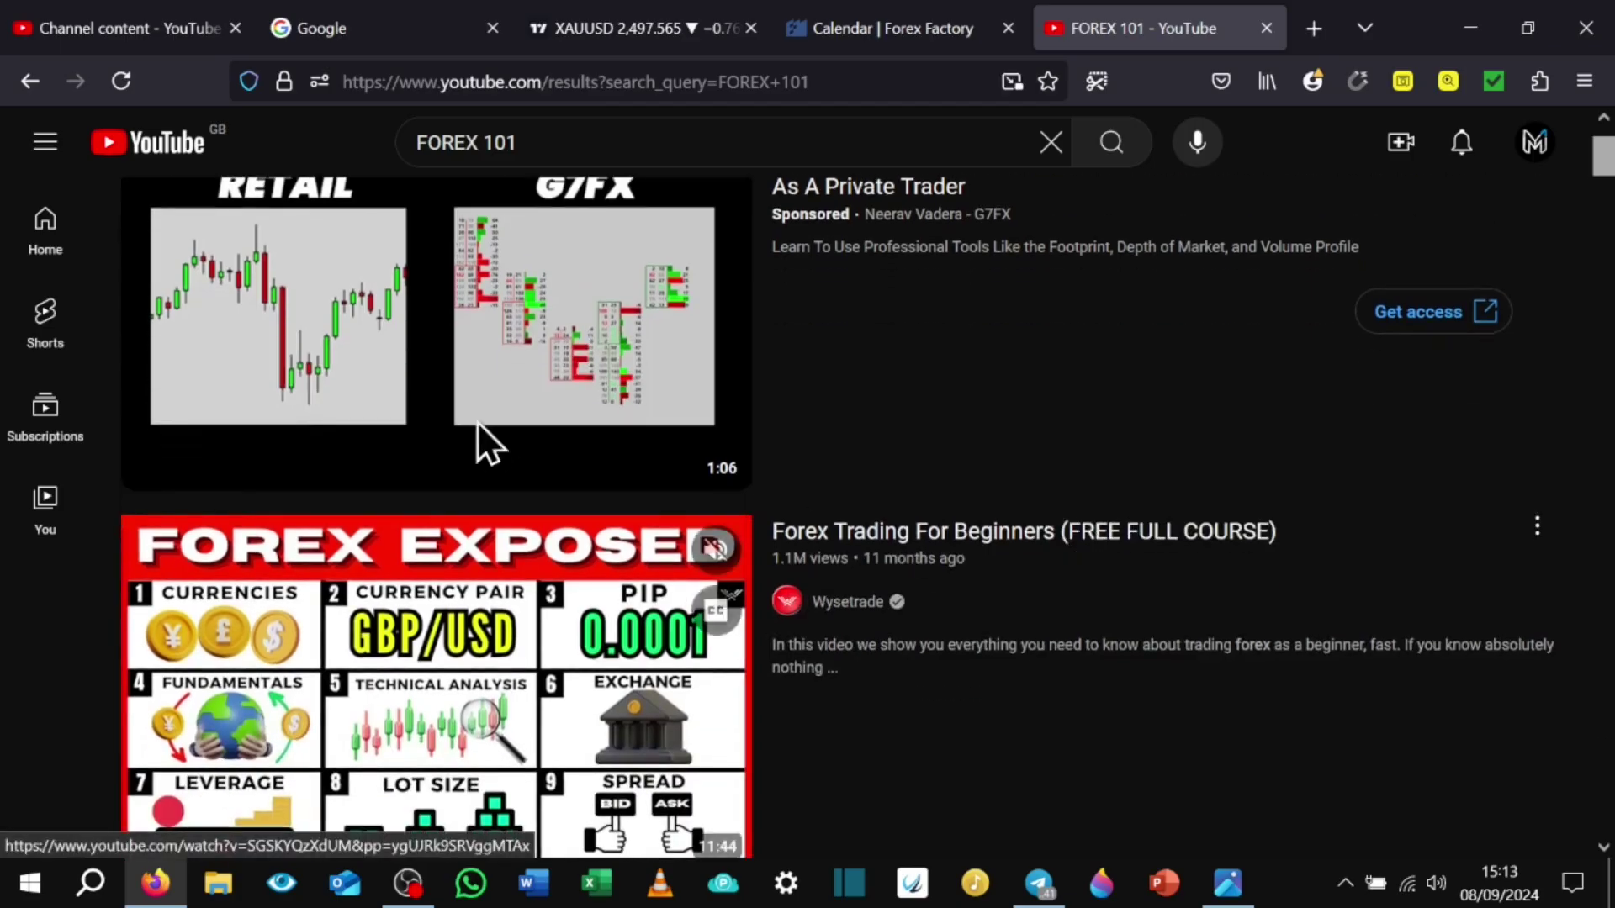
pyautogui.scroll(-14, 811, 331)
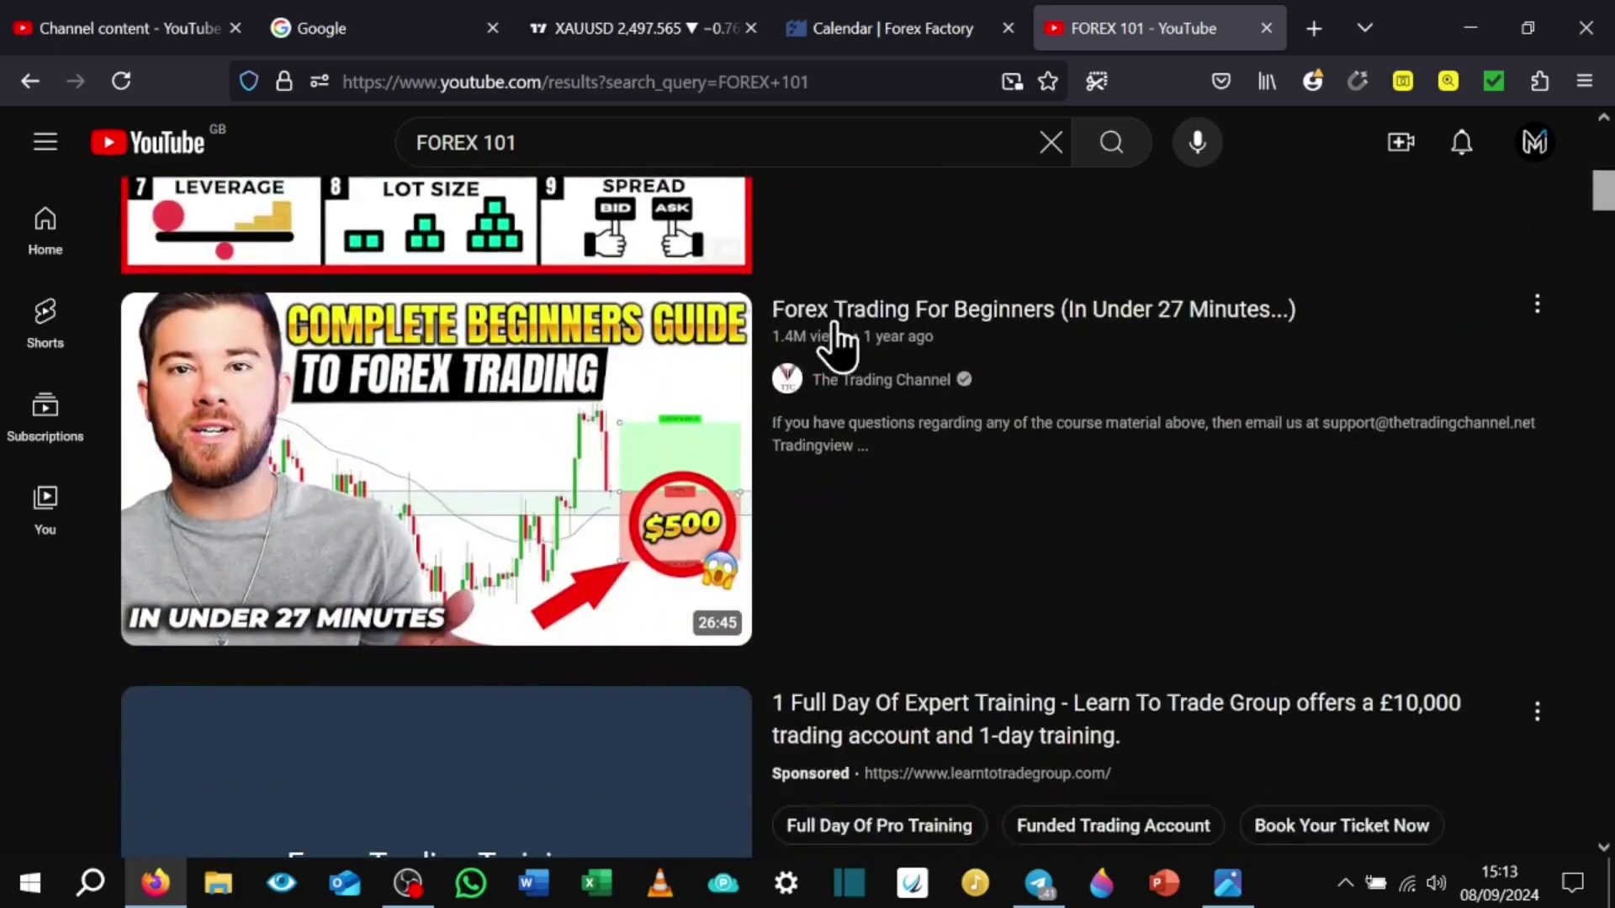
pyautogui.scroll(-6, 935, 362)
pyautogui.scroll(-3, 938, 372)
pyautogui.scroll(3, 950, 480)
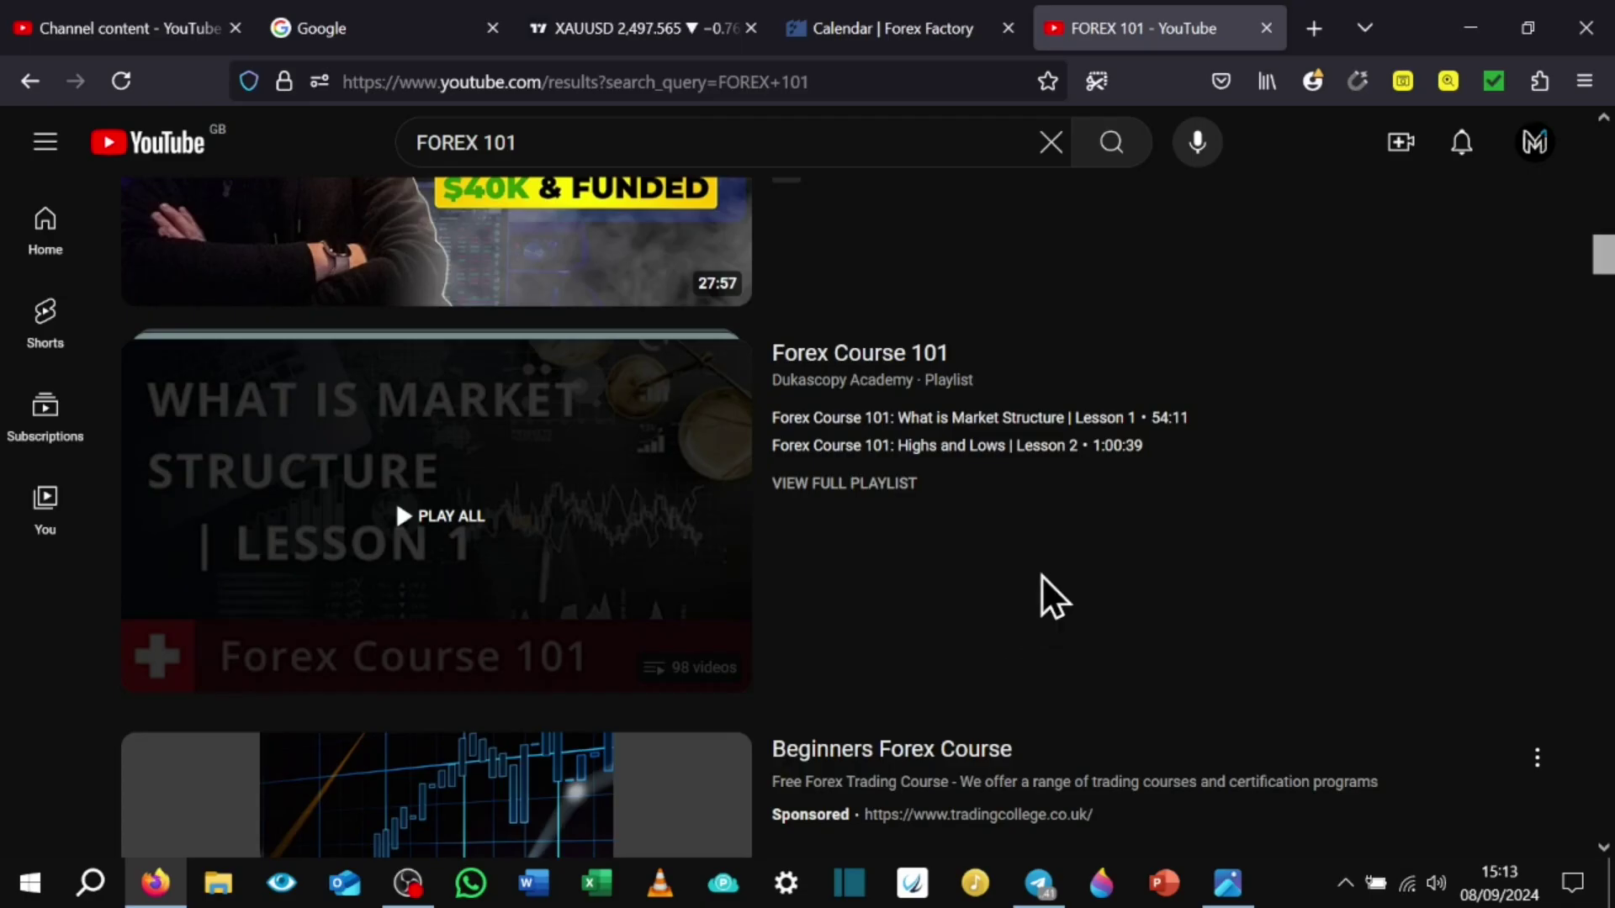
# Open the Trade Masters chat in Telegram and scroll back through recent posts
pyautogui.click(1041, 887)
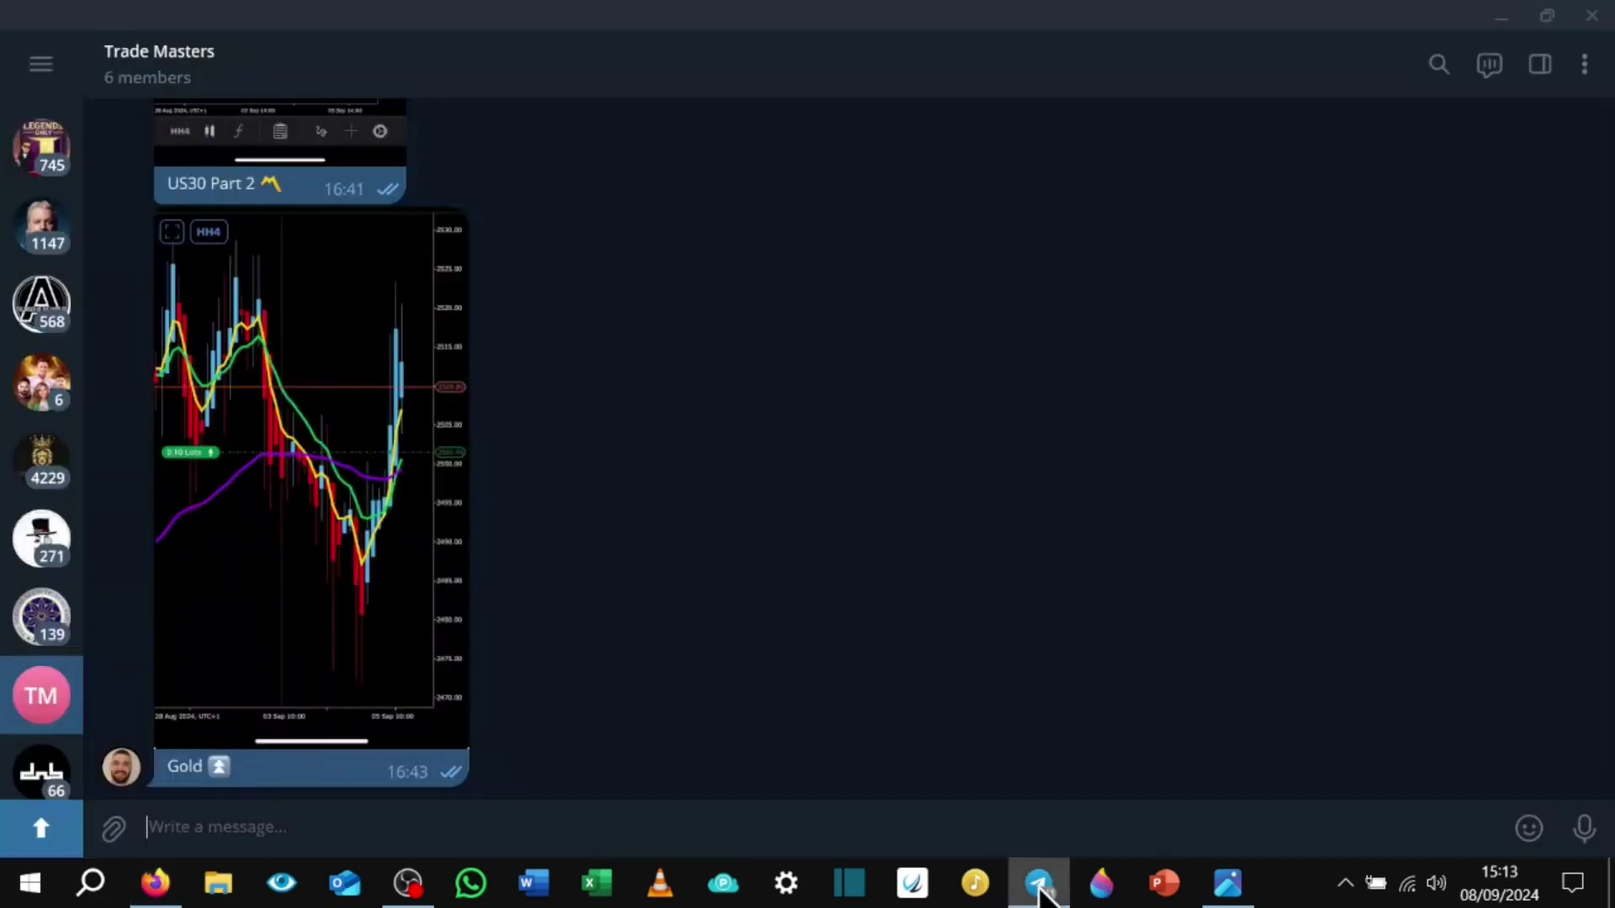
pyautogui.scroll(10, 994, 390)
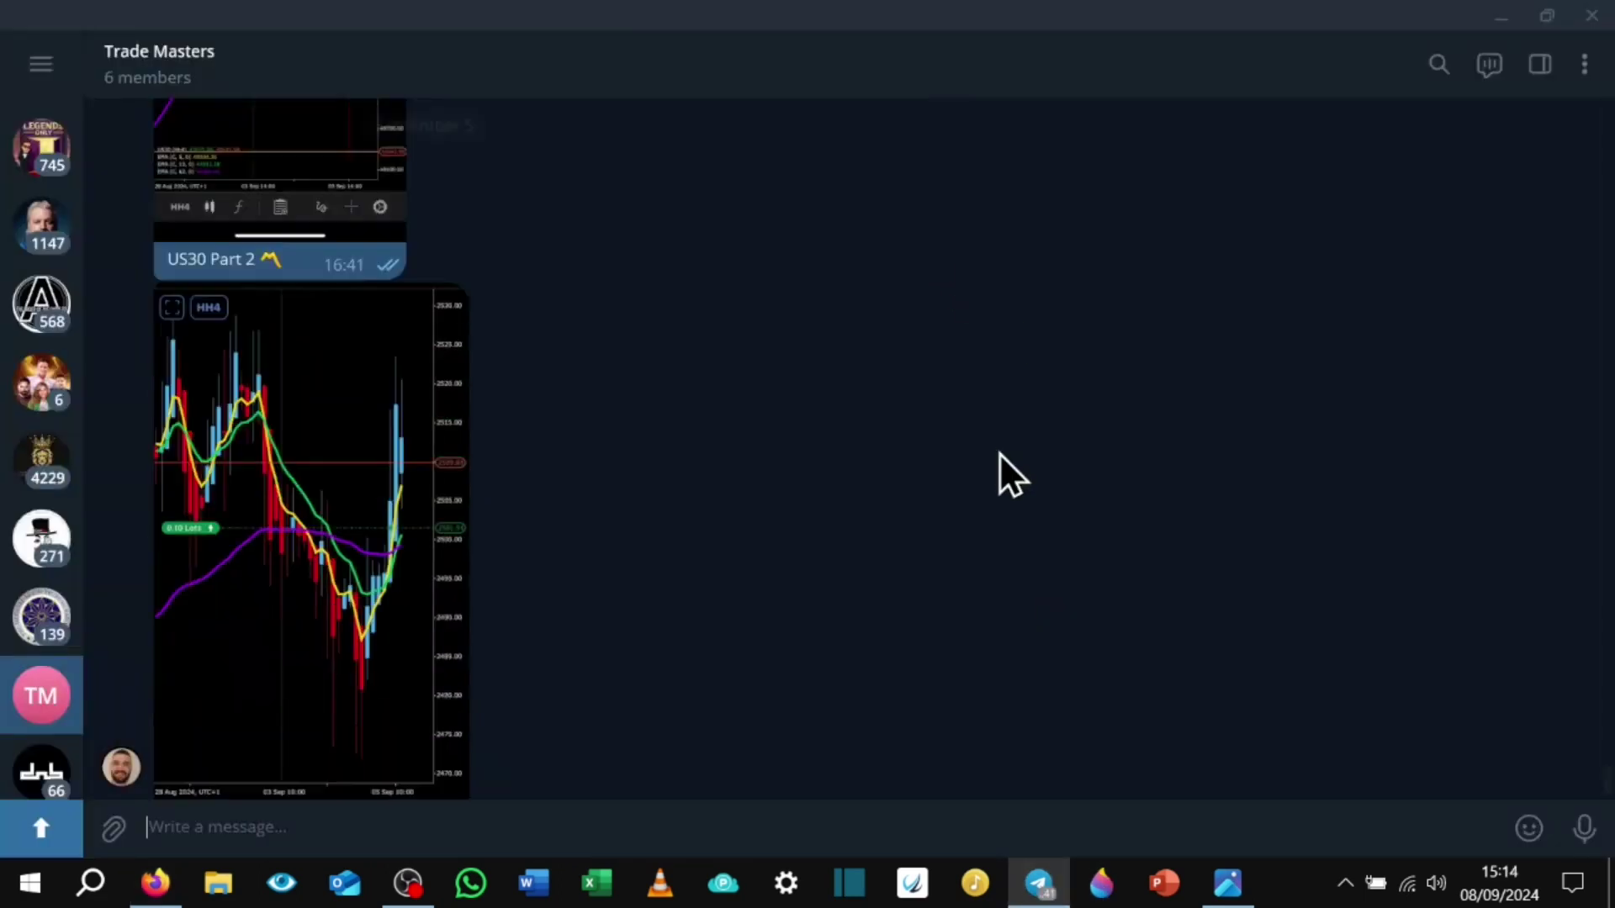
pyautogui.scroll(-3, 1006, 563)
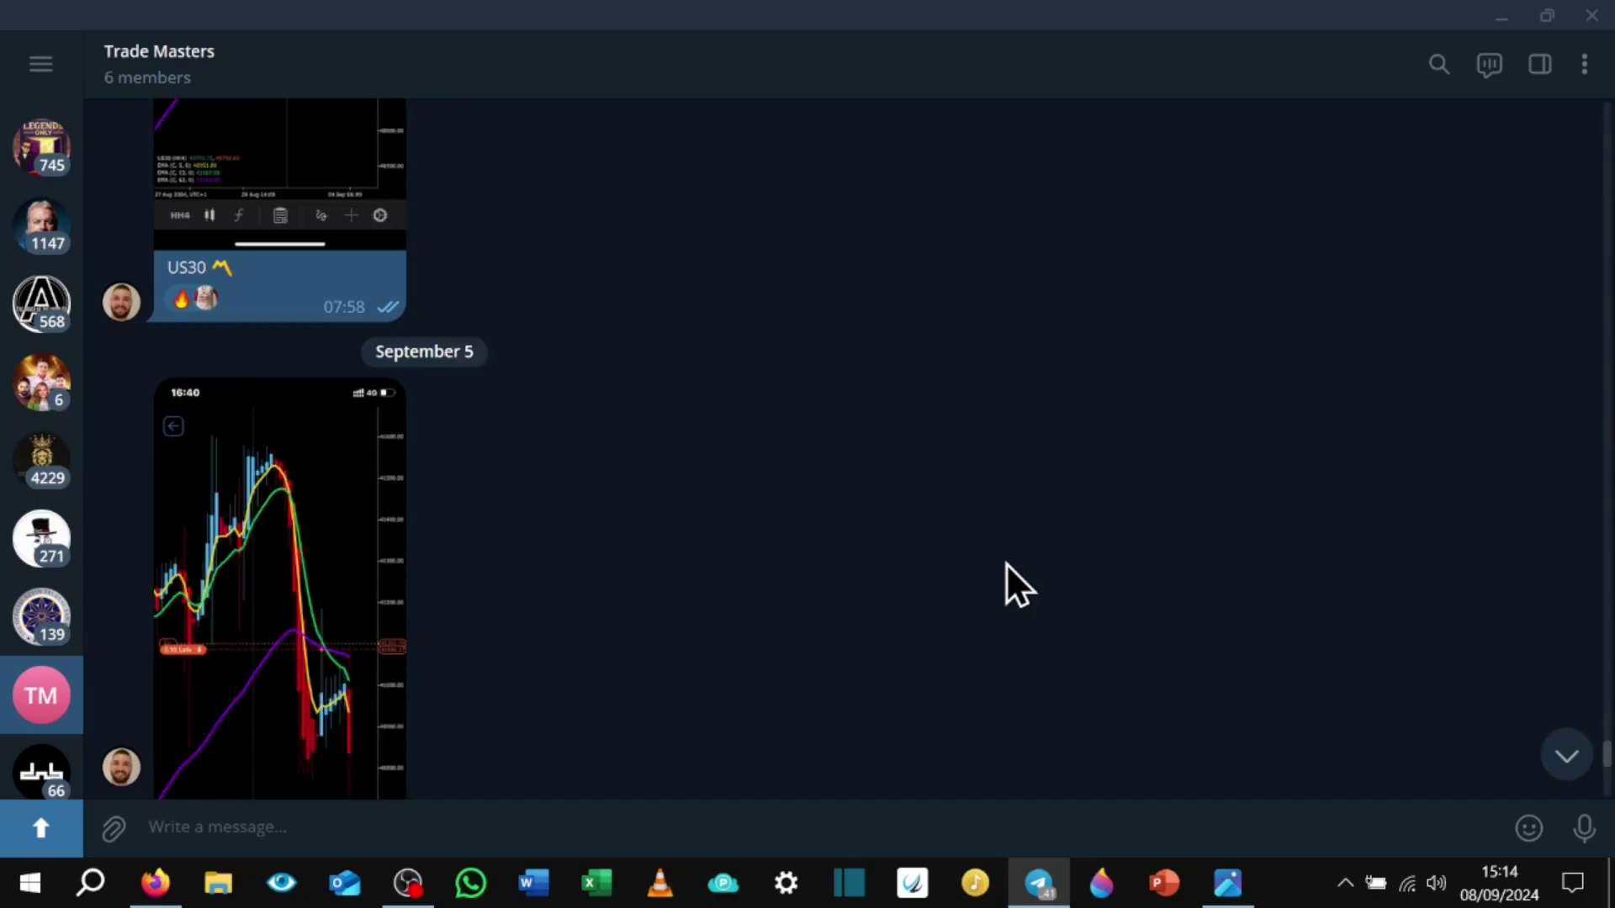
pyautogui.scroll(-1, 1005, 563)
pyautogui.scroll(8, 1006, 564)
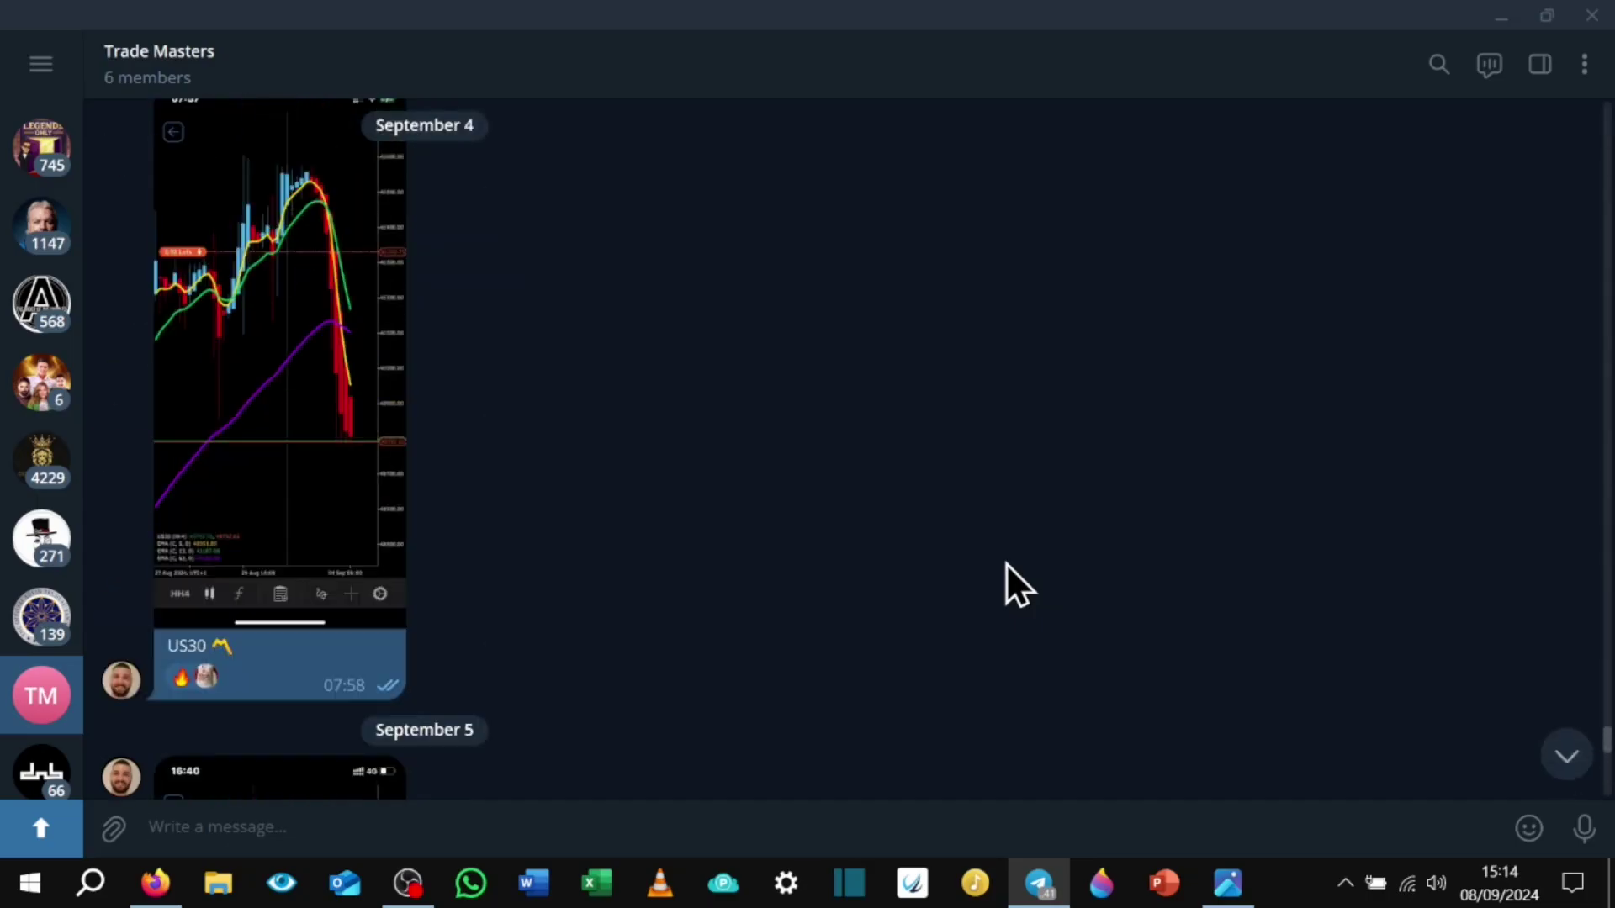
pyautogui.scroll(-2, 1006, 565)
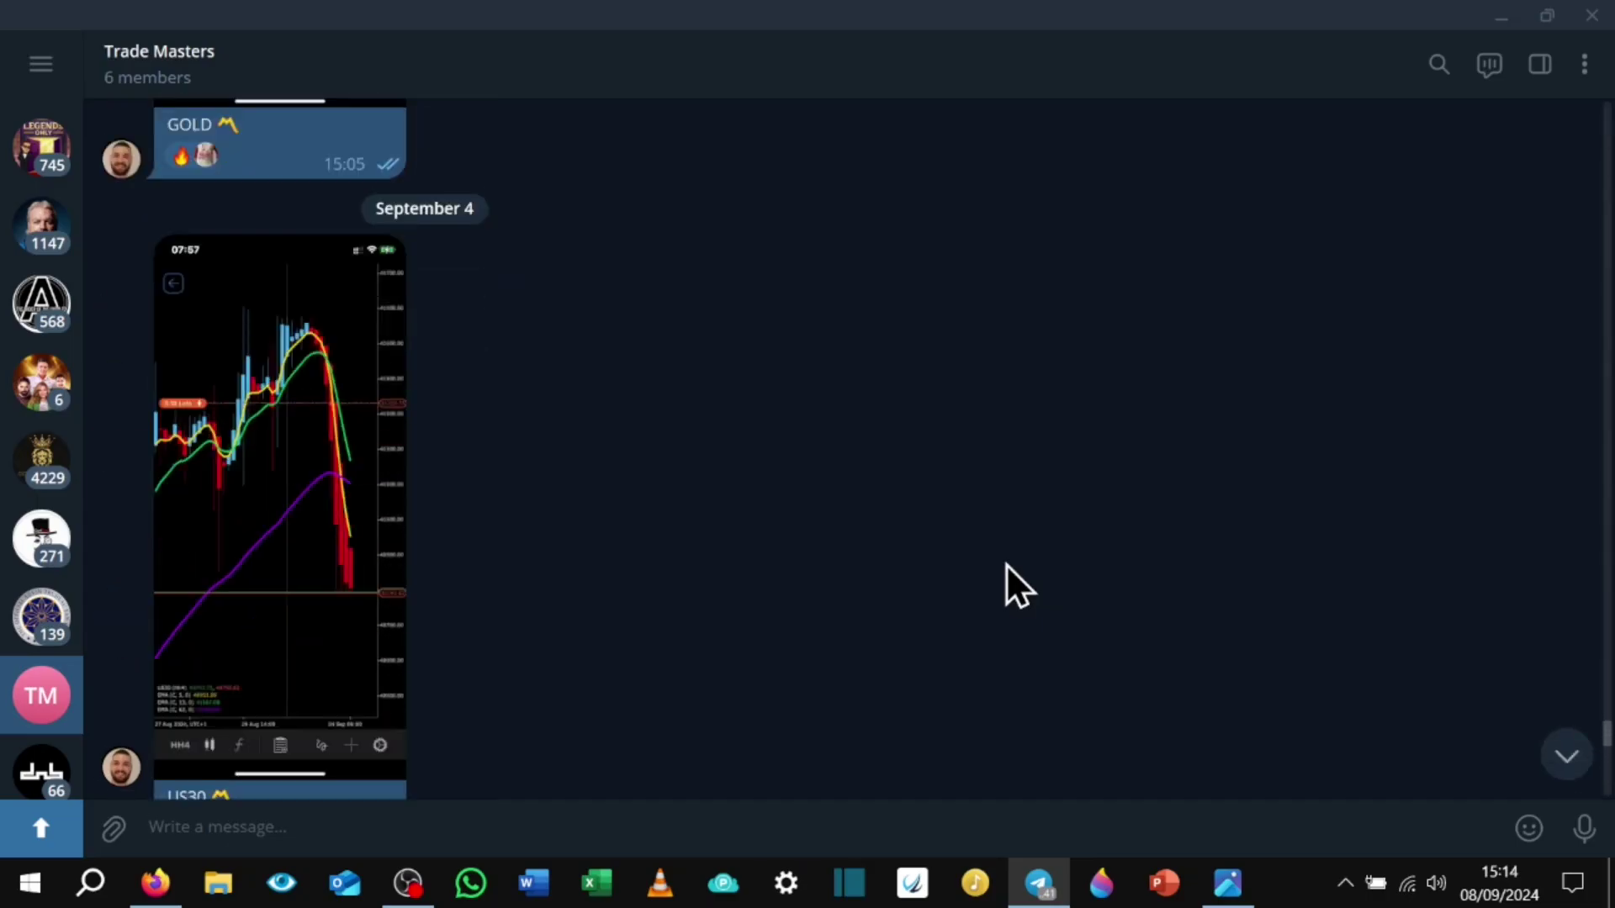
pyautogui.scroll(6, 440, 593)
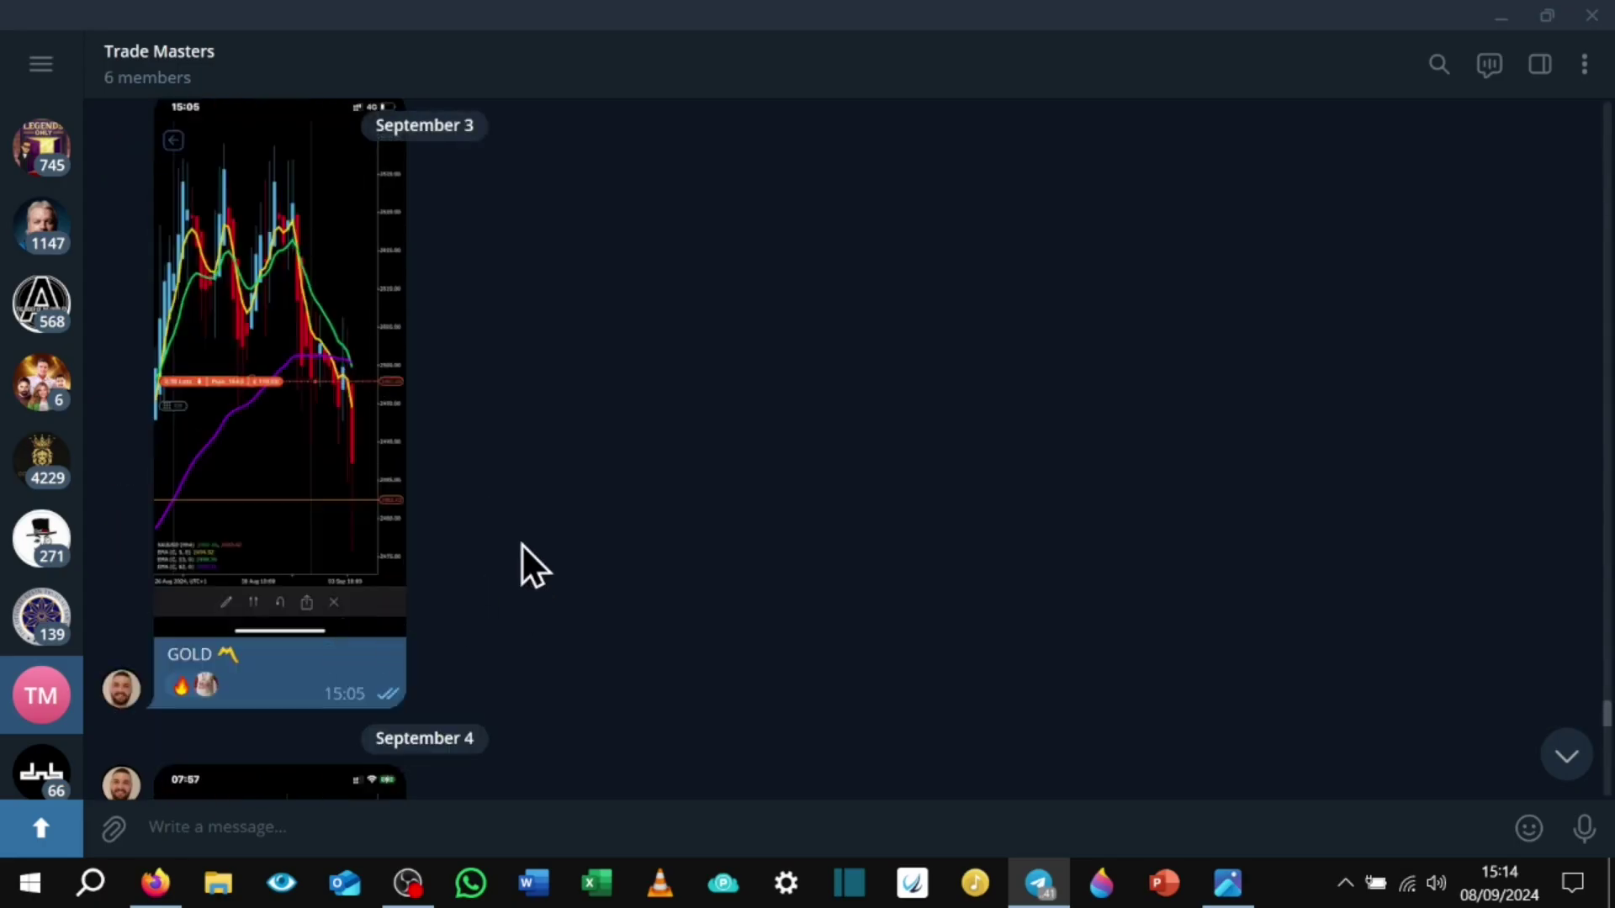
pyautogui.scroll(3, 575, 567)
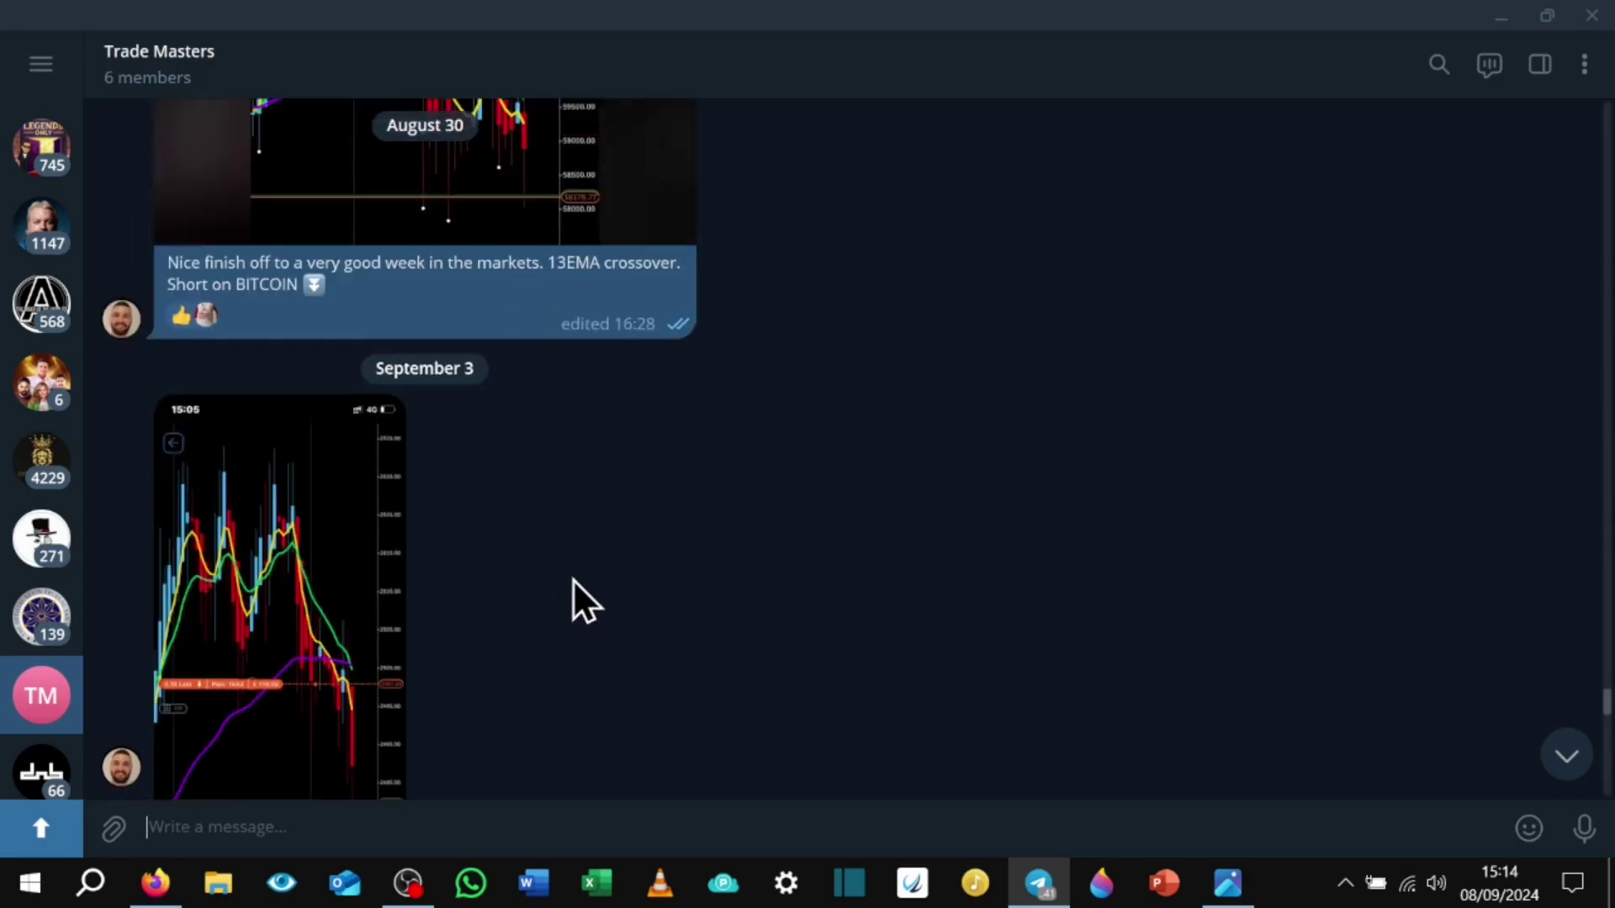
pyautogui.scroll(-2, 572, 578)
# Settle on the September 3 GOLD post, then open the XAUUSD 4h chart in TradingView
pyautogui.scroll(-2, 573, 578)
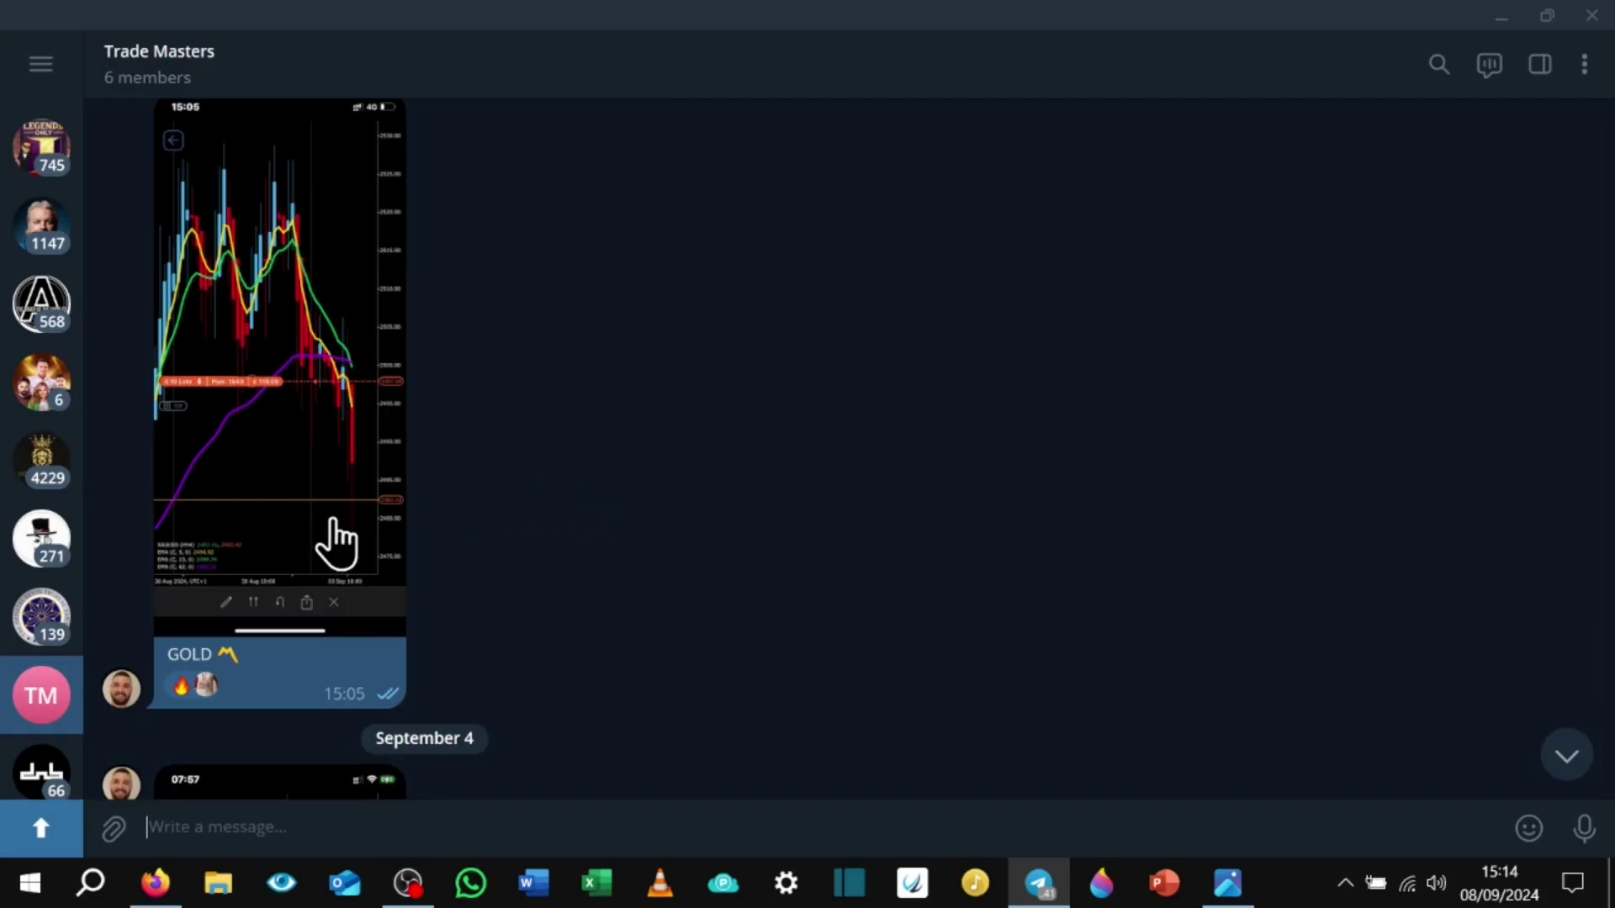
pyautogui.scroll(1, 453, 535)
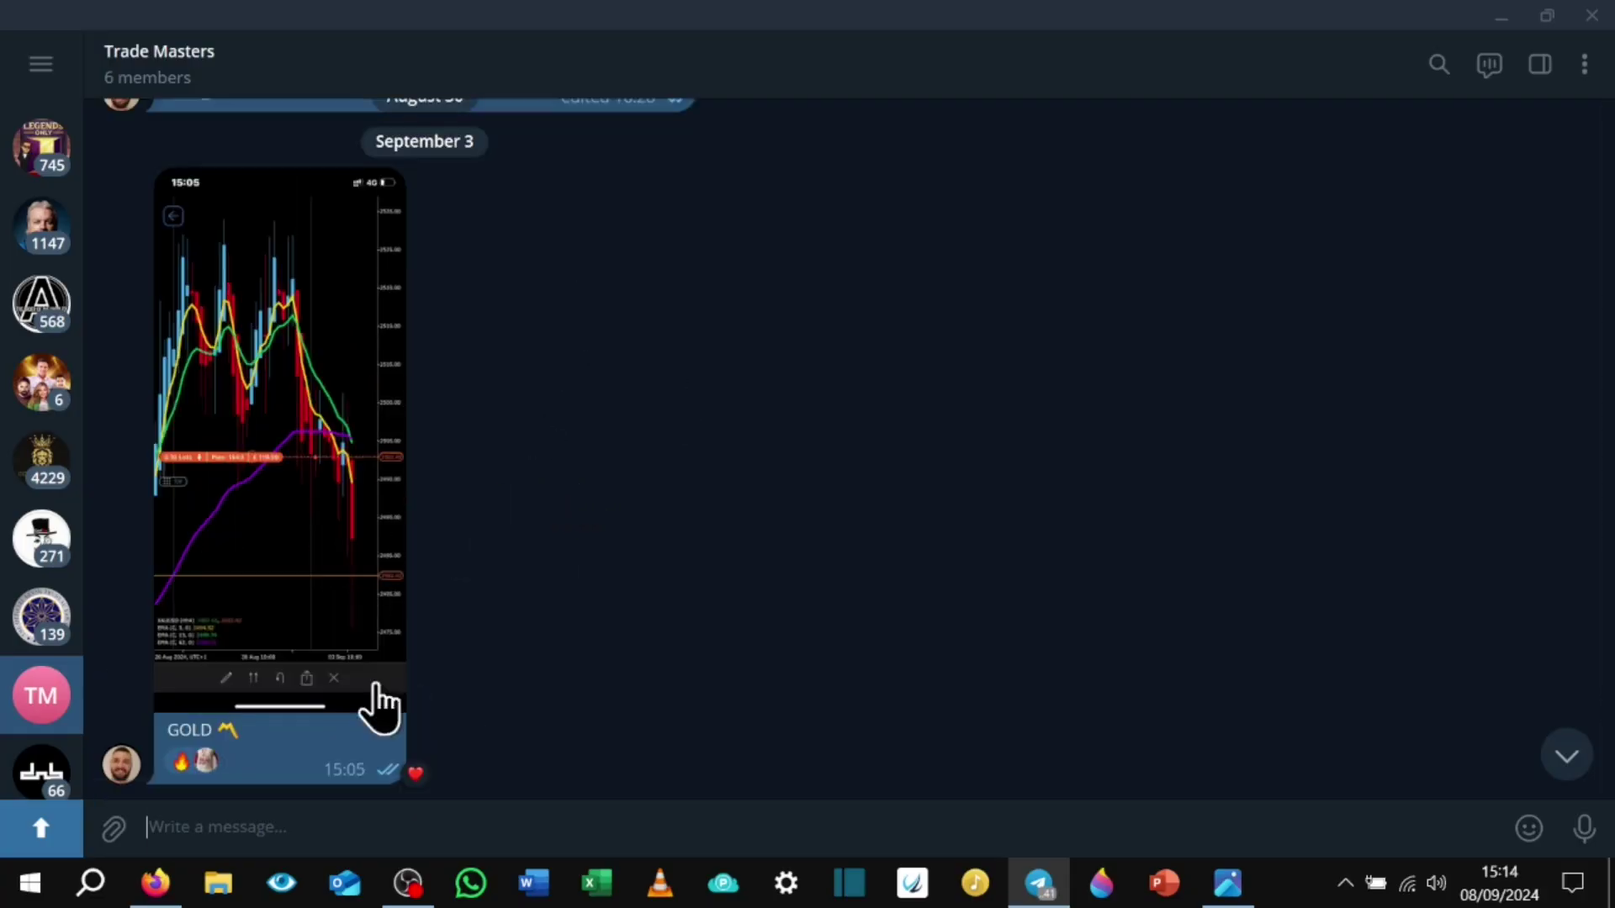
pyautogui.click(153, 883)
pyautogui.click(635, 22)
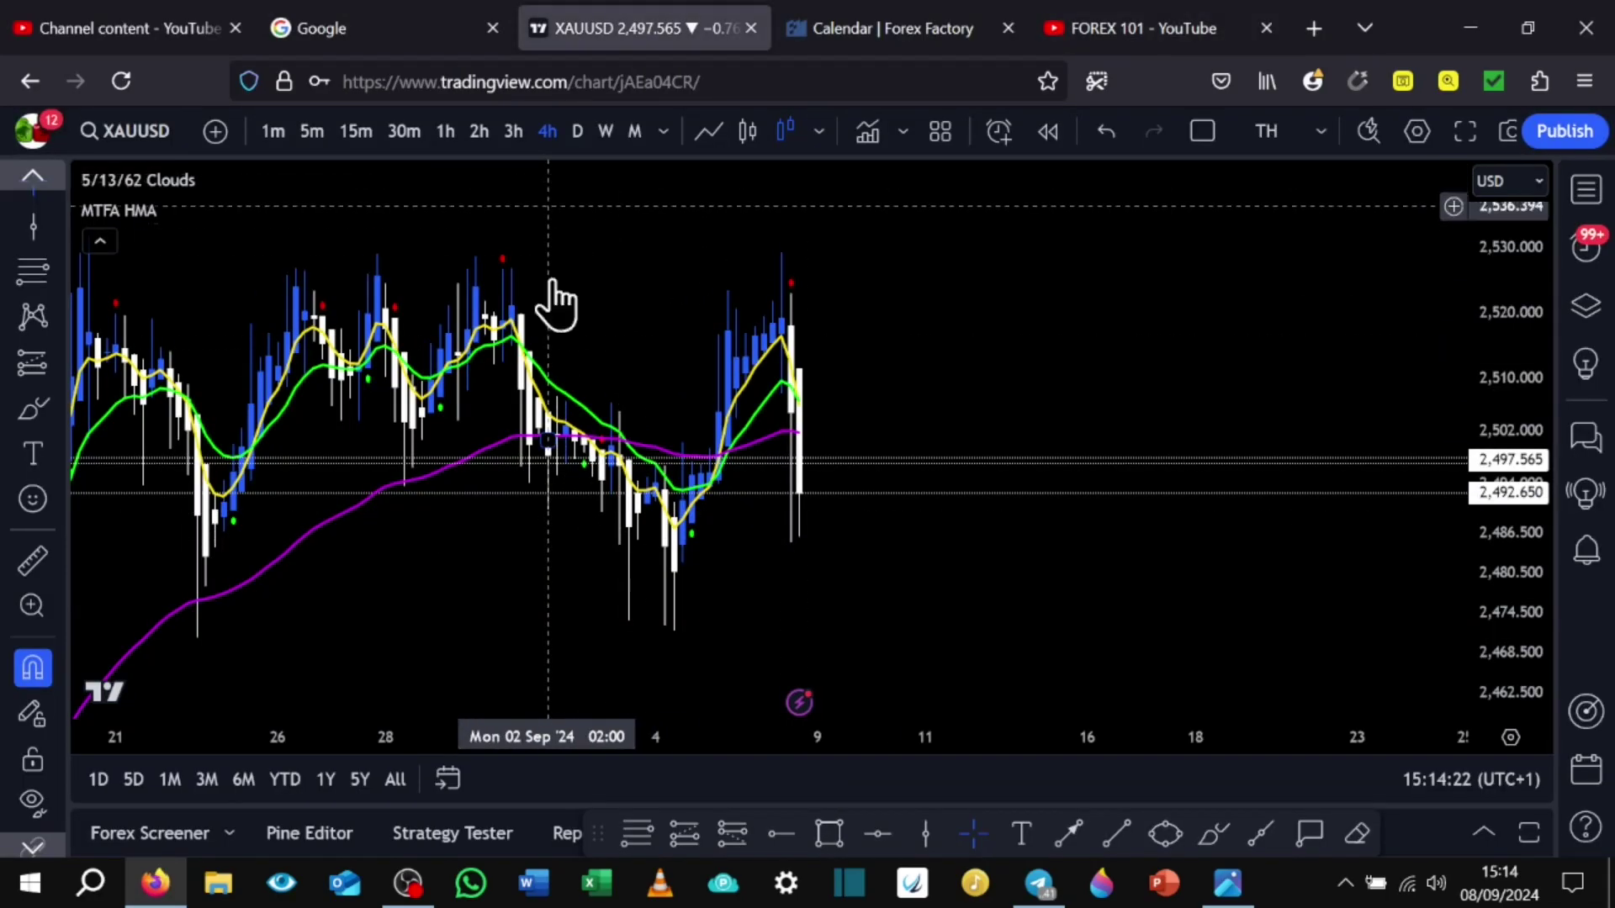
# Zoom into the most recent XAUUSD 4h candles and rescale the price axis
pyautogui.click(547, 237)
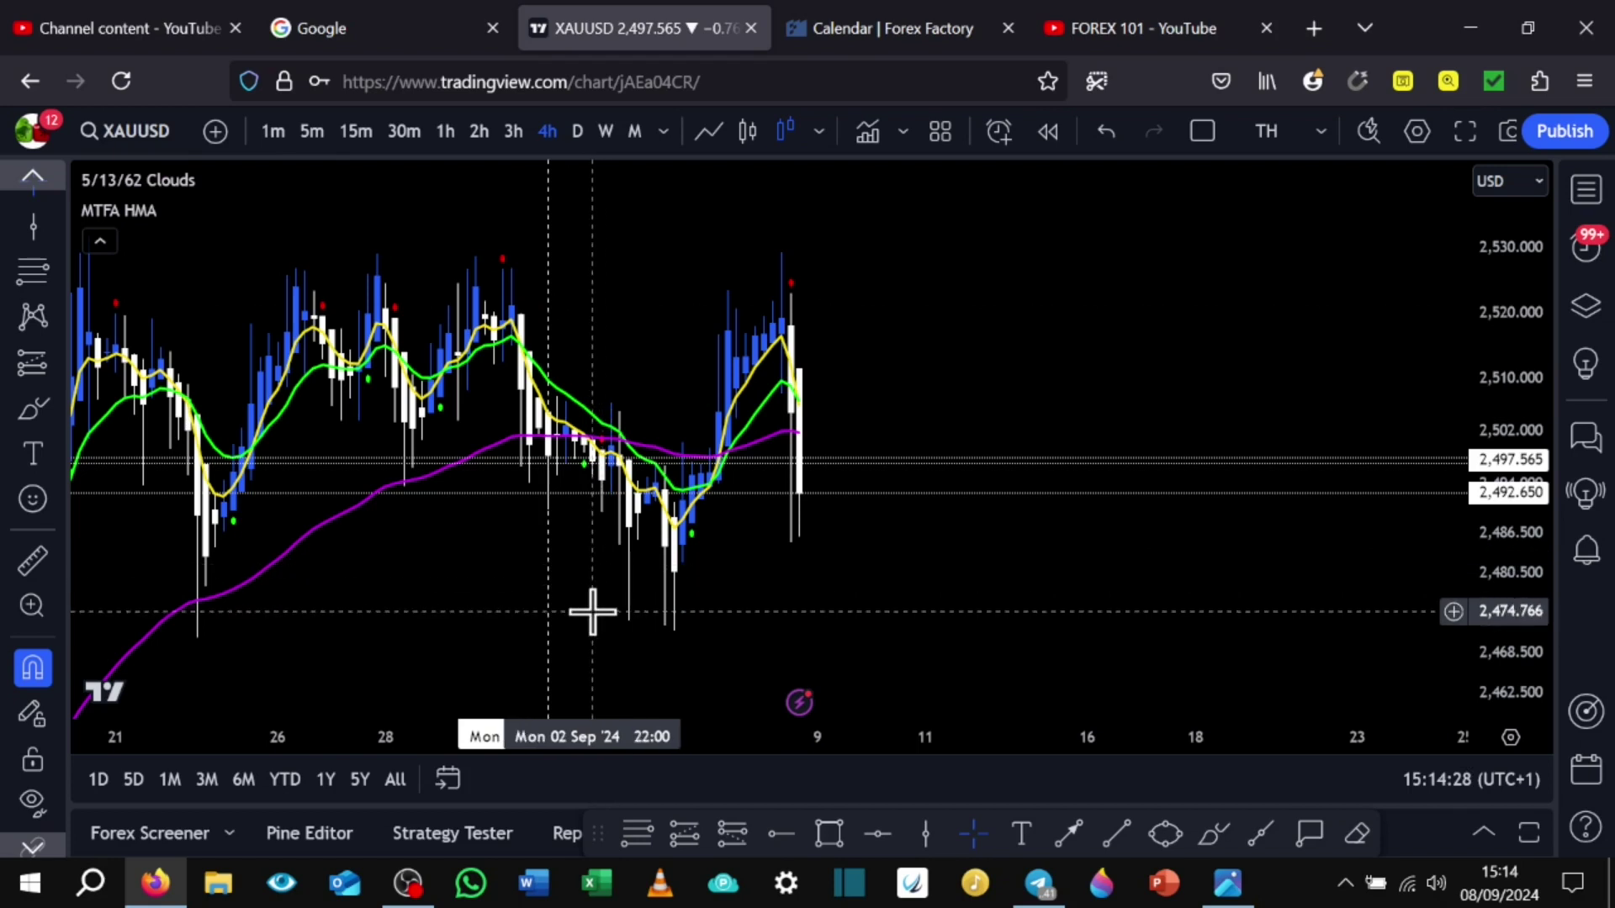
pyautogui.moveTo(588, 613); pyautogui.dragTo(686, 622)
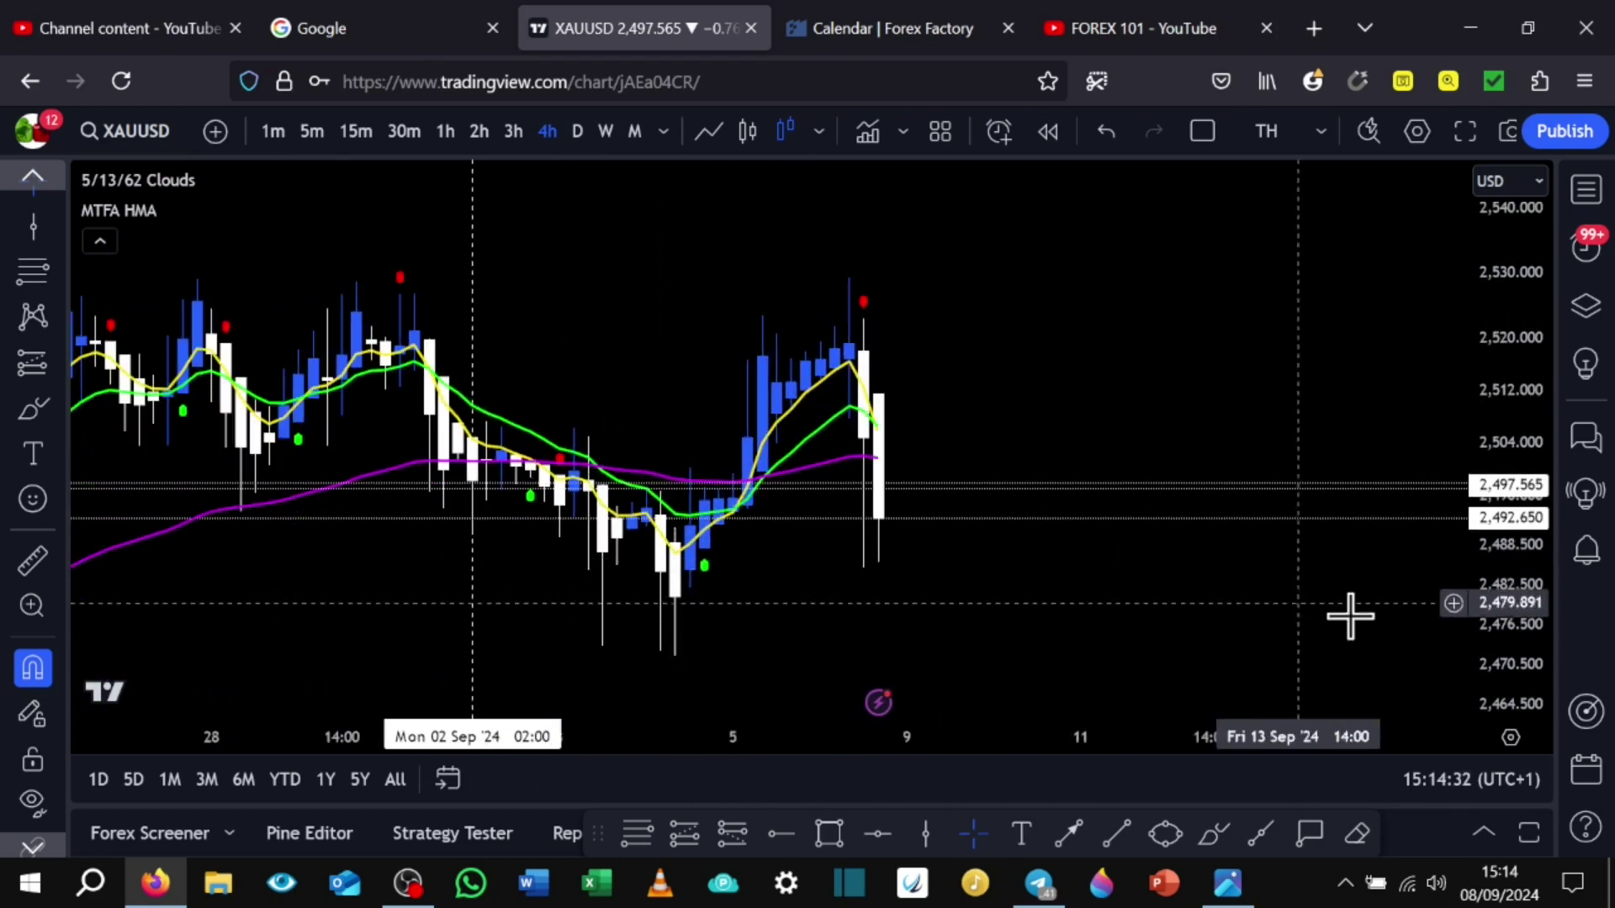
pyautogui.moveTo(1510, 649); pyautogui.dragTo(1525, 472)
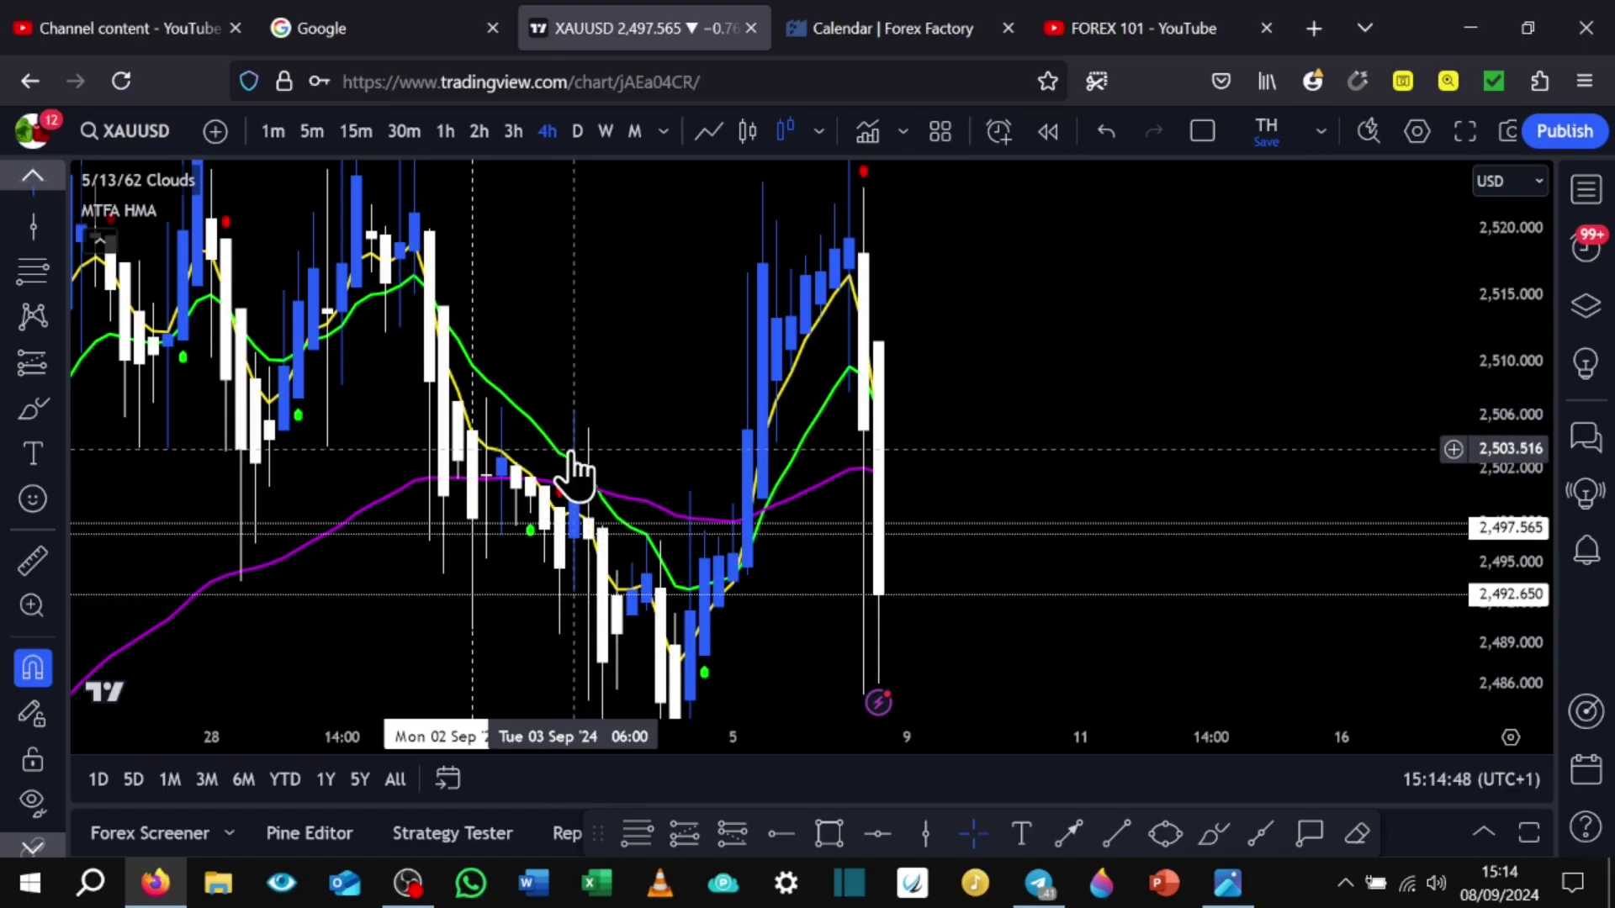
pyautogui.moveTo(1539, 375); pyautogui.dragTo(1581, 639)
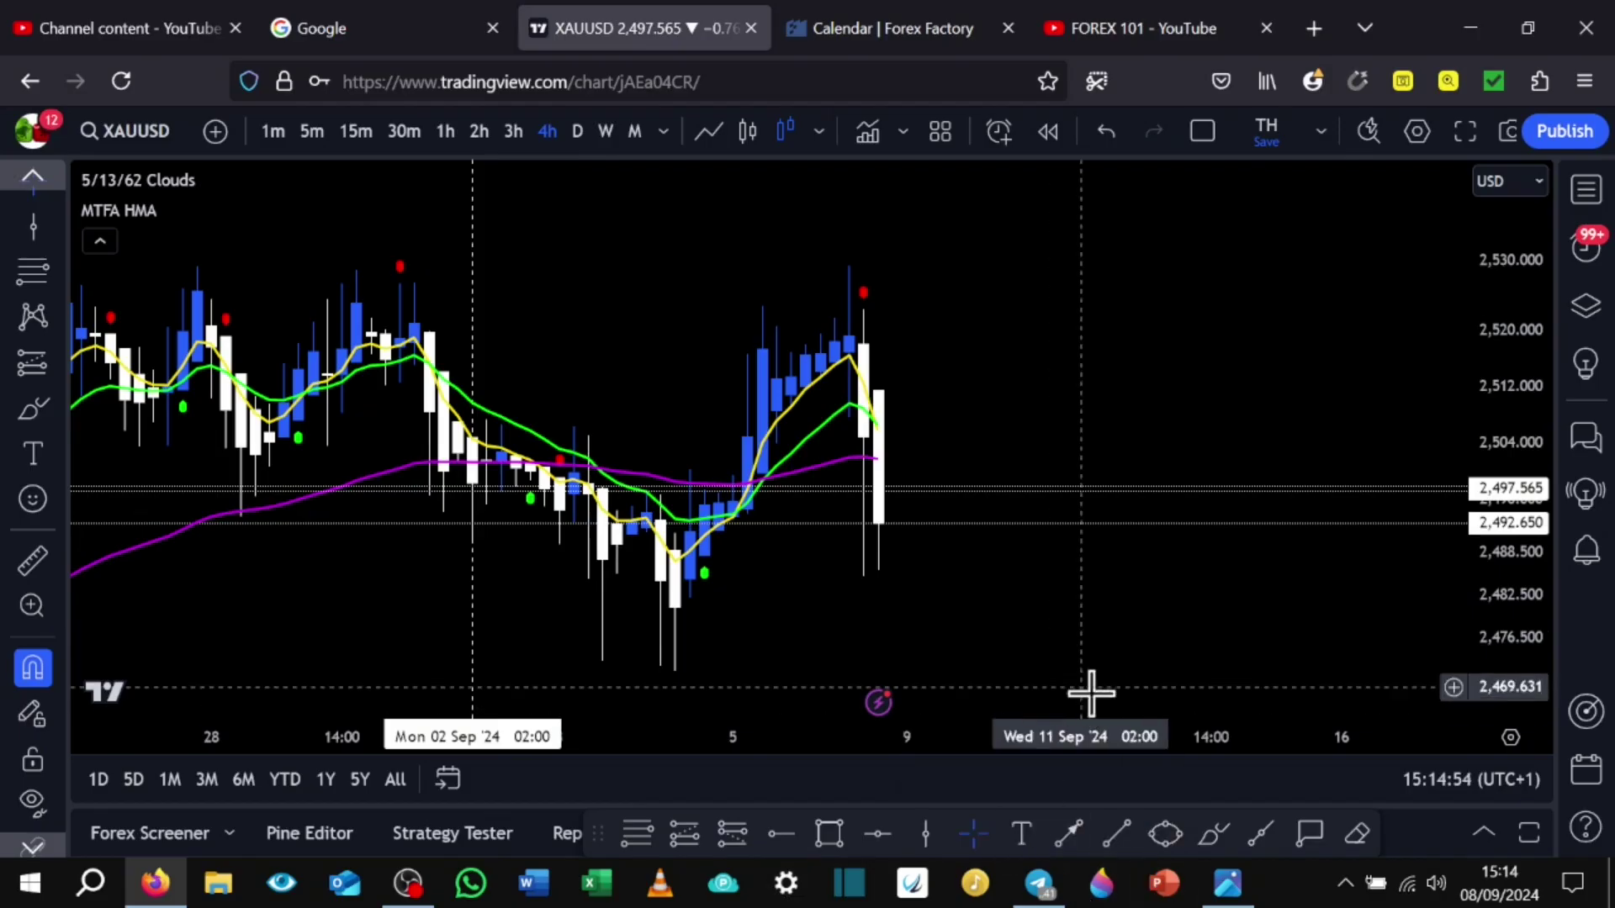
# Draw a trend line from near 12 September to the September 3 low, then return to Telegram
pyautogui.click(1068, 833)
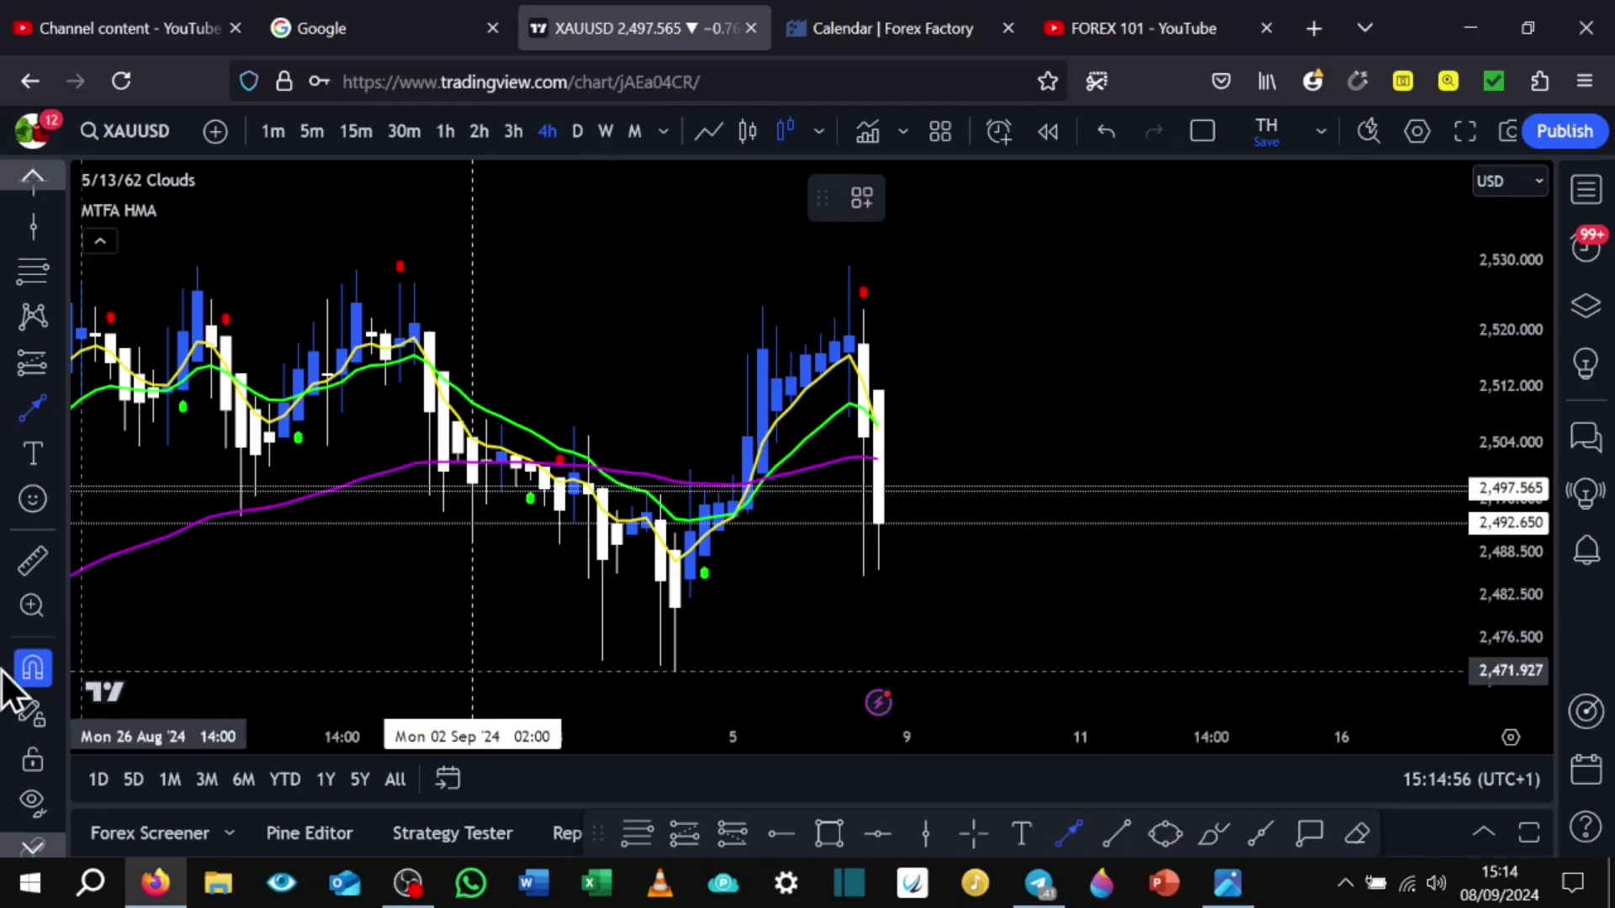
pyautogui.click(1225, 618)
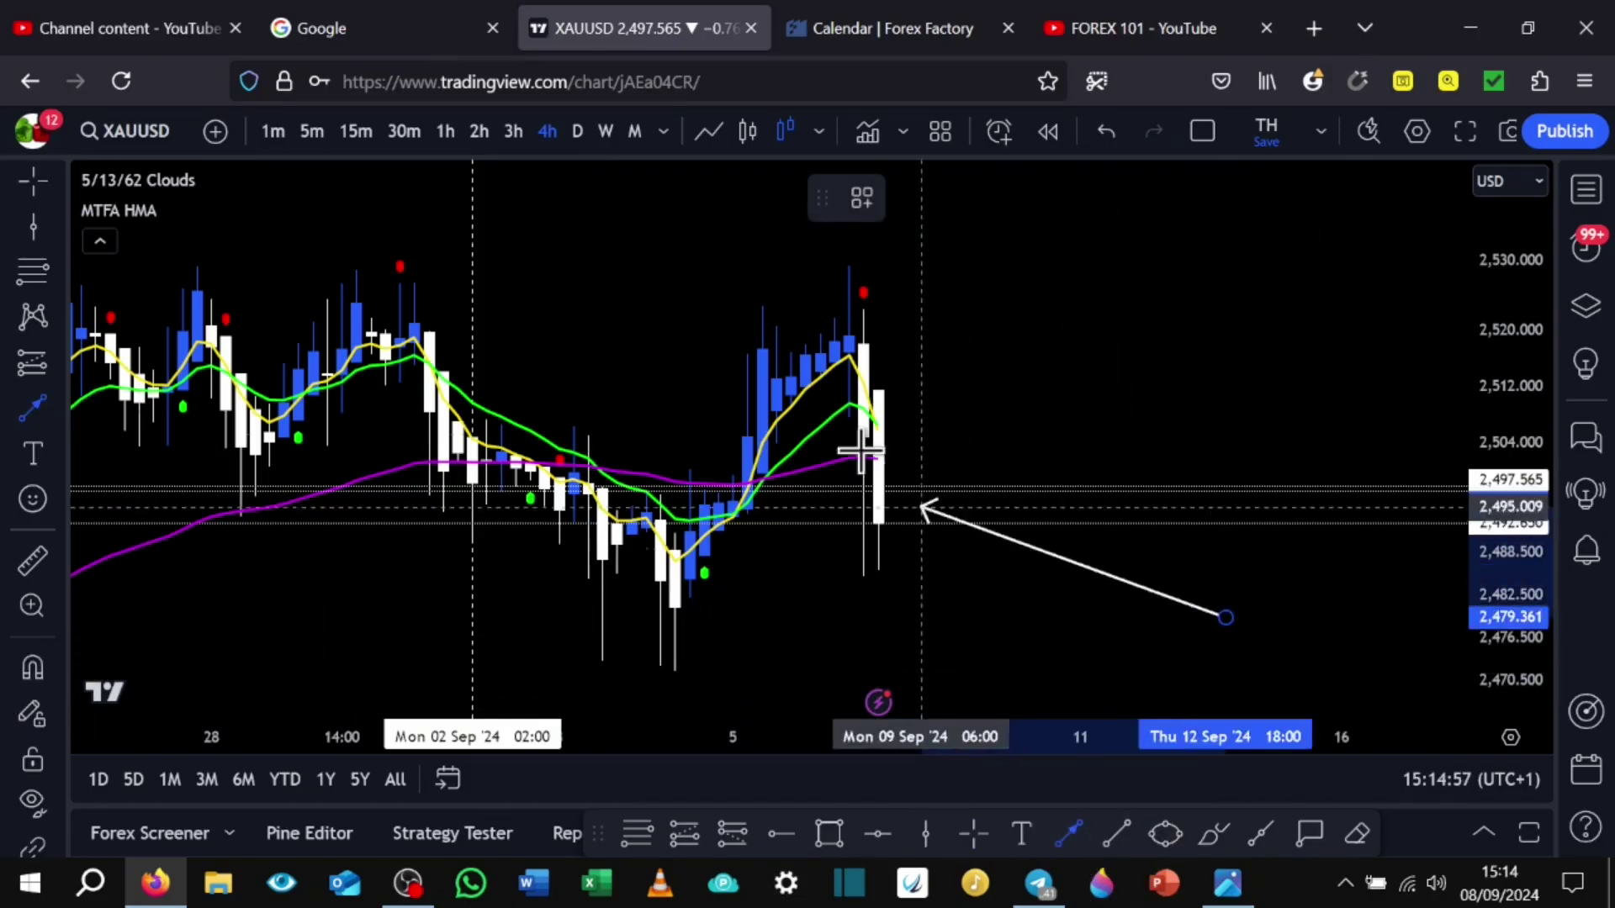
pyautogui.click(607, 652)
pyautogui.click(1052, 551)
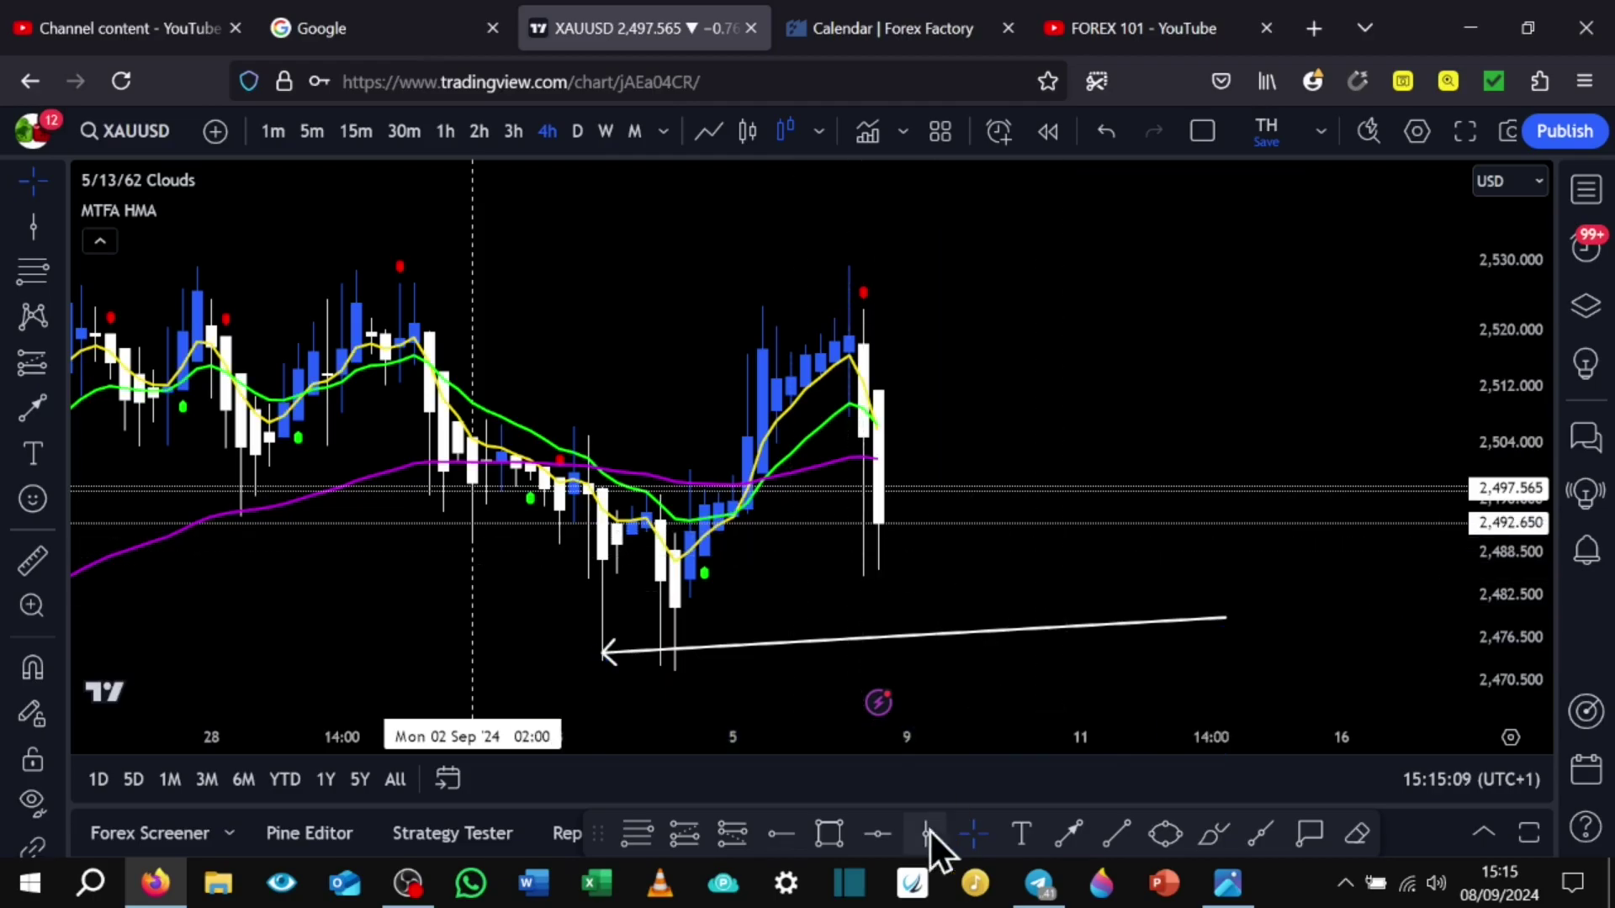
pyautogui.click(1052, 898)
# View the GOLD and US30 chart photos full size, then return to the XAUUSD chart
pyautogui.click(240, 404)
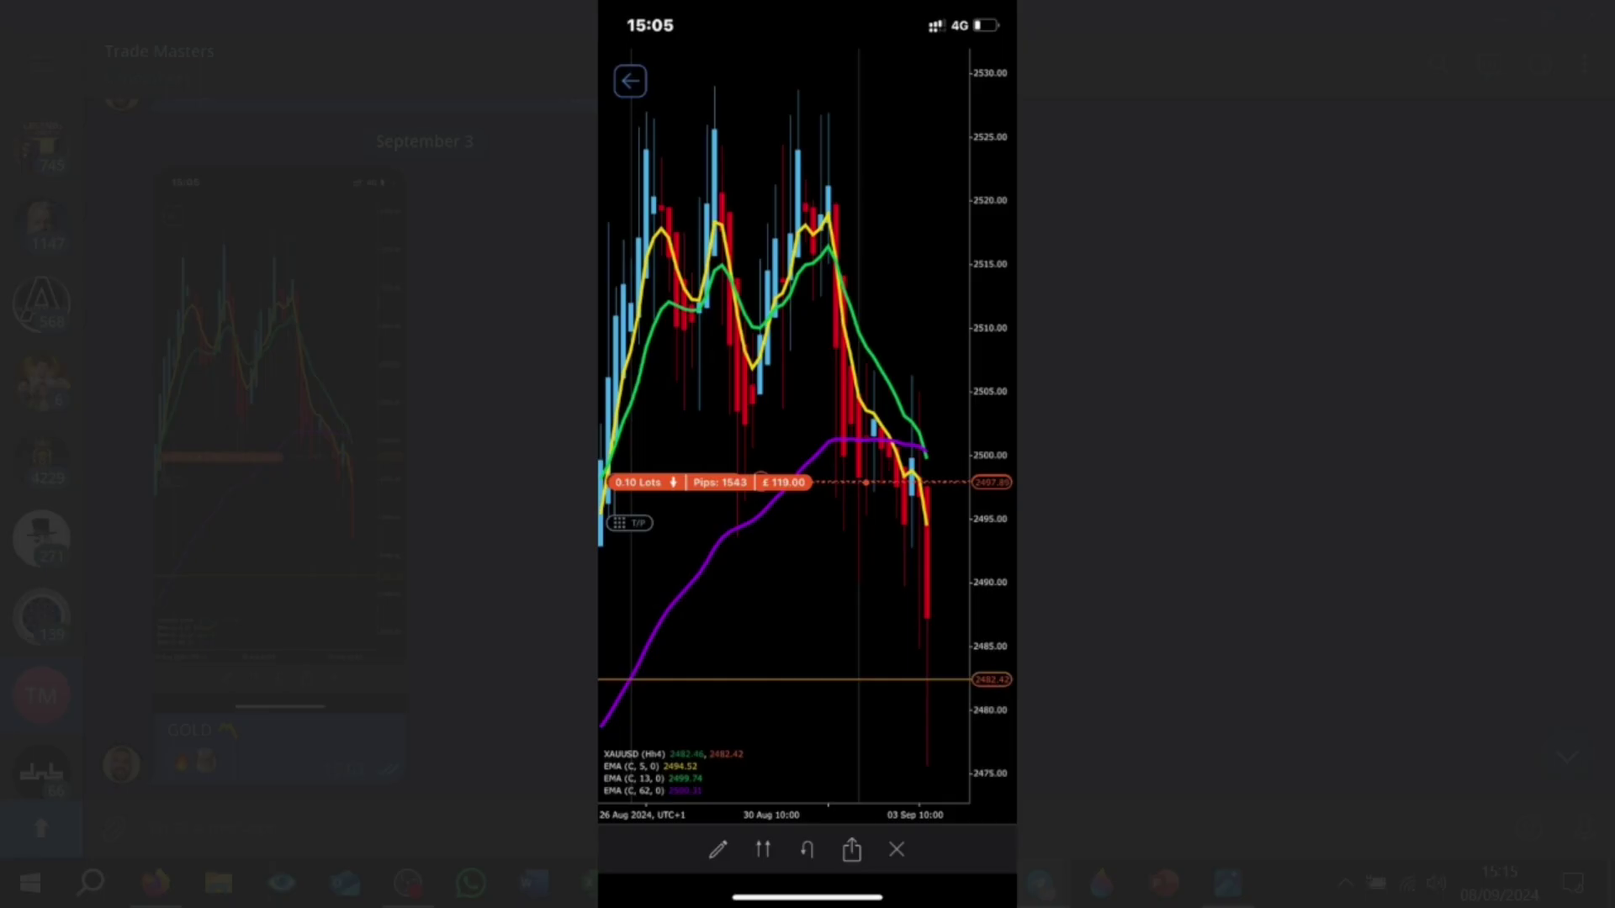
pyautogui.moveTo(1053, 454)
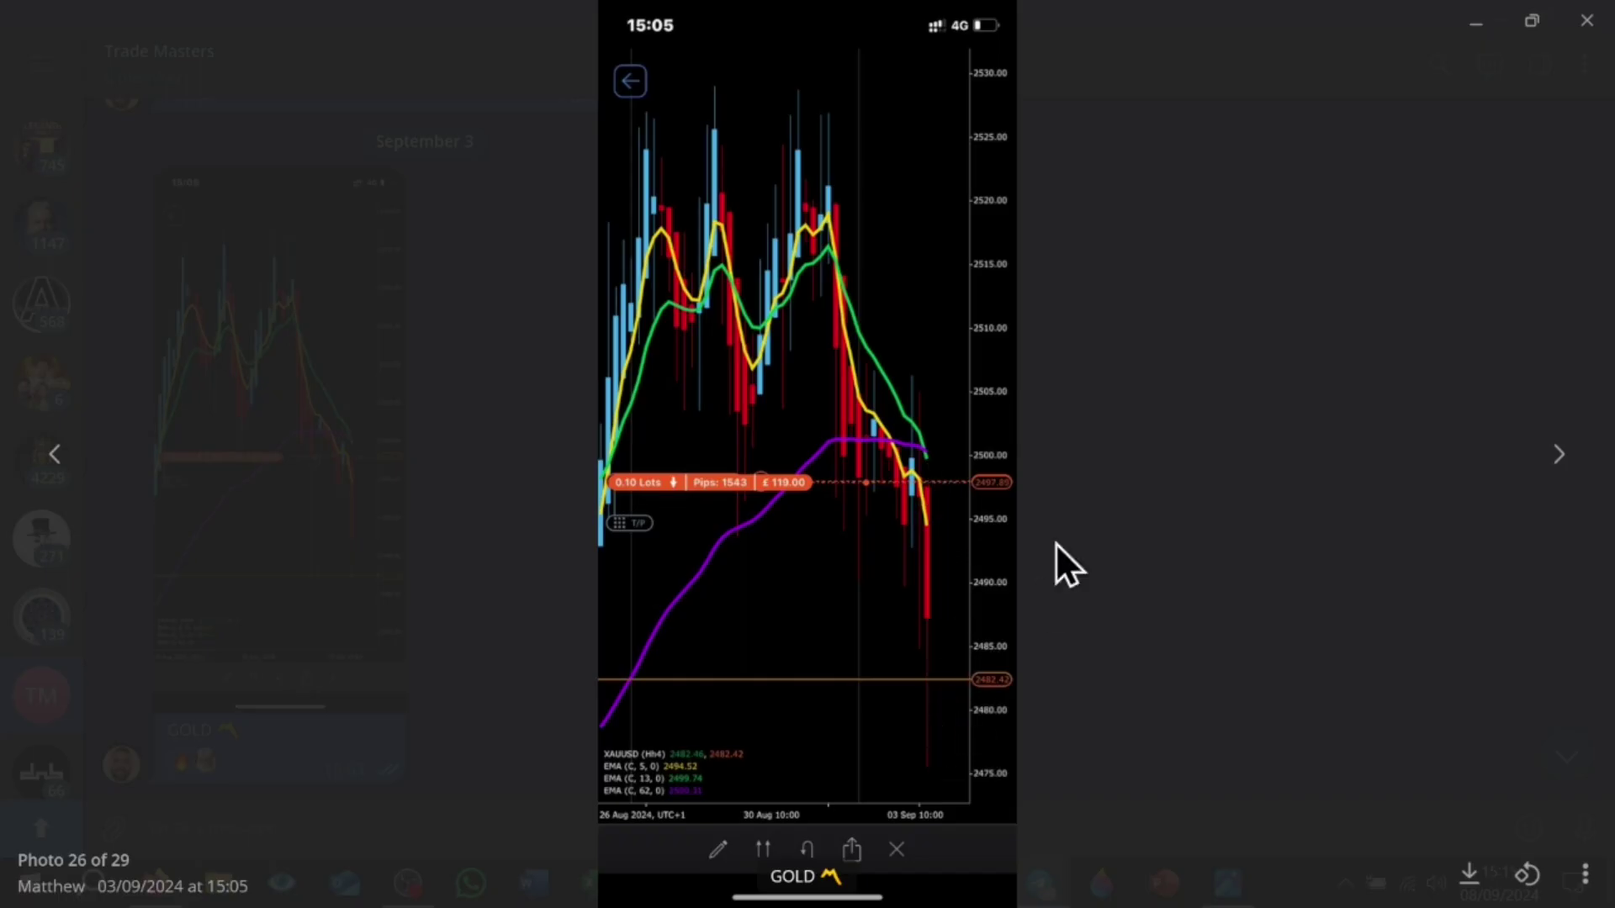
pyautogui.click(1167, 244)
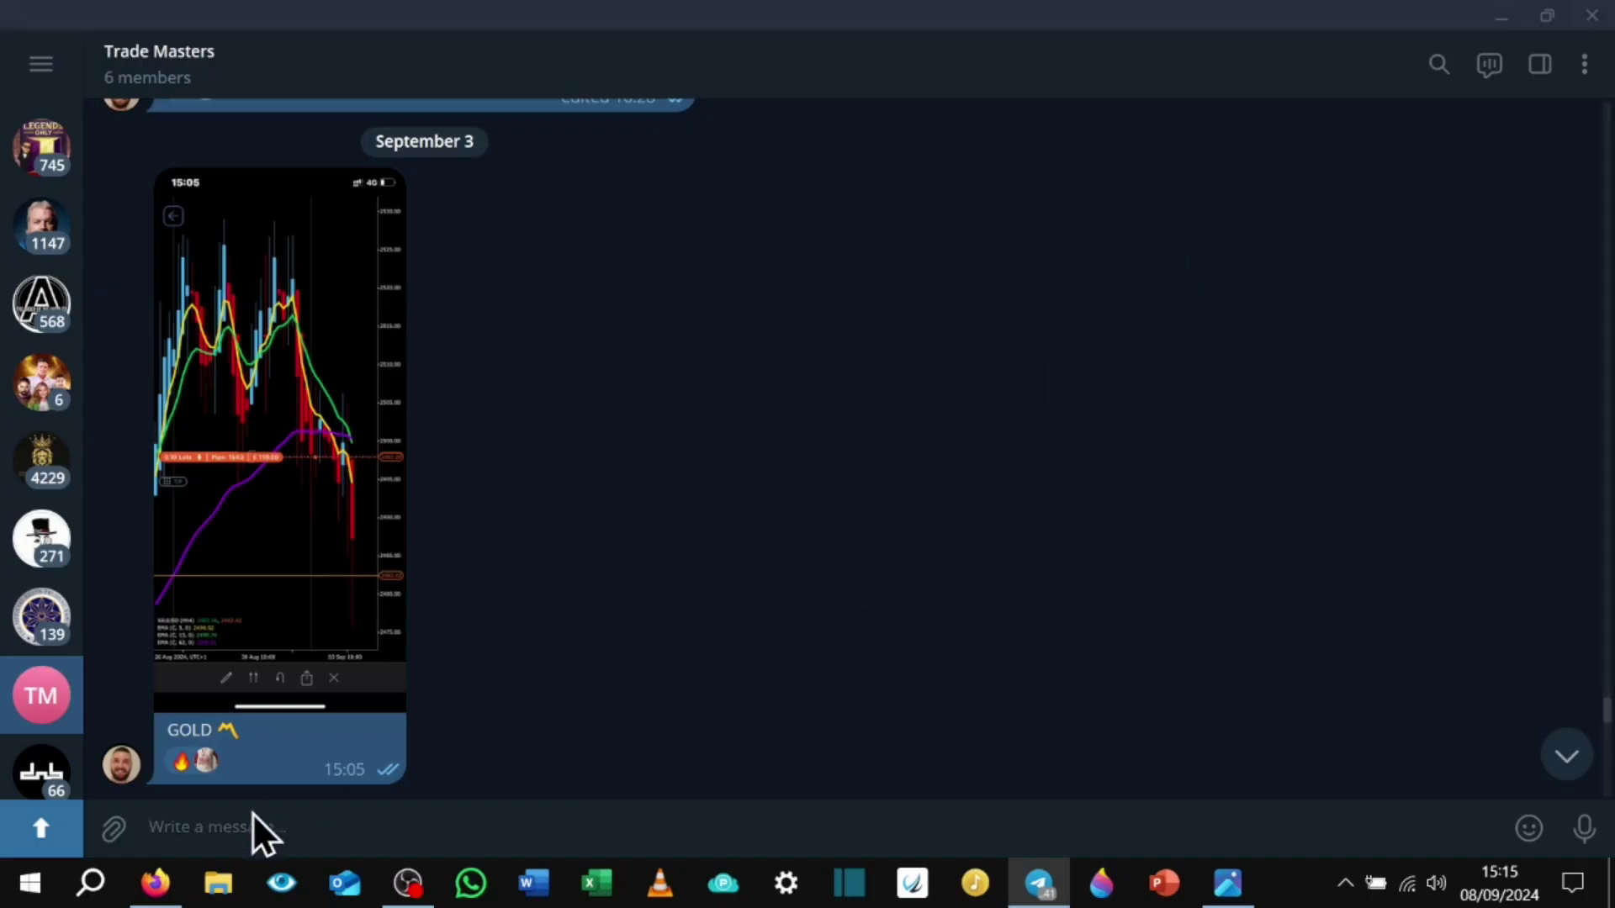
pyautogui.scroll(-8, 718, 376)
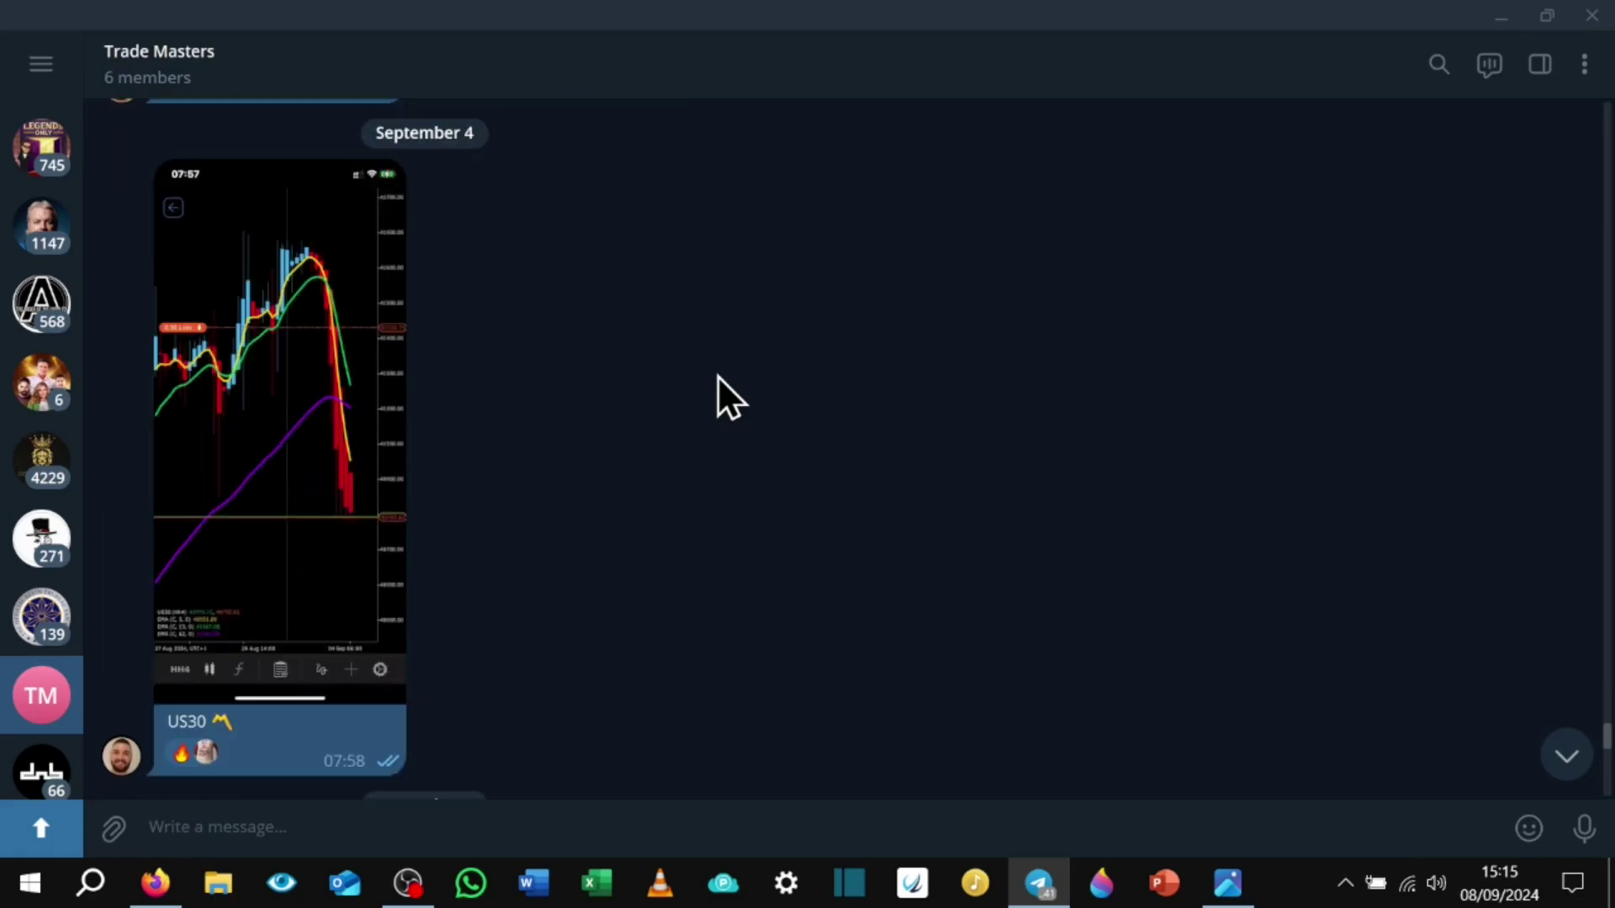
pyautogui.click(285, 385)
pyautogui.doubleClick(422, 574)
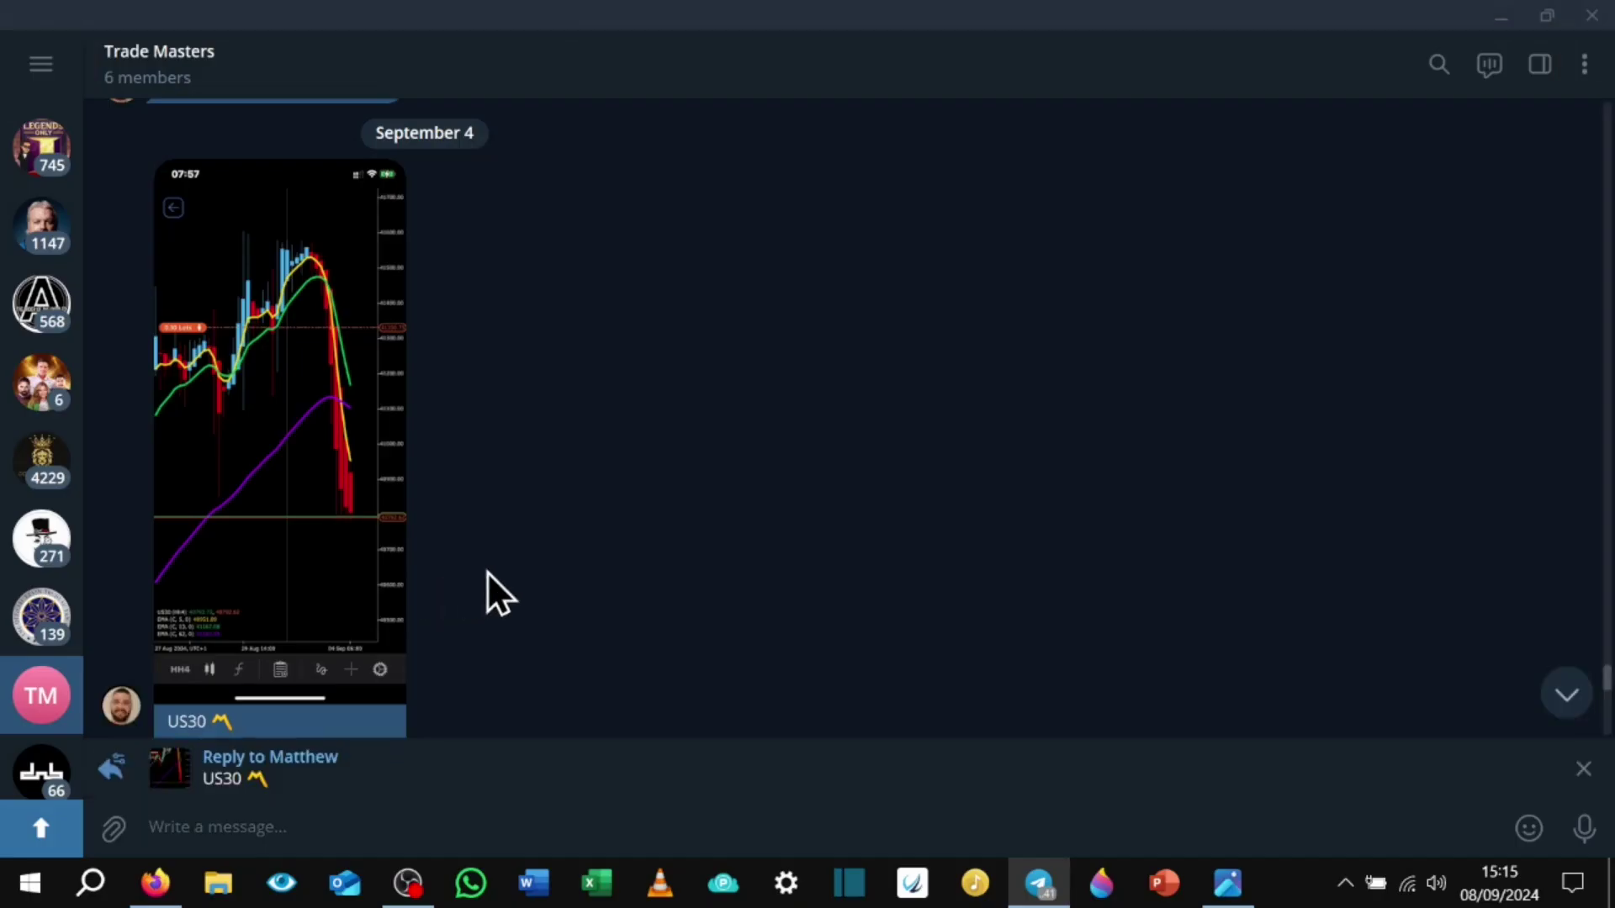
pyautogui.click(1583, 768)
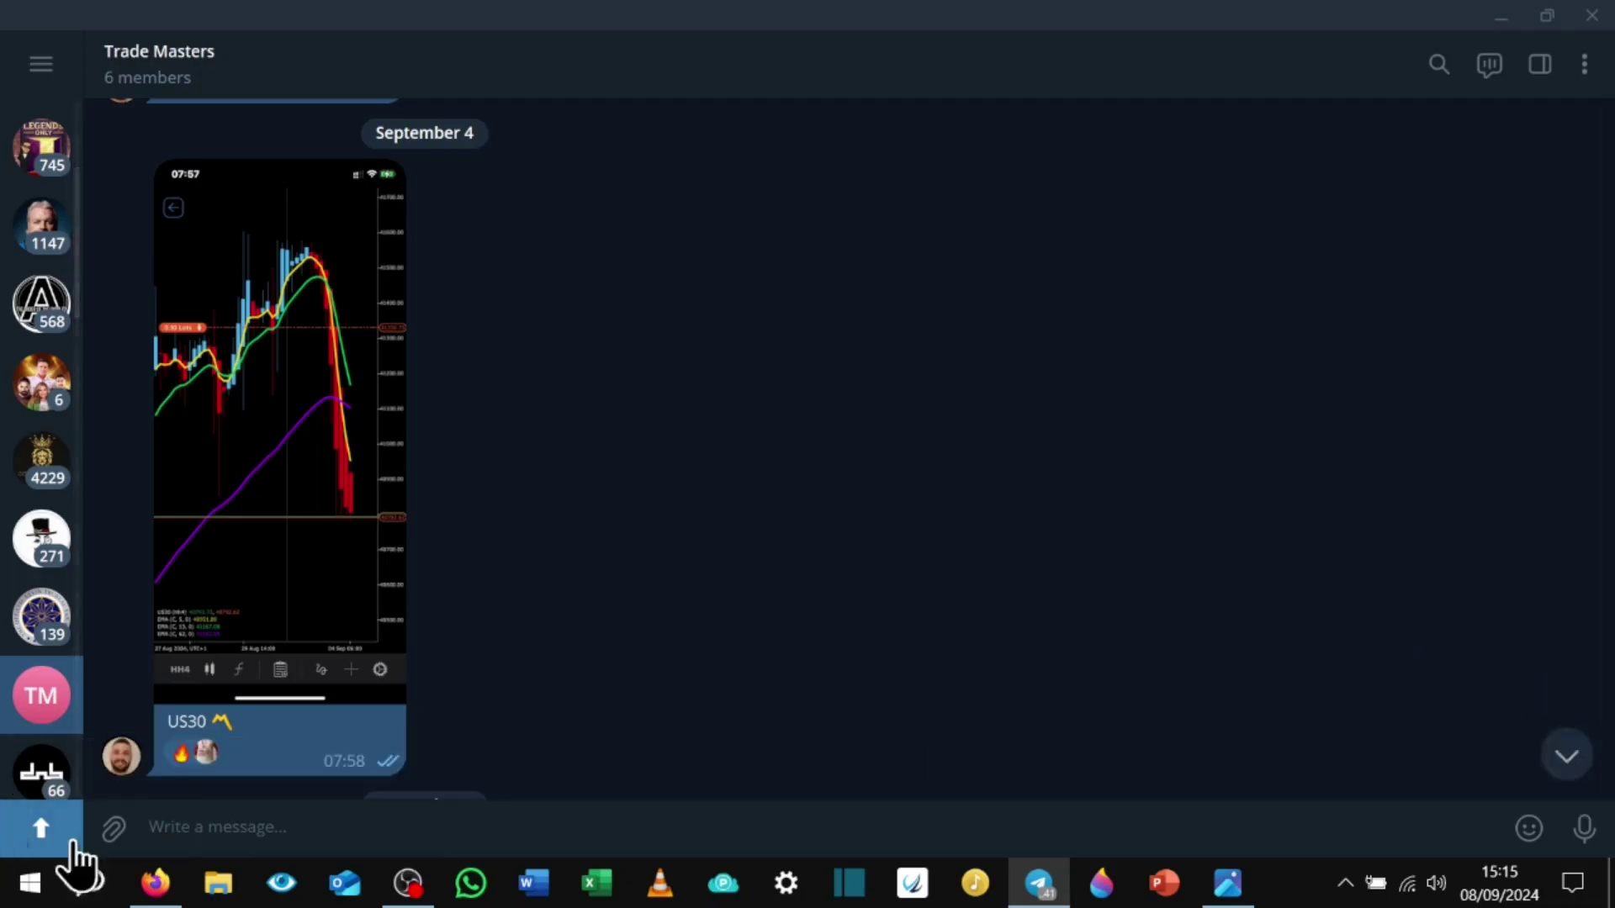
pyautogui.click(155, 883)
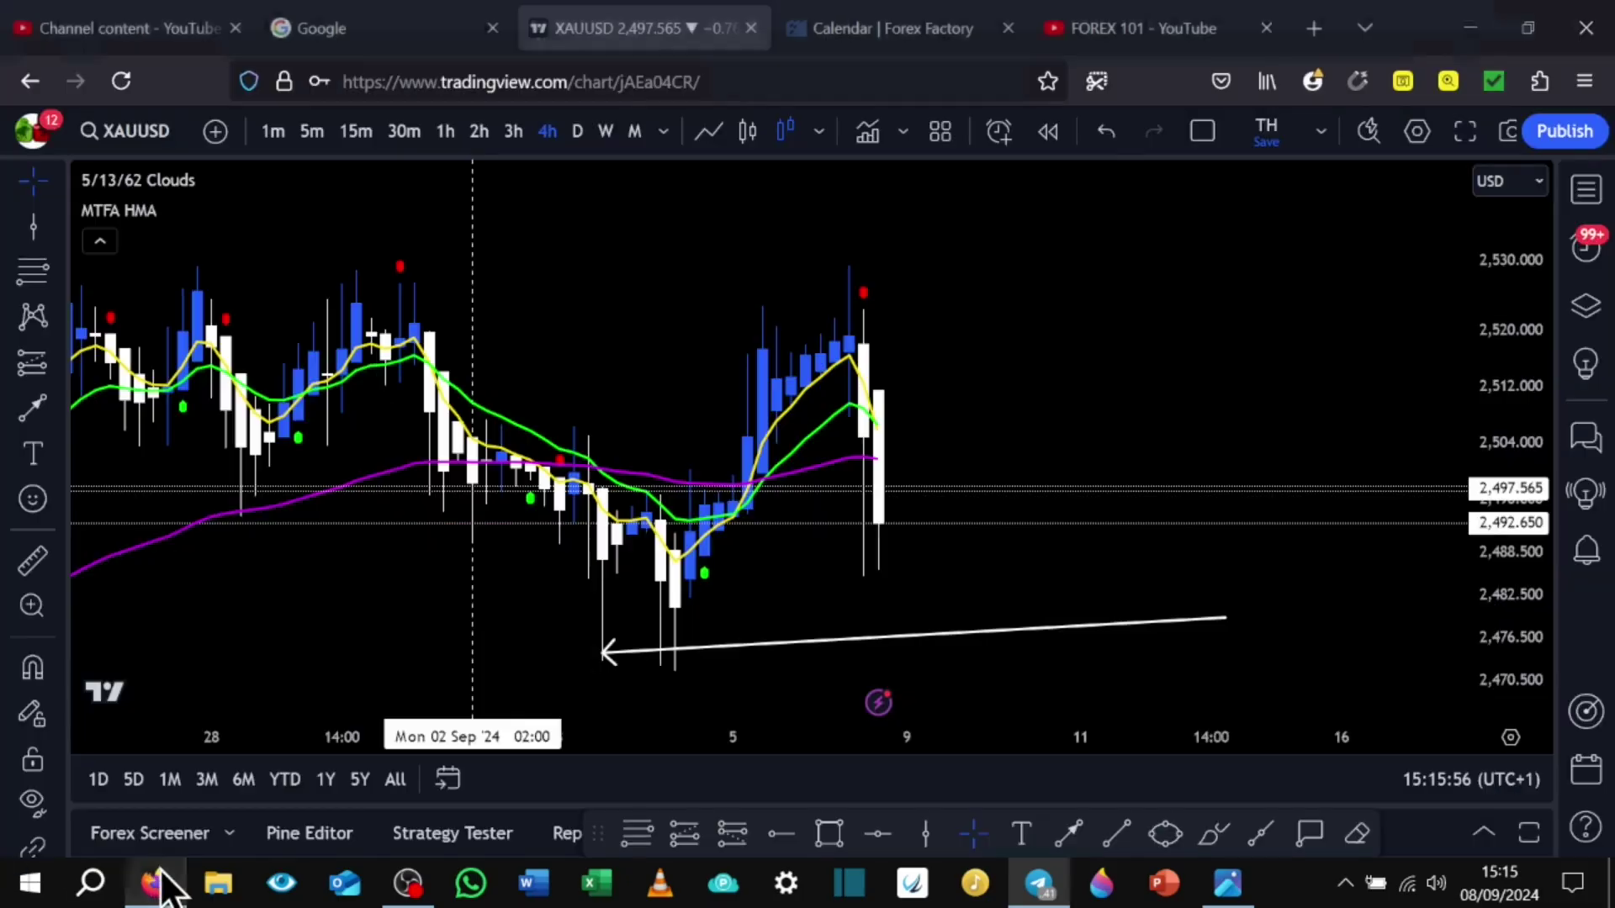
# Switch the chart to US30 from the INDICES watchlist
pyautogui.click(1586, 190)
pyautogui.click(1251, 179)
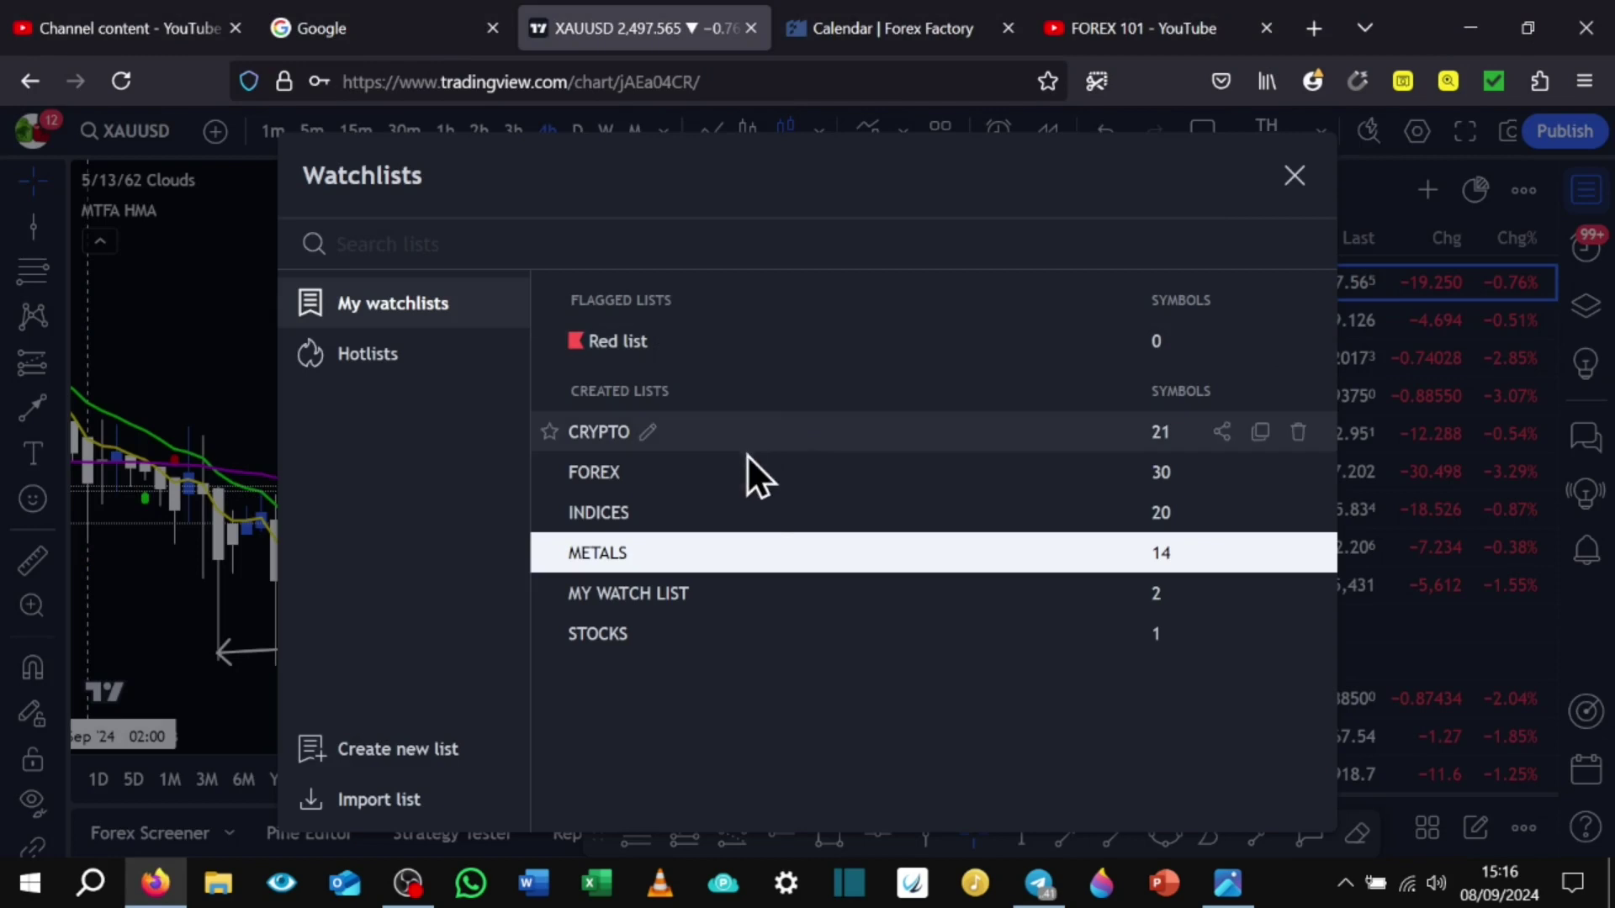
pyautogui.click(754, 503)
pyautogui.click(1208, 290)
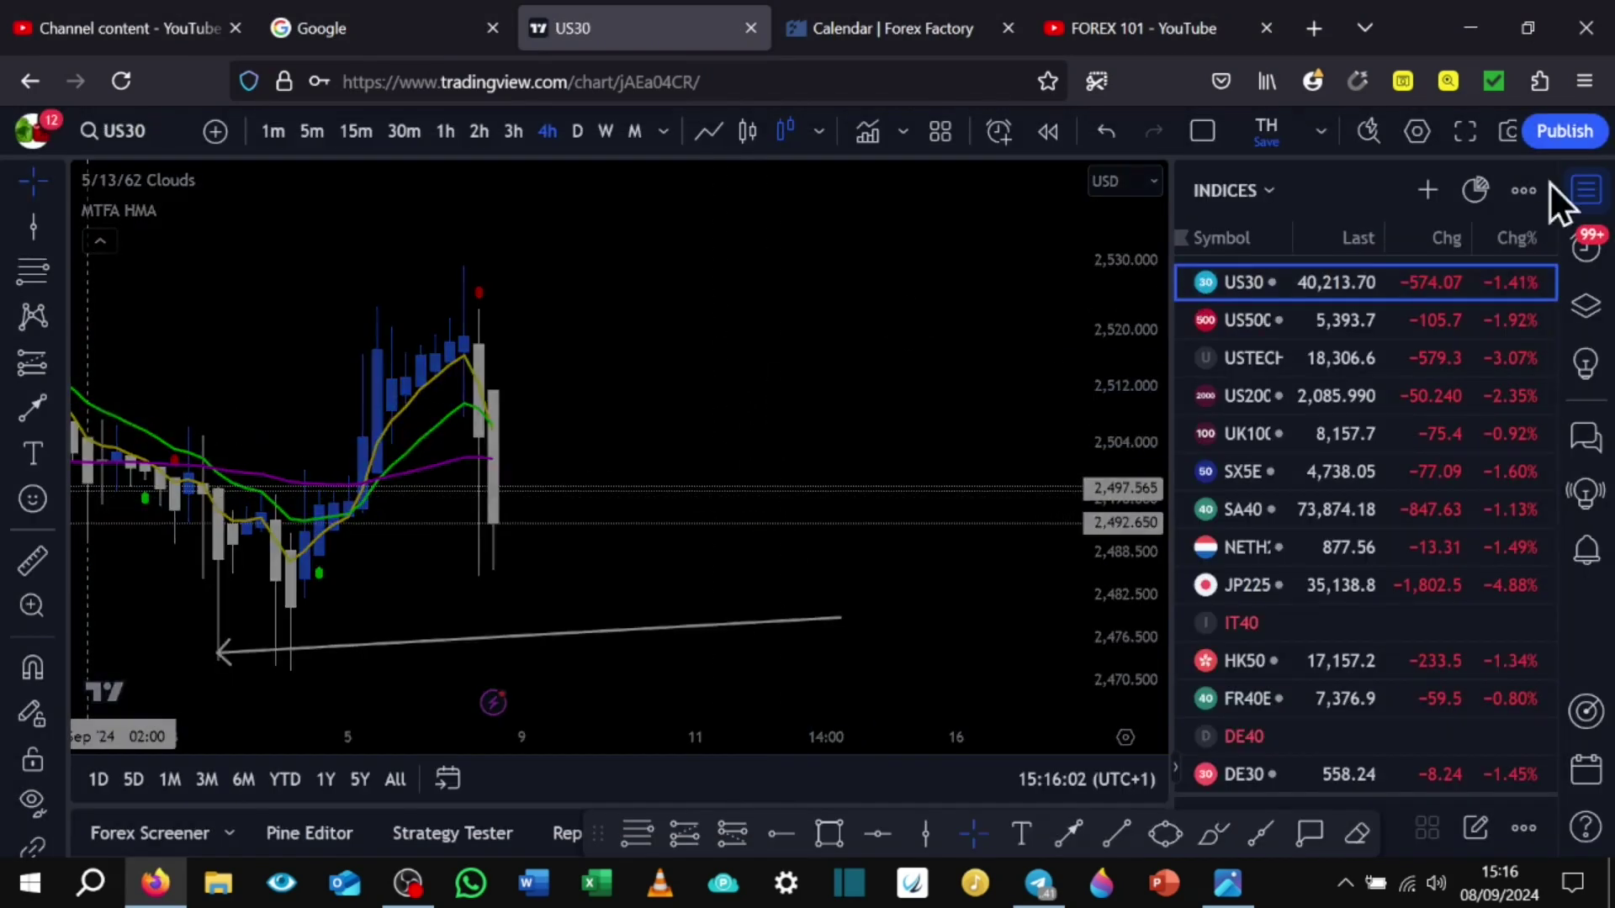
pyautogui.click(1586, 190)
# Frame the US30 4h chart to show mid-July through the September peak
pyautogui.moveTo(984, 396); pyautogui.dragTo(1295, 475)
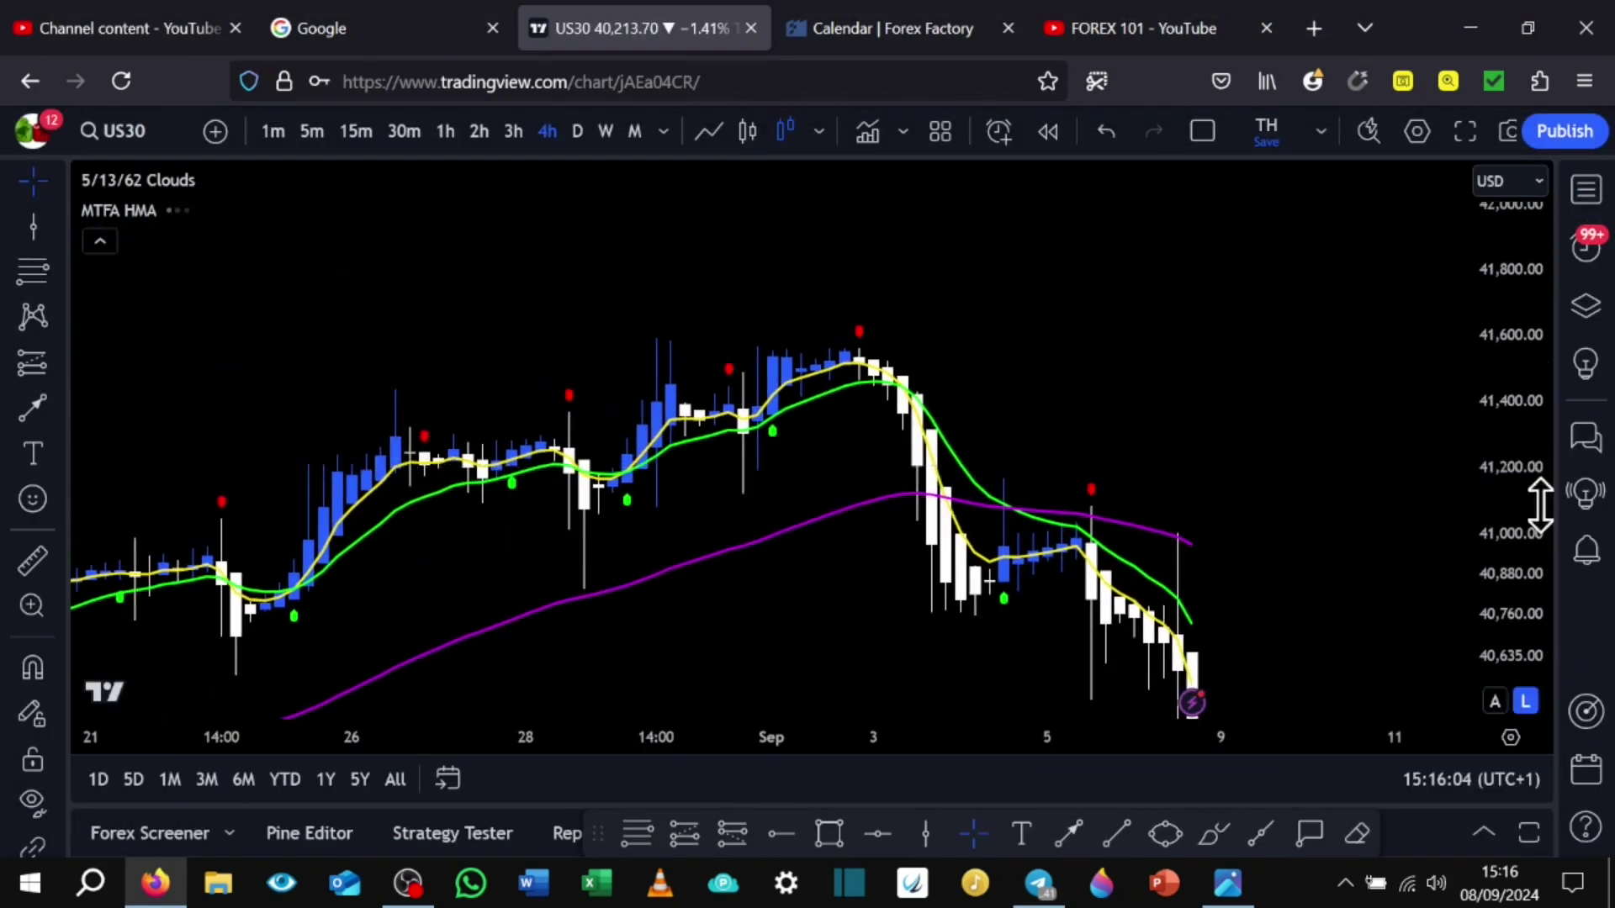
pyautogui.moveTo(1538, 613); pyautogui.dragTo(1550, 504)
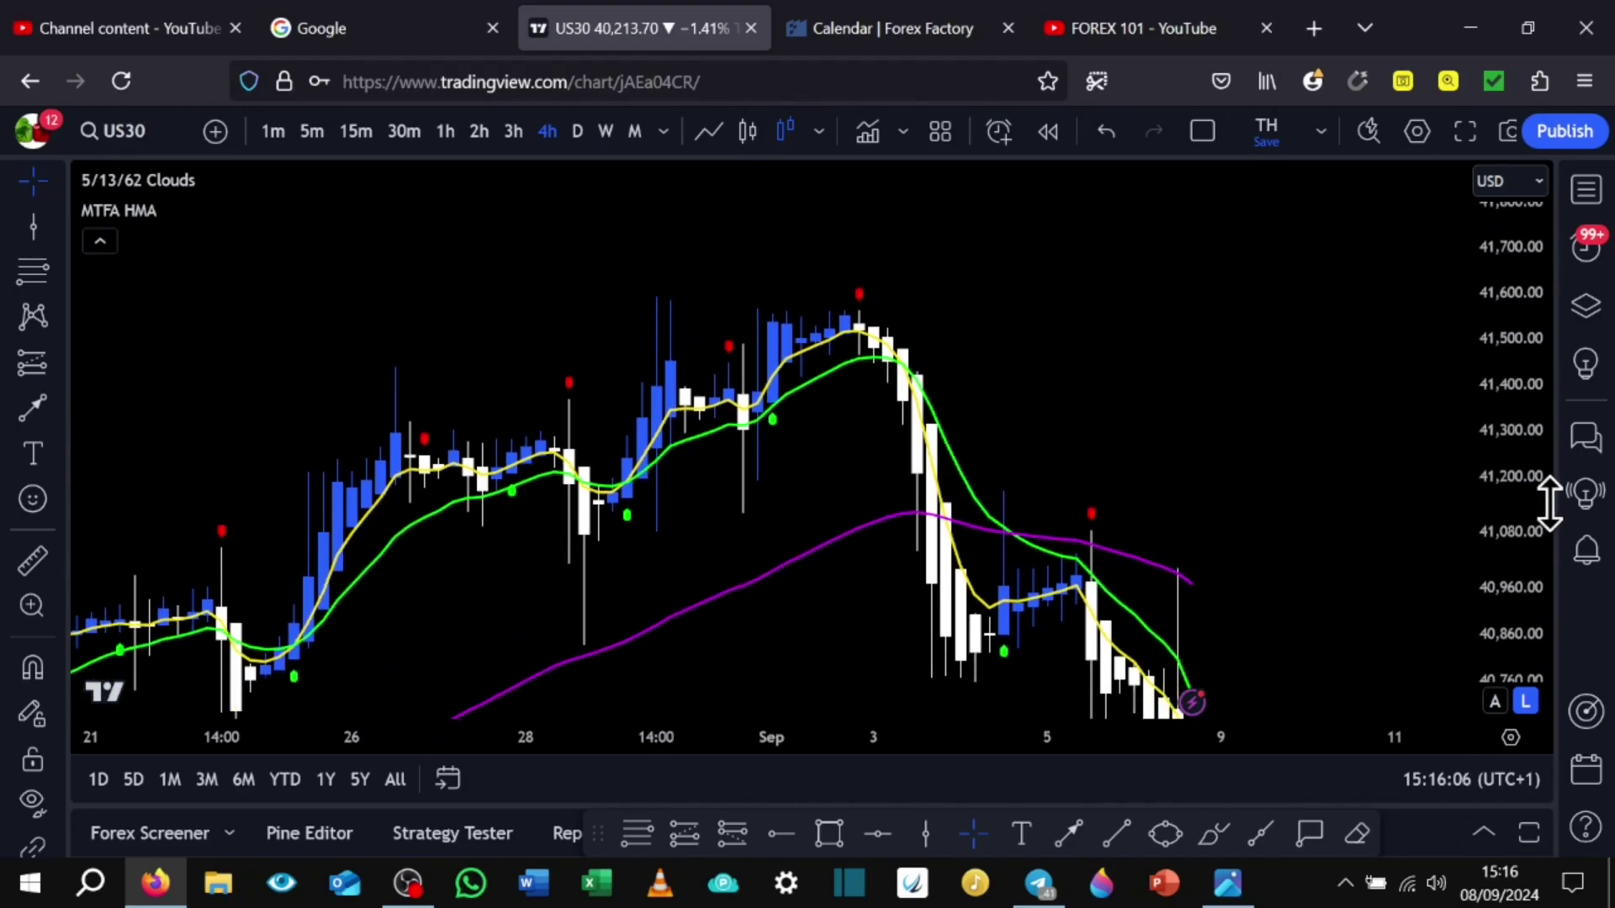
pyautogui.moveTo(1182, 394); pyautogui.dragTo(1059, 412)
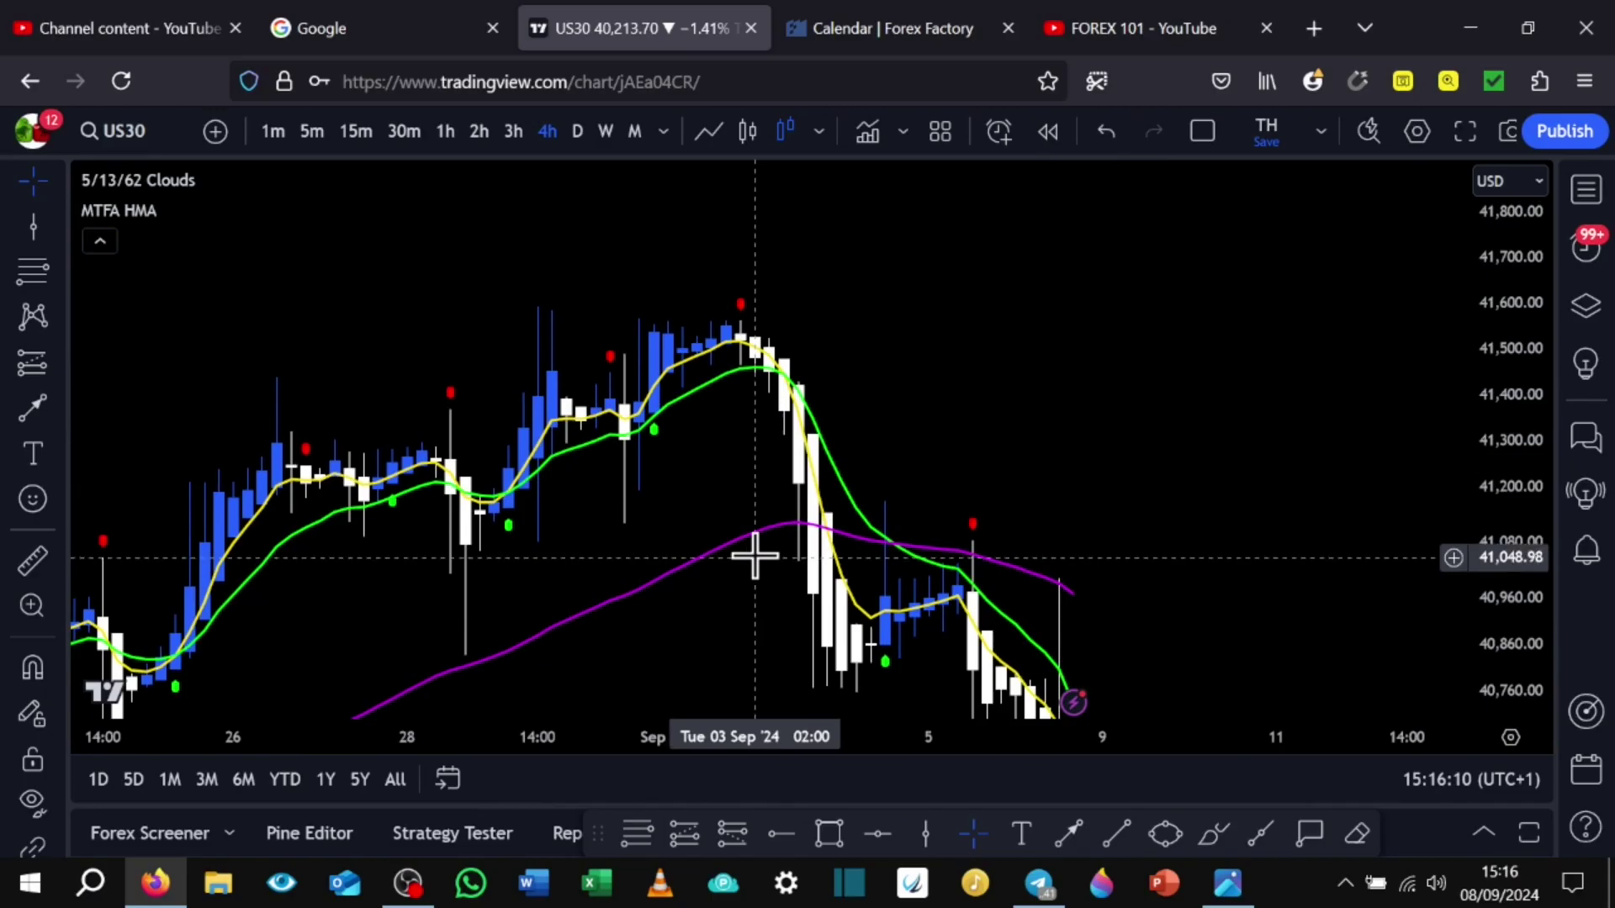
pyautogui.scroll(-3, 719, 594)
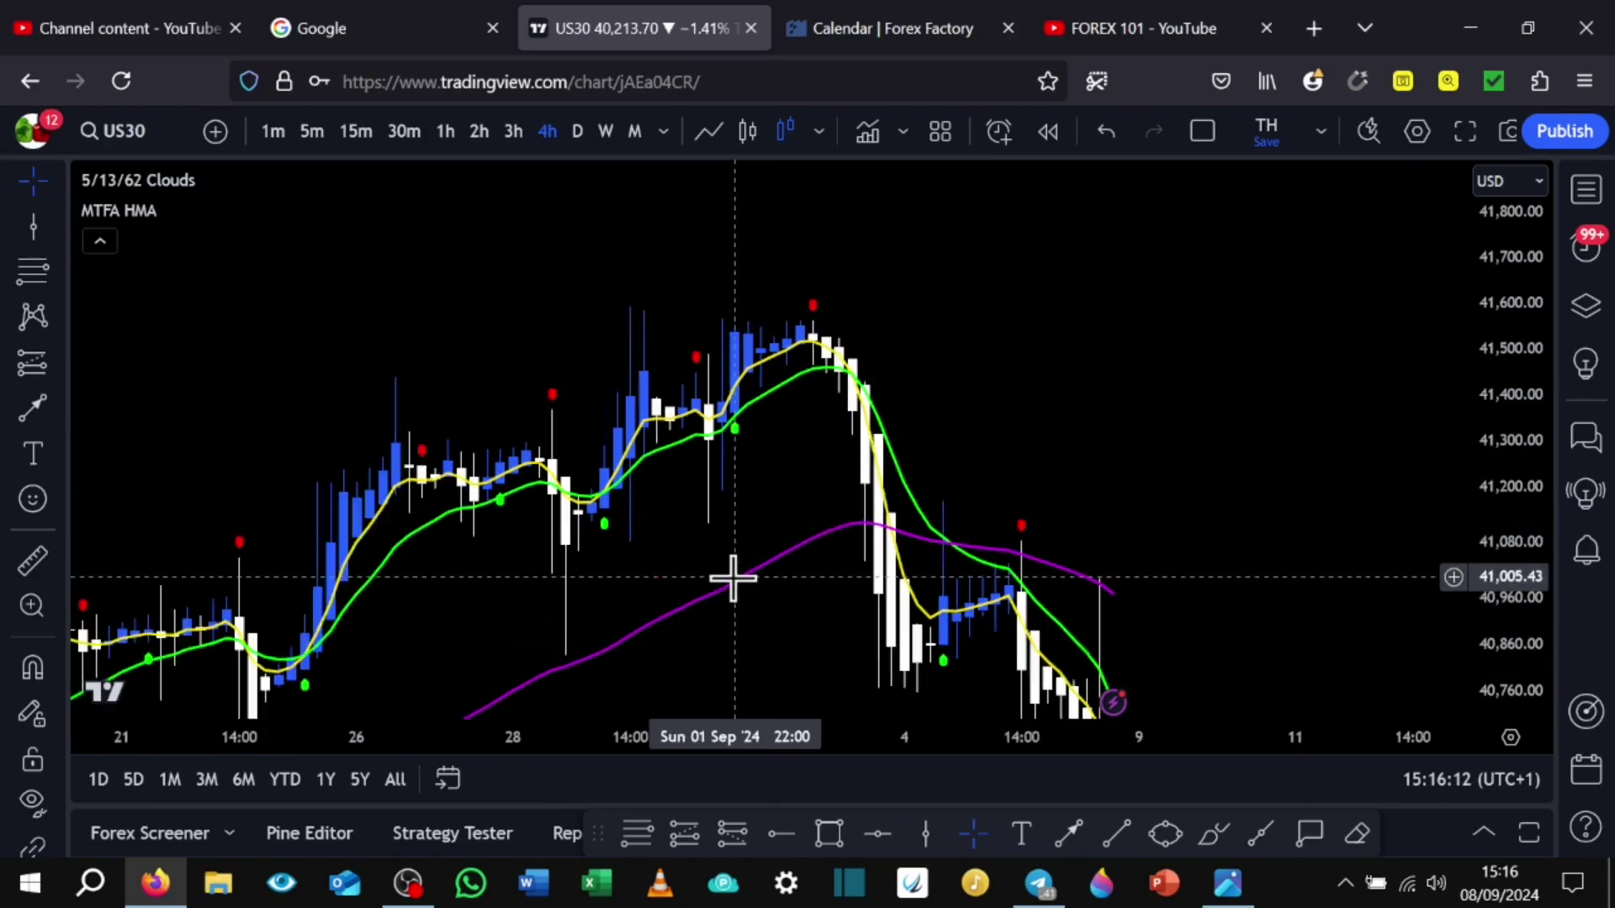
pyautogui.moveTo(1043, 589); pyautogui.dragTo(969, 355)
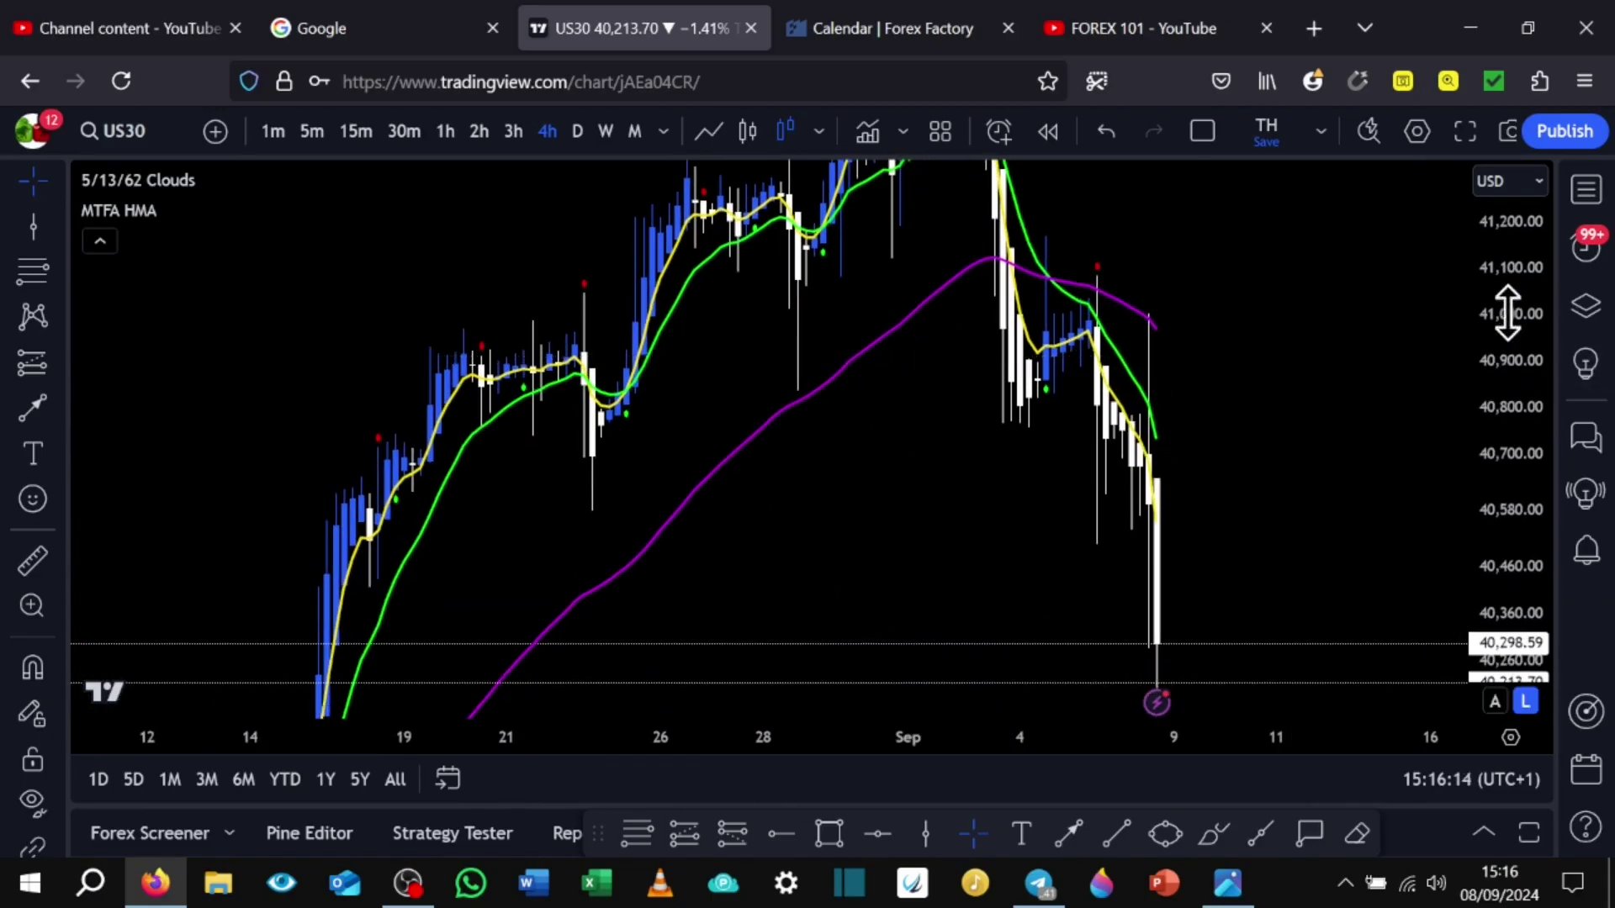
pyautogui.moveTo(1510, 310); pyautogui.dragTo(1536, 504)
pyautogui.scroll(-3, 825, 492)
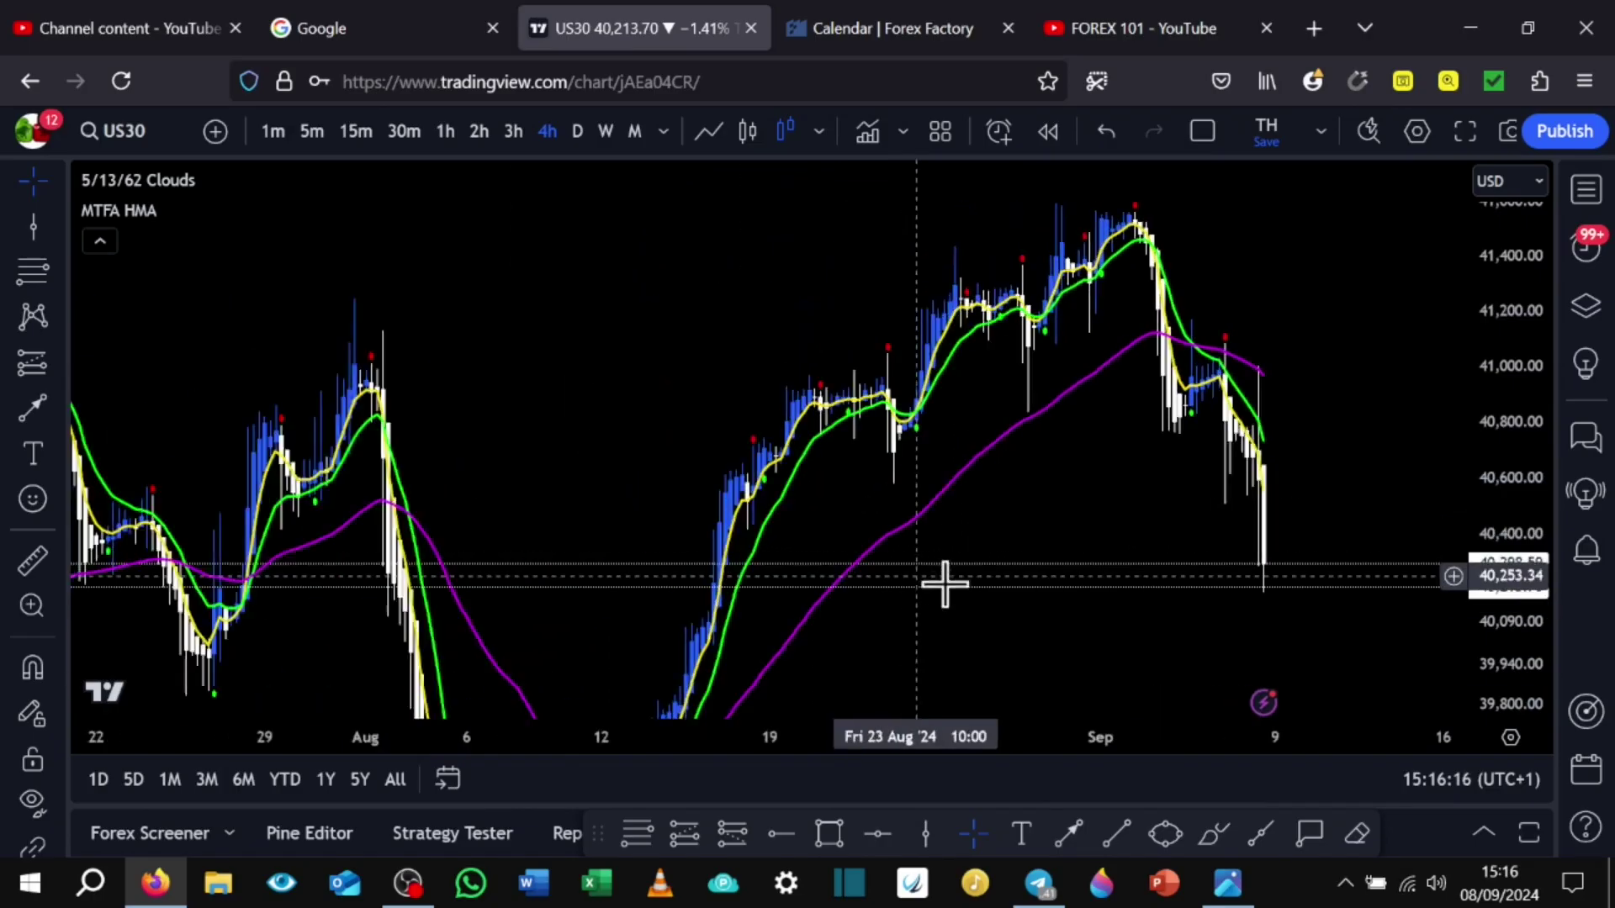
pyautogui.moveTo(1147, 613); pyautogui.dragTo(1092, 487)
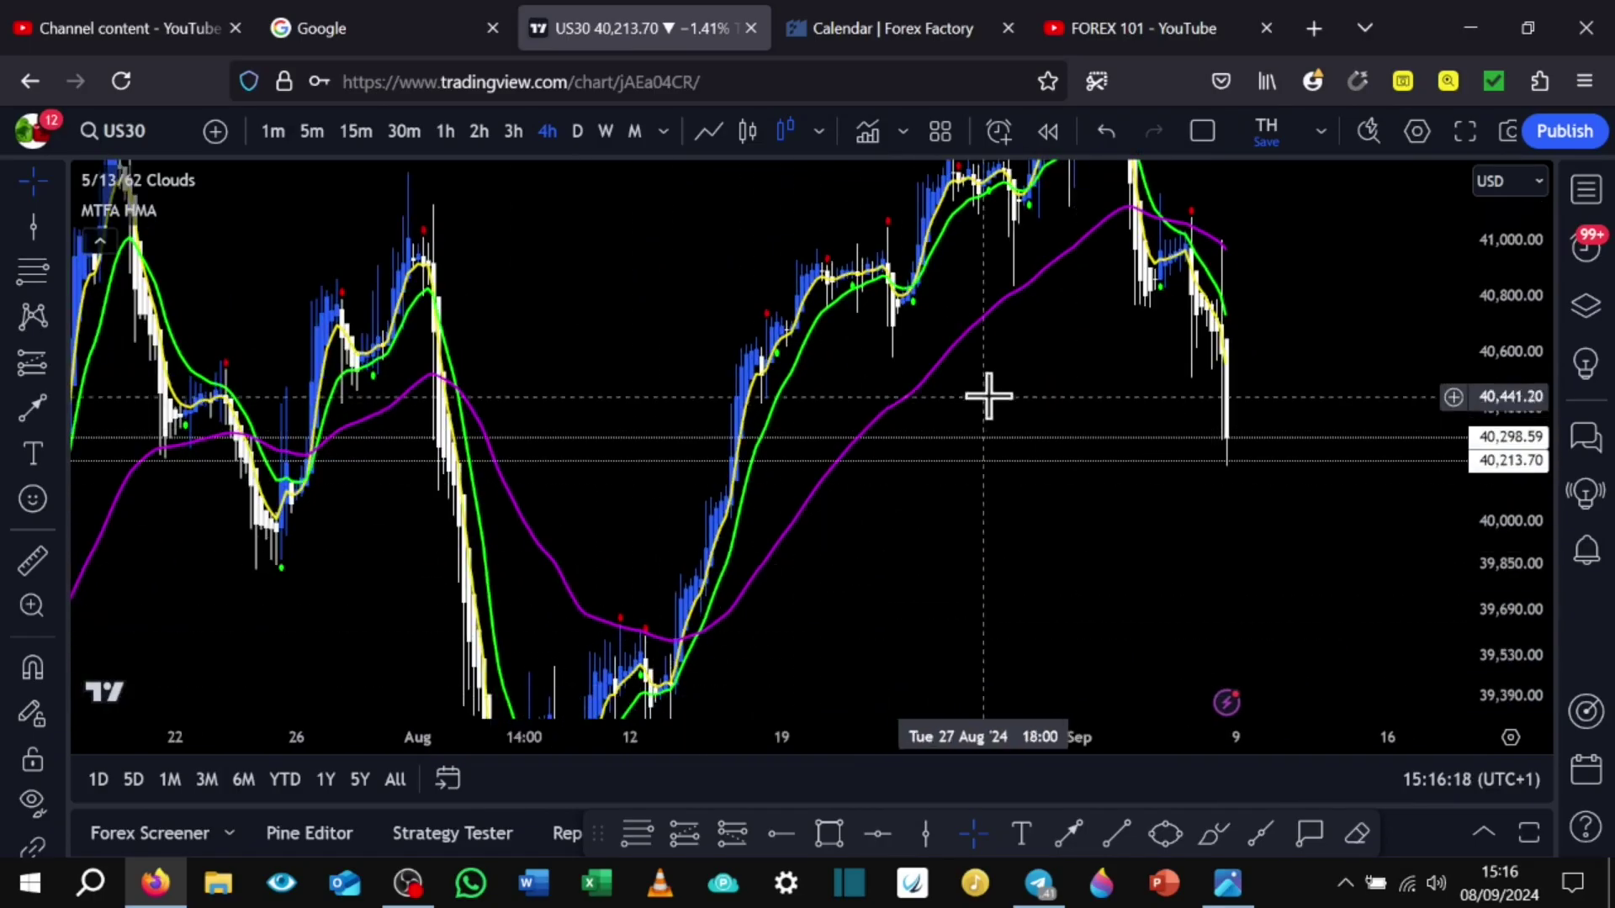
pyautogui.moveTo(1060, 396); pyautogui.dragTo(1283, 620)
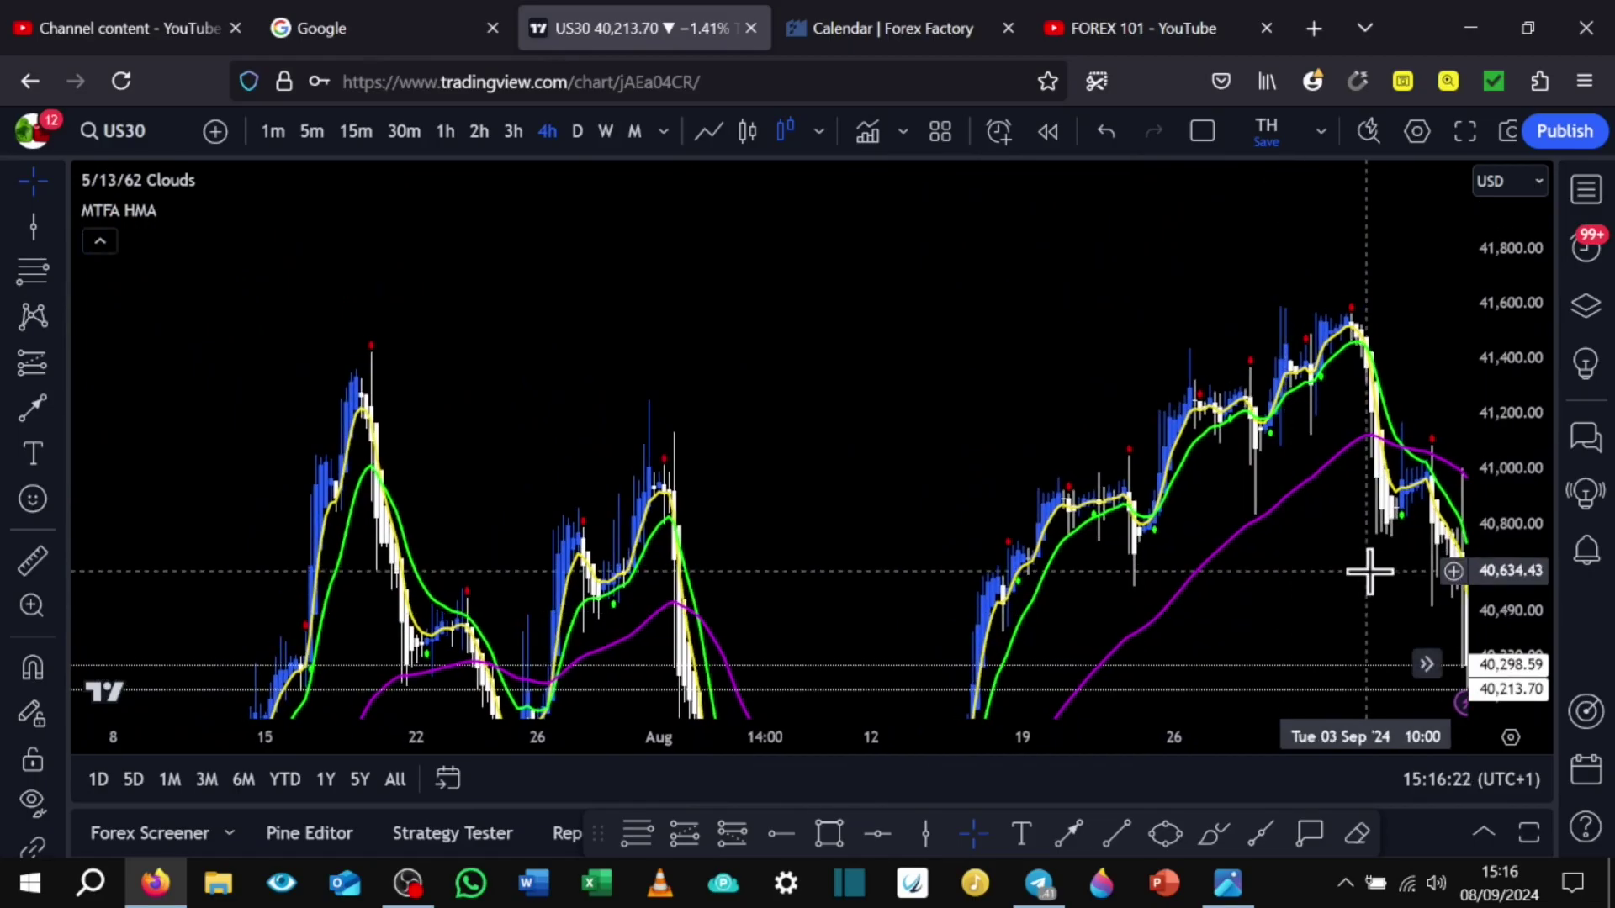
pyautogui.scroll(4, 1306, 596)
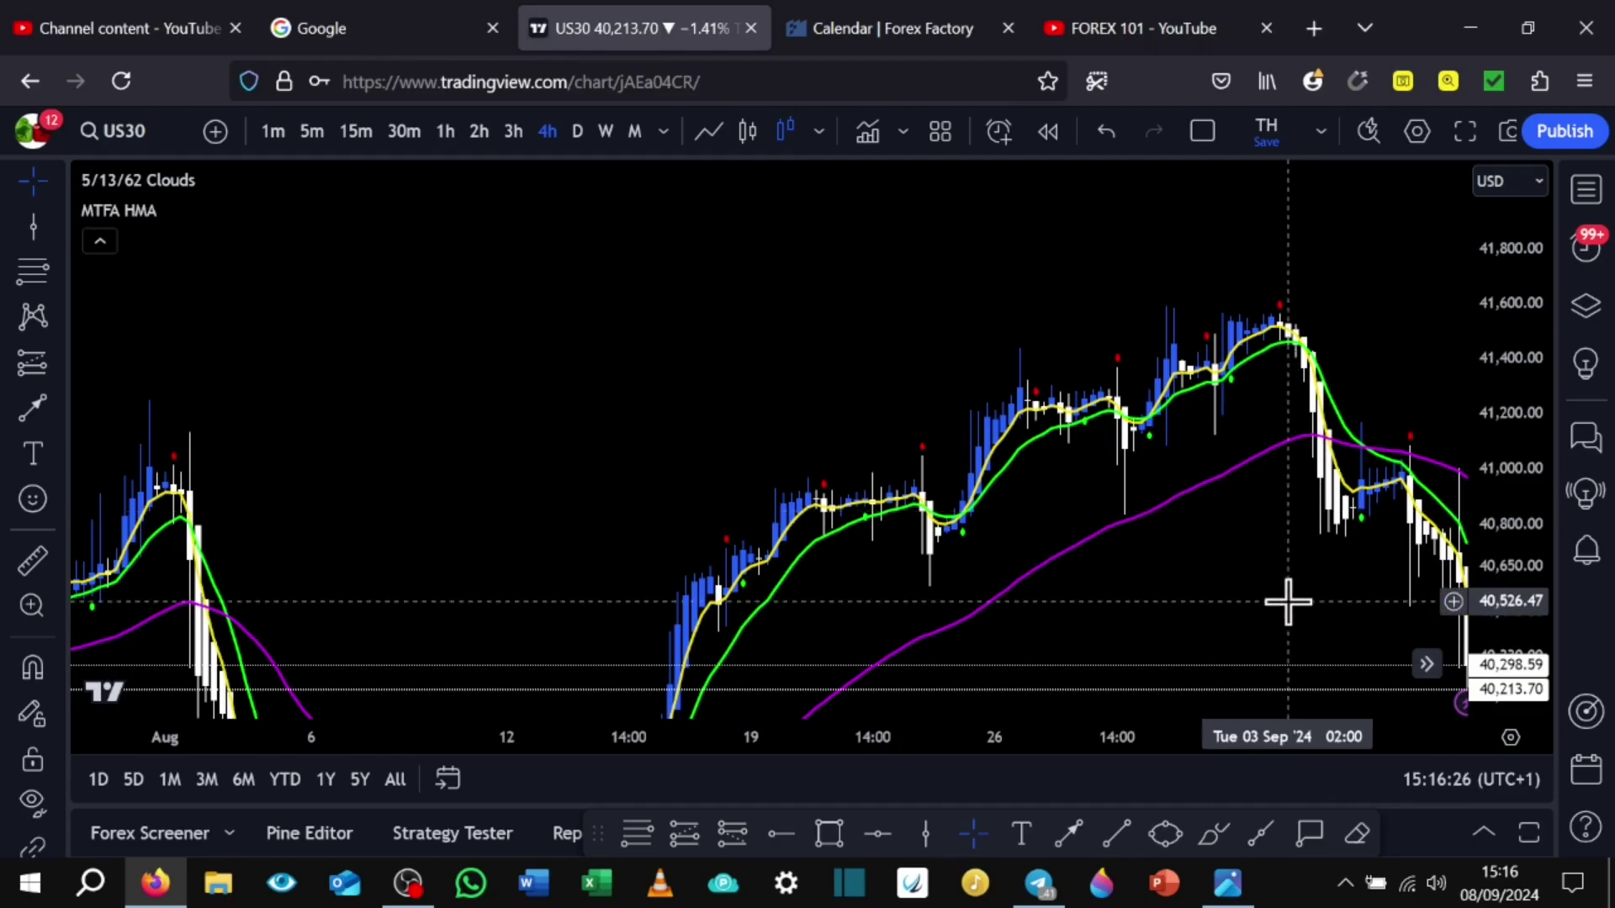
pyautogui.moveTo(1287, 603); pyautogui.dragTo(1203, 638)
pyautogui.scroll(3, 1197, 529)
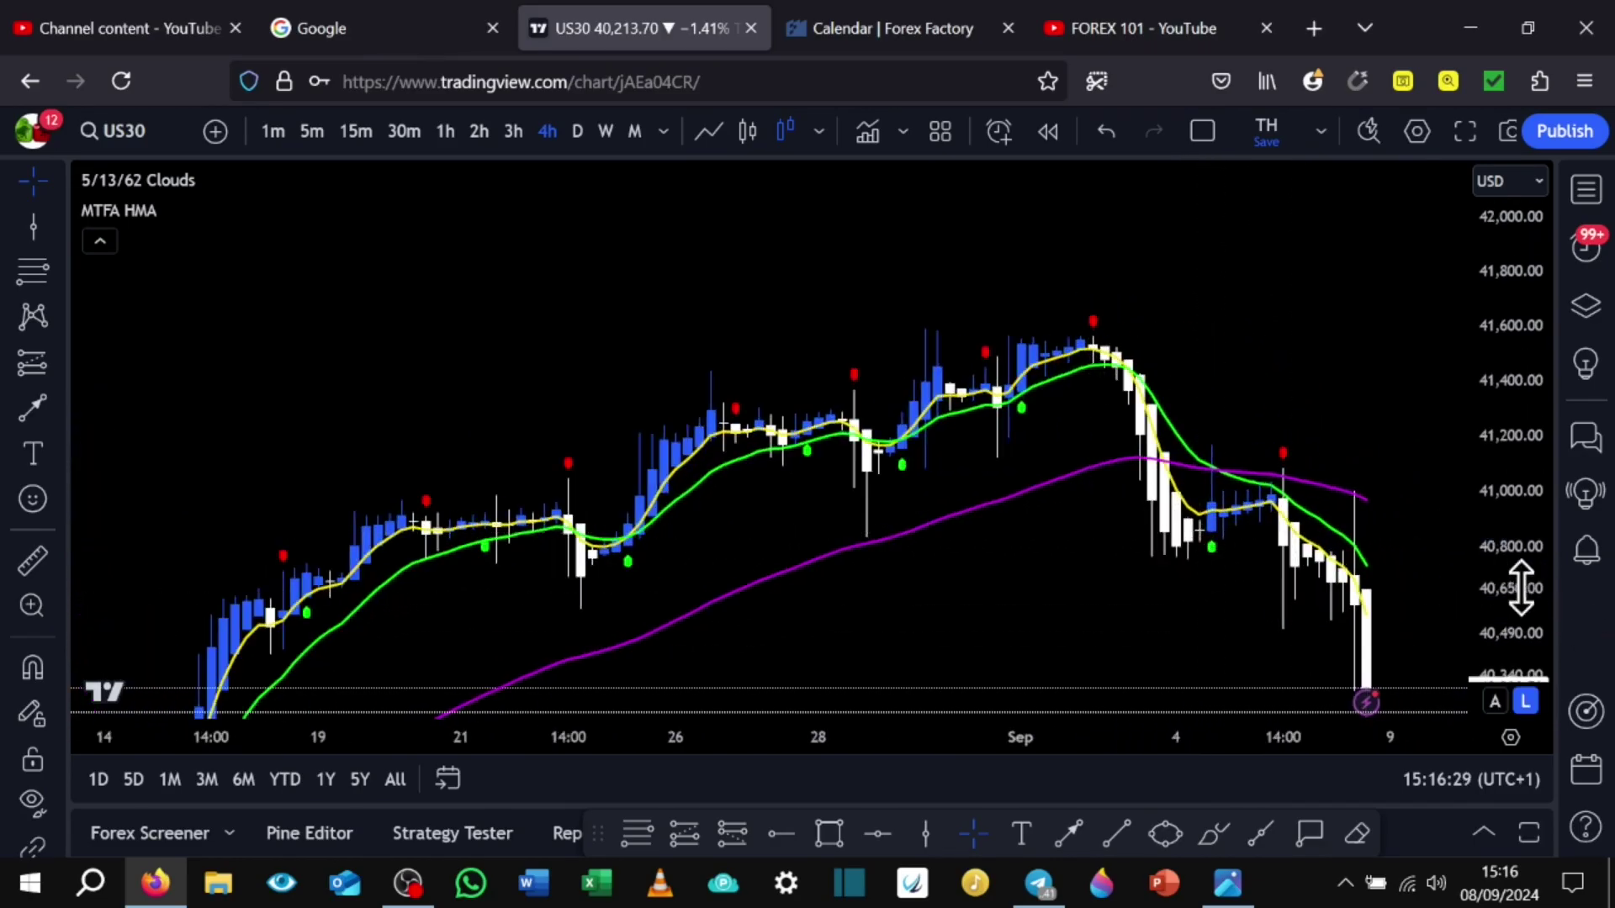
pyautogui.moveTo(1518, 594); pyautogui.dragTo(1506, 346)
pyautogui.moveTo(1323, 418); pyautogui.dragTo(1084, 445)
pyautogui.scroll(5, 981, 446)
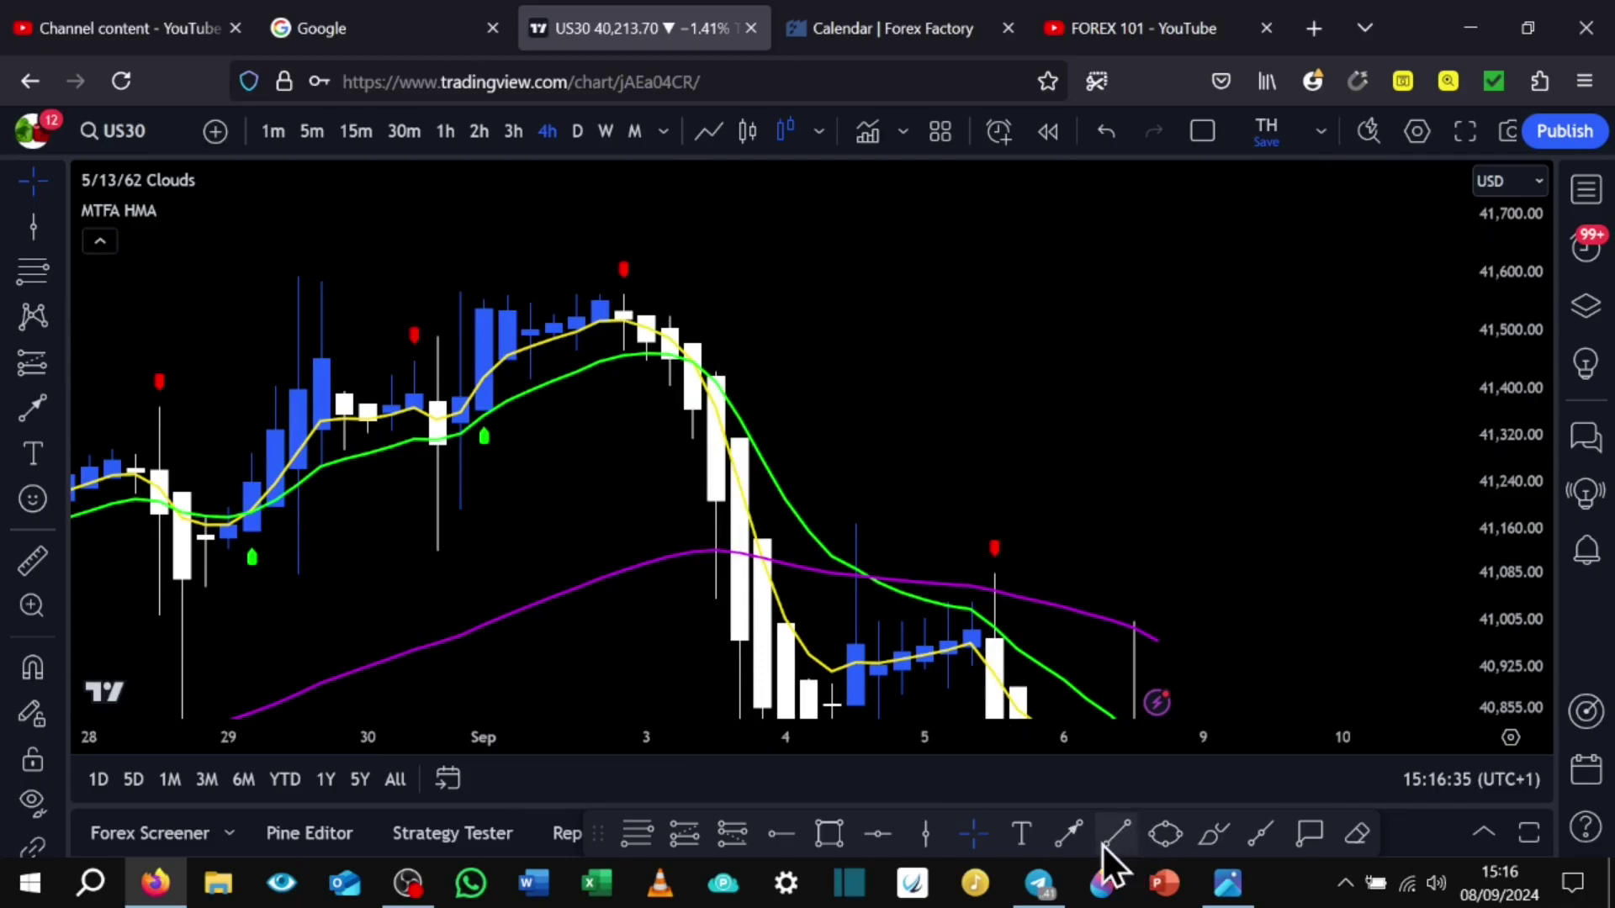
# Draw a white trend-line arrow pointing left at the early-September sell-off
pyautogui.click(1068, 834)
pyautogui.click(1295, 452)
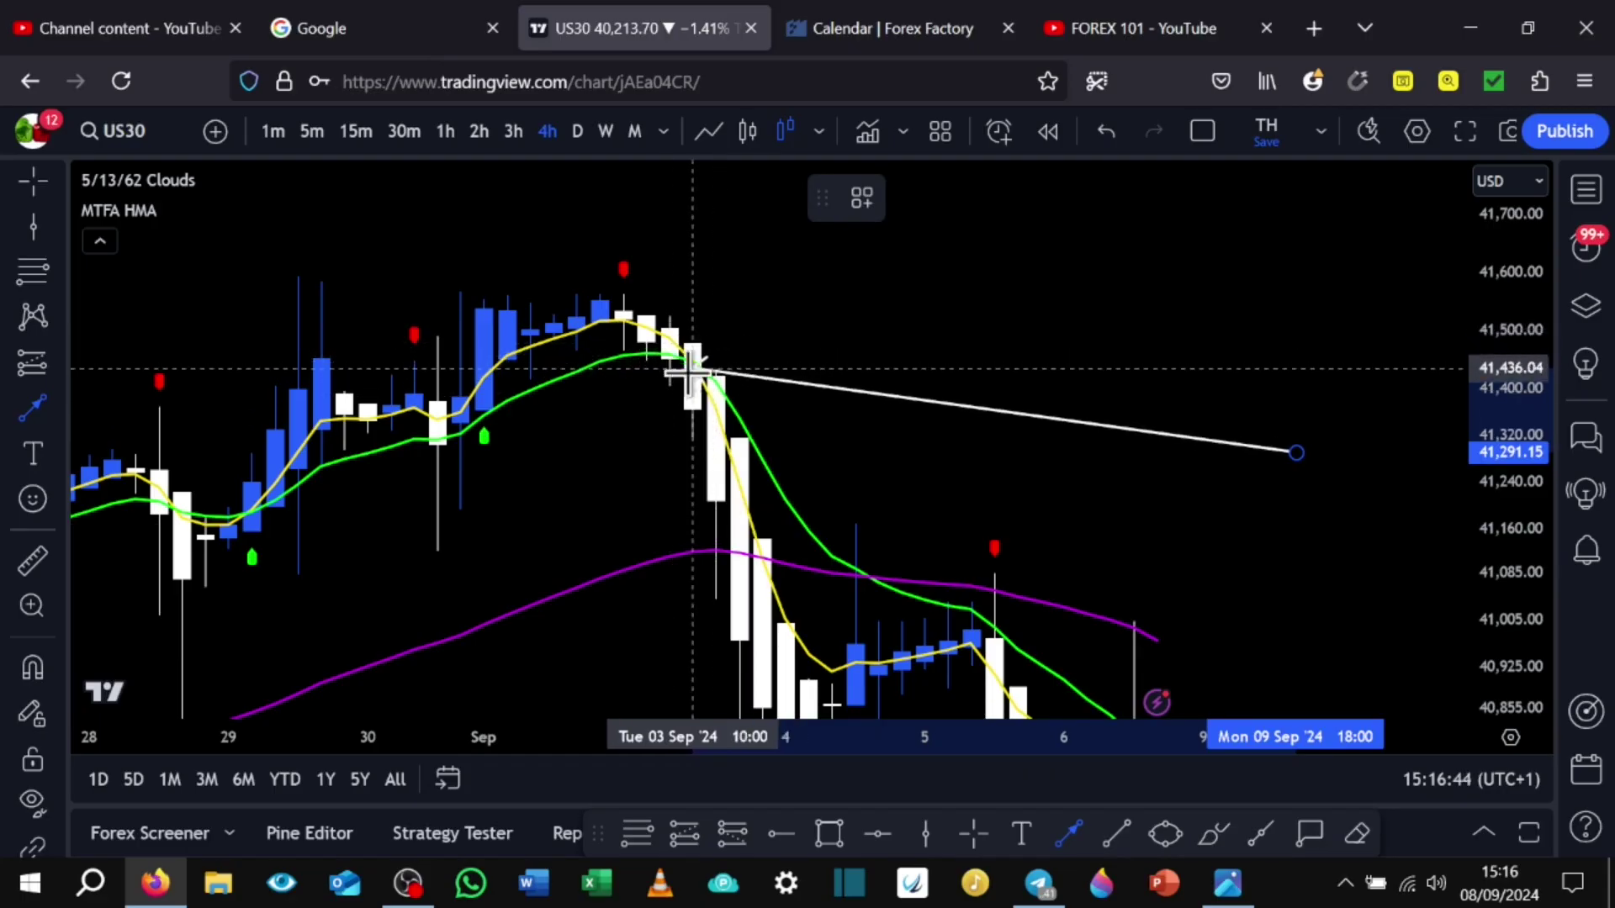
pyautogui.click(786, 401)
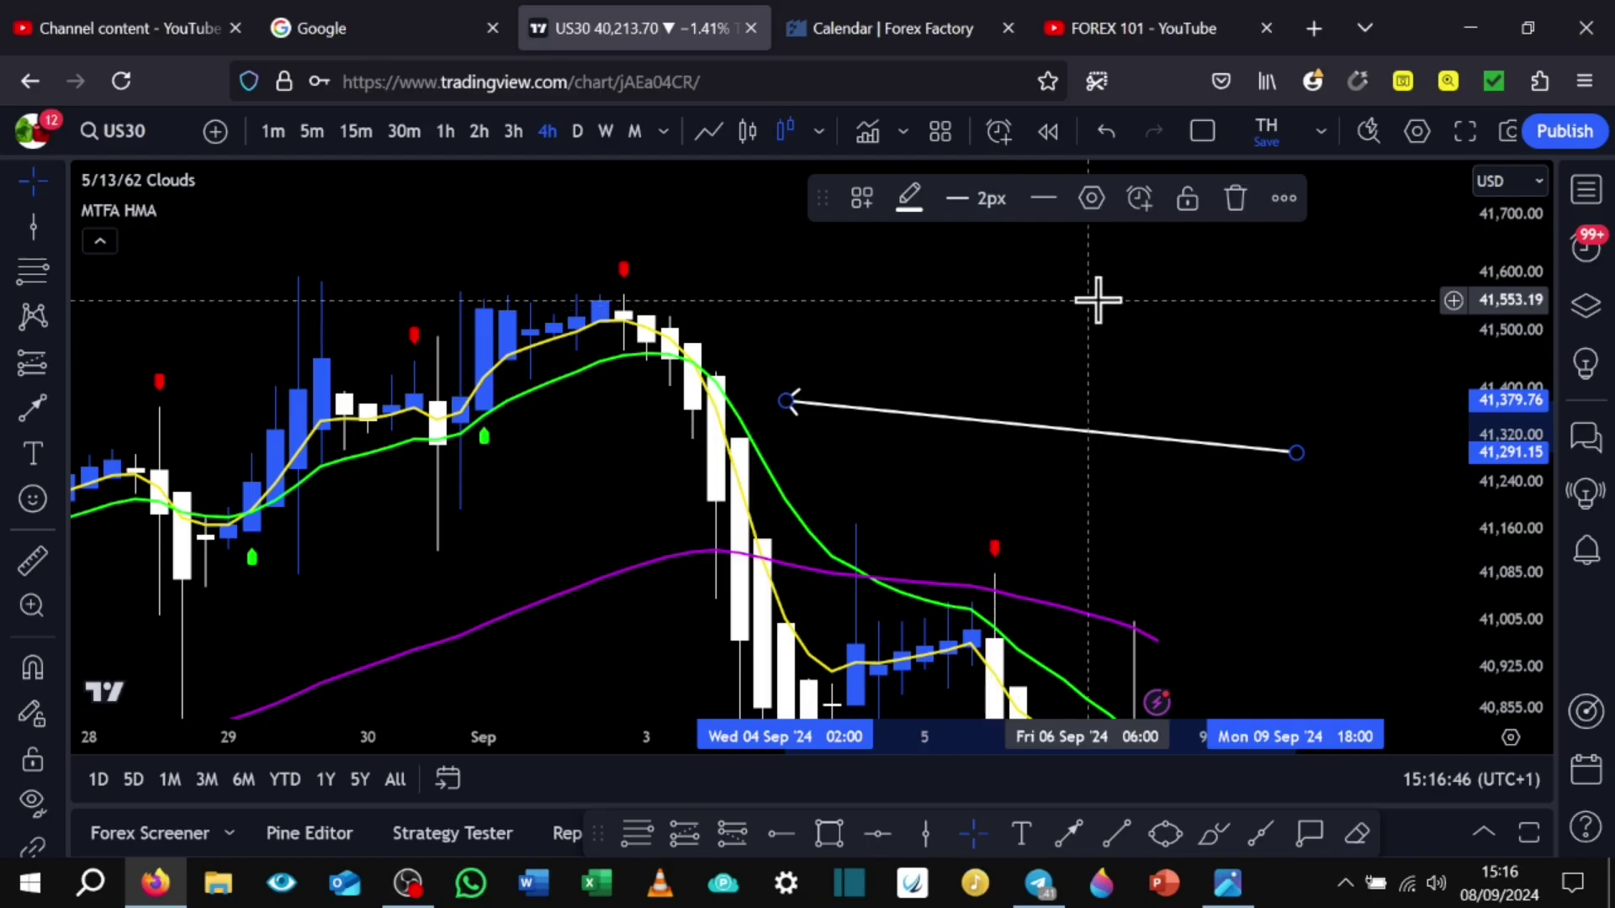
pyautogui.click(1097, 299)
# View the September 4 US30 trade photo full size in Telegram, then return to the US30 chart
pyautogui.click(1038, 883)
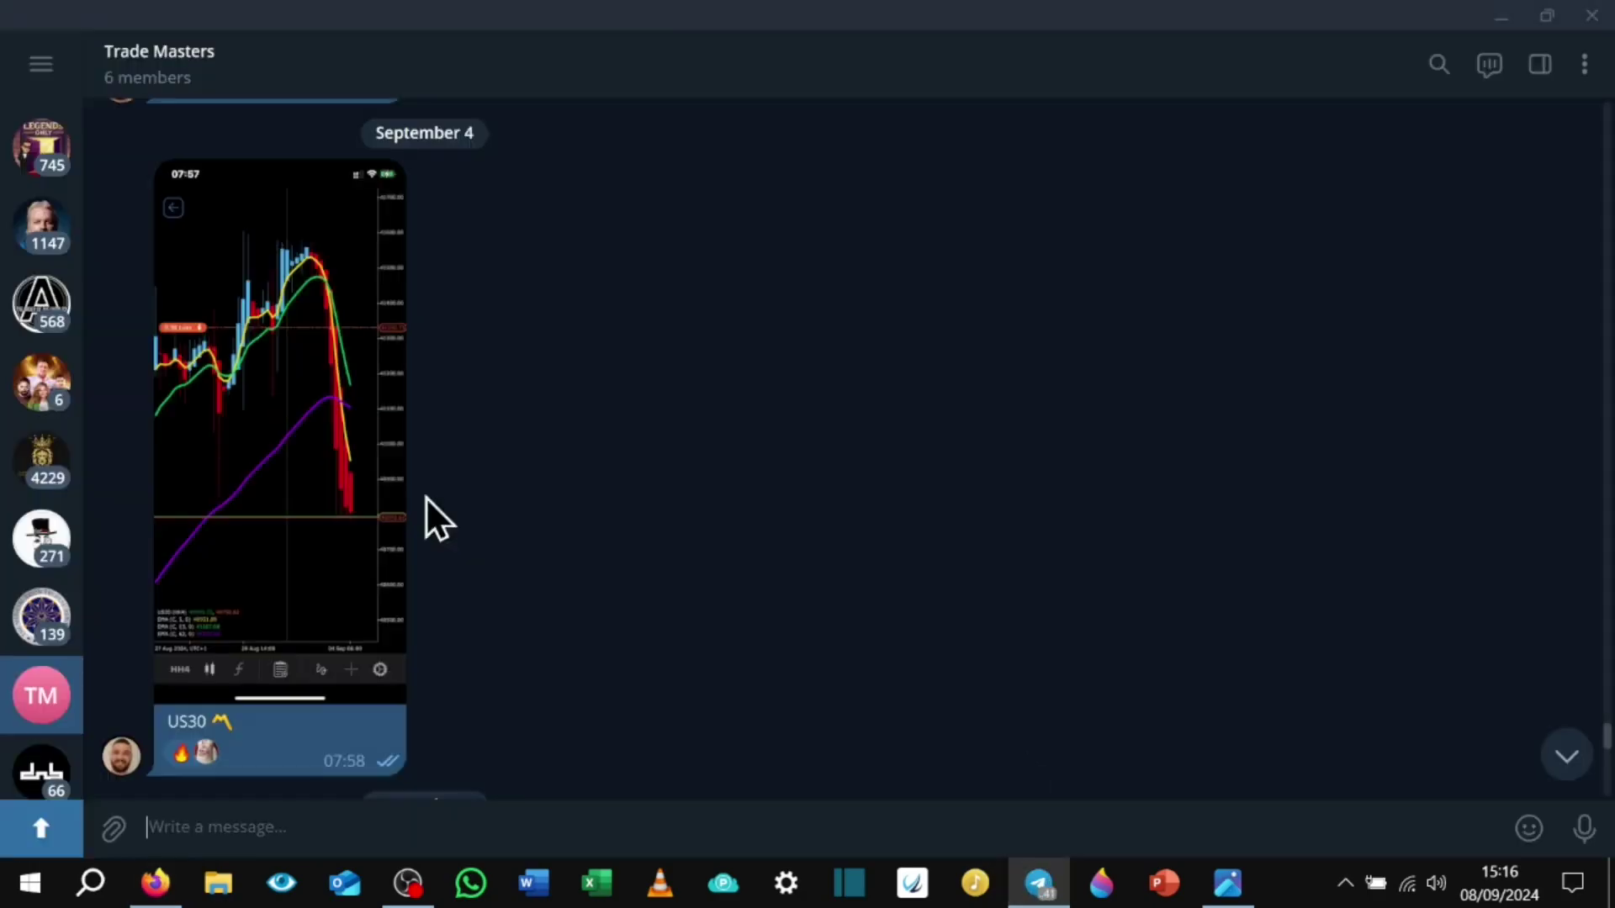
pyautogui.click(247, 388)
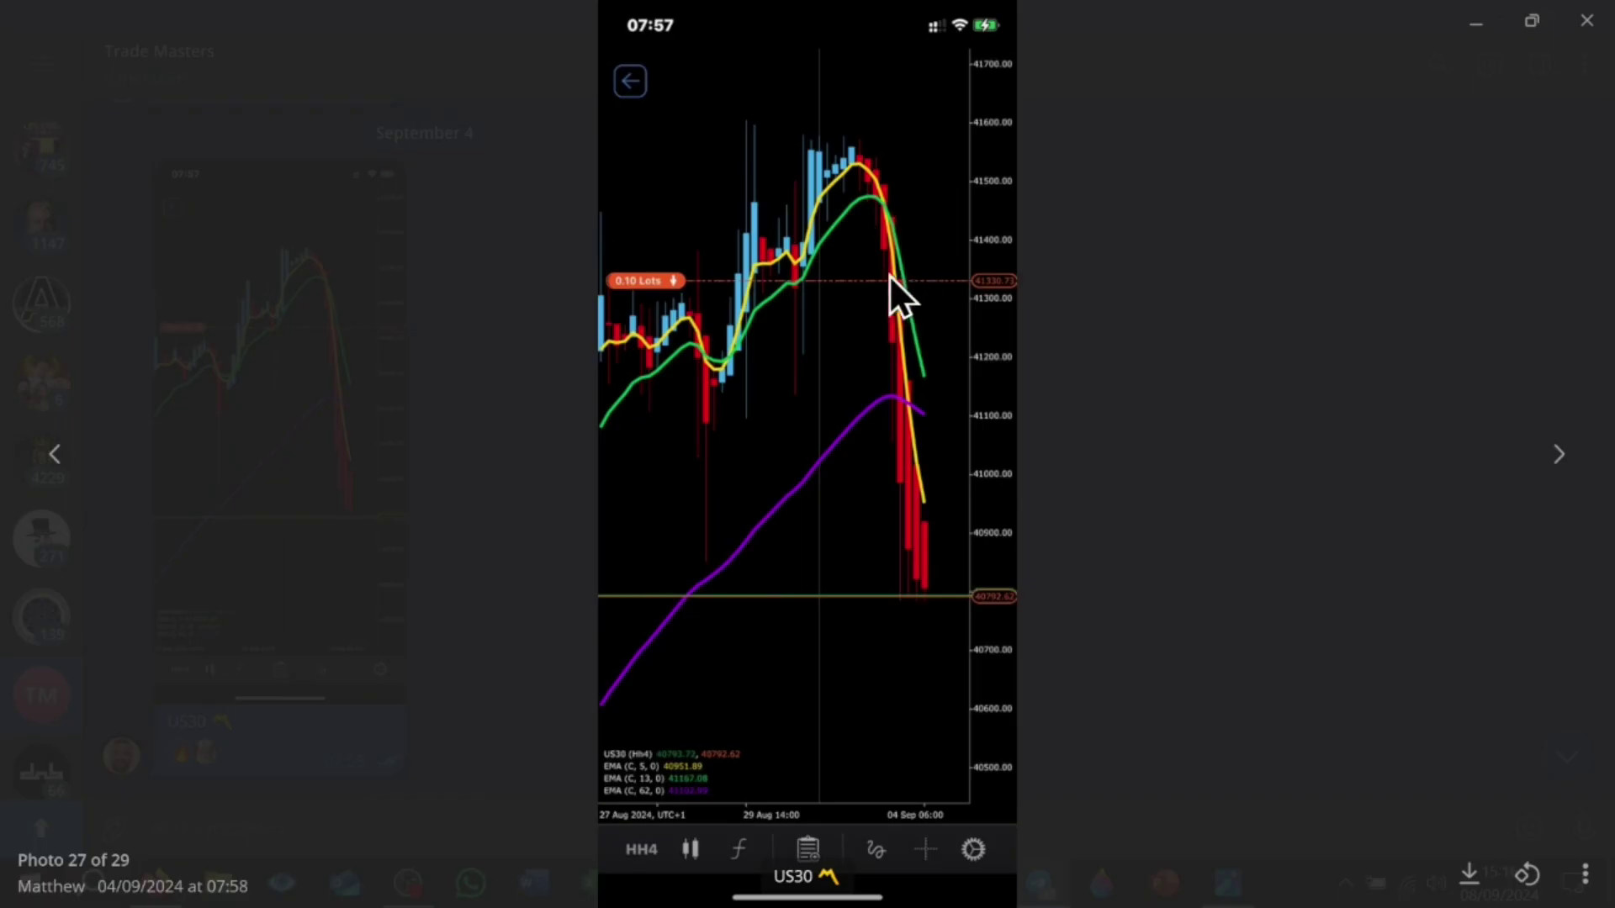
pyautogui.click(1177, 402)
pyautogui.click(144, 883)
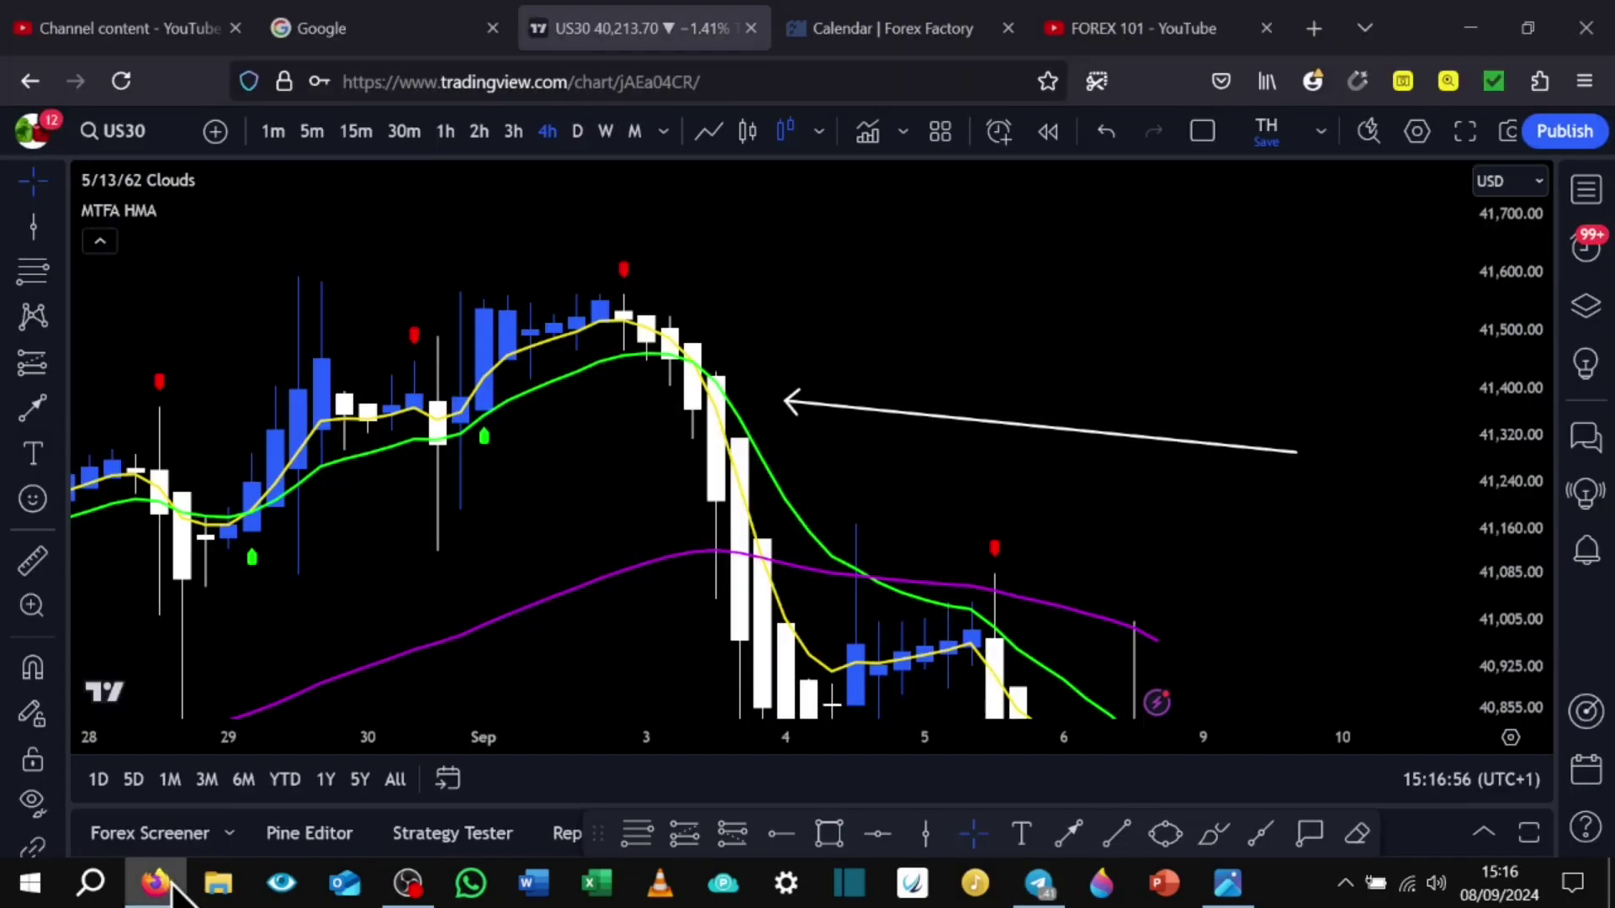
# Drag the arrow's tip down onto the September 4 candle wick near 41,120
pyautogui.scroll(-2, 1225, 376)
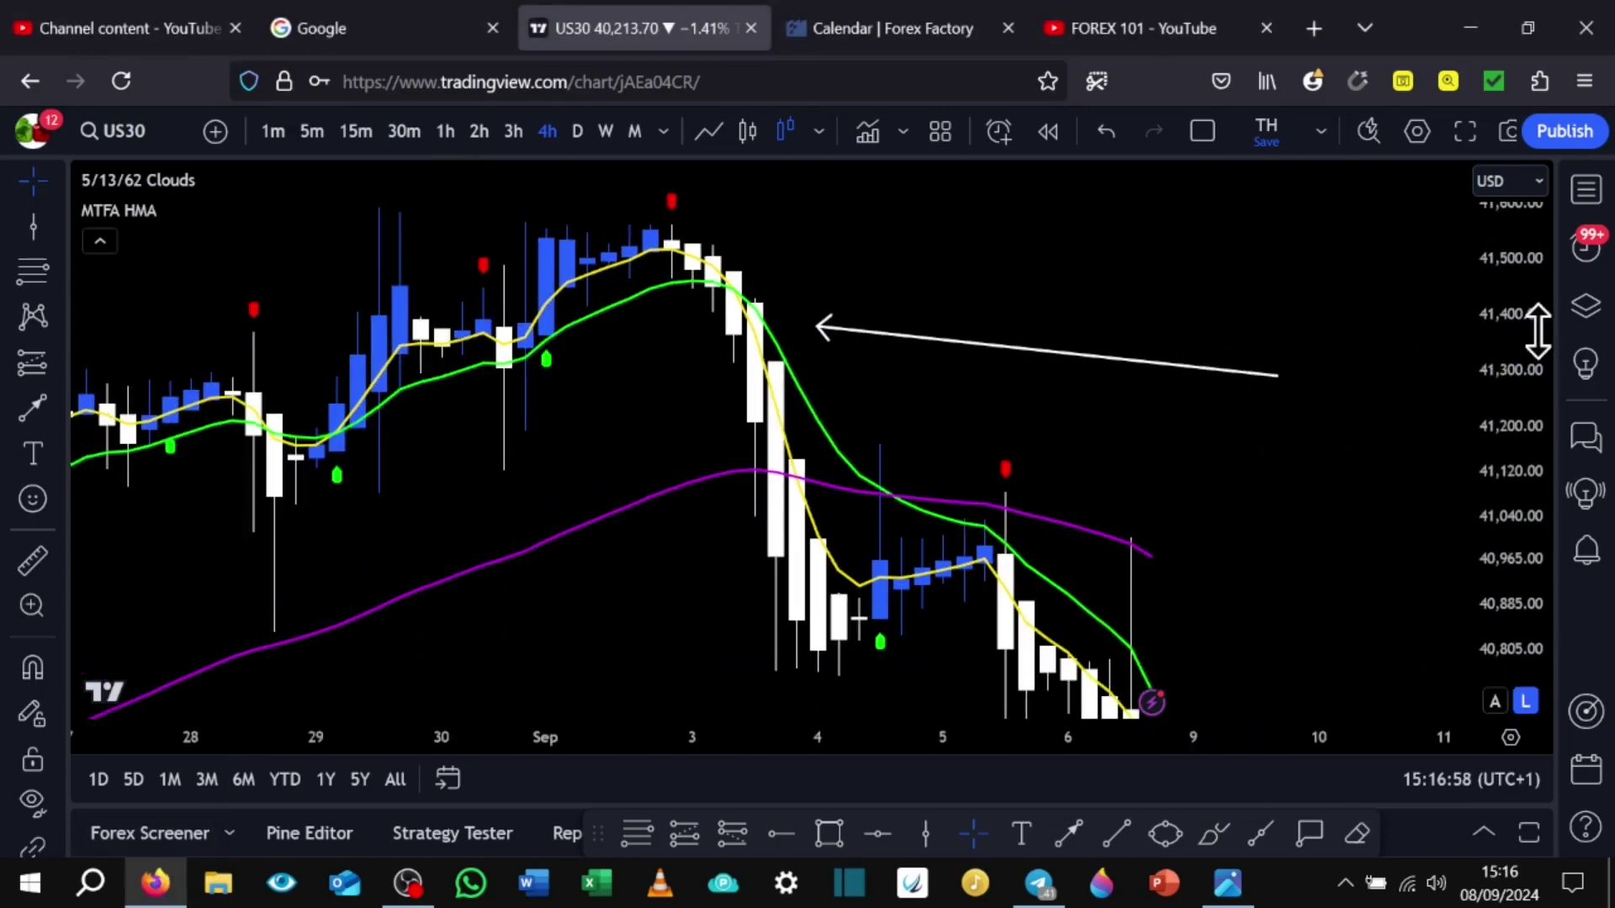
pyautogui.moveTo(1539, 328); pyautogui.dragTo(1556, 437)
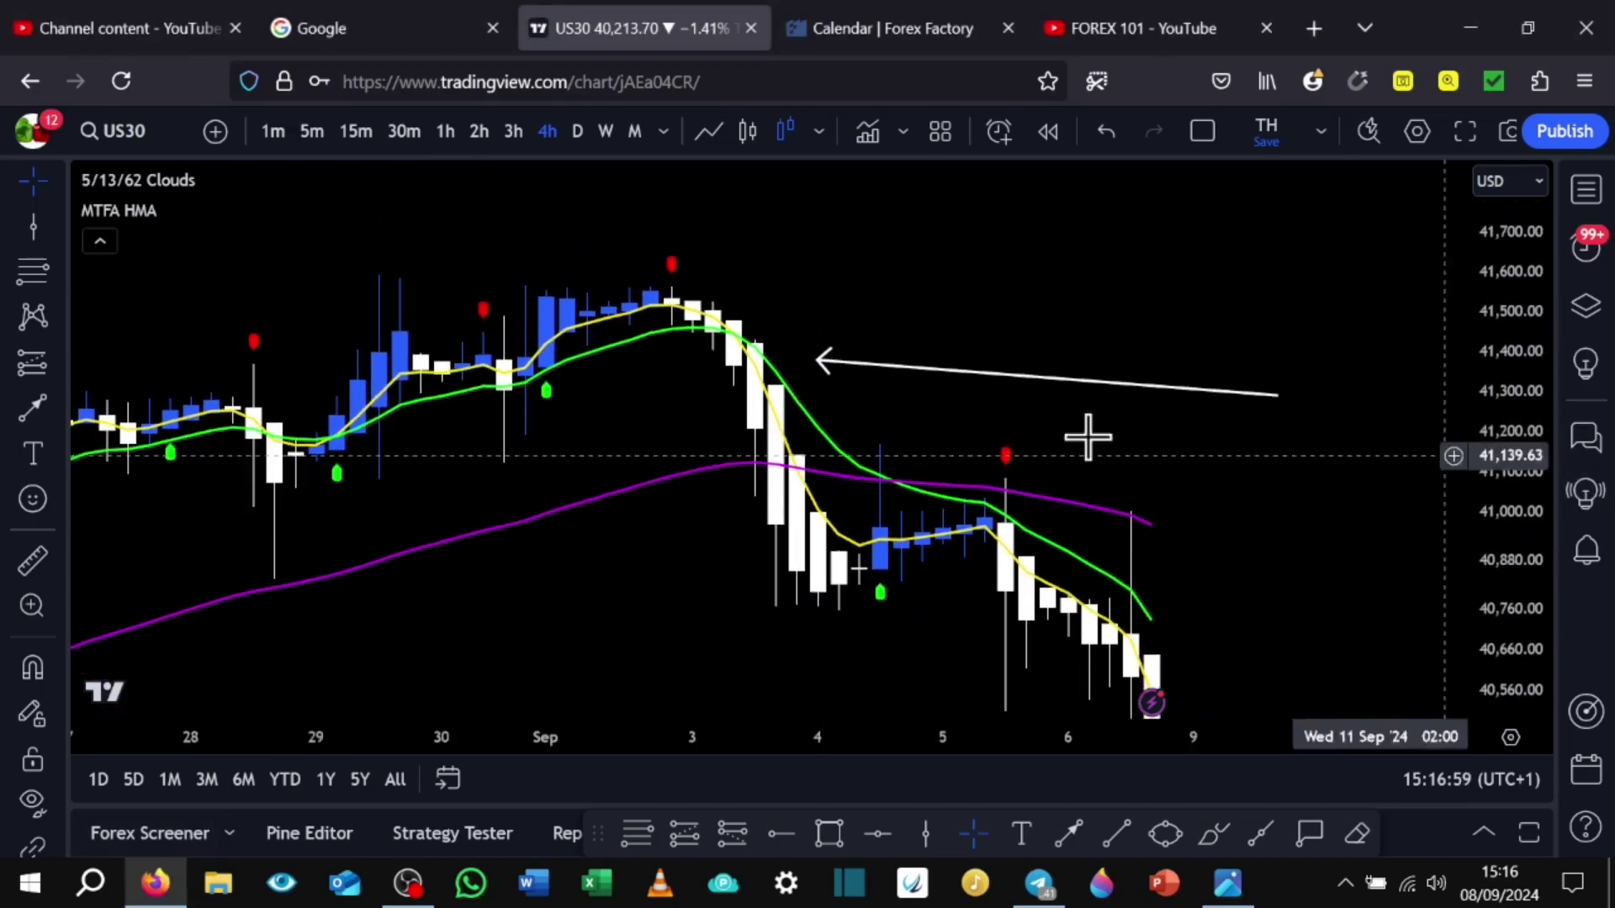
pyautogui.click(819, 360)
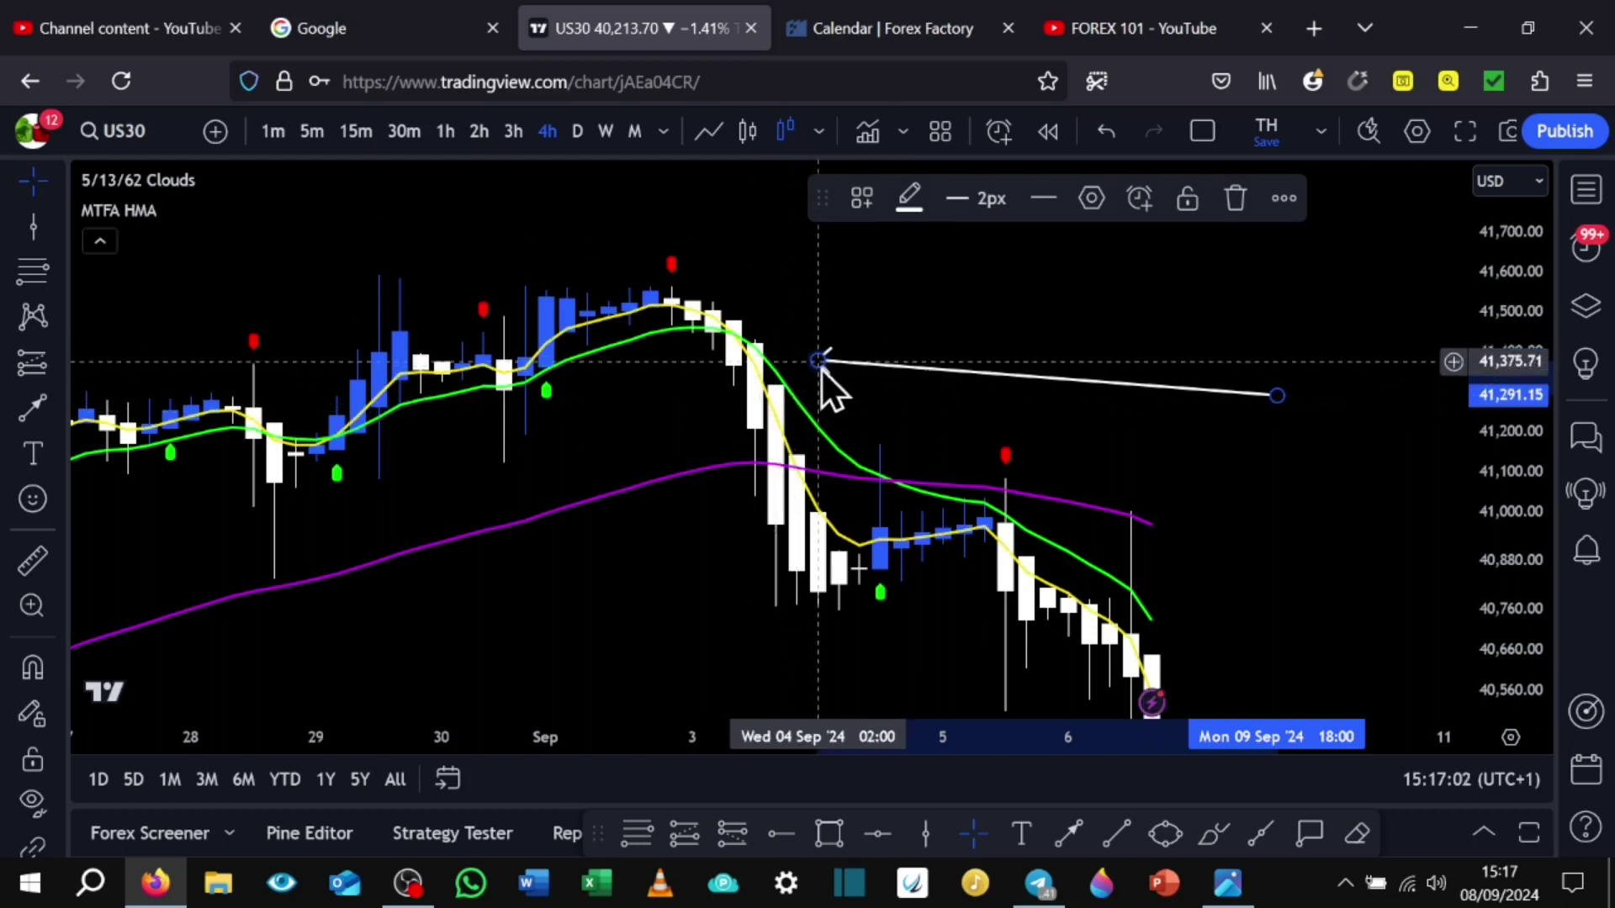
pyautogui.moveTo(820, 366); pyautogui.dragTo(901, 455)
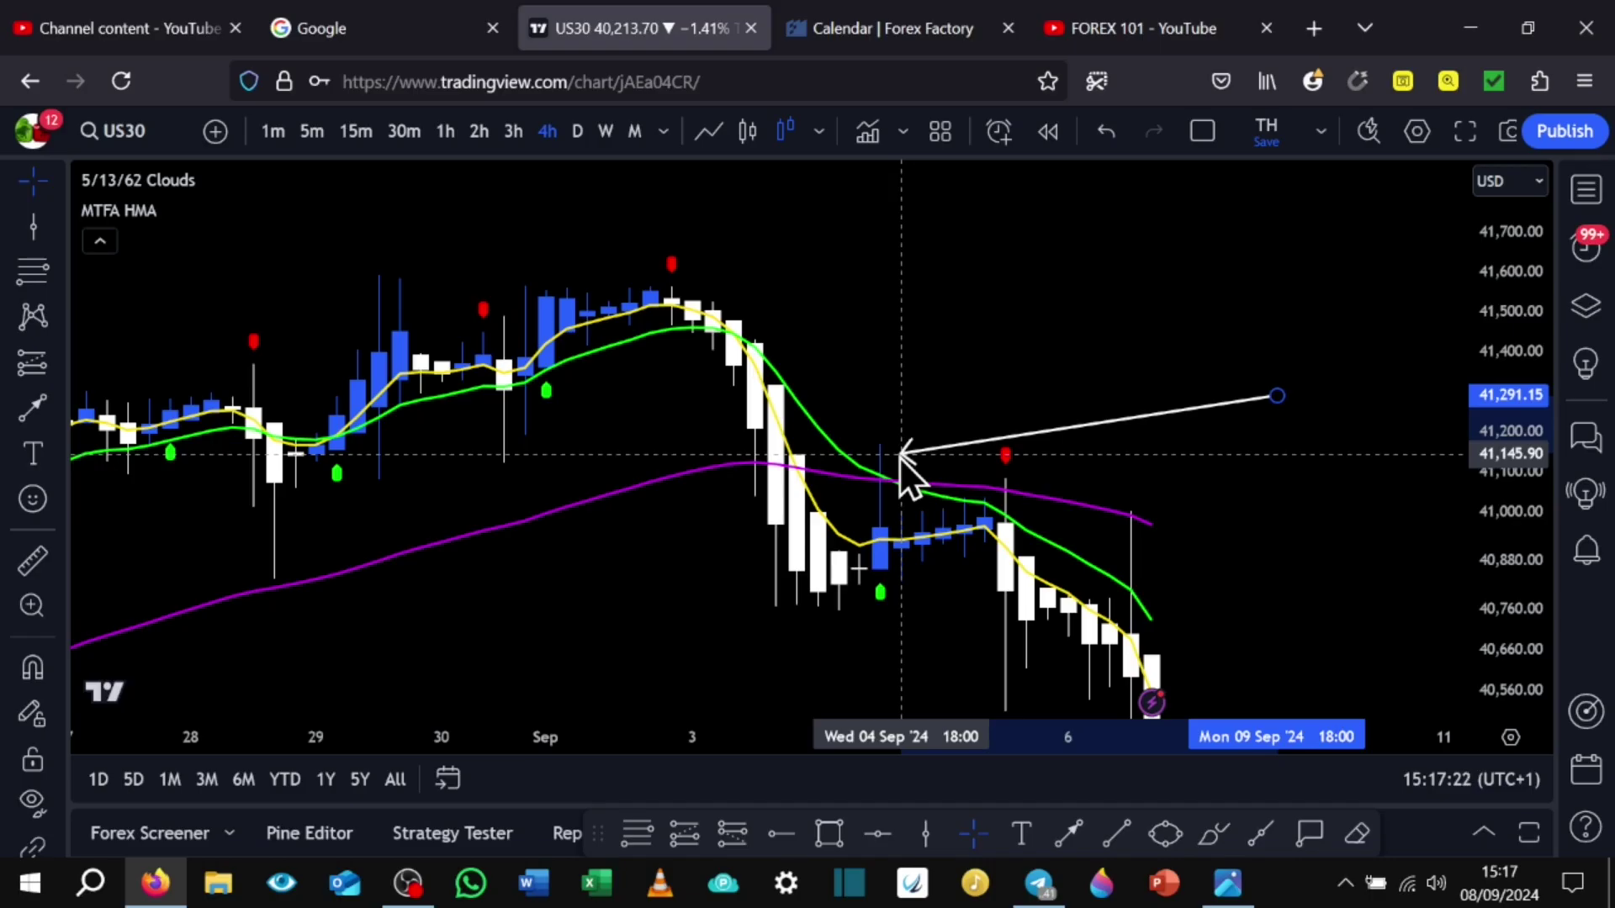
pyautogui.moveTo(900, 457)
pyautogui.mouseDown()
pyautogui.moveTo(850, 464)
pyautogui.moveTo(910, 460)
pyautogui.moveTo(890, 501)
pyautogui.moveTo(903, 463)
pyautogui.mouseUp()
pyautogui.click(925, 393)
# Scroll to the September 5 'US30 Part 2' post and view its chart photo full size
pyautogui.moveTo(1039, 883)
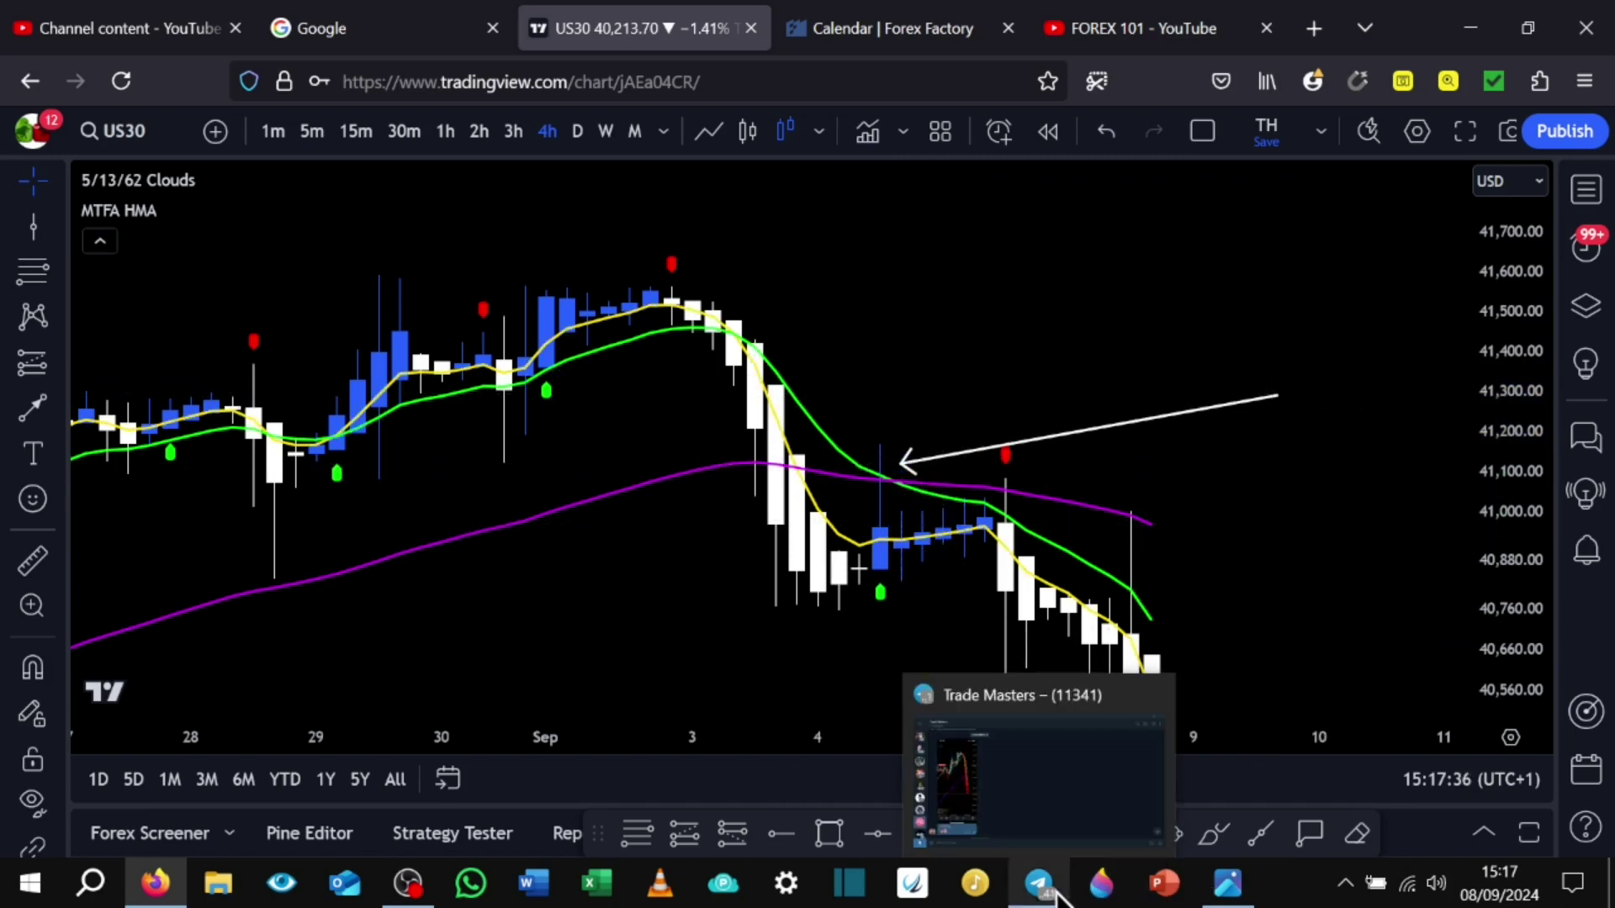
pyautogui.click(1022, 711)
pyautogui.scroll(-6, 775, 496)
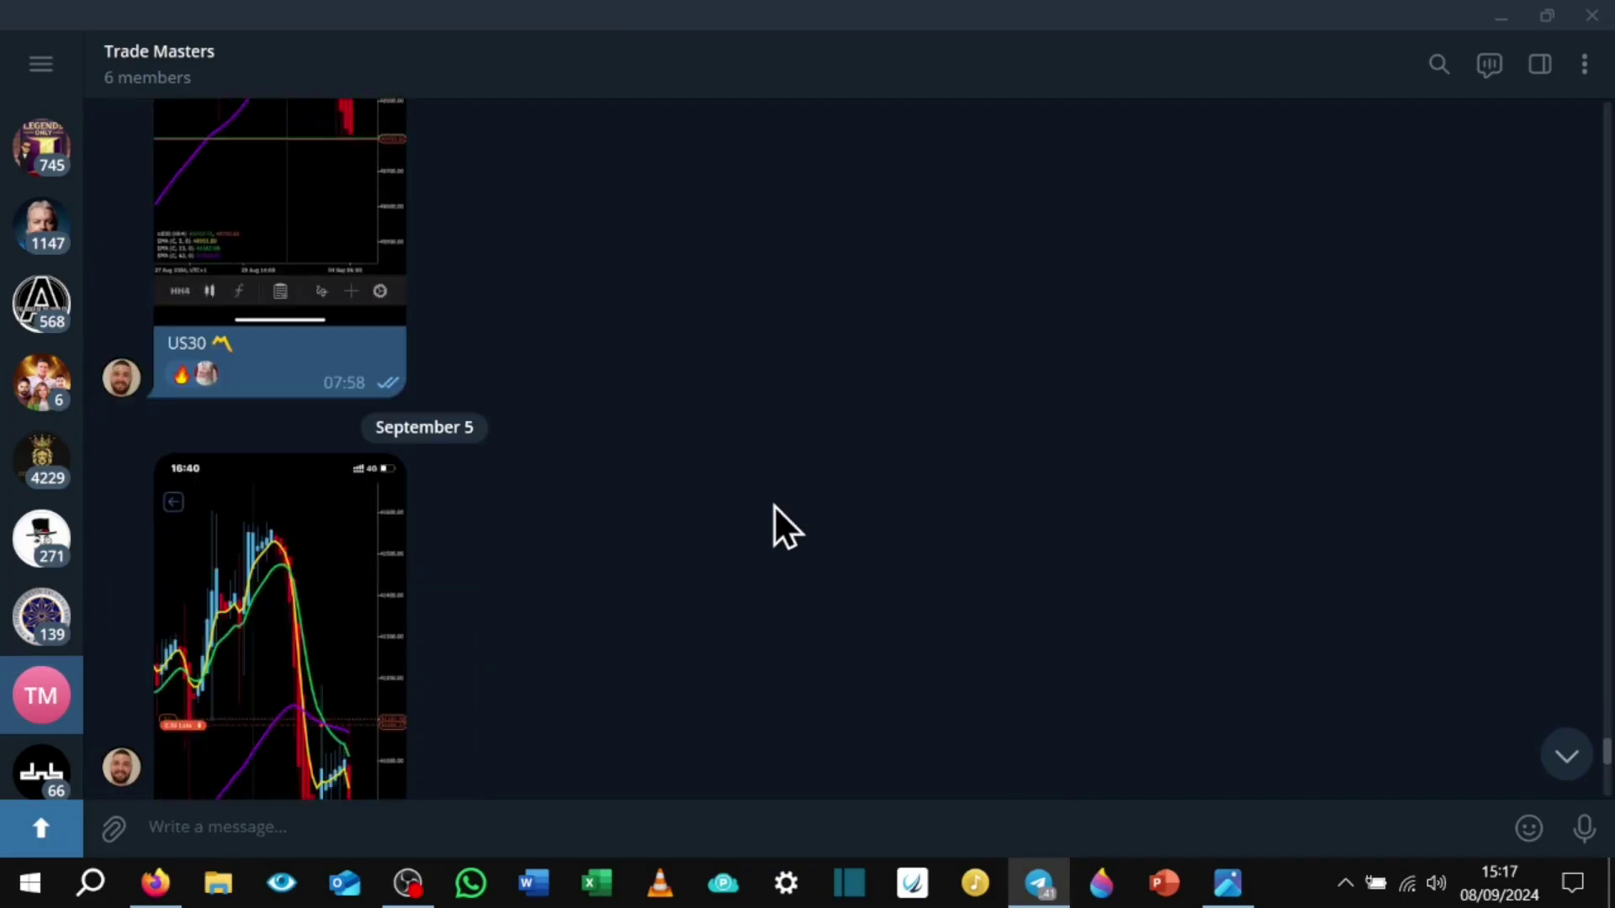
pyautogui.scroll(-1, 815, 494)
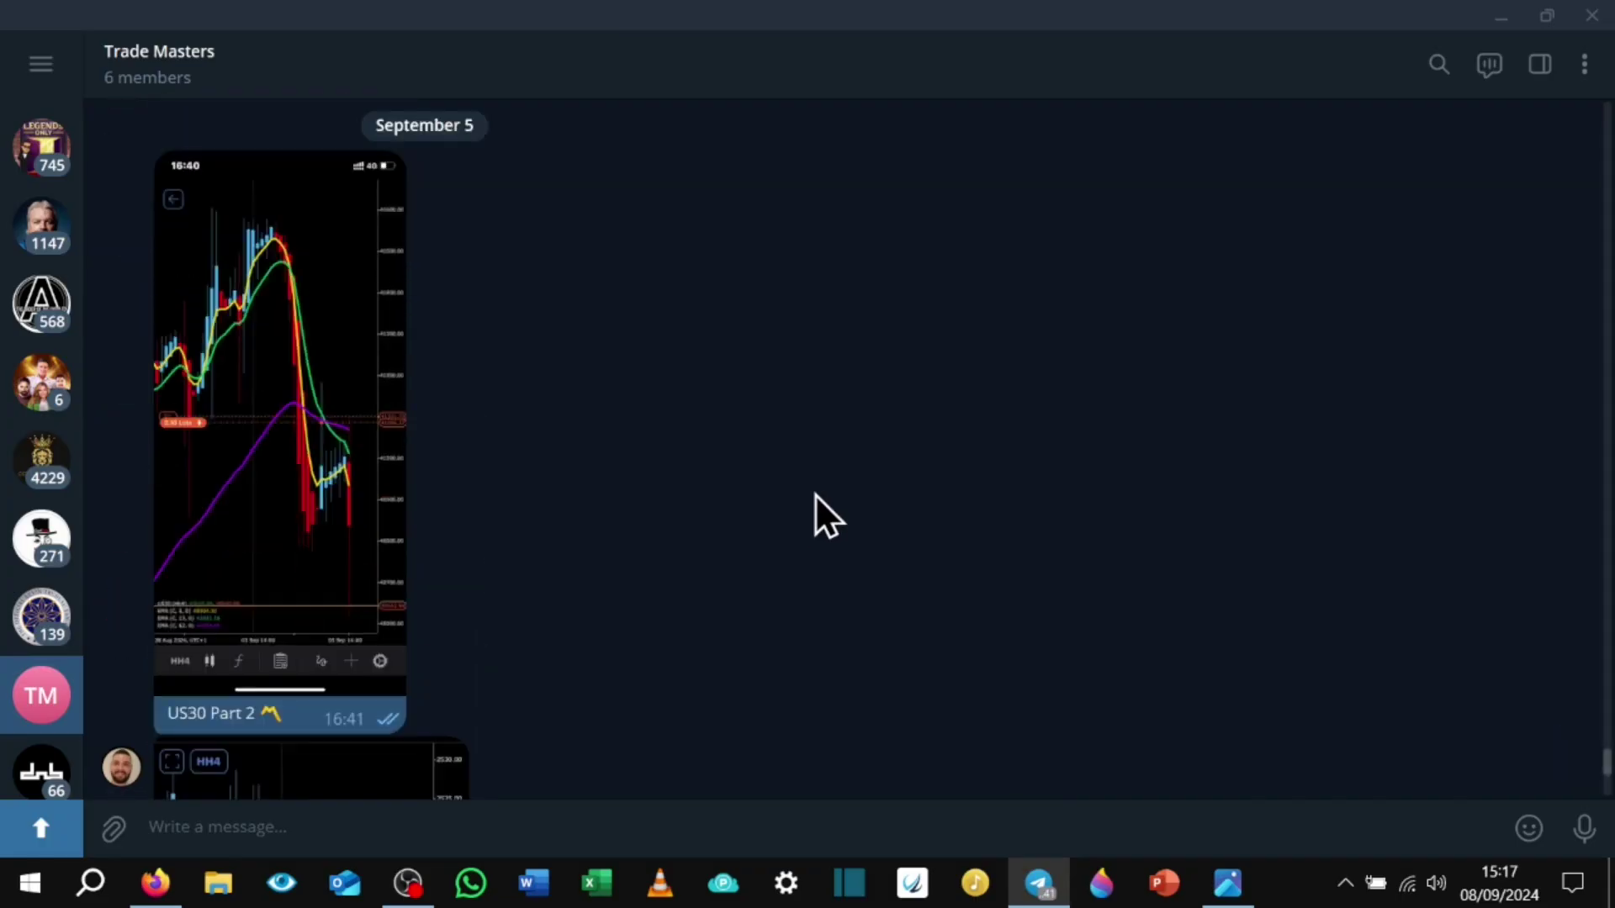
pyautogui.click(274, 437)
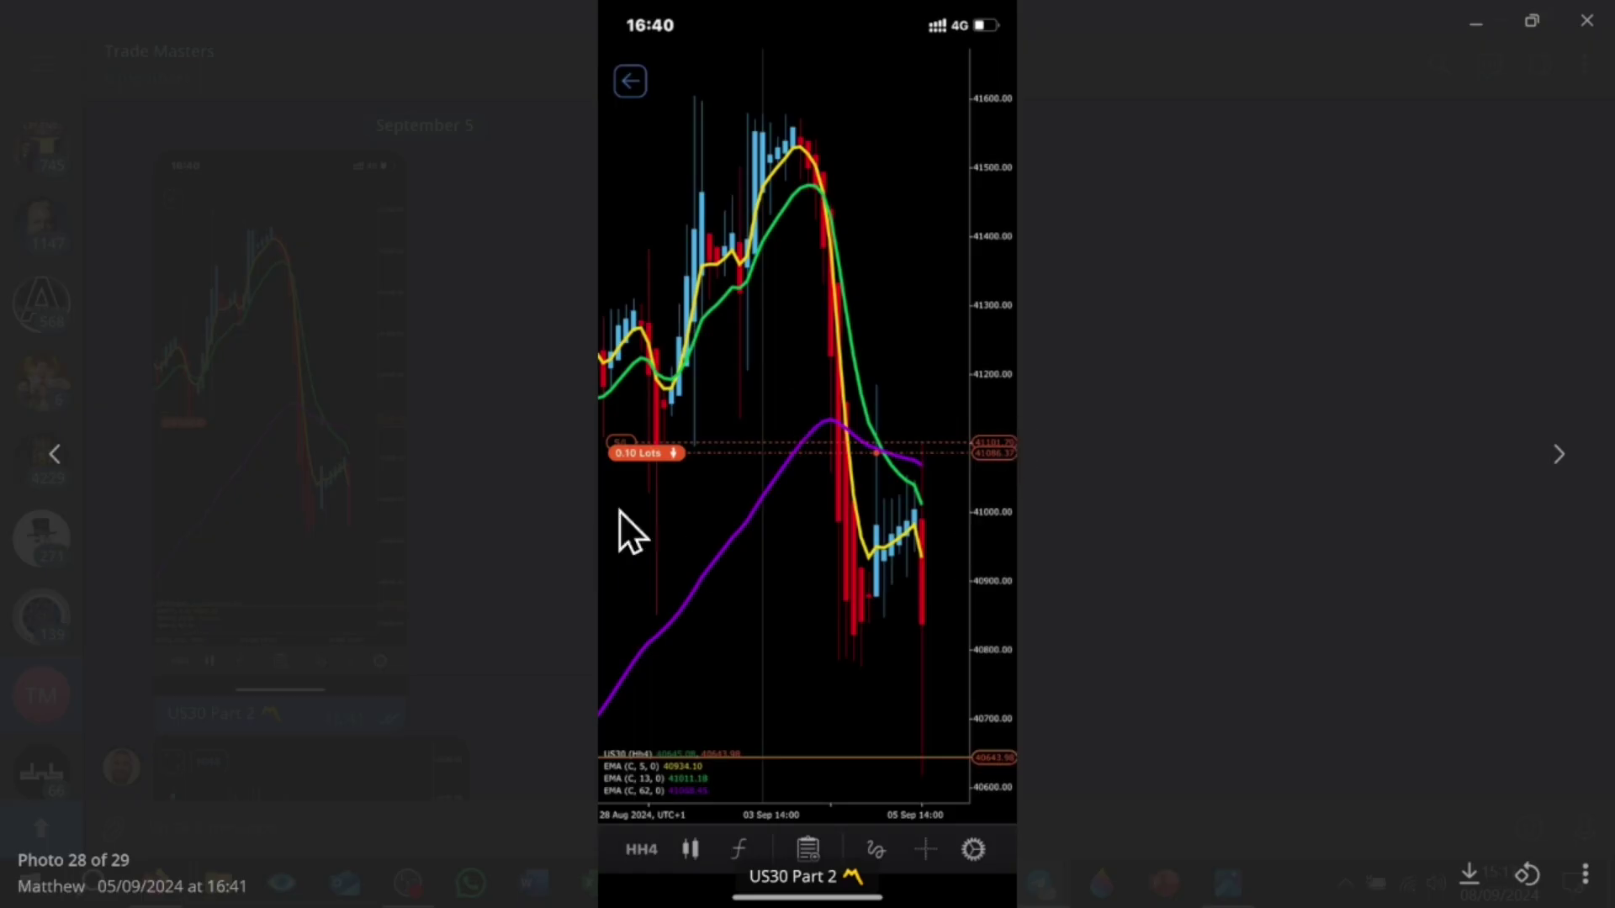
pyautogui.click(482, 394)
# Move the US30 arrow's tip onto the September 6 rejection wick near 40,980, then zoom out
pyautogui.click(154, 882)
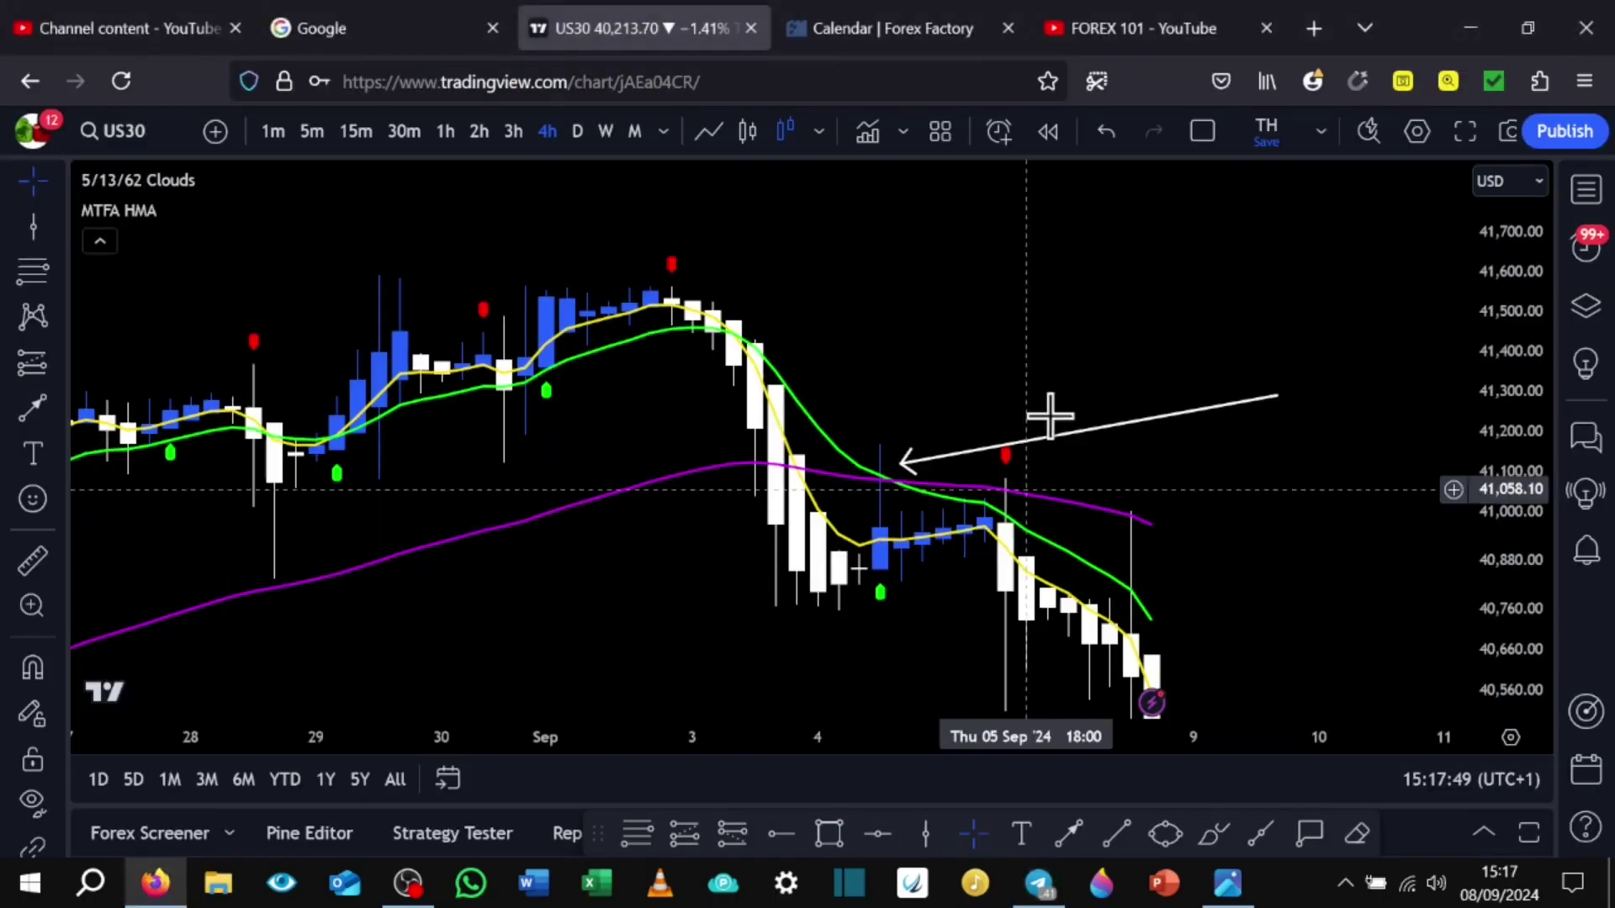
pyautogui.moveTo(839, 602); pyautogui.dragTo(829, 599)
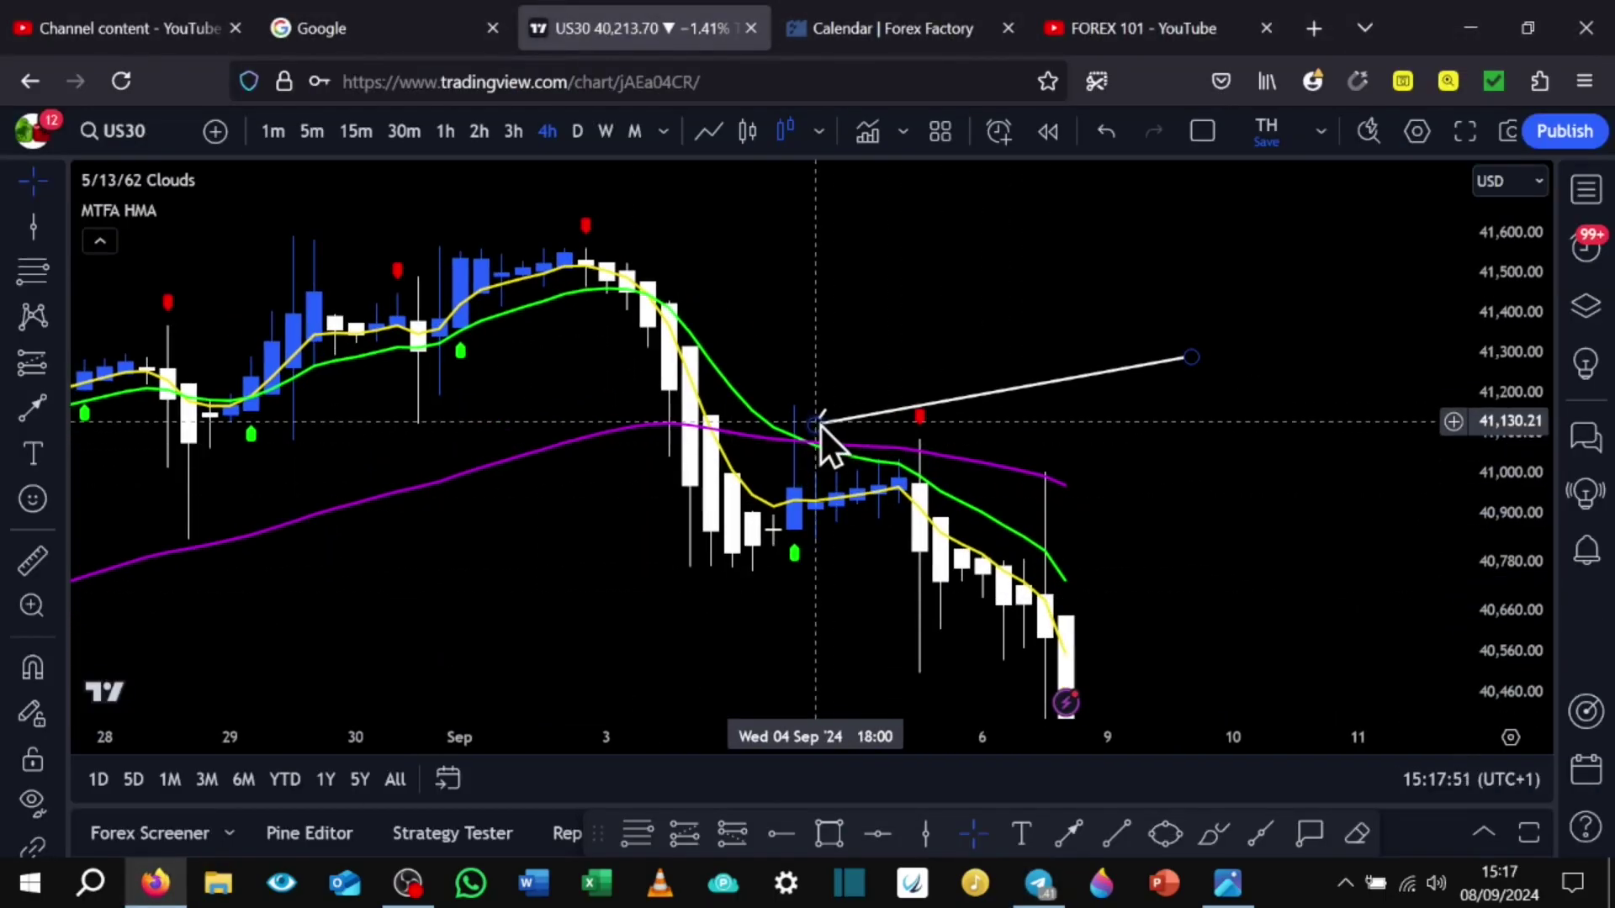
pyautogui.click(925, 454)
pyautogui.moveTo(932, 429)
pyautogui.mouseDown()
pyautogui.moveTo(897, 445)
pyautogui.moveTo(939, 444)
pyautogui.moveTo(944, 460)
pyautogui.moveTo(921, 445)
pyautogui.moveTo(937, 665)
pyautogui.moveTo(1053, 560)
pyautogui.moveTo(1064, 473)
pyautogui.moveTo(1042, 535)
pyautogui.moveTo(1058, 528)
pyautogui.moveTo(1051, 515)
pyautogui.moveTo(1033, 545)
pyautogui.moveTo(1086, 446)
pyautogui.mouseUp()
pyautogui.moveTo(1288, 500); pyautogui.dragTo(1124, 364)
pyautogui.moveTo(1498, 338); pyautogui.dragTo(1521, 454)
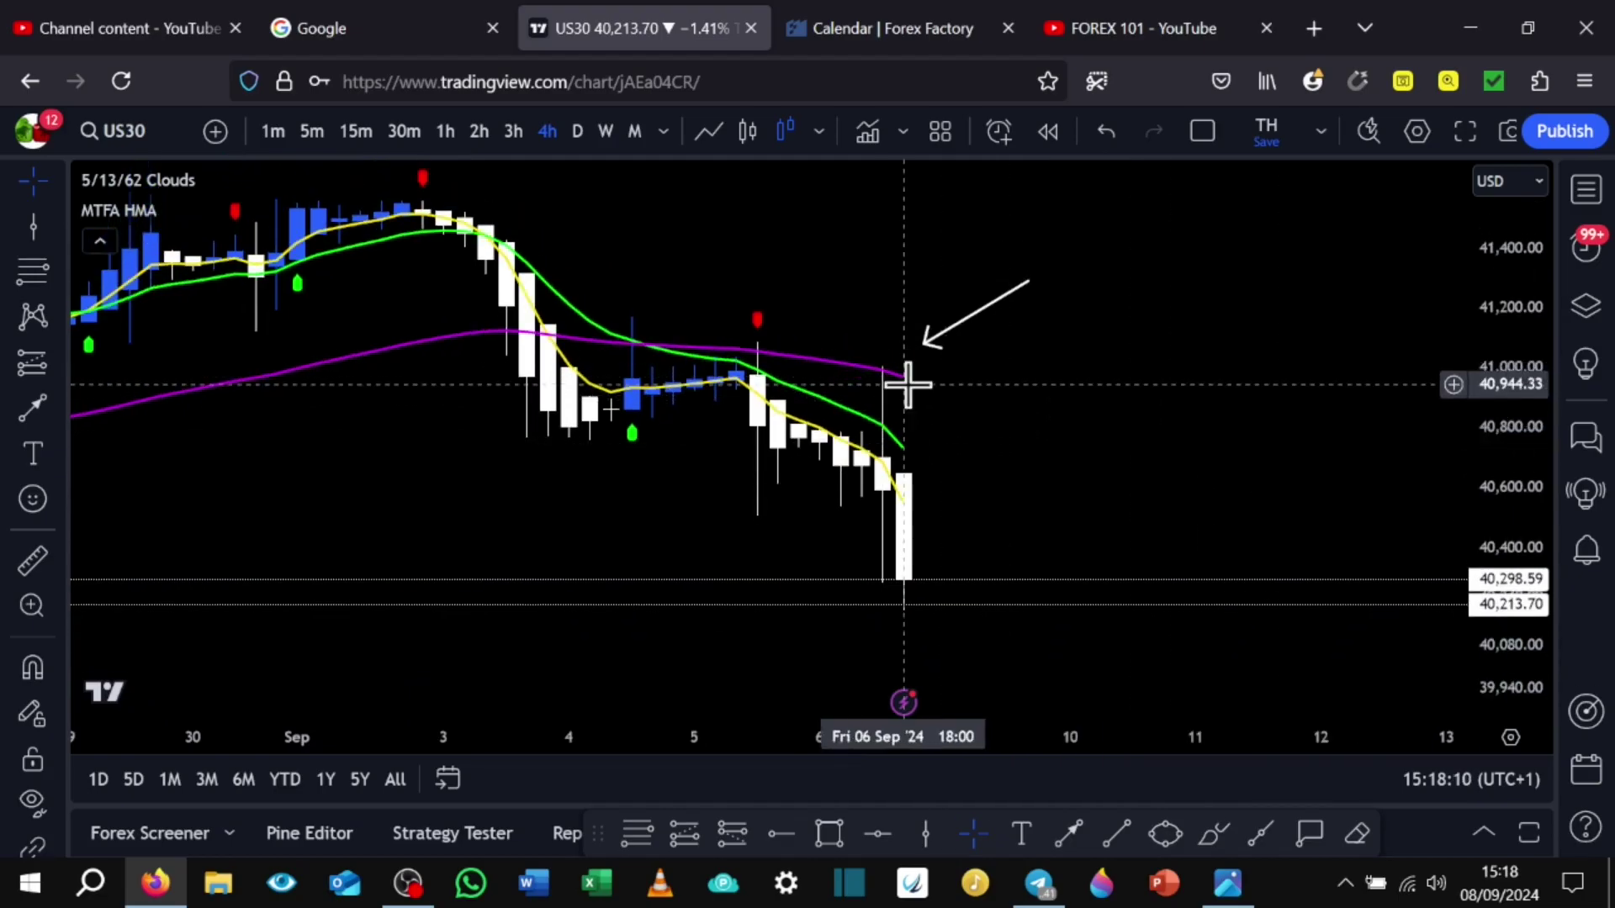
pyautogui.moveTo(928, 342); pyautogui.dragTo(891, 376)
pyautogui.click(1100, 433)
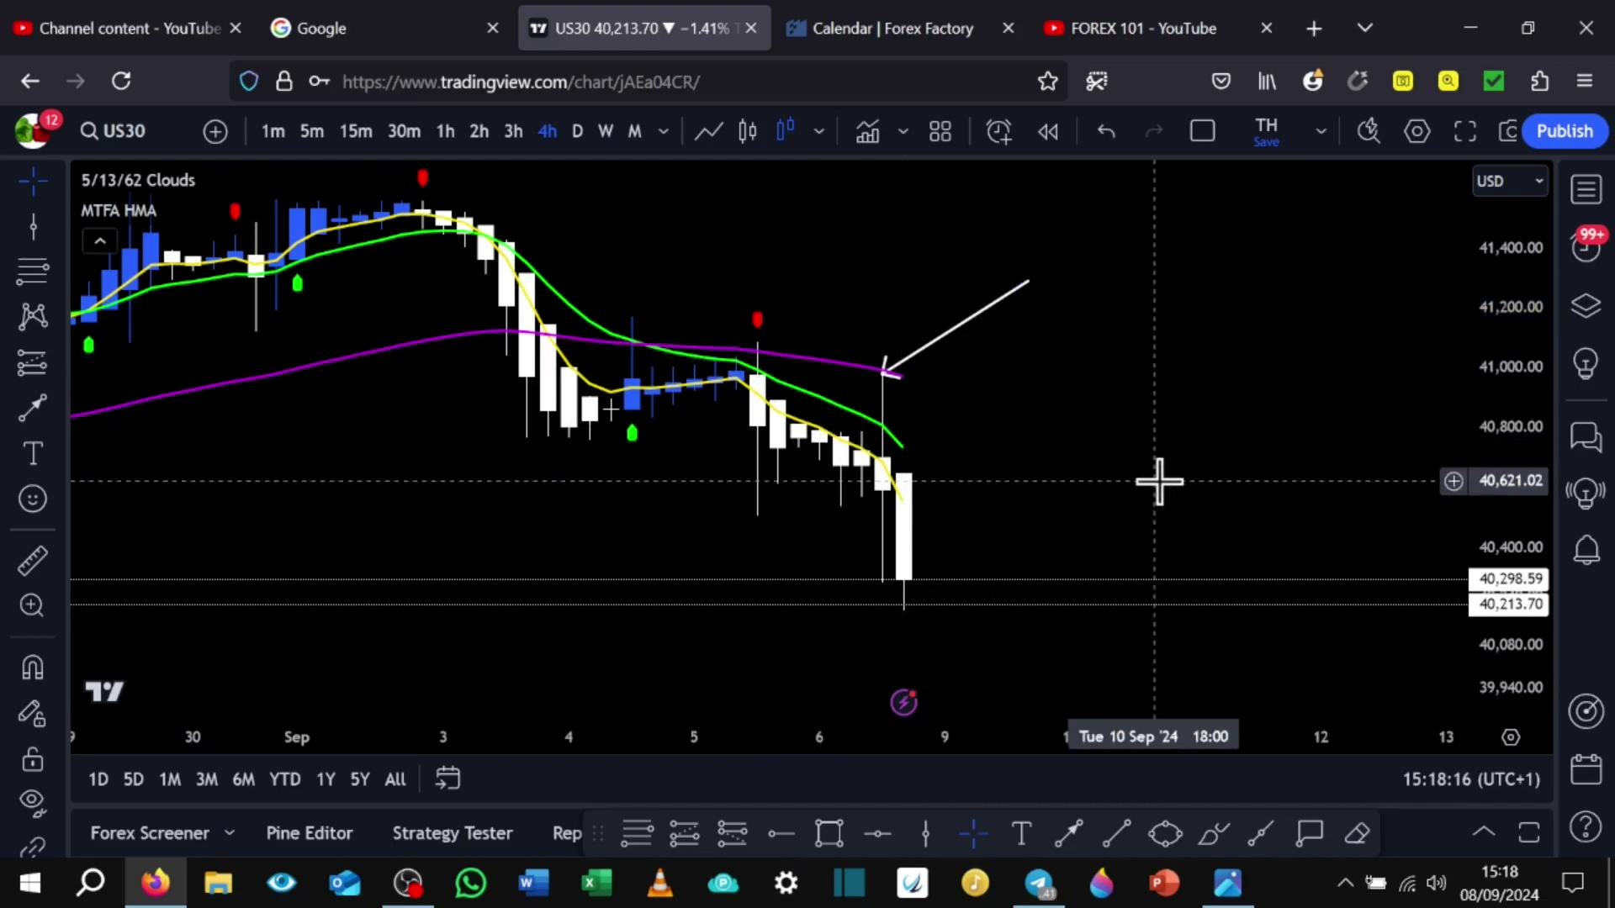
pyautogui.scroll(-5, 1159, 481)
pyautogui.moveTo(1387, 552); pyautogui.dragTo(1026, 557)
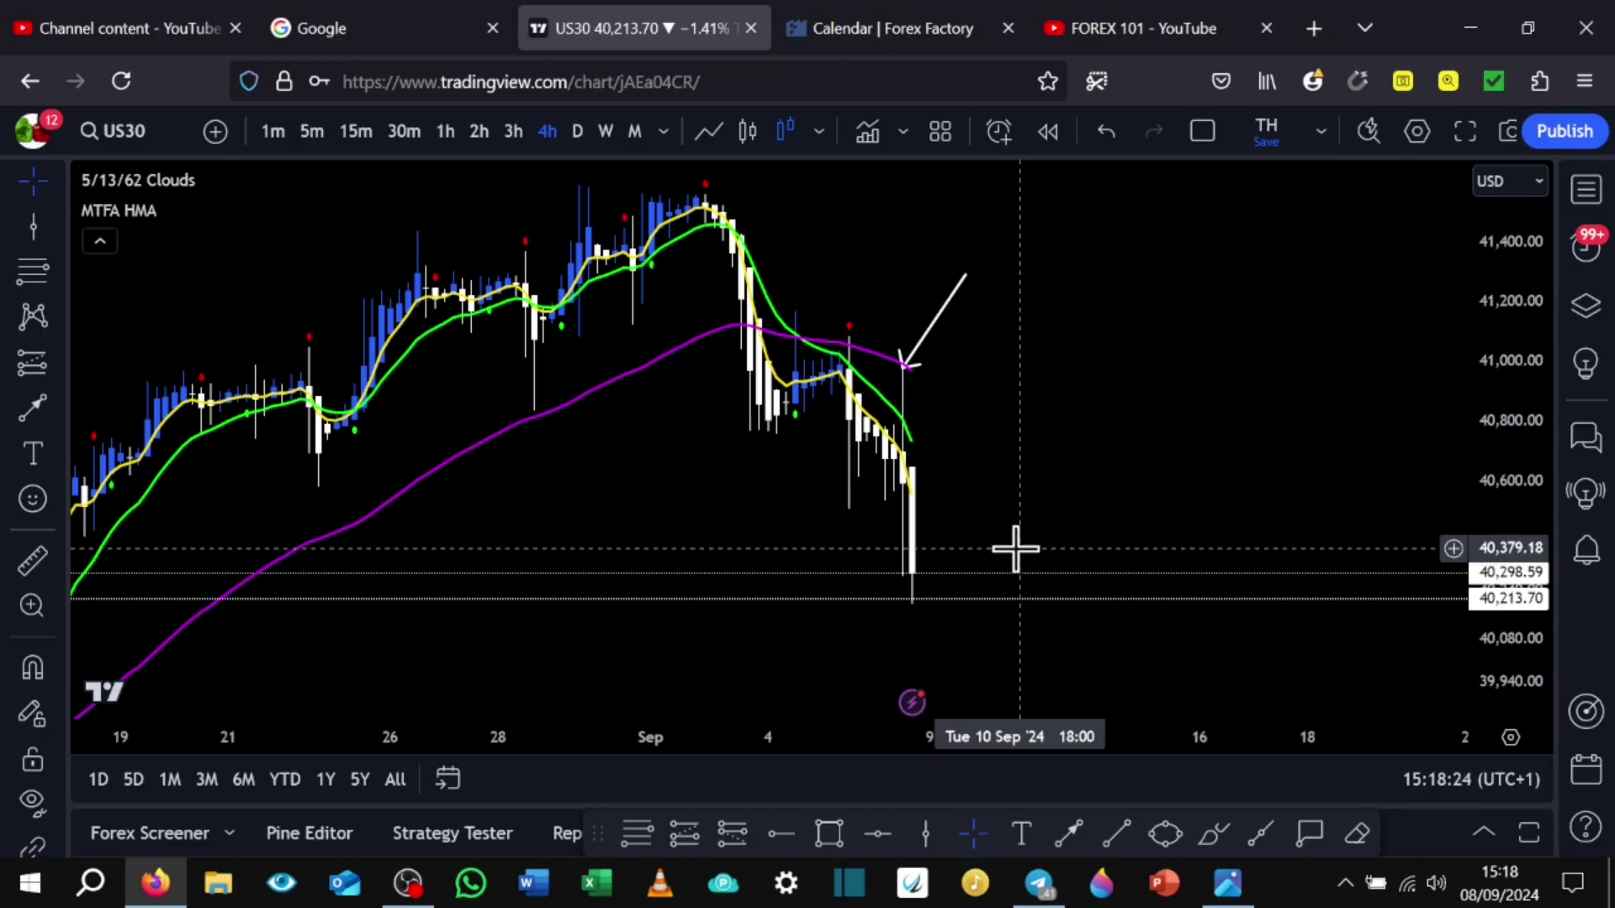
pyautogui.moveTo(1195, 370); pyautogui.dragTo(1171, 396)
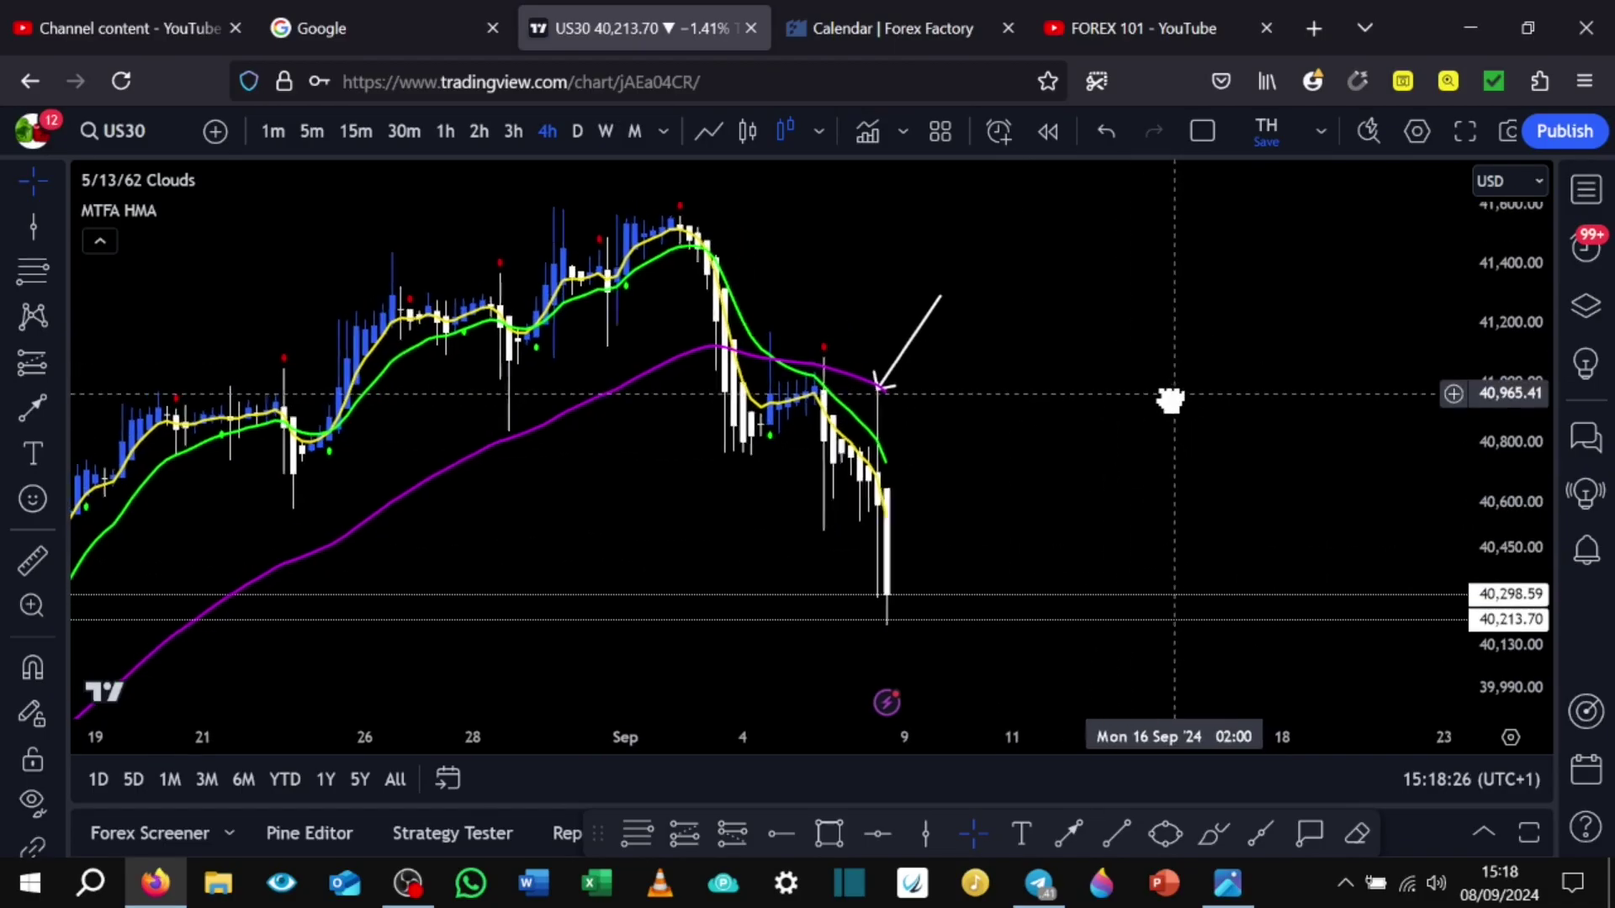
pyautogui.moveTo(1228, 899)
pyautogui.moveTo(1039, 899)
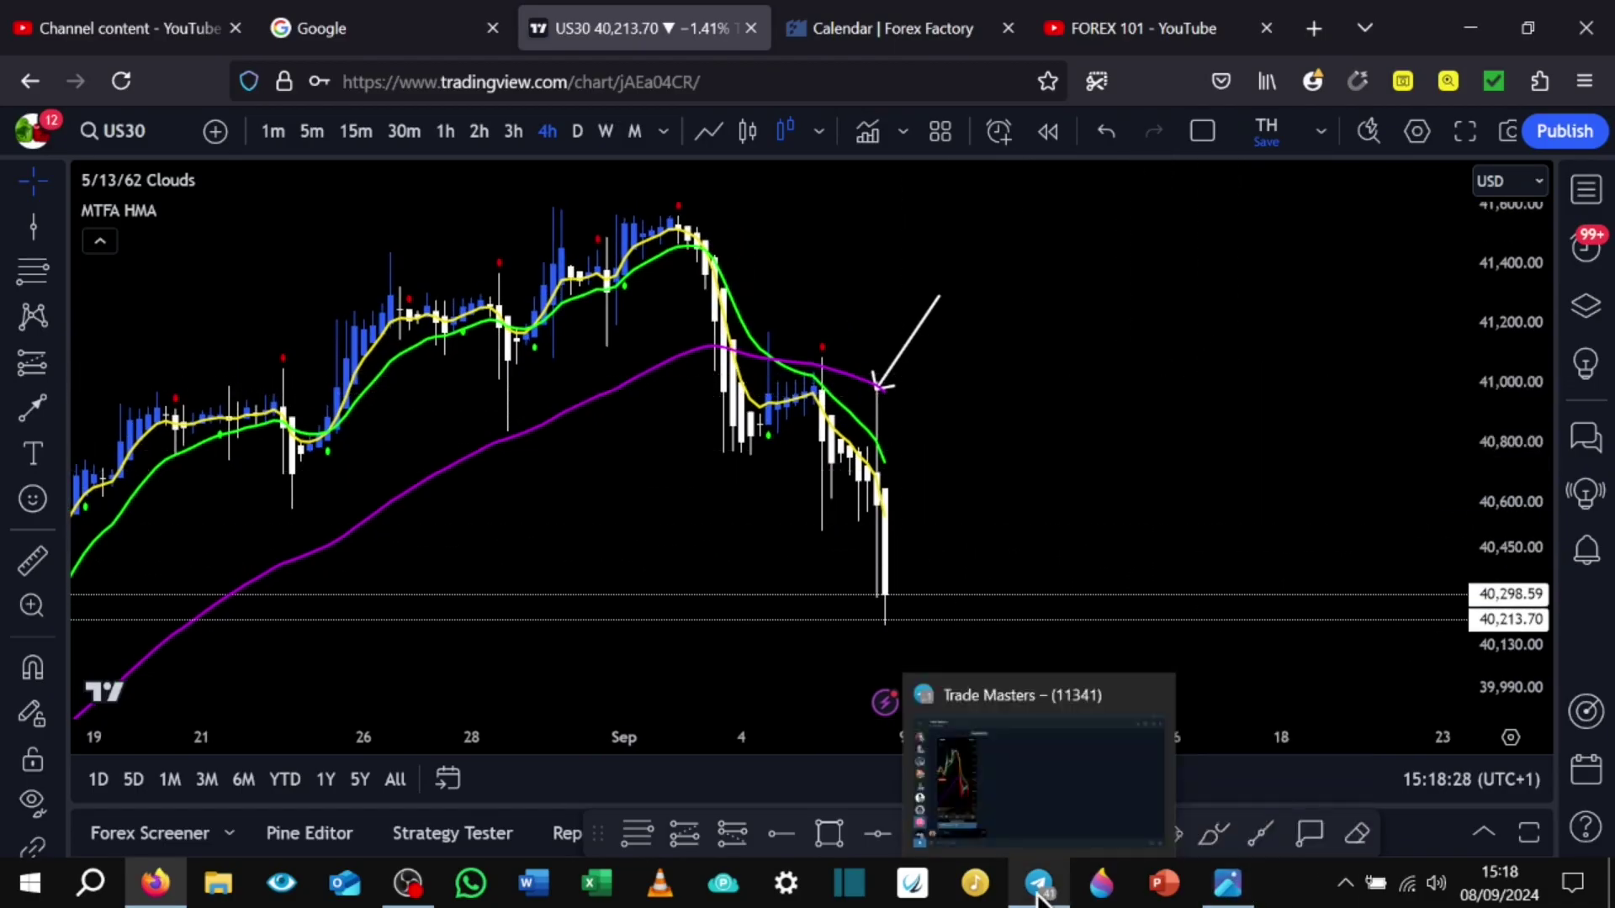
pyautogui.click(980, 770)
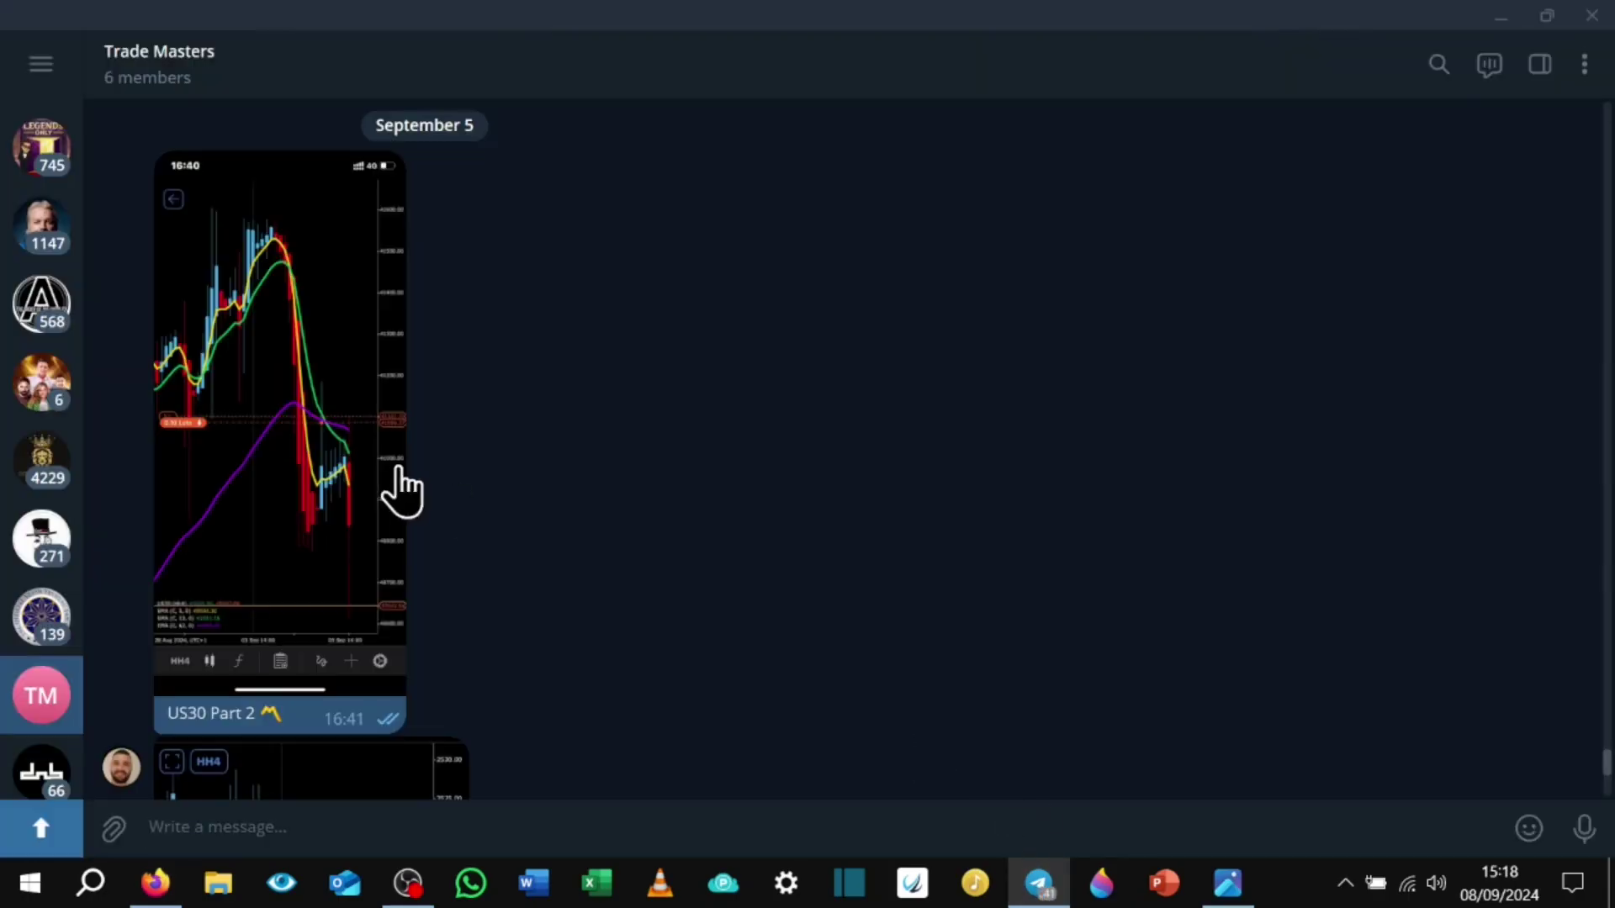
pyautogui.scroll(-6, 608, 427)
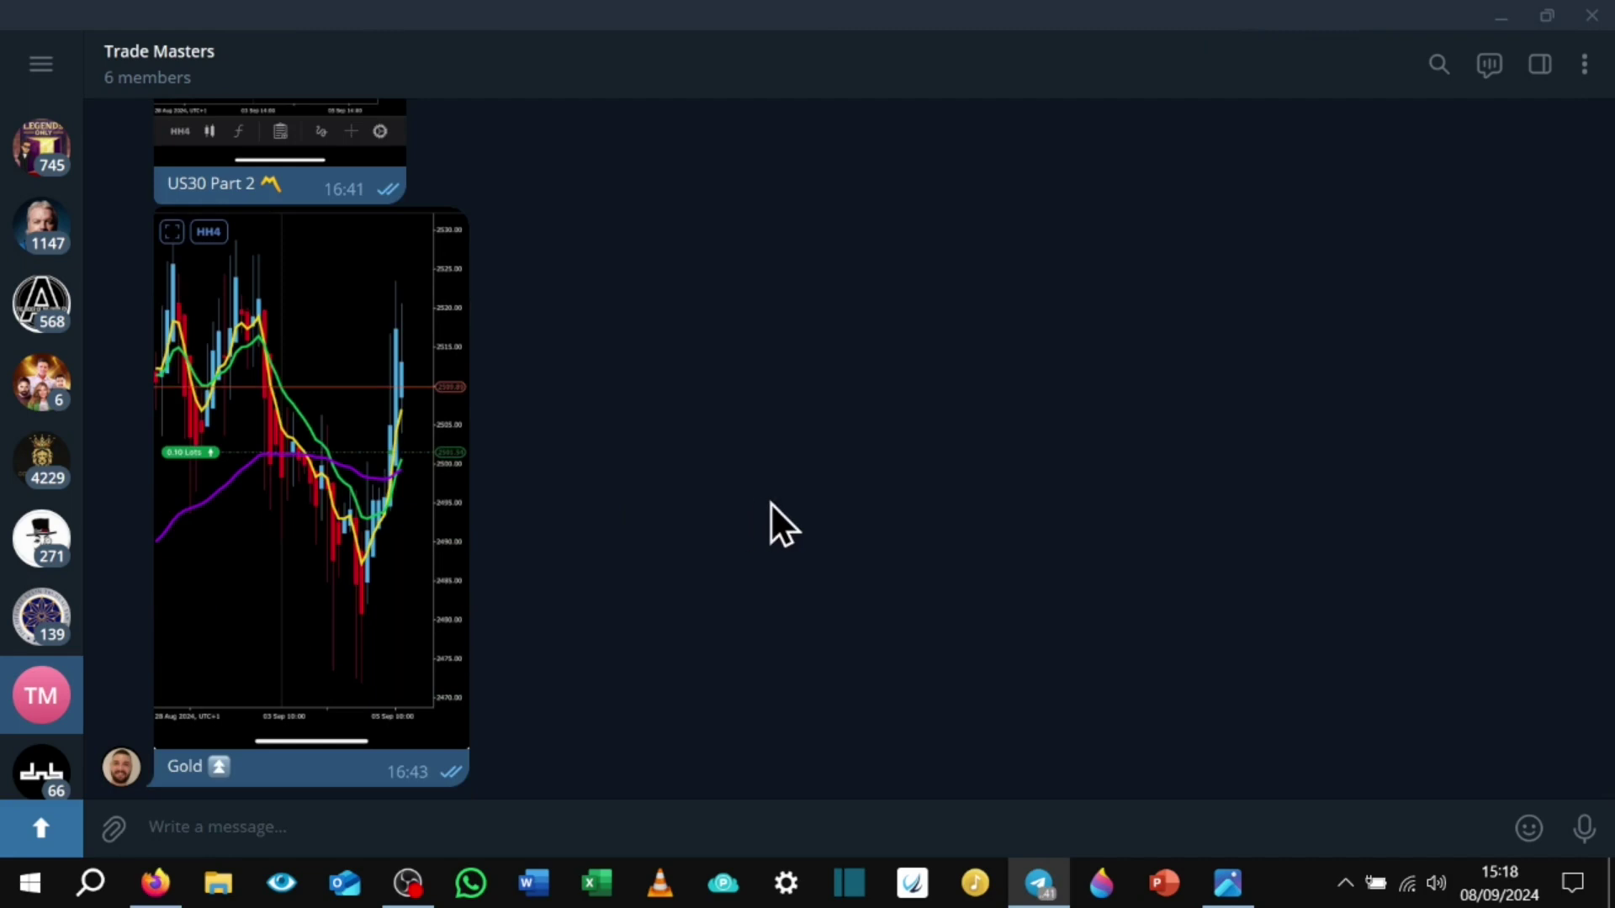
pyautogui.click(347, 486)
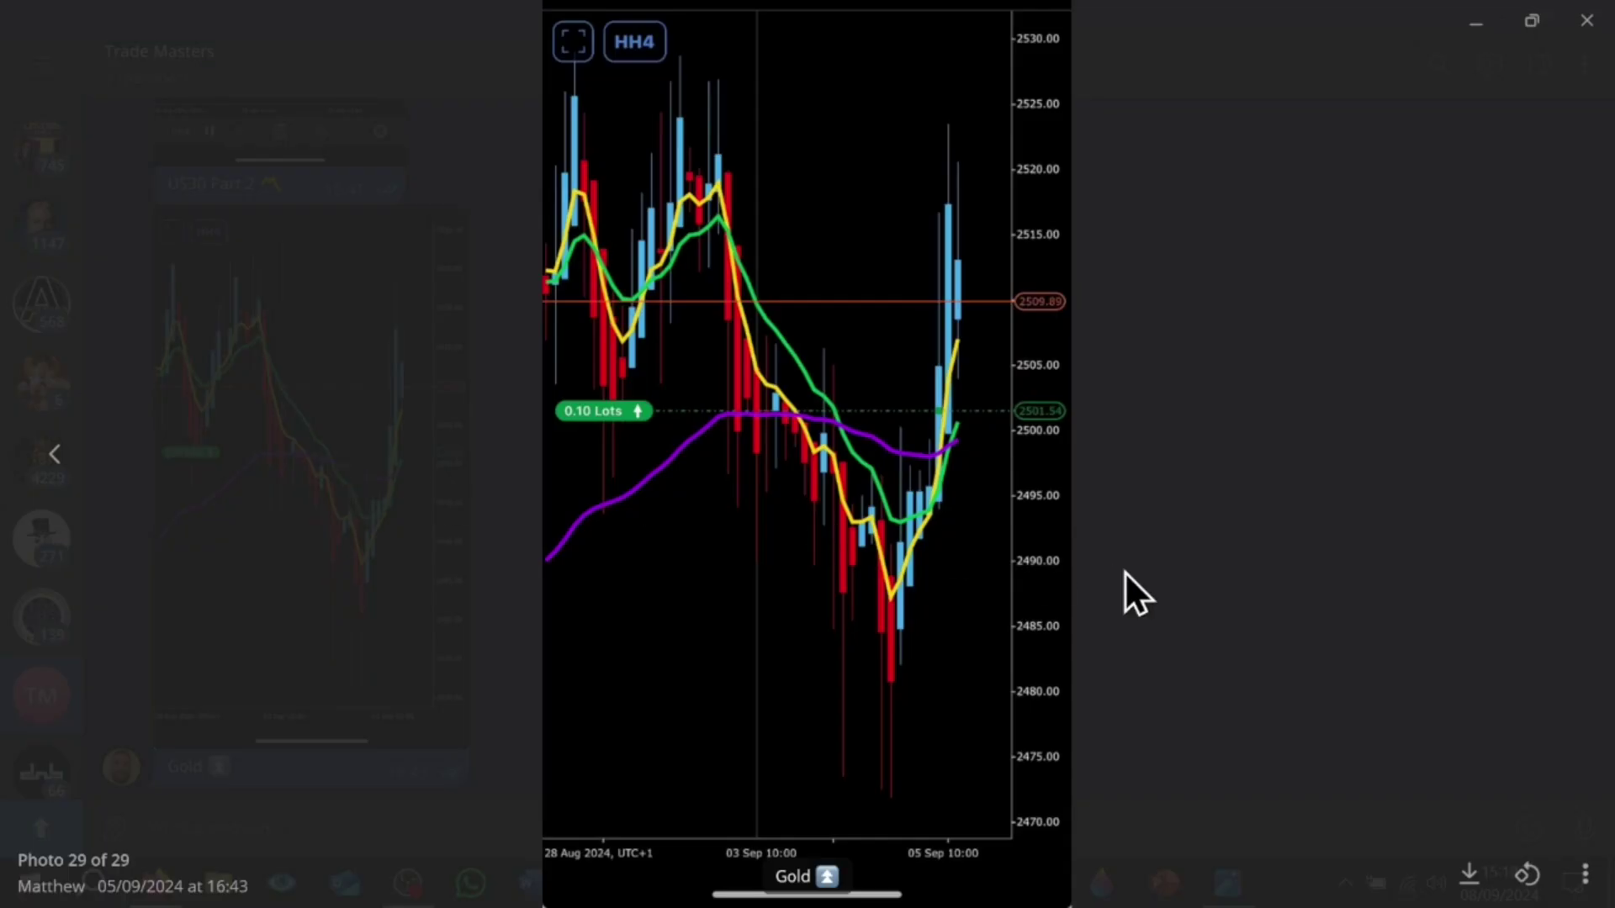
pyautogui.click(361, 276)
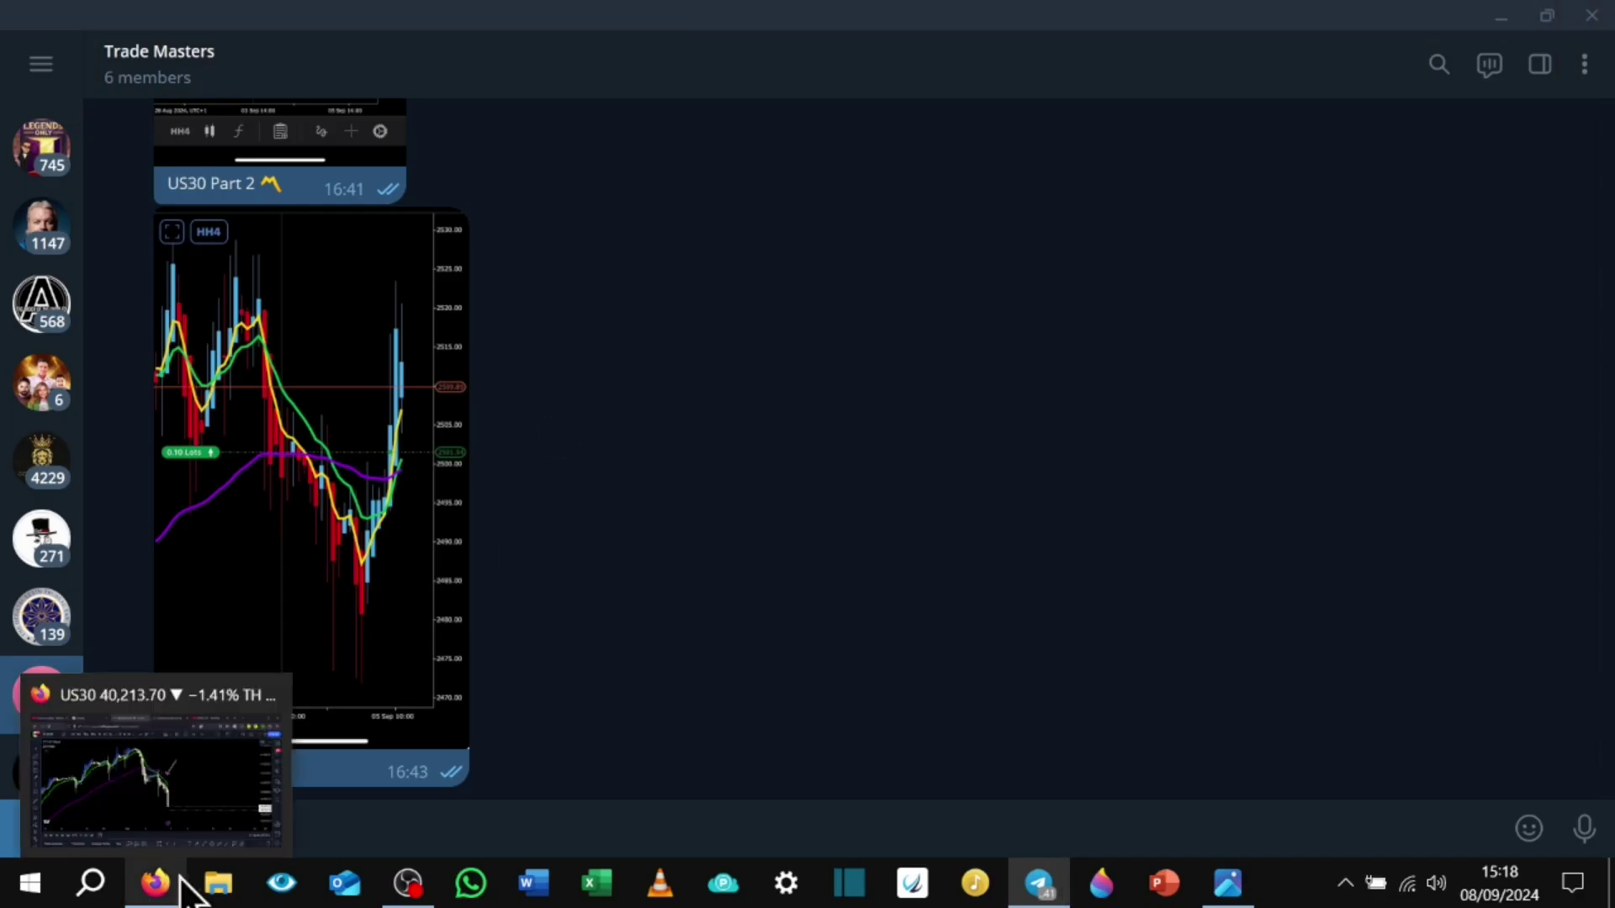
pyautogui.click(357, 568)
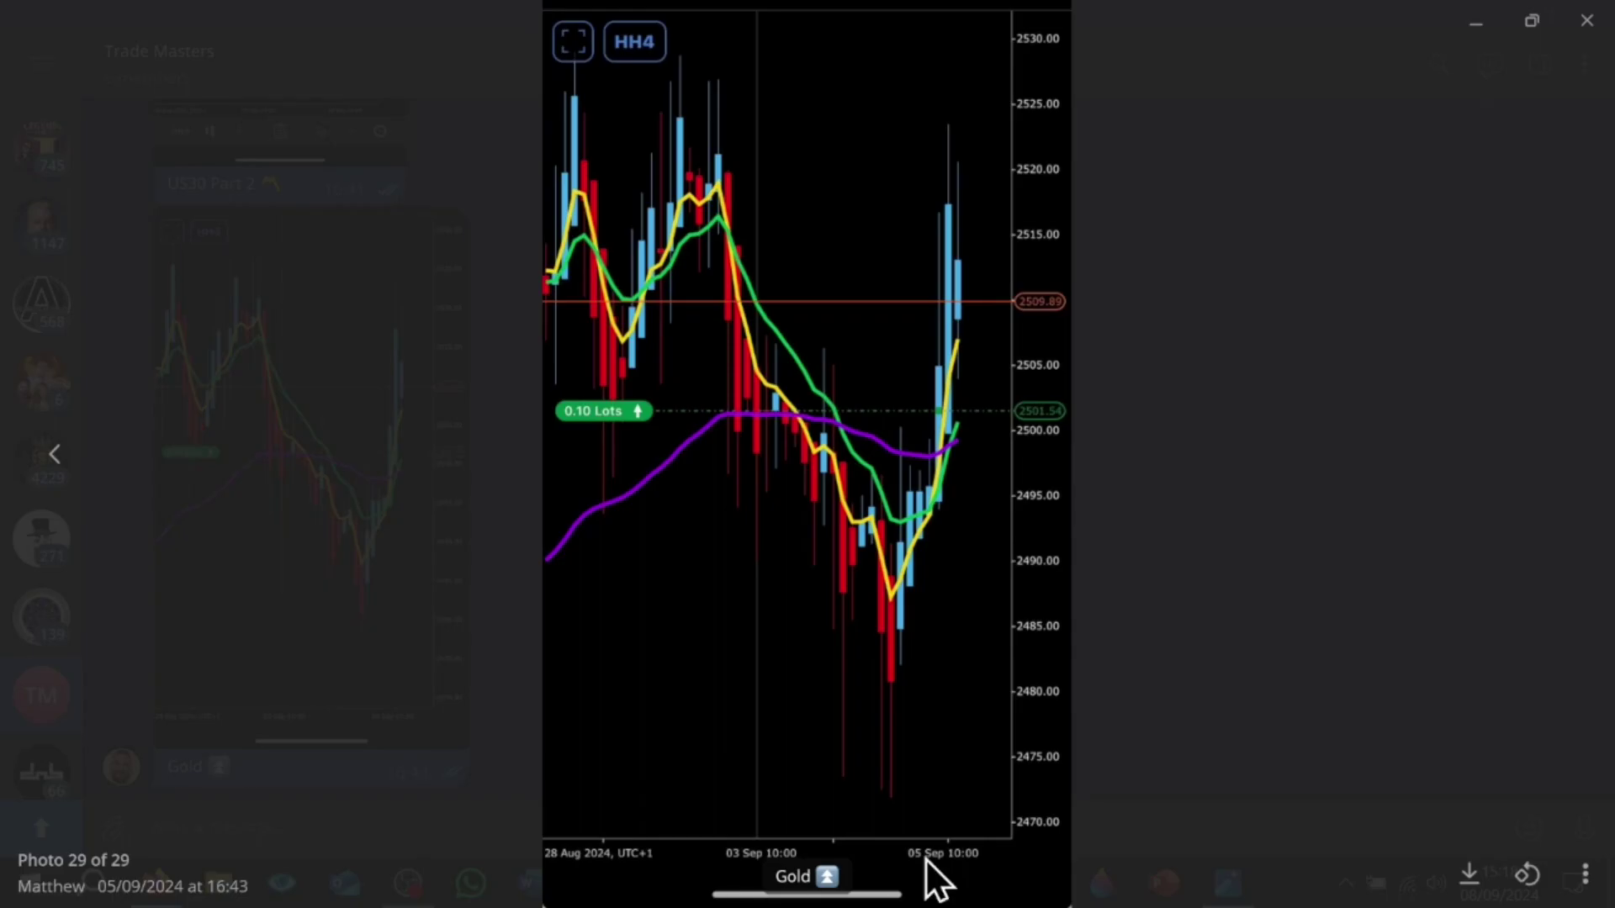
pyautogui.click(377, 561)
# Switch the TradingView chart to XAUUSD from the METALS watchlist
pyautogui.click(155, 881)
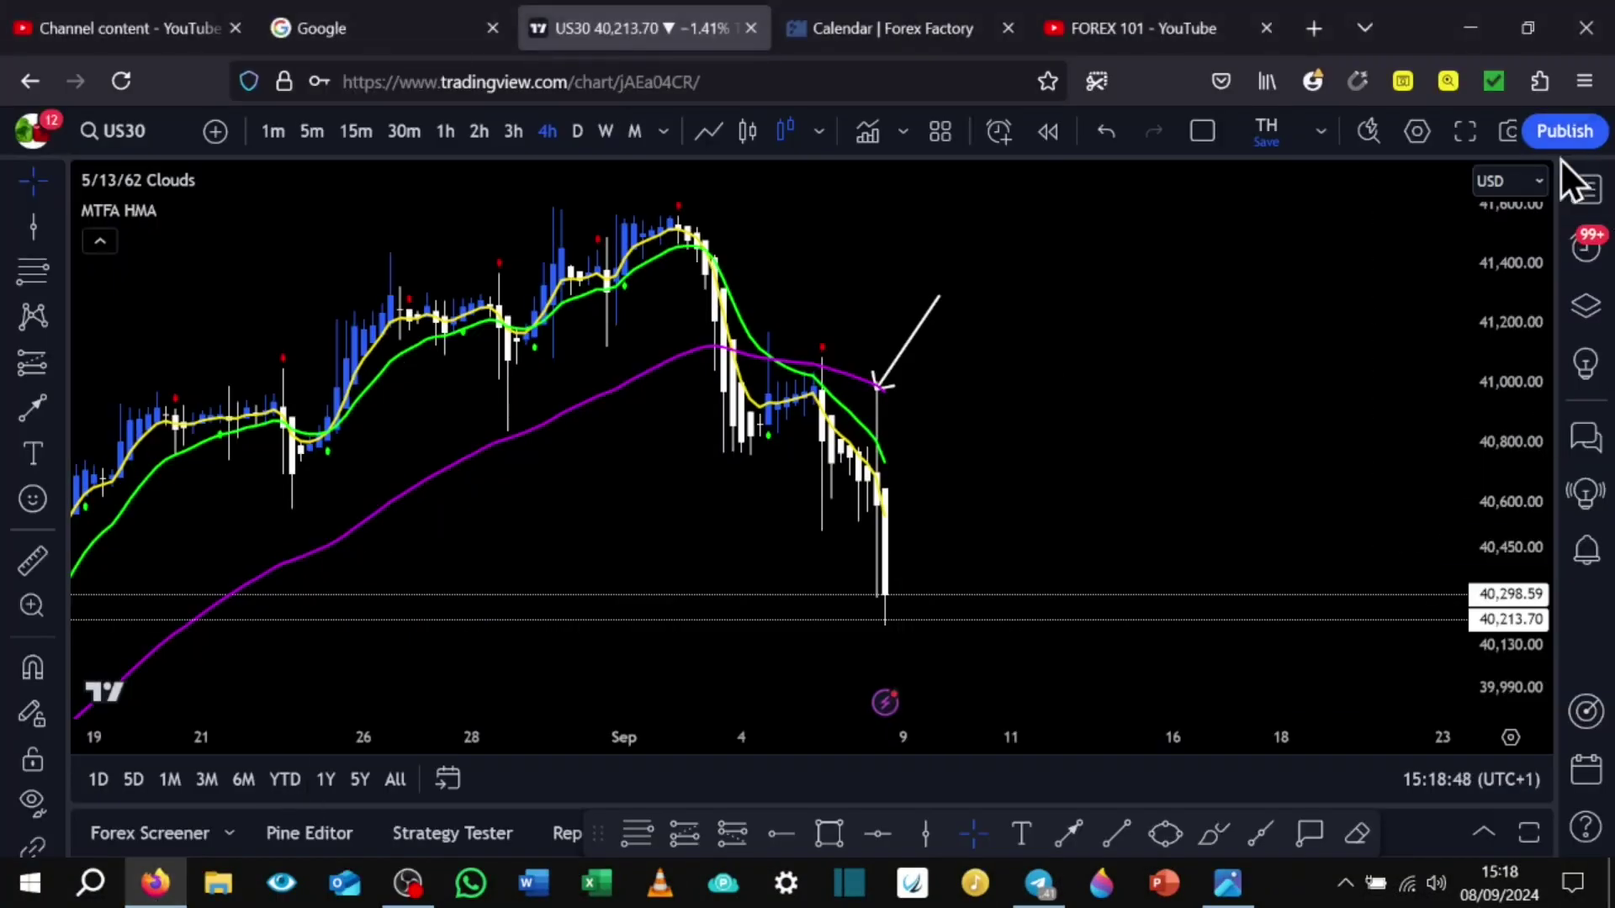
pyautogui.click(1574, 185)
pyautogui.click(1261, 197)
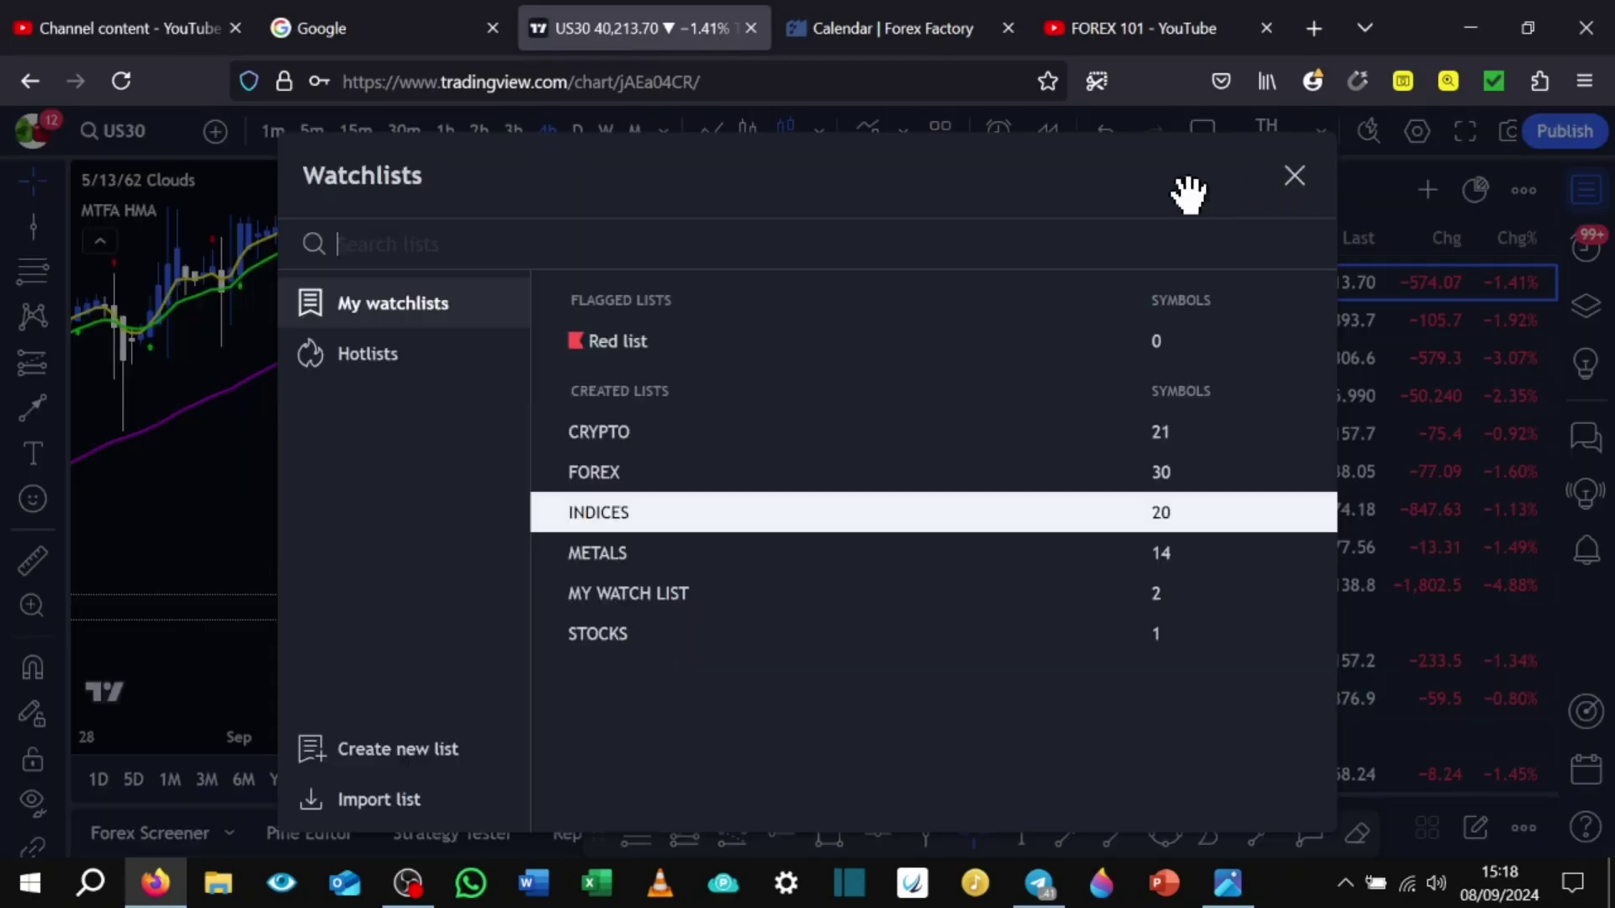
pyautogui.click(788, 553)
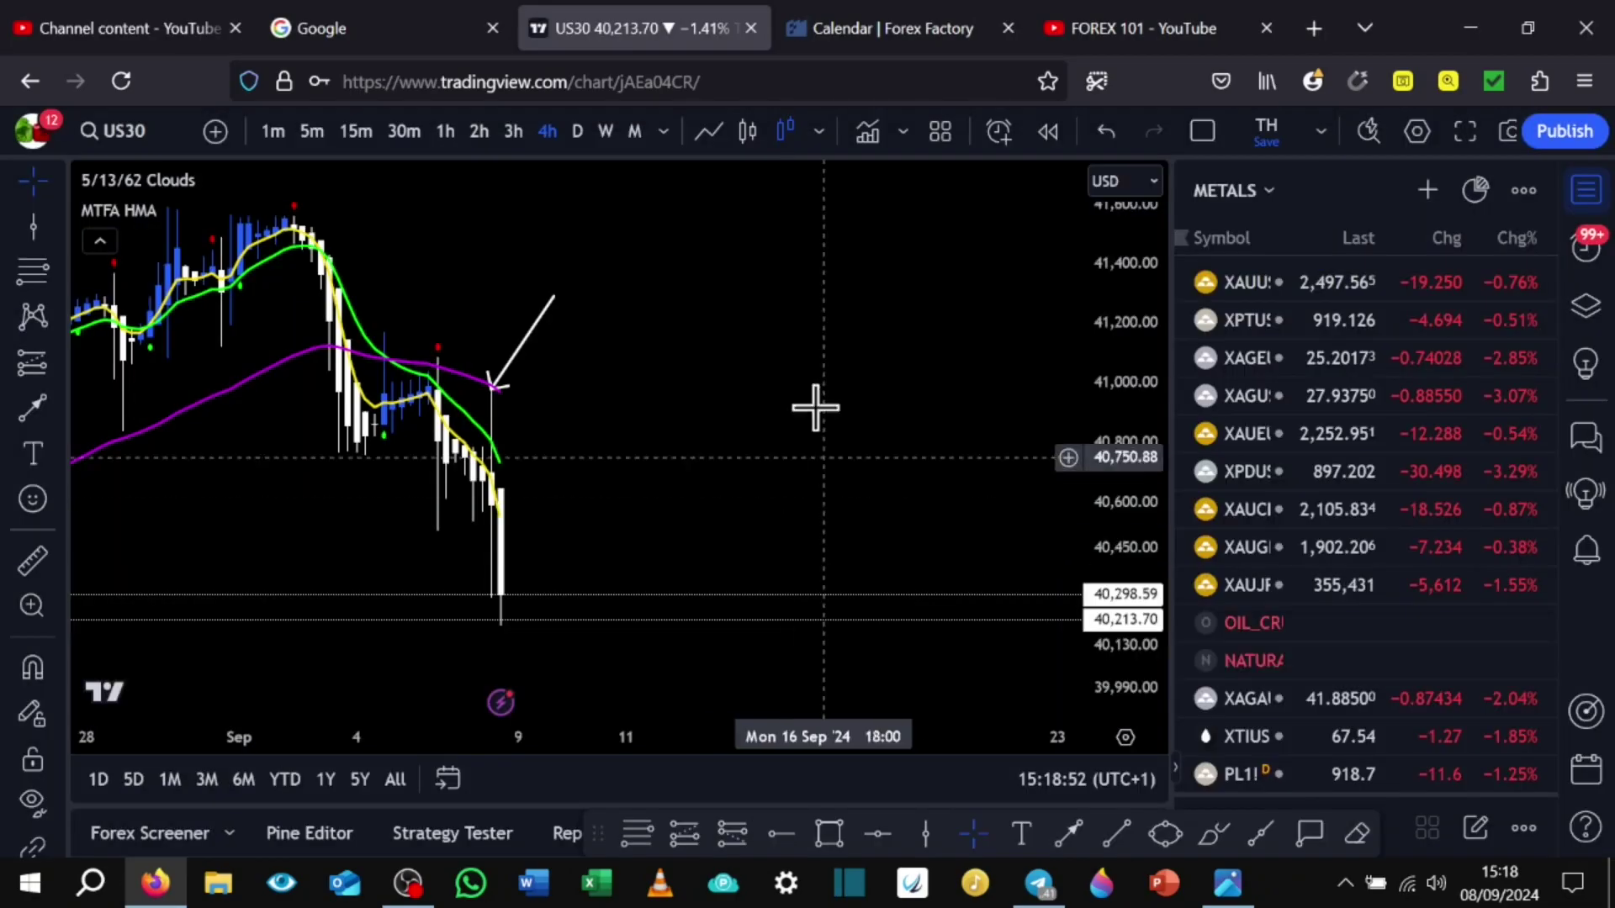
pyautogui.click(1282, 284)
pyautogui.click(1586, 190)
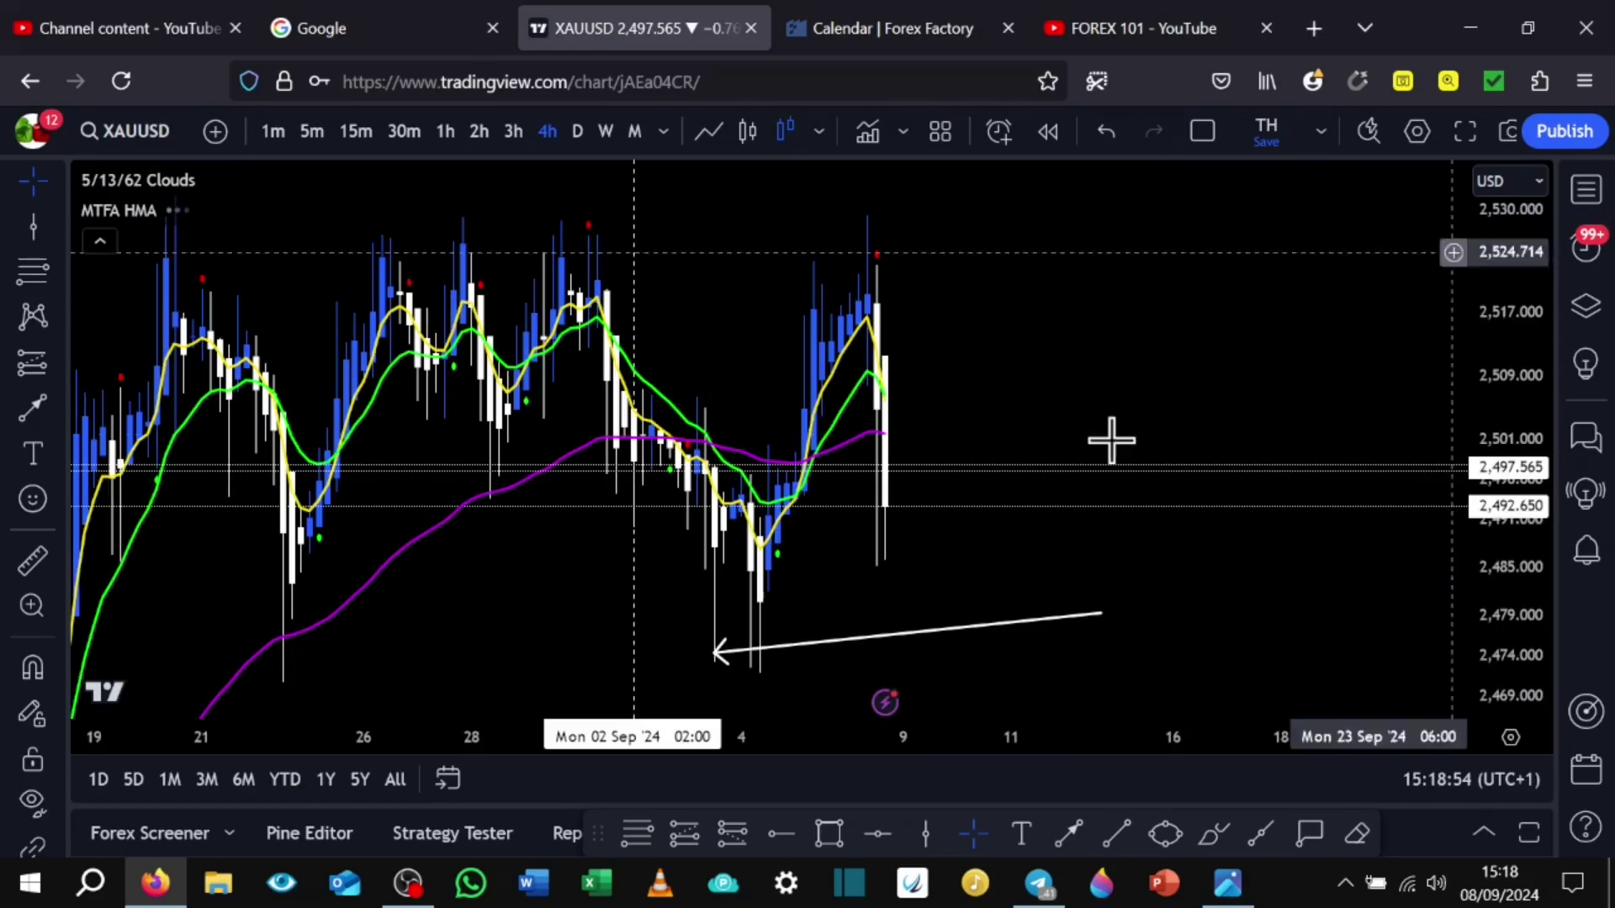
# Reposition the white arrow onto the 5 Sep 10:00 candle, then delete it
pyautogui.moveTo(1200, 573); pyautogui.dragTo(1089, 581)
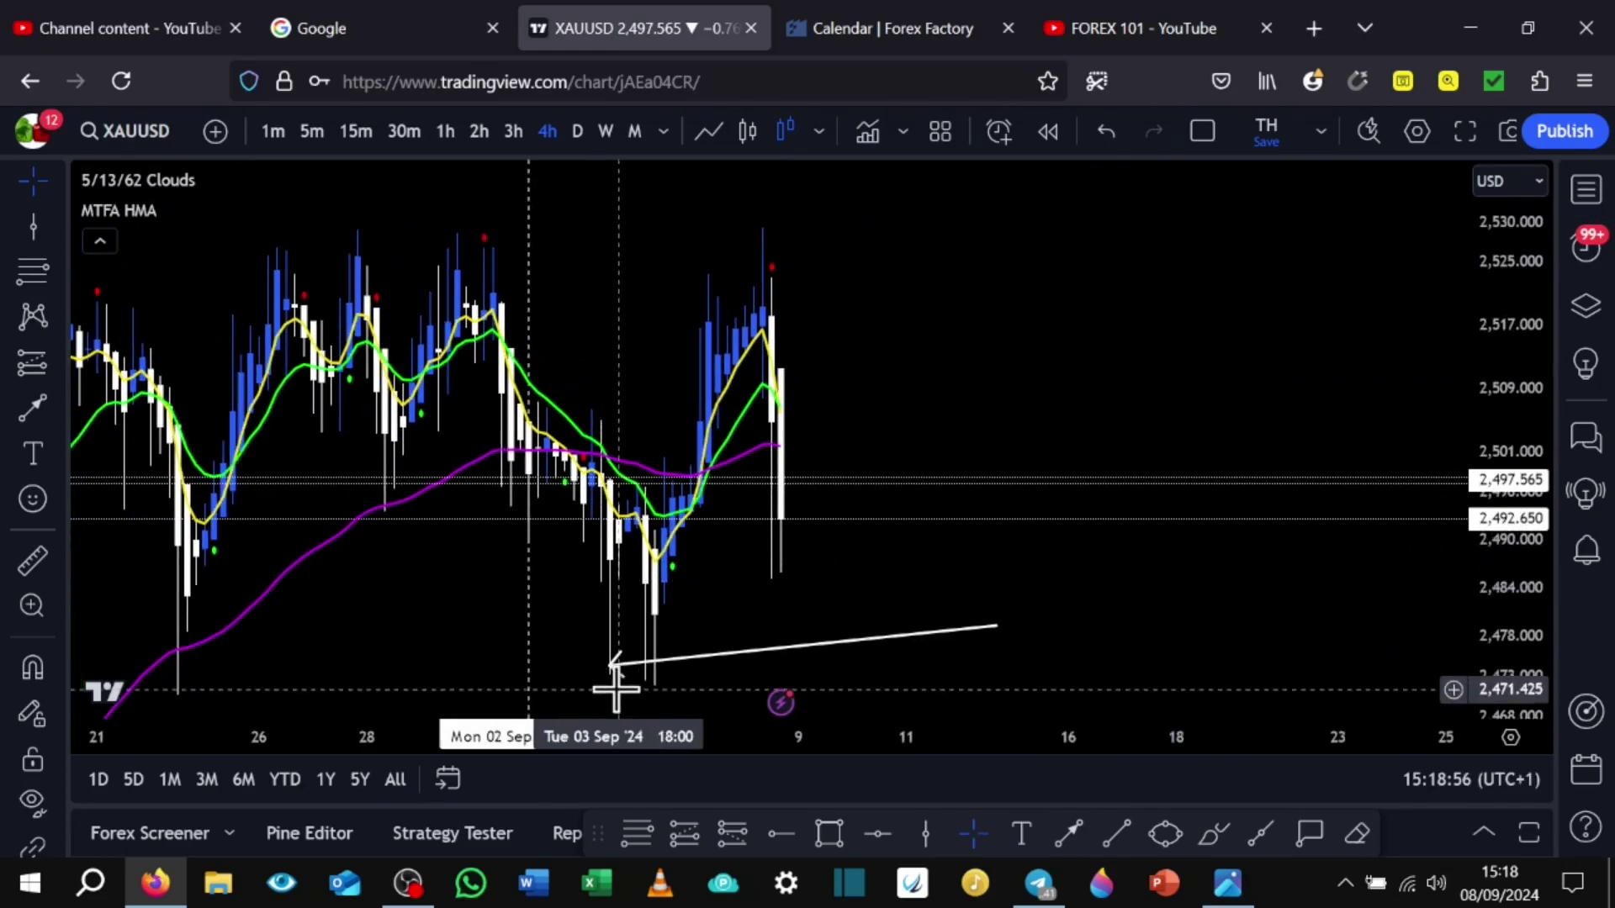
pyautogui.moveTo(612, 674)
pyautogui.mouseDown()
pyautogui.moveTo(689, 654)
pyautogui.moveTo(672, 608)
pyautogui.moveTo(666, 668)
pyautogui.moveTo(664, 538)
pyautogui.moveTo(654, 704)
pyautogui.moveTo(668, 713)
pyautogui.moveTo(679, 553)
pyautogui.moveTo(701, 547)
pyautogui.mouseUp()
pyautogui.scroll(5, 1135, 602)
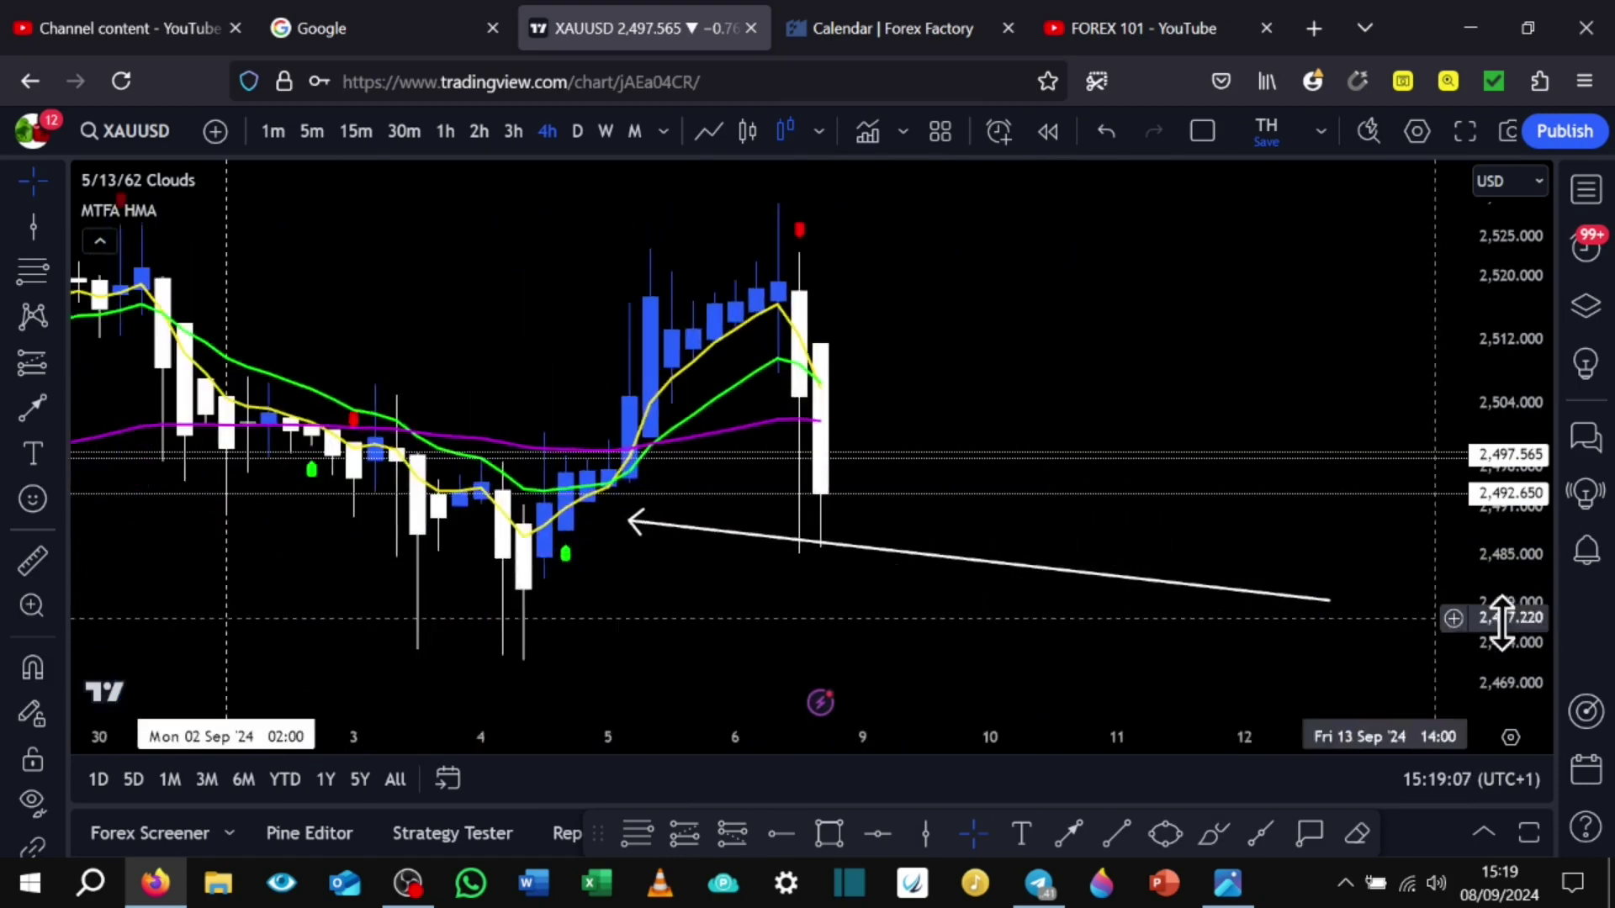
pyautogui.moveTo(1502, 622); pyautogui.dragTo(1506, 555)
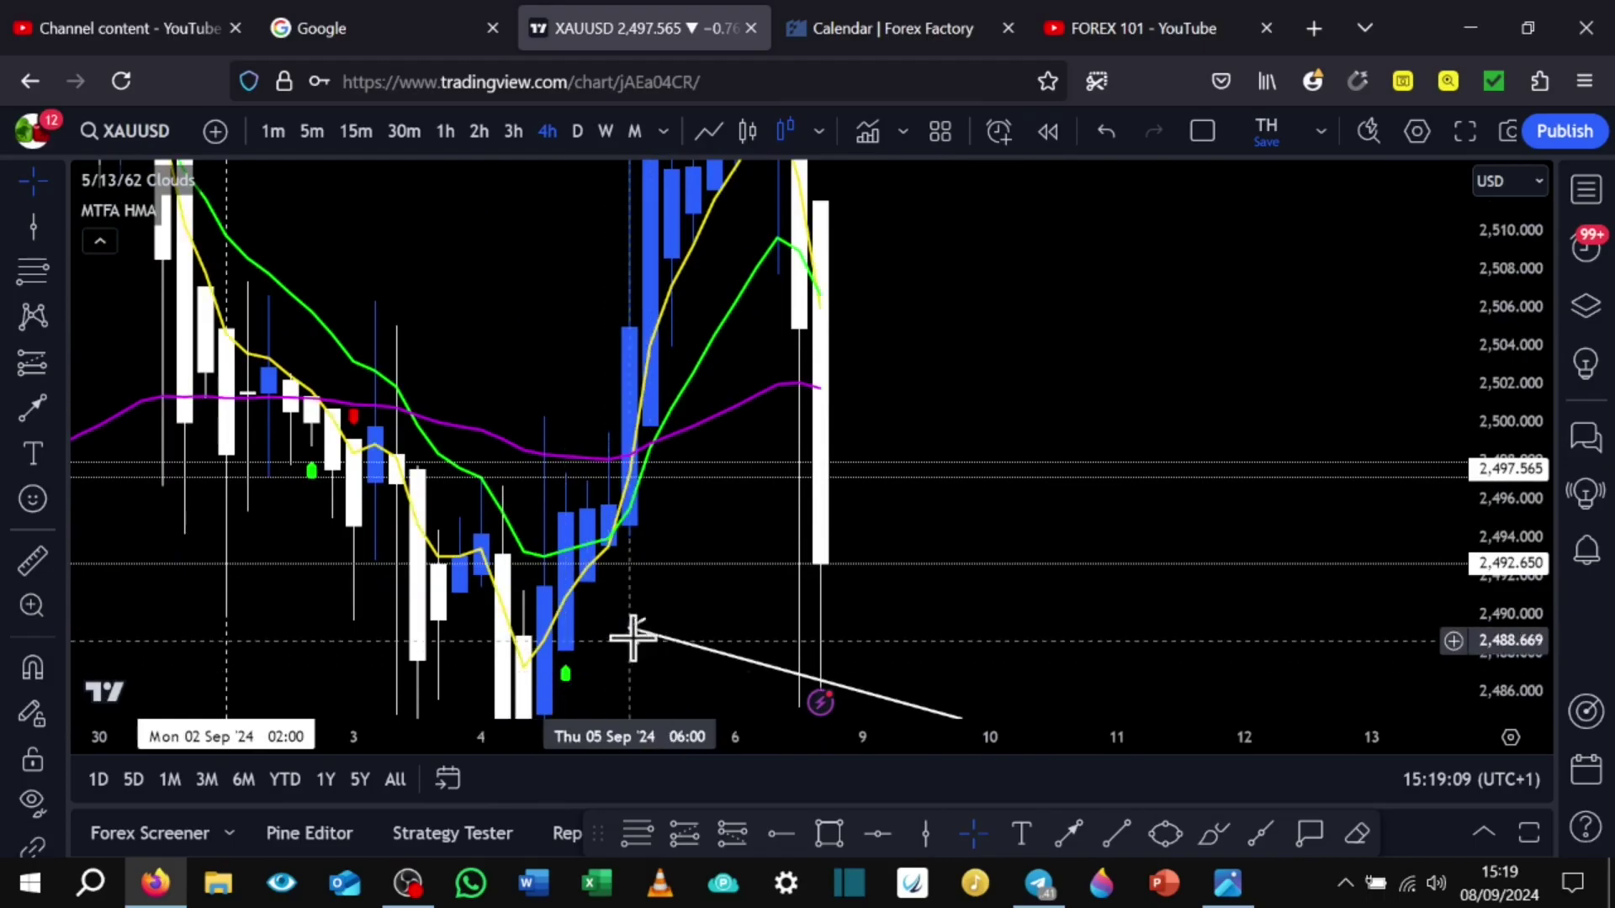
pyautogui.moveTo(633, 639)
pyautogui.mouseDown()
pyautogui.moveTo(689, 531)
pyautogui.moveTo(627, 530)
pyautogui.moveTo(623, 547)
pyautogui.moveTo(597, 523)
pyautogui.moveTo(632, 545)
pyautogui.moveTo(634, 442)
pyautogui.moveTo(672, 462)
pyautogui.moveTo(619, 428)
pyautogui.moveTo(656, 476)
pyautogui.moveTo(638, 464)
pyautogui.moveTo(671, 451)
pyautogui.moveTo(604, 462)
pyautogui.moveTo(623, 441)
pyautogui.moveTo(656, 504)
pyautogui.moveTo(630, 451)
pyautogui.mouseUp()
pyautogui.moveTo(1493, 263); pyautogui.dragTo(1575, 548)
pyautogui.moveTo(1153, 328); pyautogui.dragTo(1227, 500)
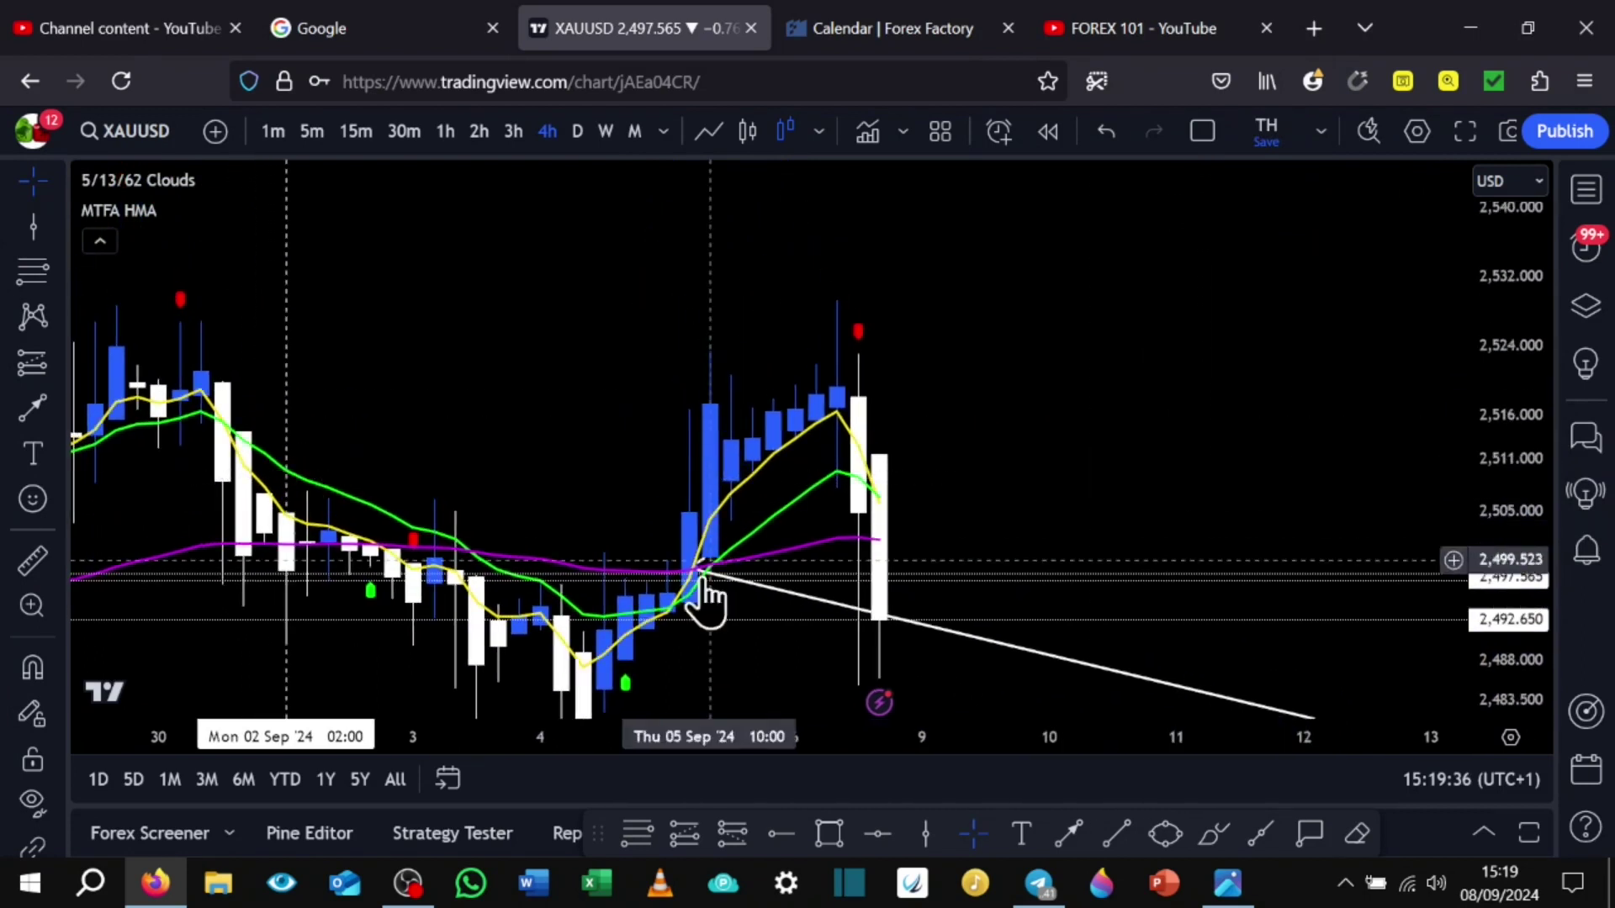
pyautogui.moveTo(688, 568); pyautogui.dragTo(711, 555)
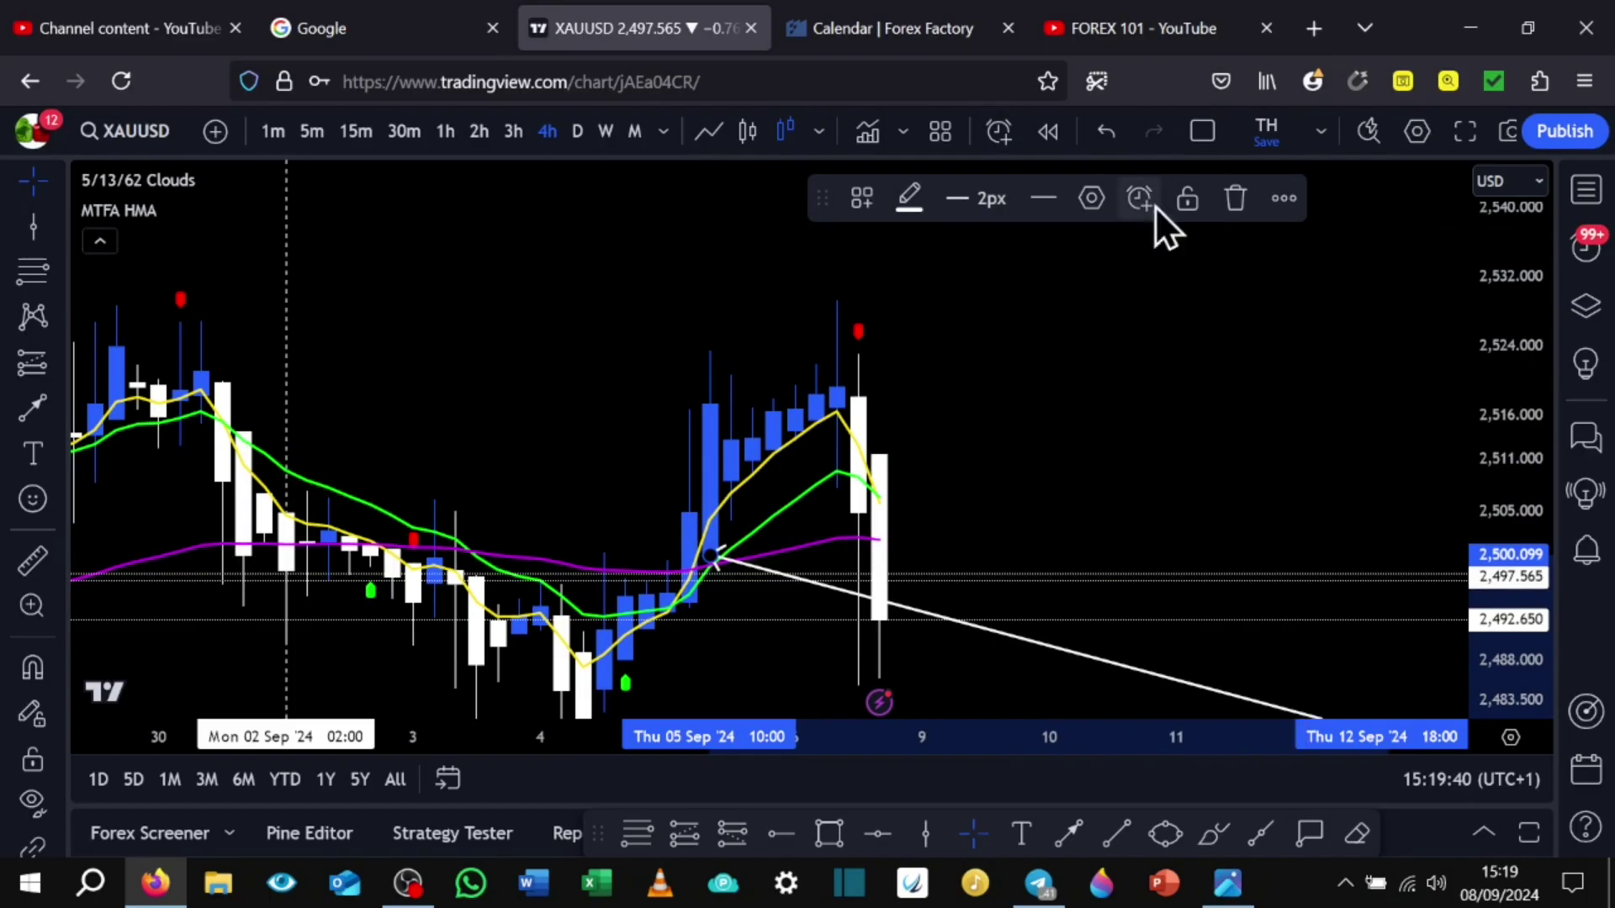
pyautogui.click(1235, 202)
# With magnet mode on, draw a green horizontal line at the 30 Aug high, 2,526.925
pyautogui.moveTo(1238, 418); pyautogui.dragTo(1309, 479)
pyautogui.scroll(-3, 1304, 481)
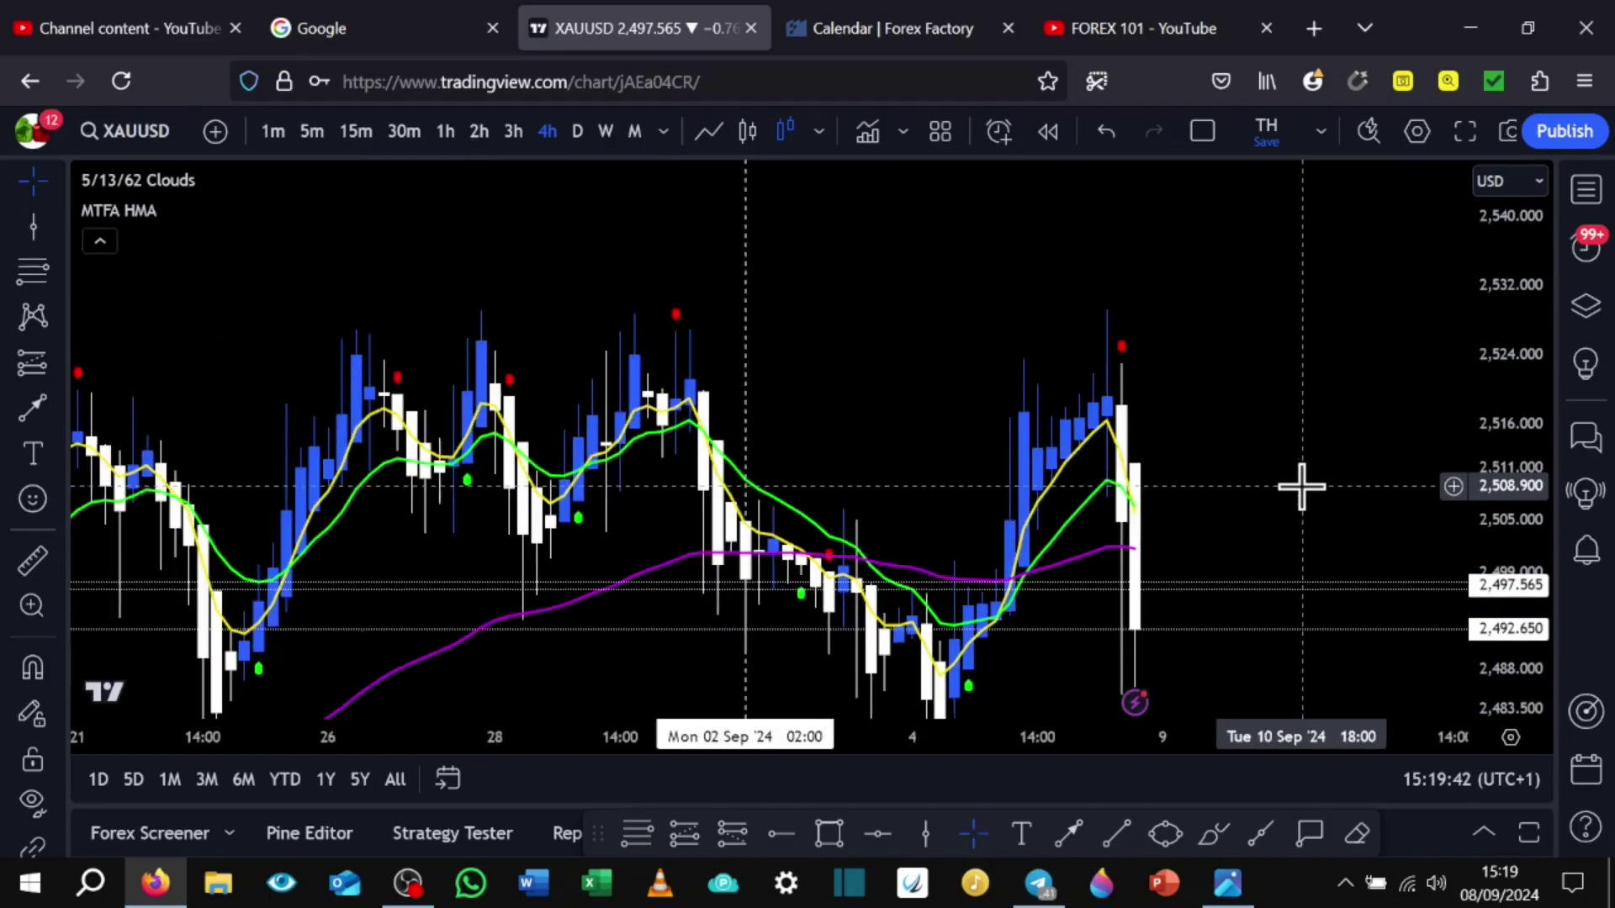
pyautogui.scroll(-2, 772, 454)
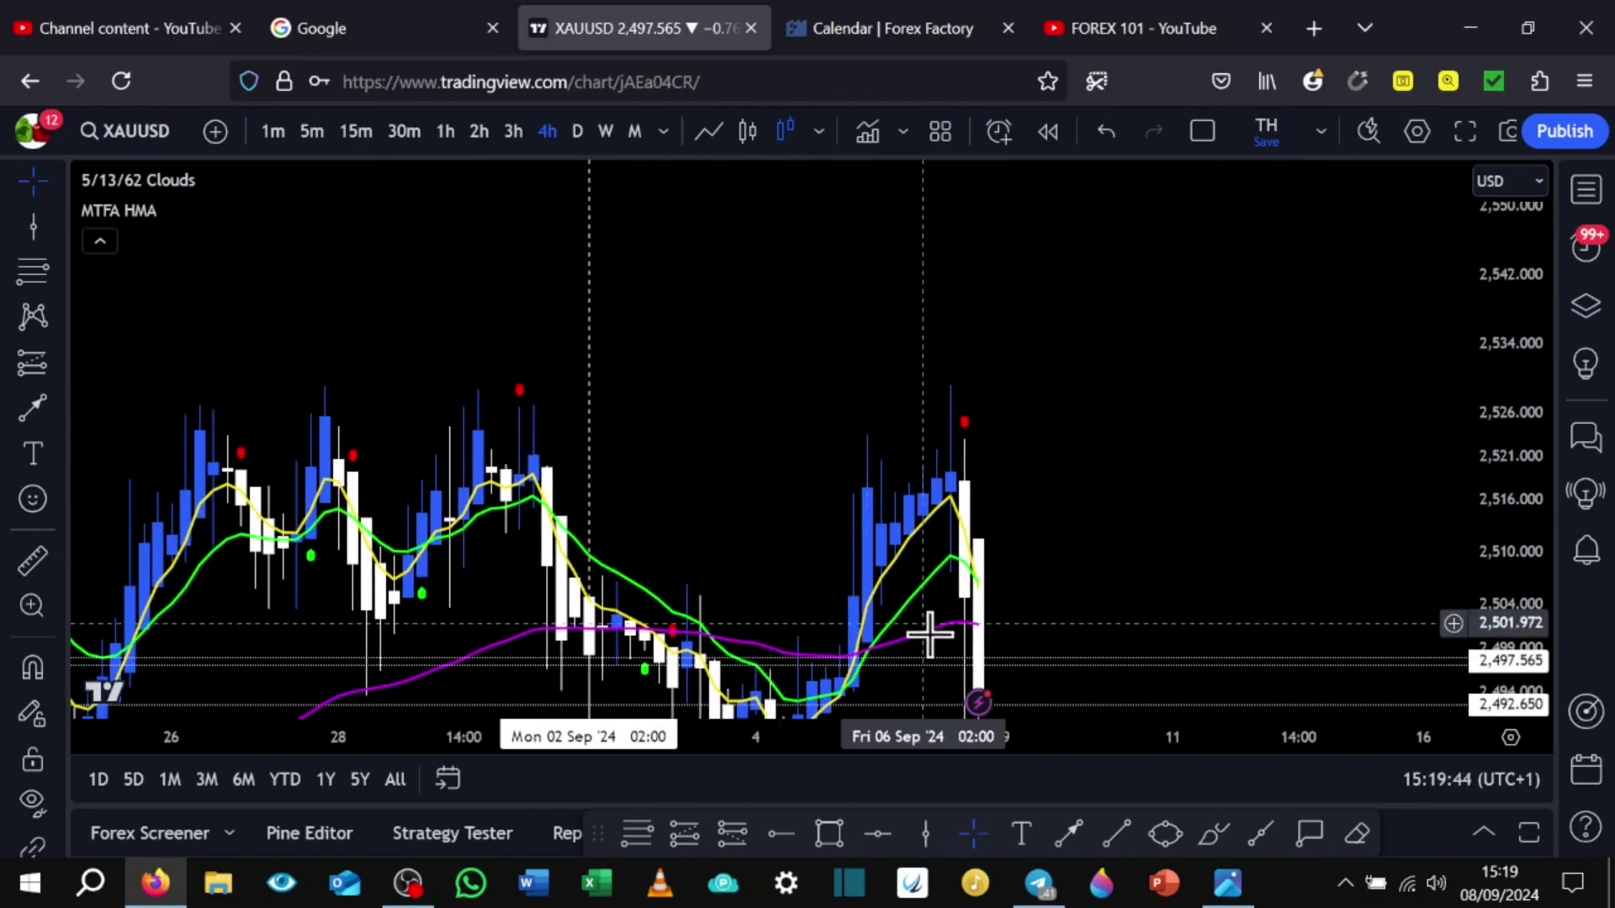
pyautogui.click(781, 833)
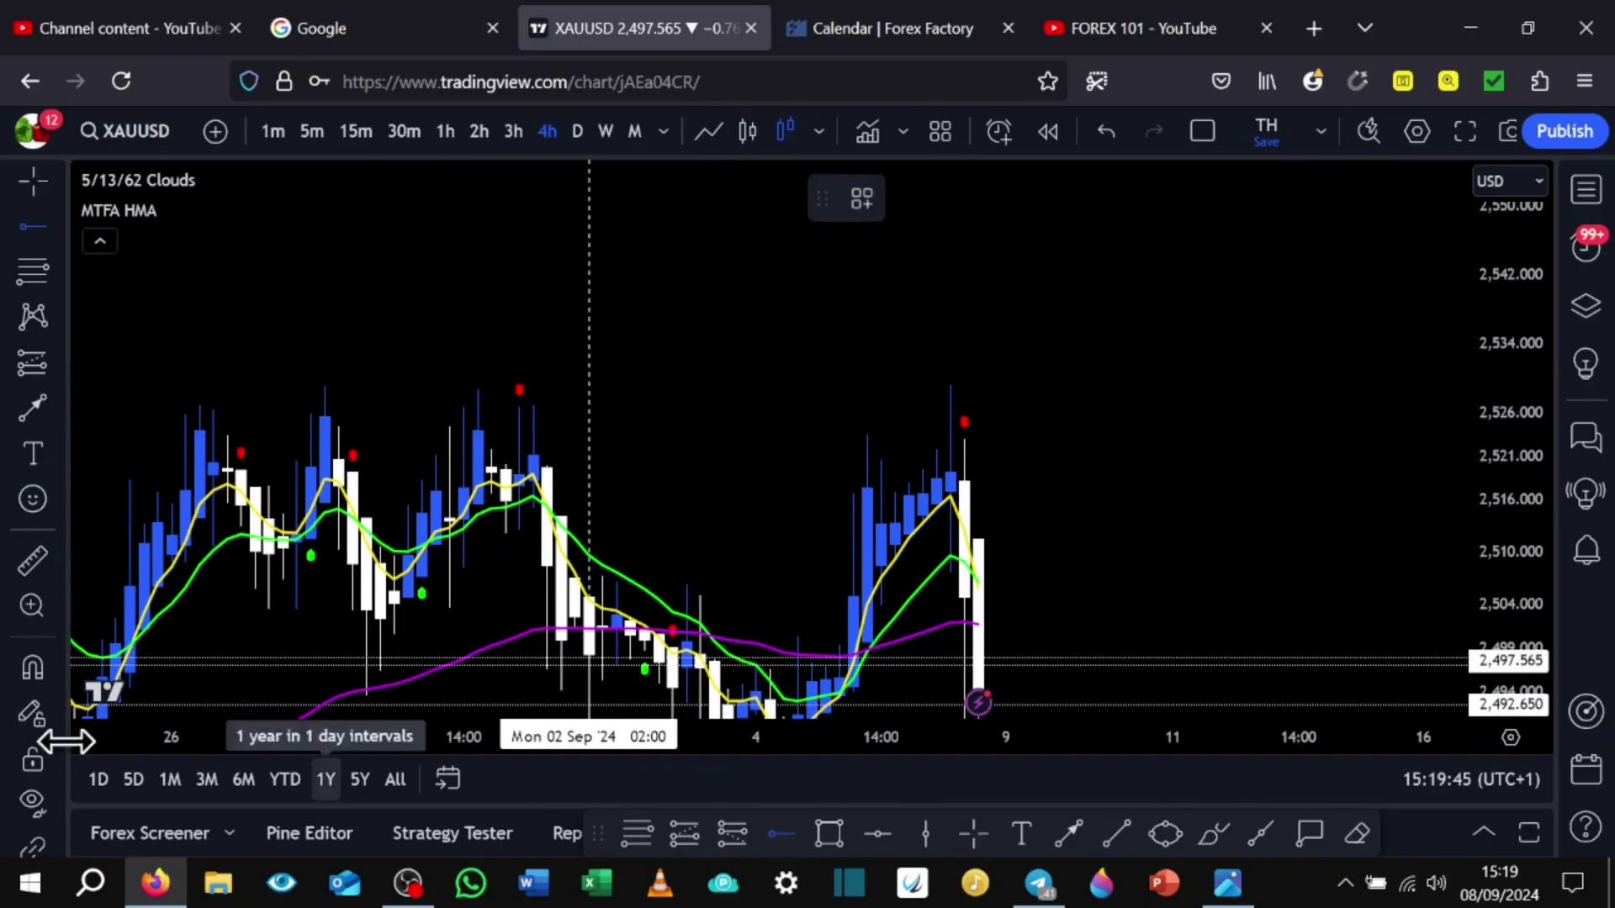
pyautogui.click(33, 669)
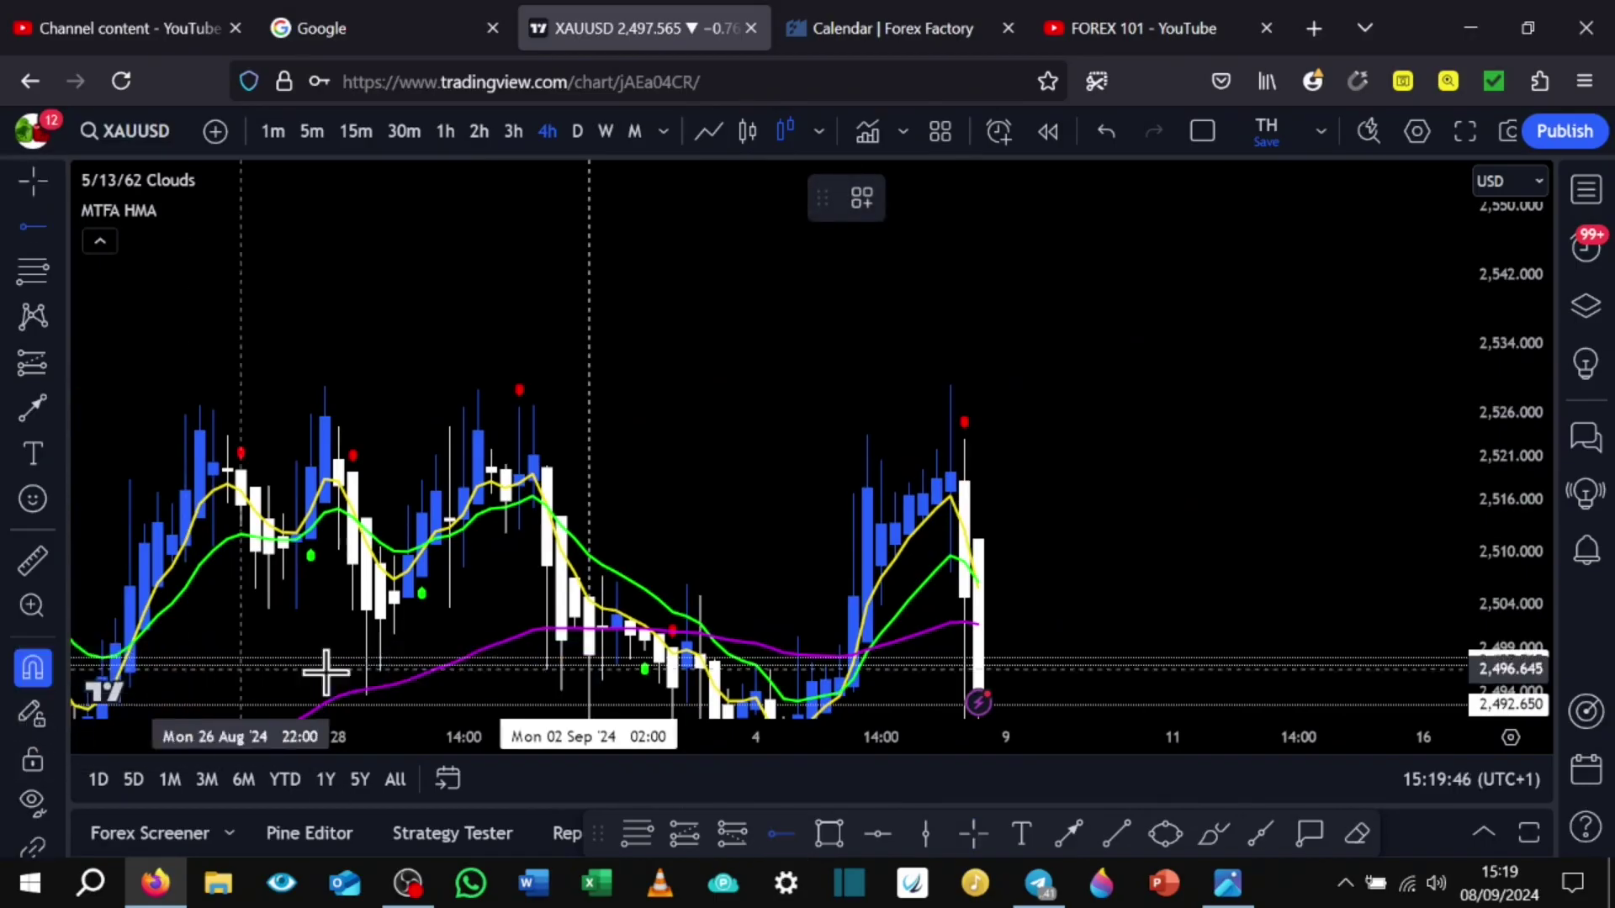
pyautogui.click(539, 417)
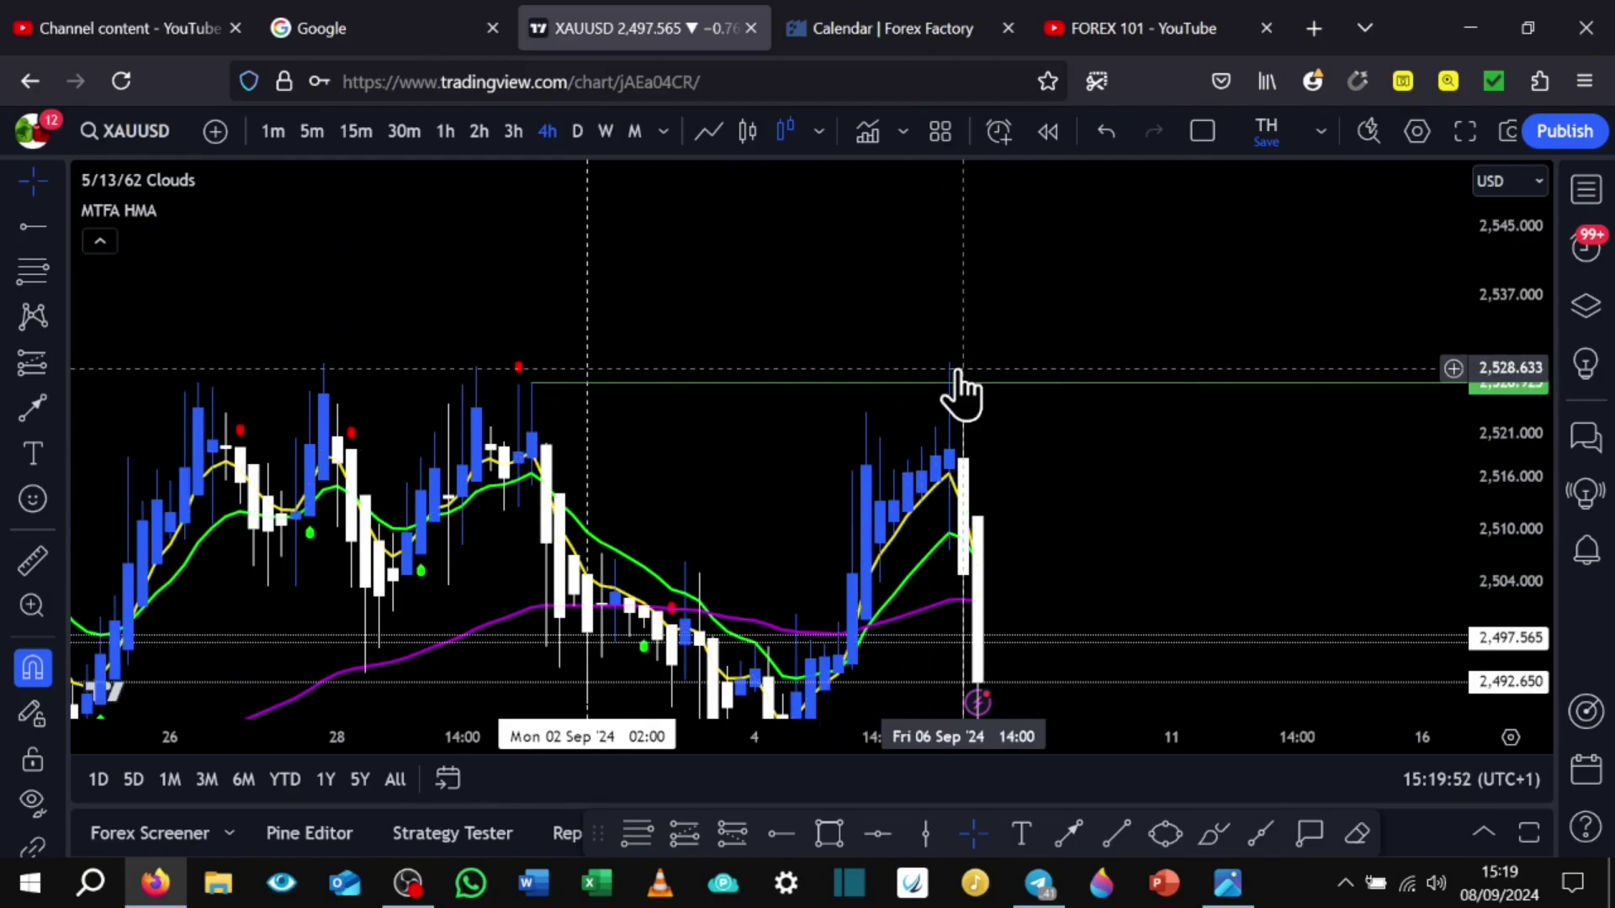
pyautogui.moveTo(1110, 493); pyautogui.dragTo(1038, 471)
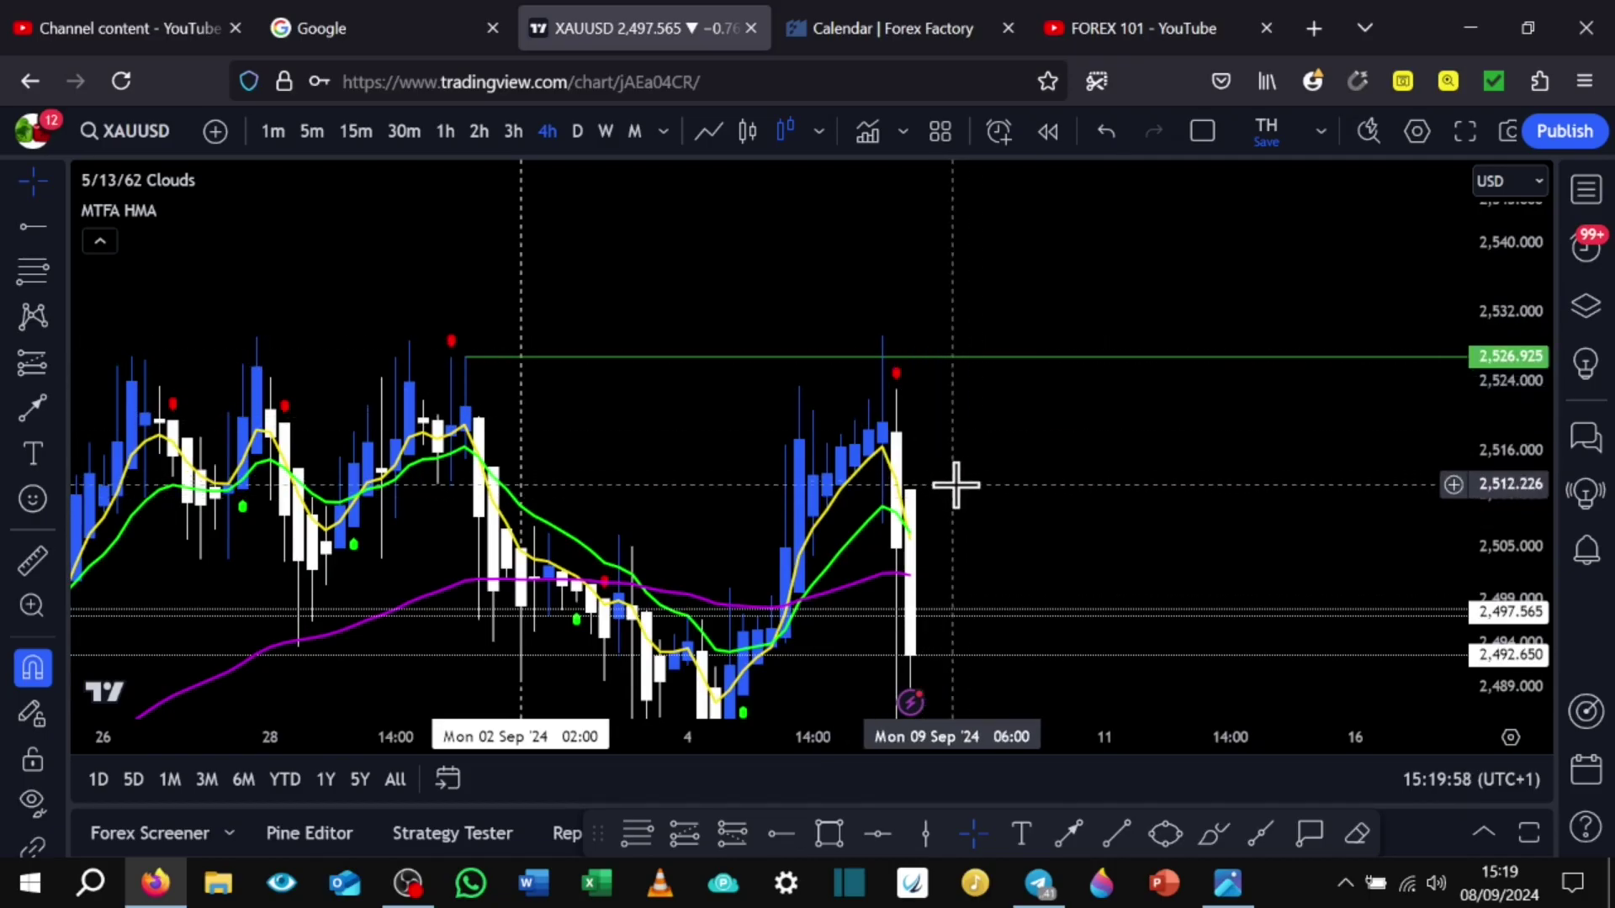
pyautogui.moveTo(966, 426); pyautogui.dragTo(1027, 396)
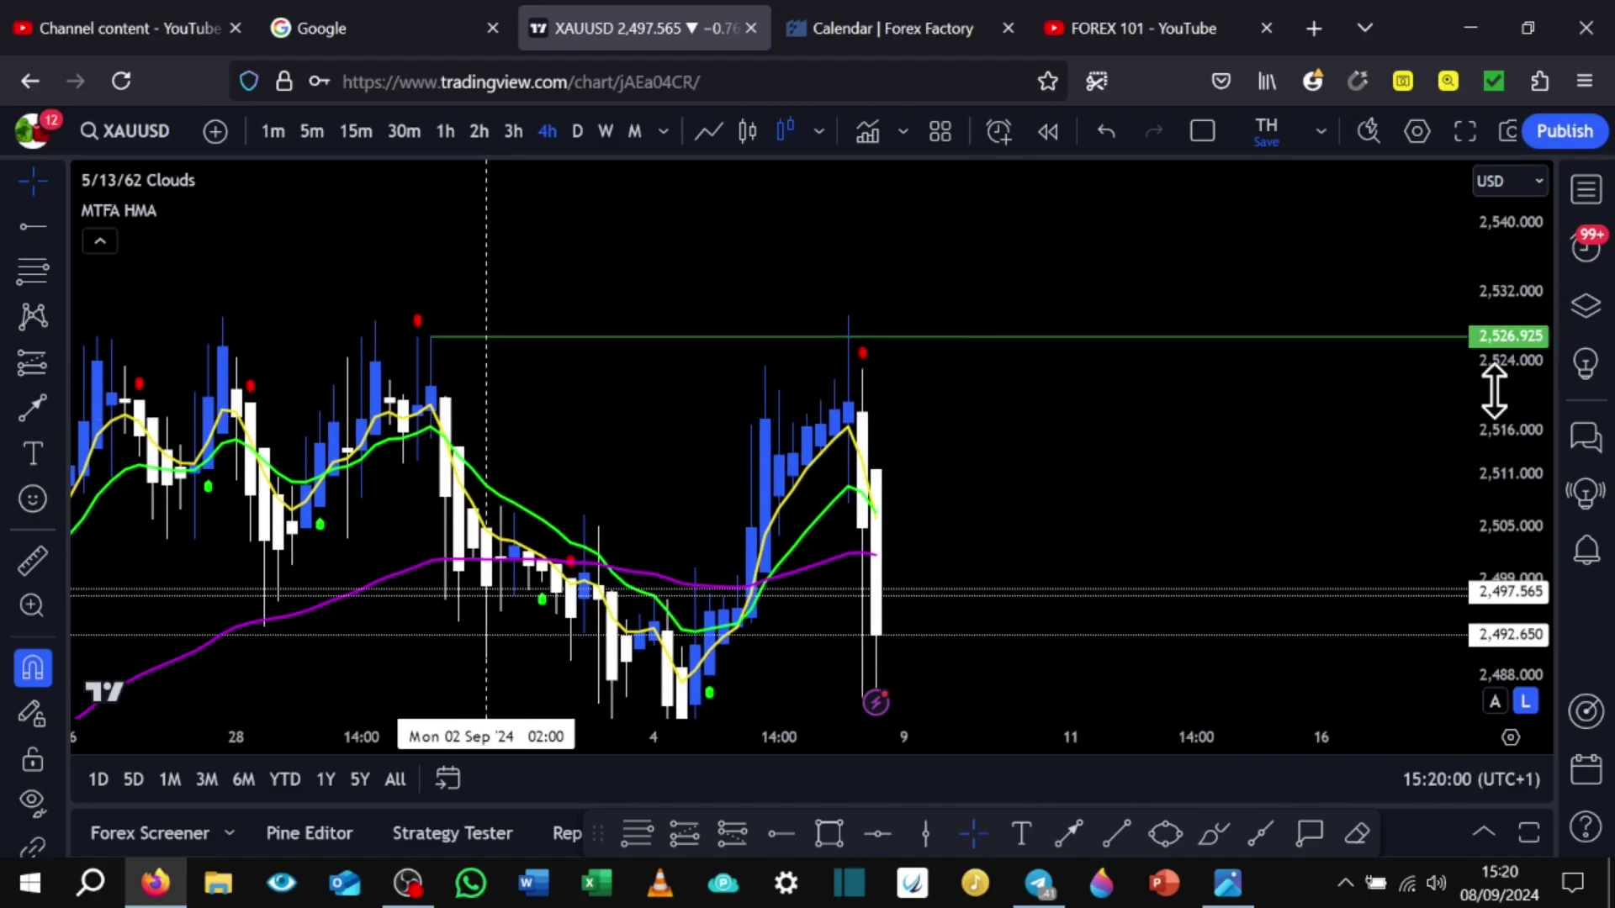
# Rescale and pan the XAUUSD chart to see price falling back from 2,526.925
pyautogui.moveTo(1492, 396); pyautogui.dragTo(1556, 593)
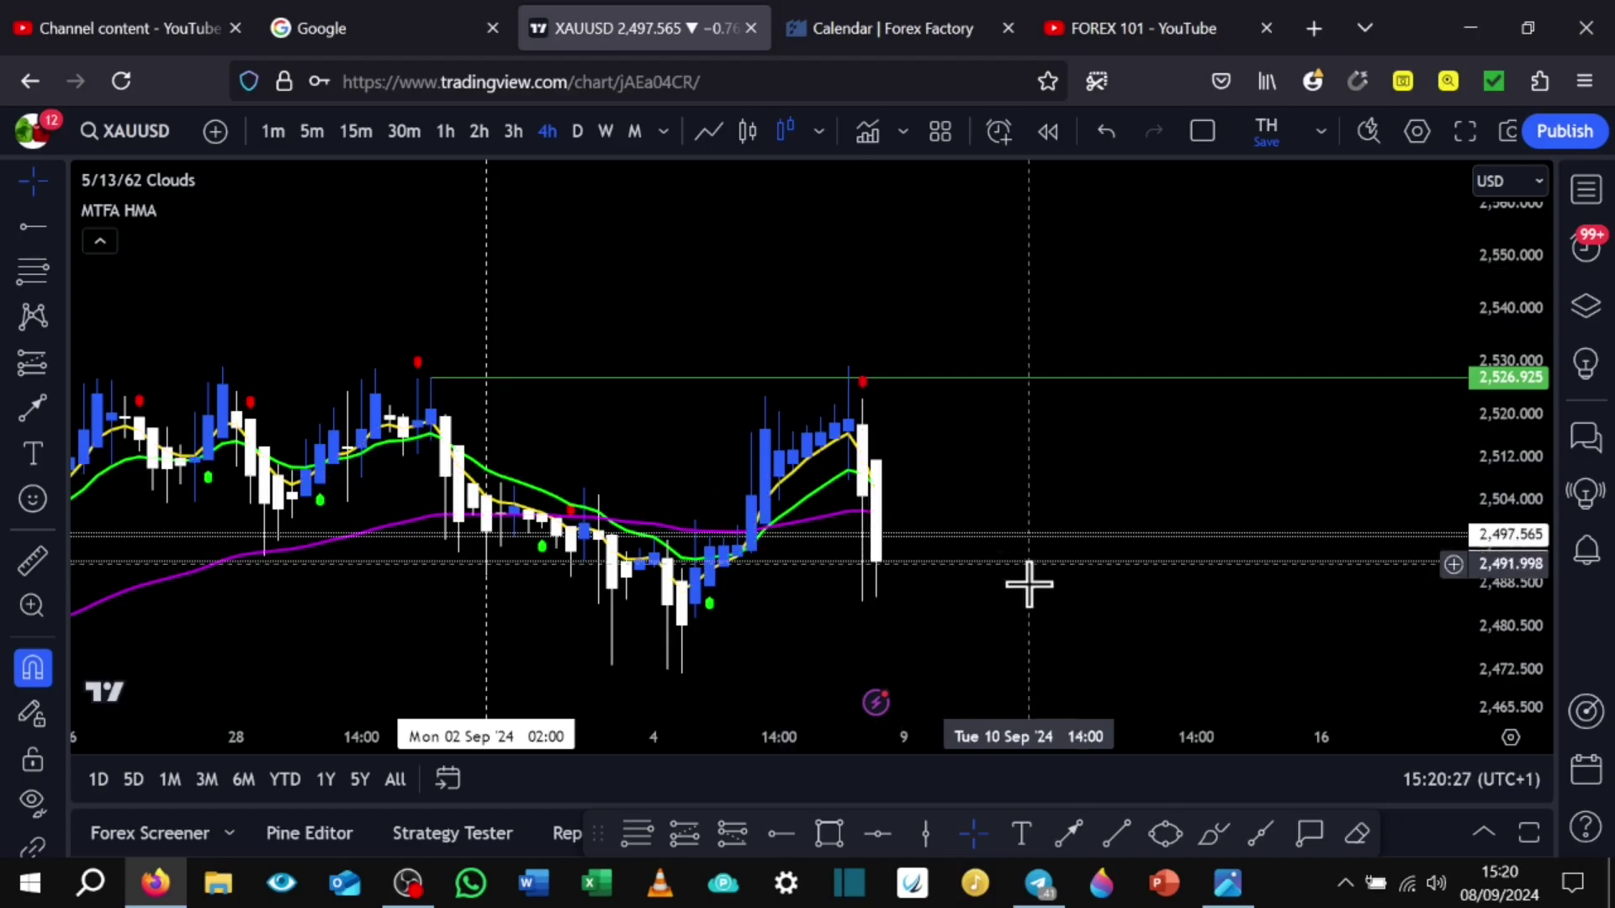
pyautogui.moveTo(1035, 645); pyautogui.dragTo(973, 519)
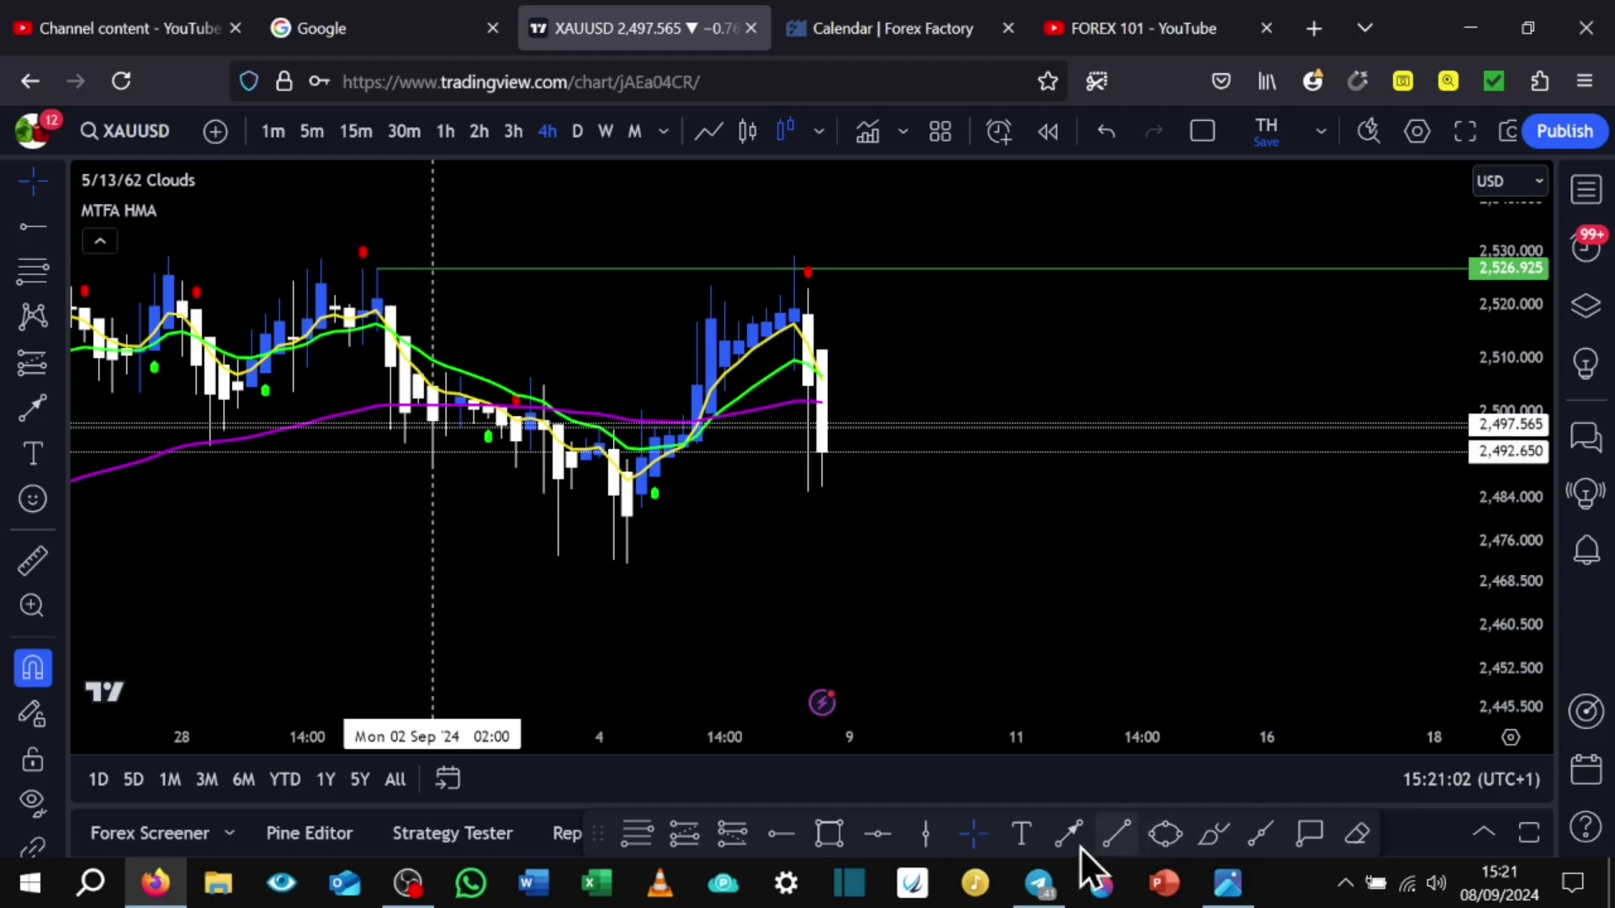
# Draw an orange horizontal level at 2,469.137 on the XAUUSD chart
pyautogui.click(883, 836)
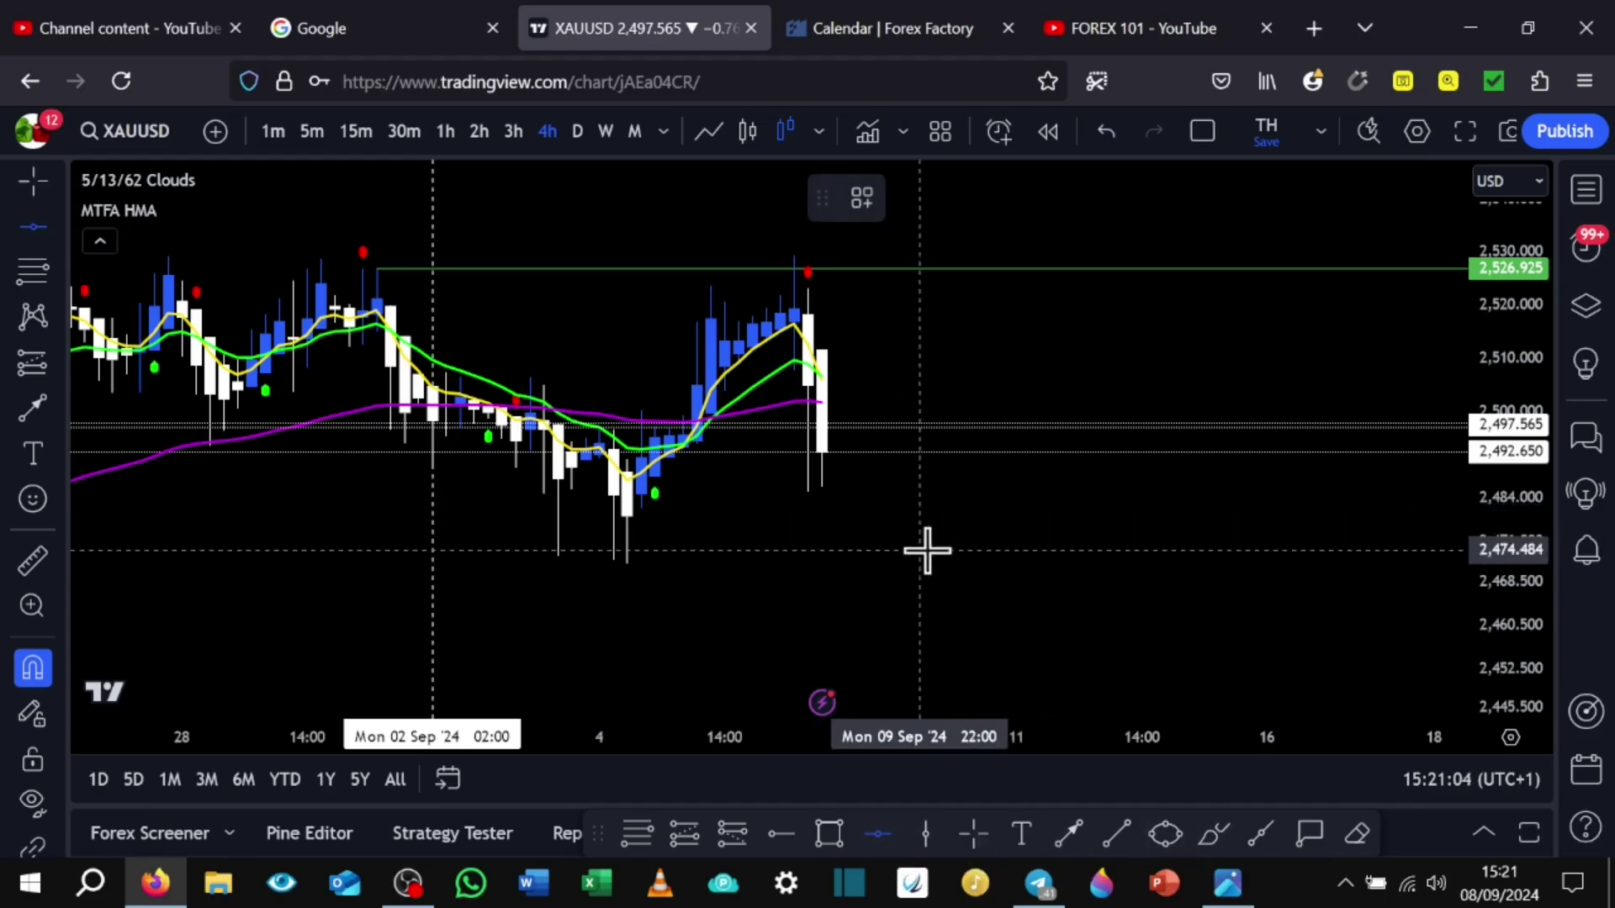
pyautogui.click(914, 578)
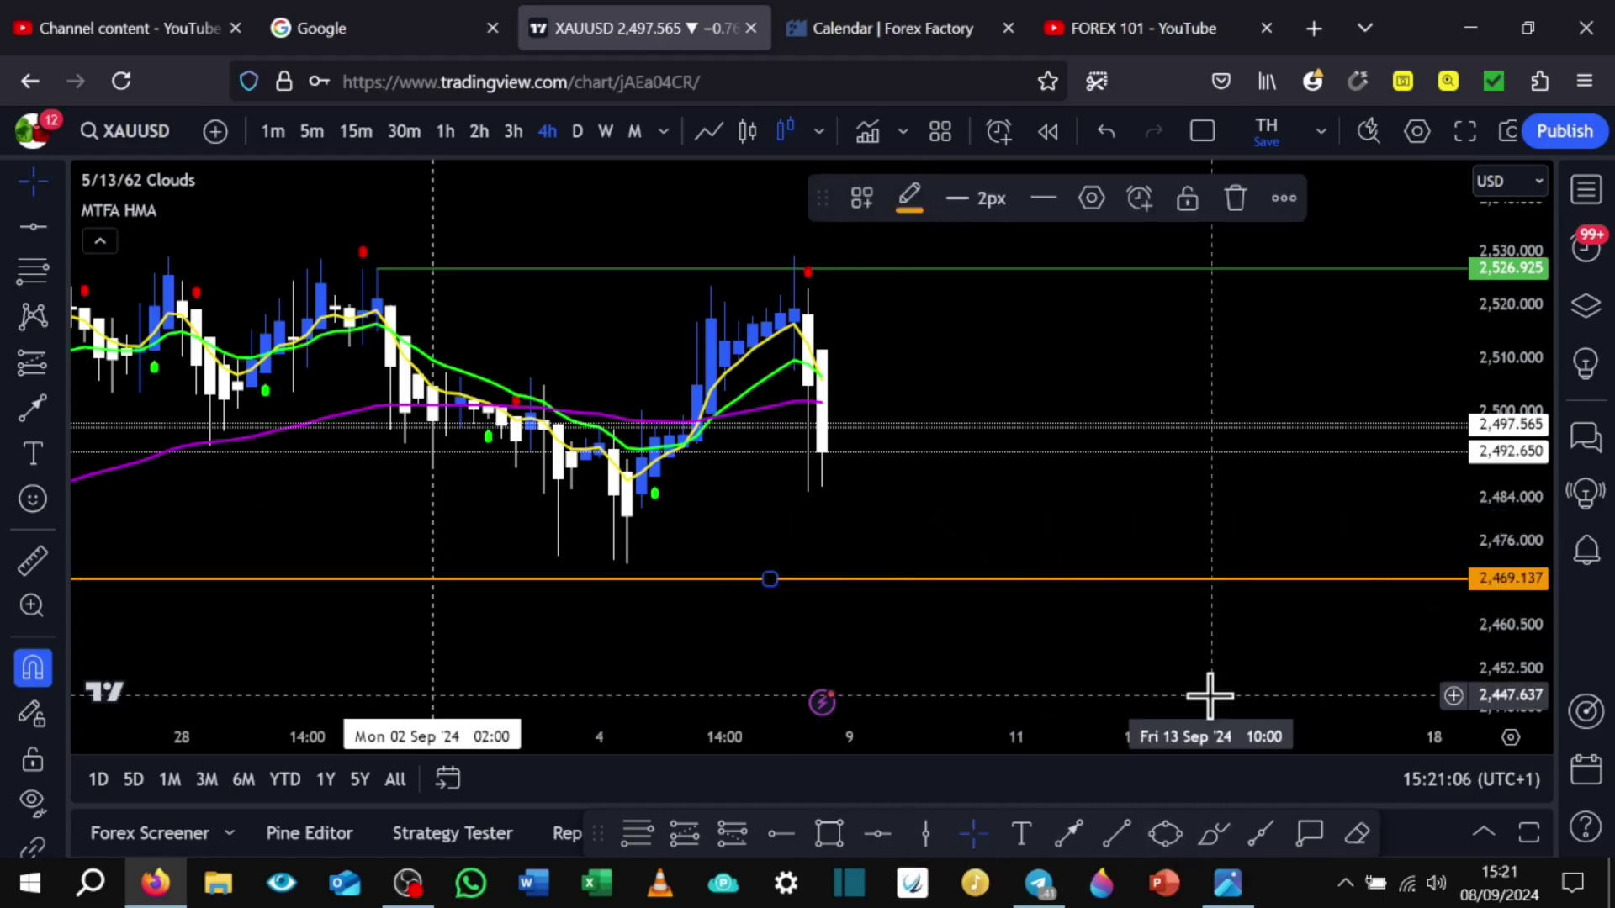
pyautogui.click(1039, 639)
pyautogui.moveTo(1102, 548); pyautogui.dragTo(965, 630)
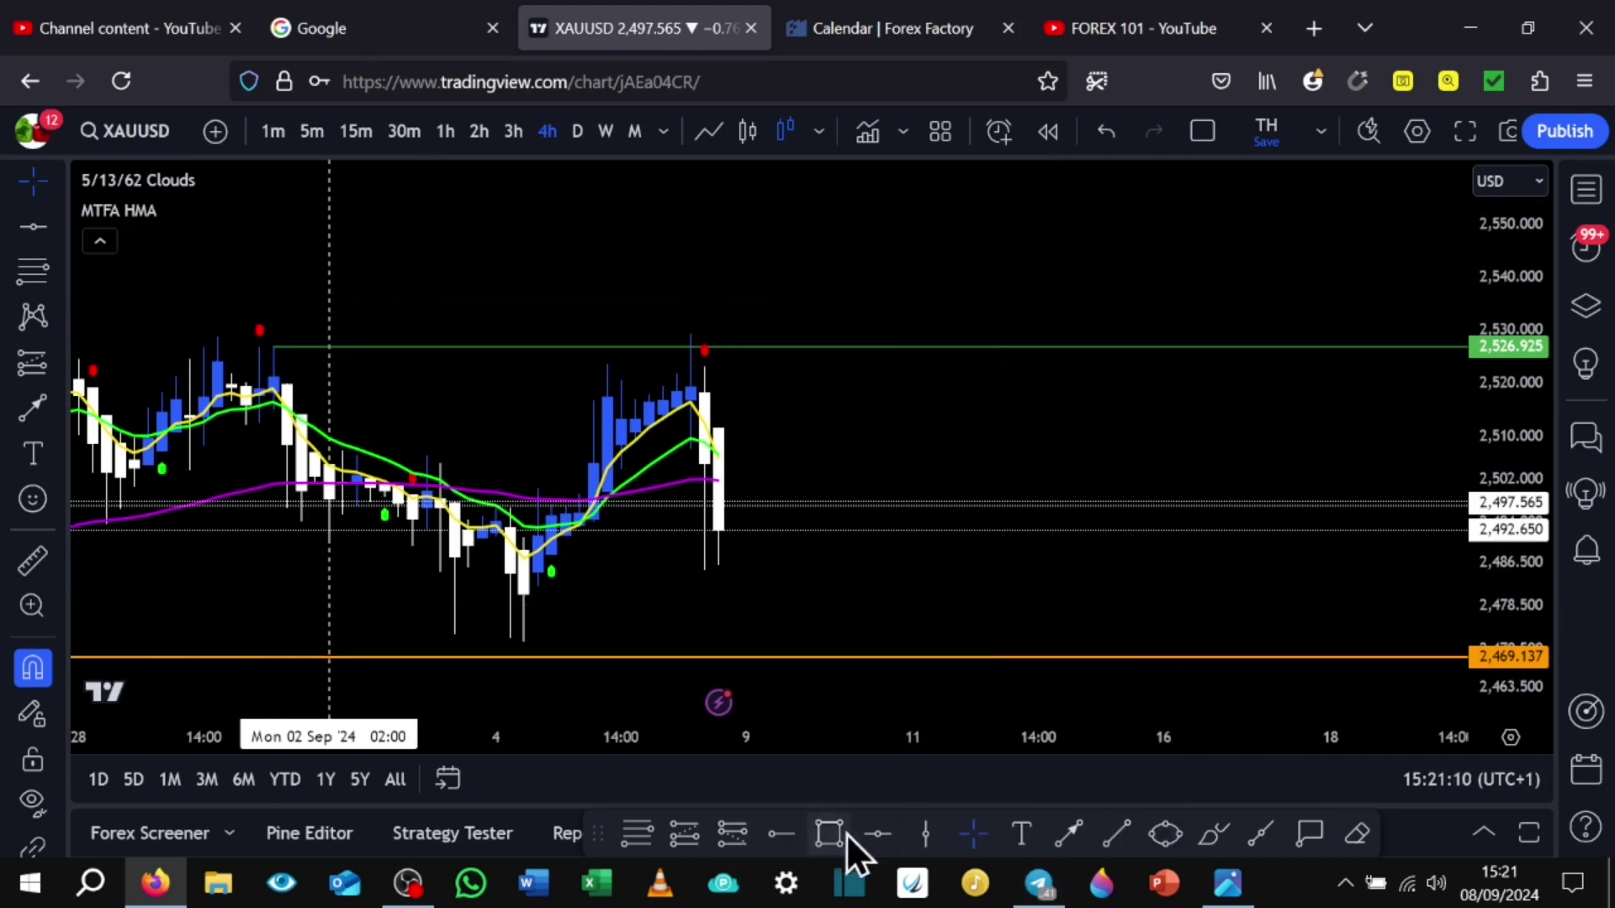
# Add a trial horizontal level at 2,532.396, then delete it
pyautogui.click(875, 836)
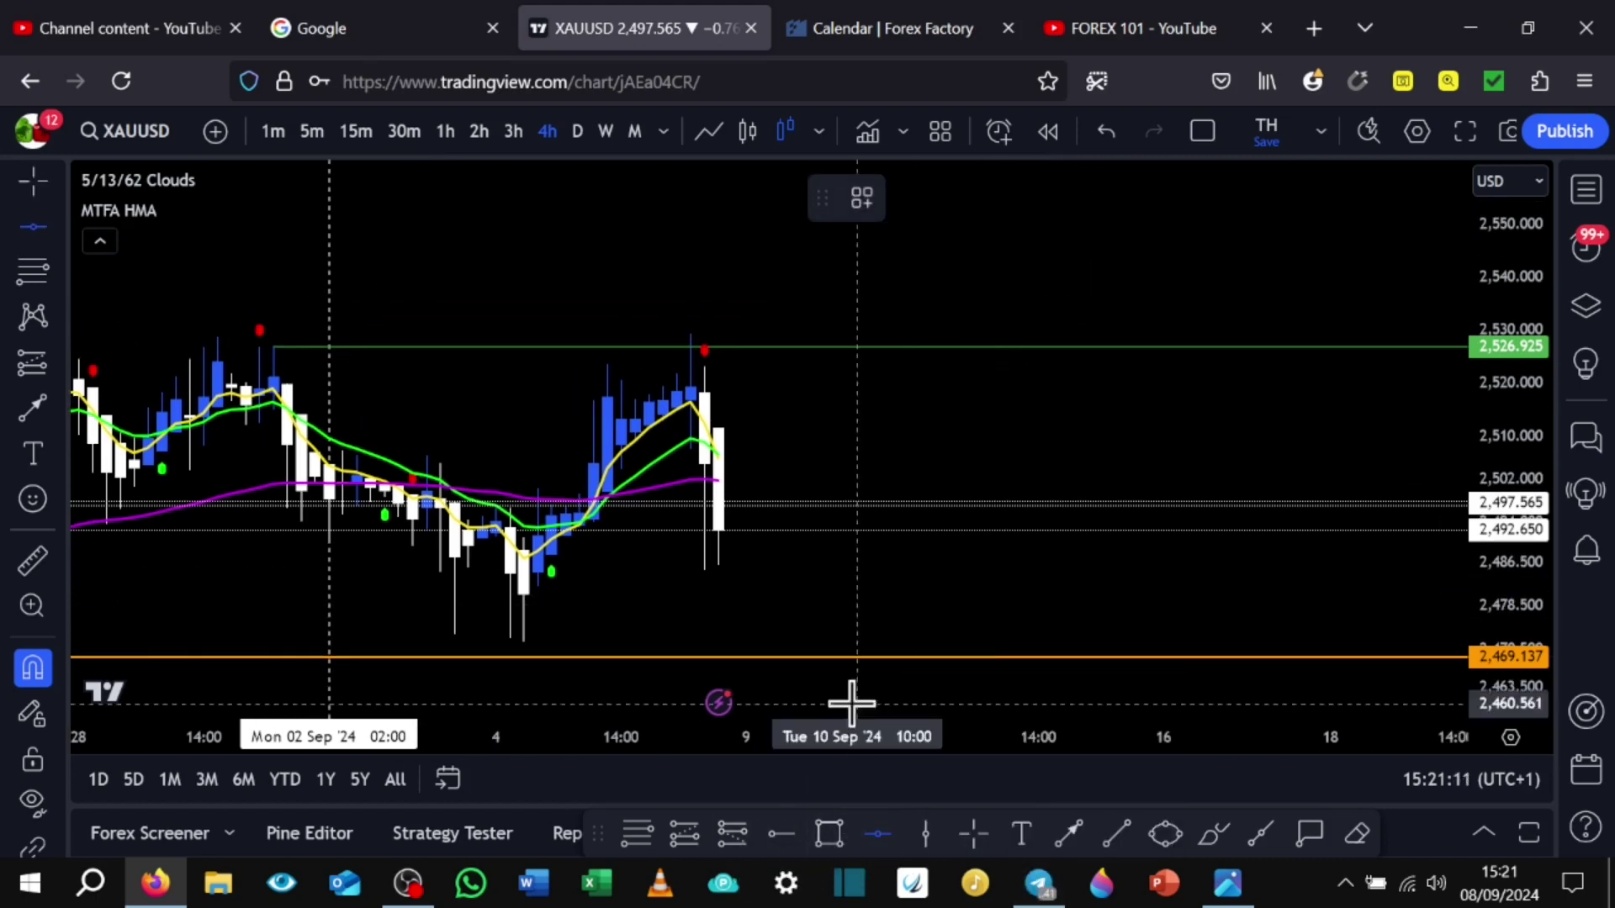
pyautogui.click(787, 318)
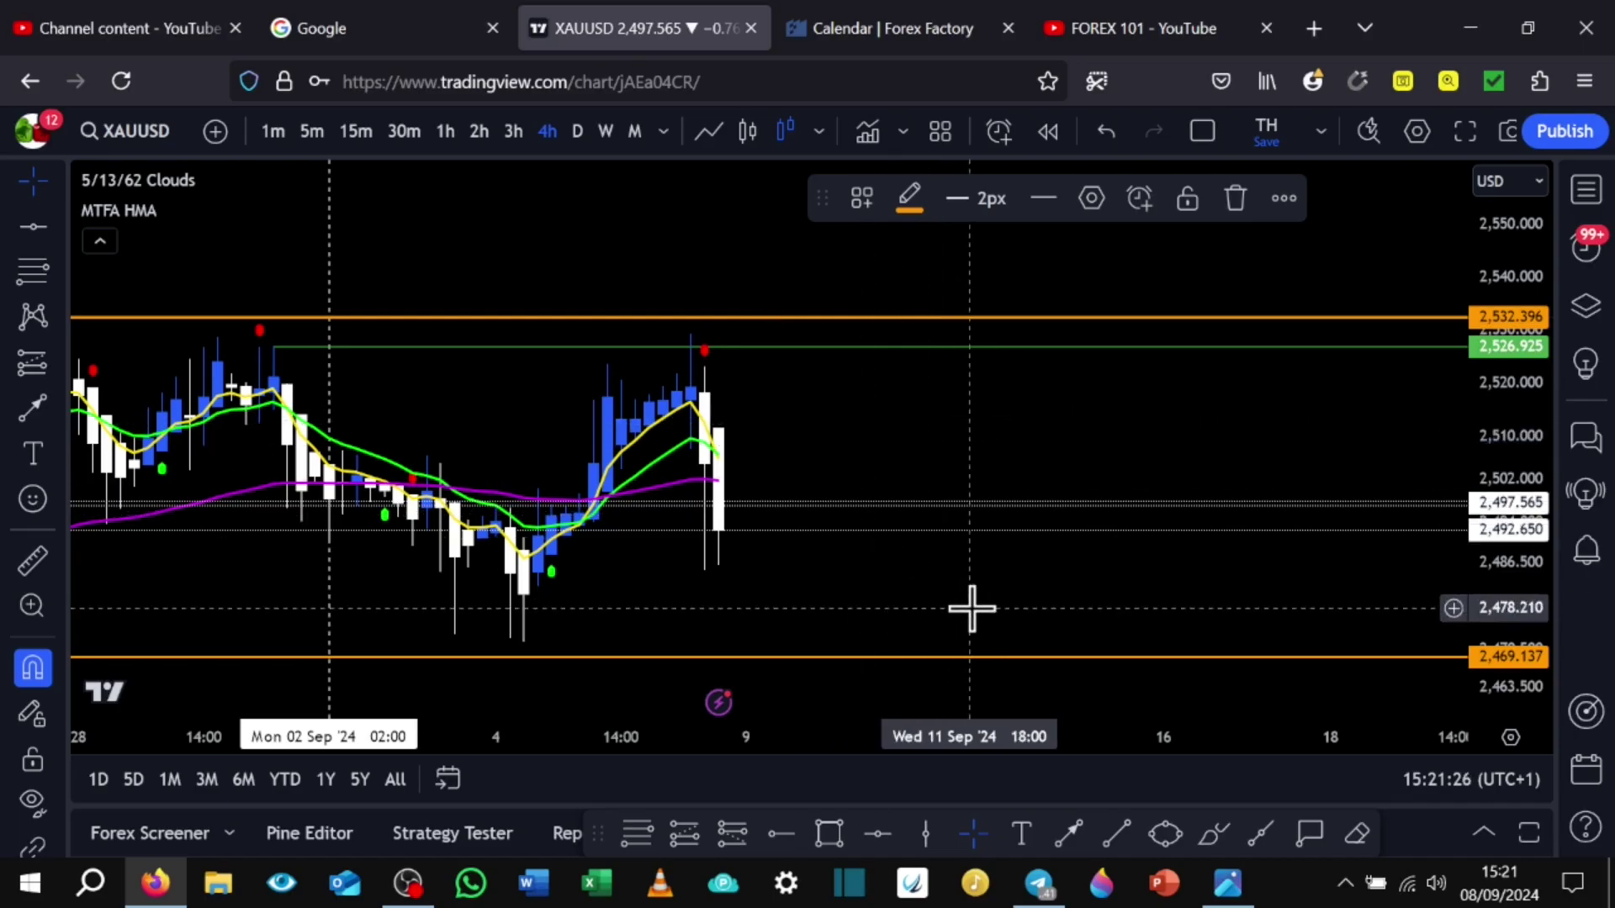
pyautogui.moveTo(971, 608); pyautogui.dragTo(894, 557)
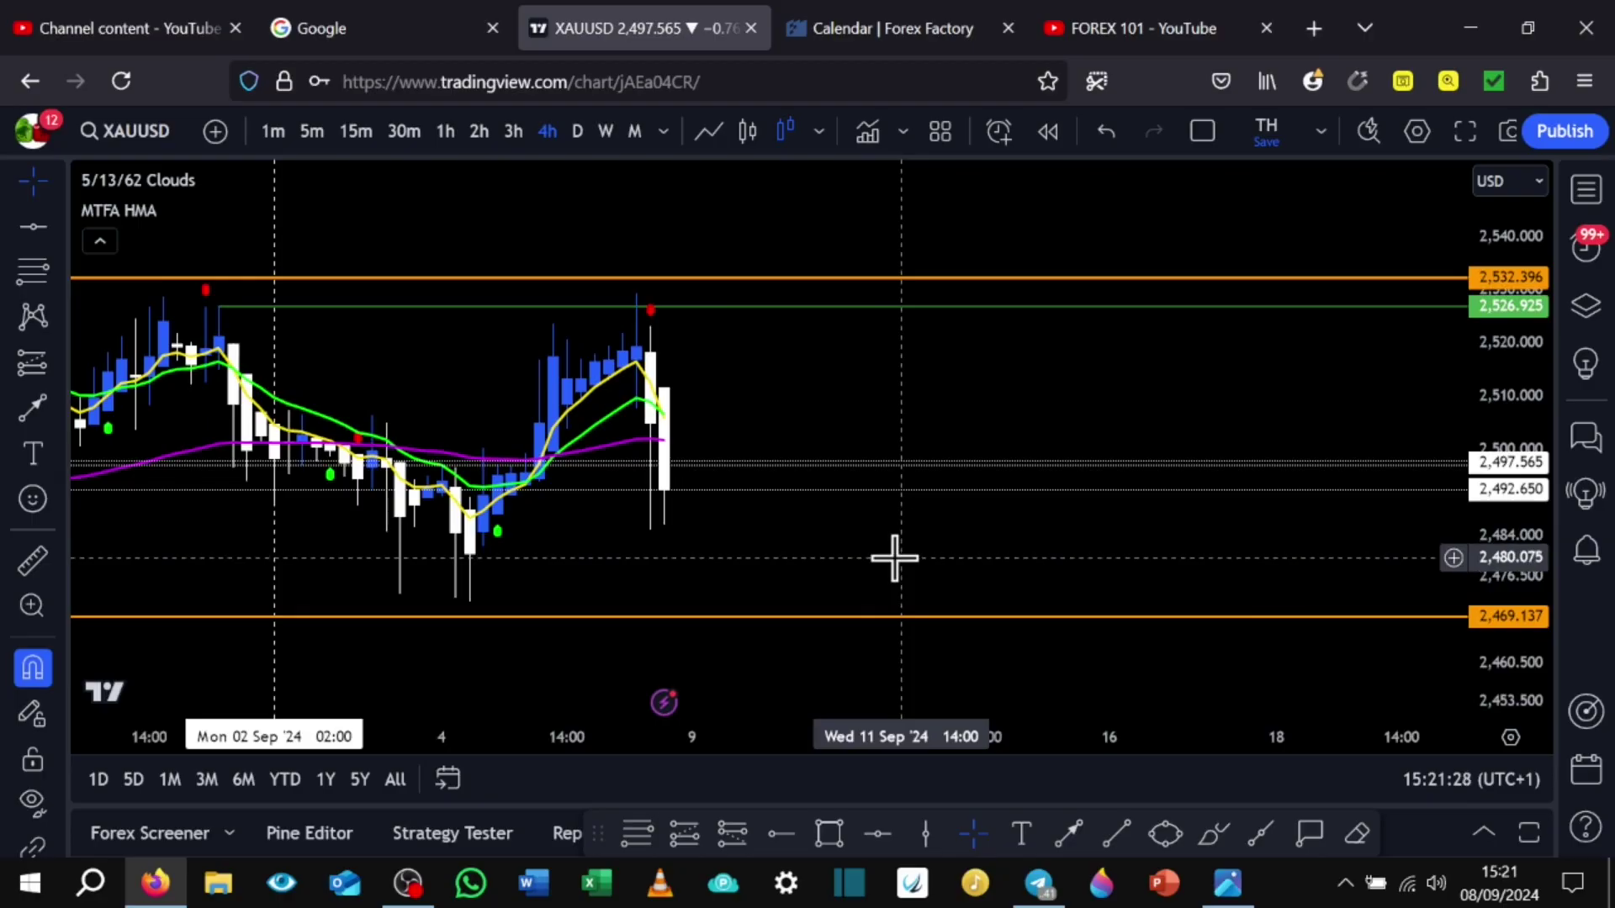
pyautogui.scroll(-3, 894, 557)
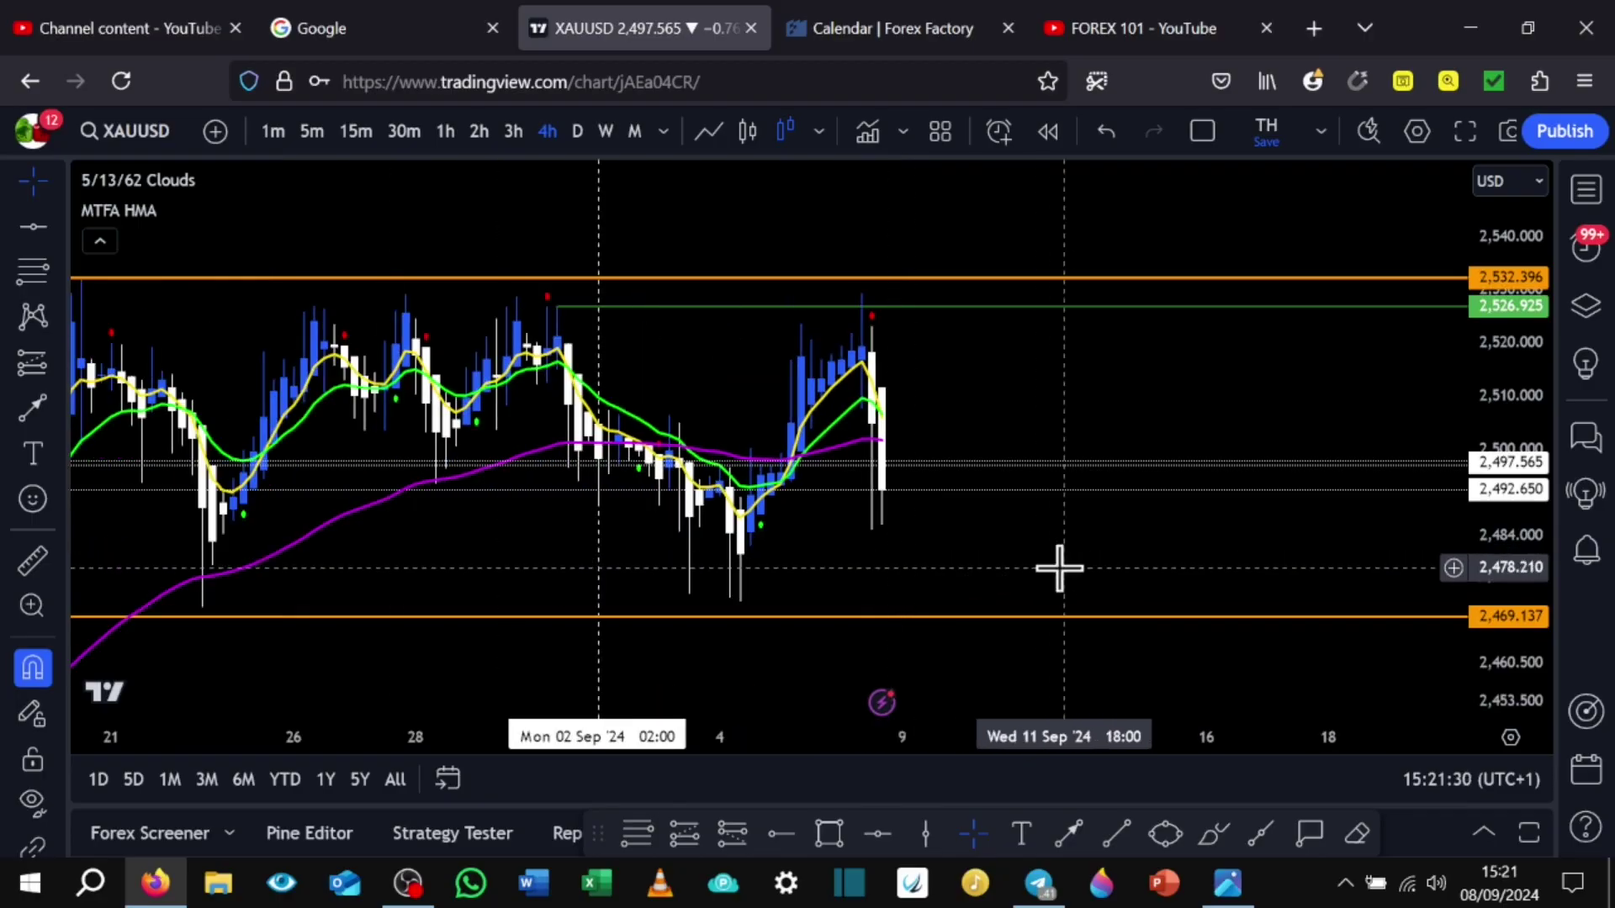
pyautogui.moveTo(1058, 569); pyautogui.dragTo(861, 552)
pyautogui.scroll(-2, 862, 552)
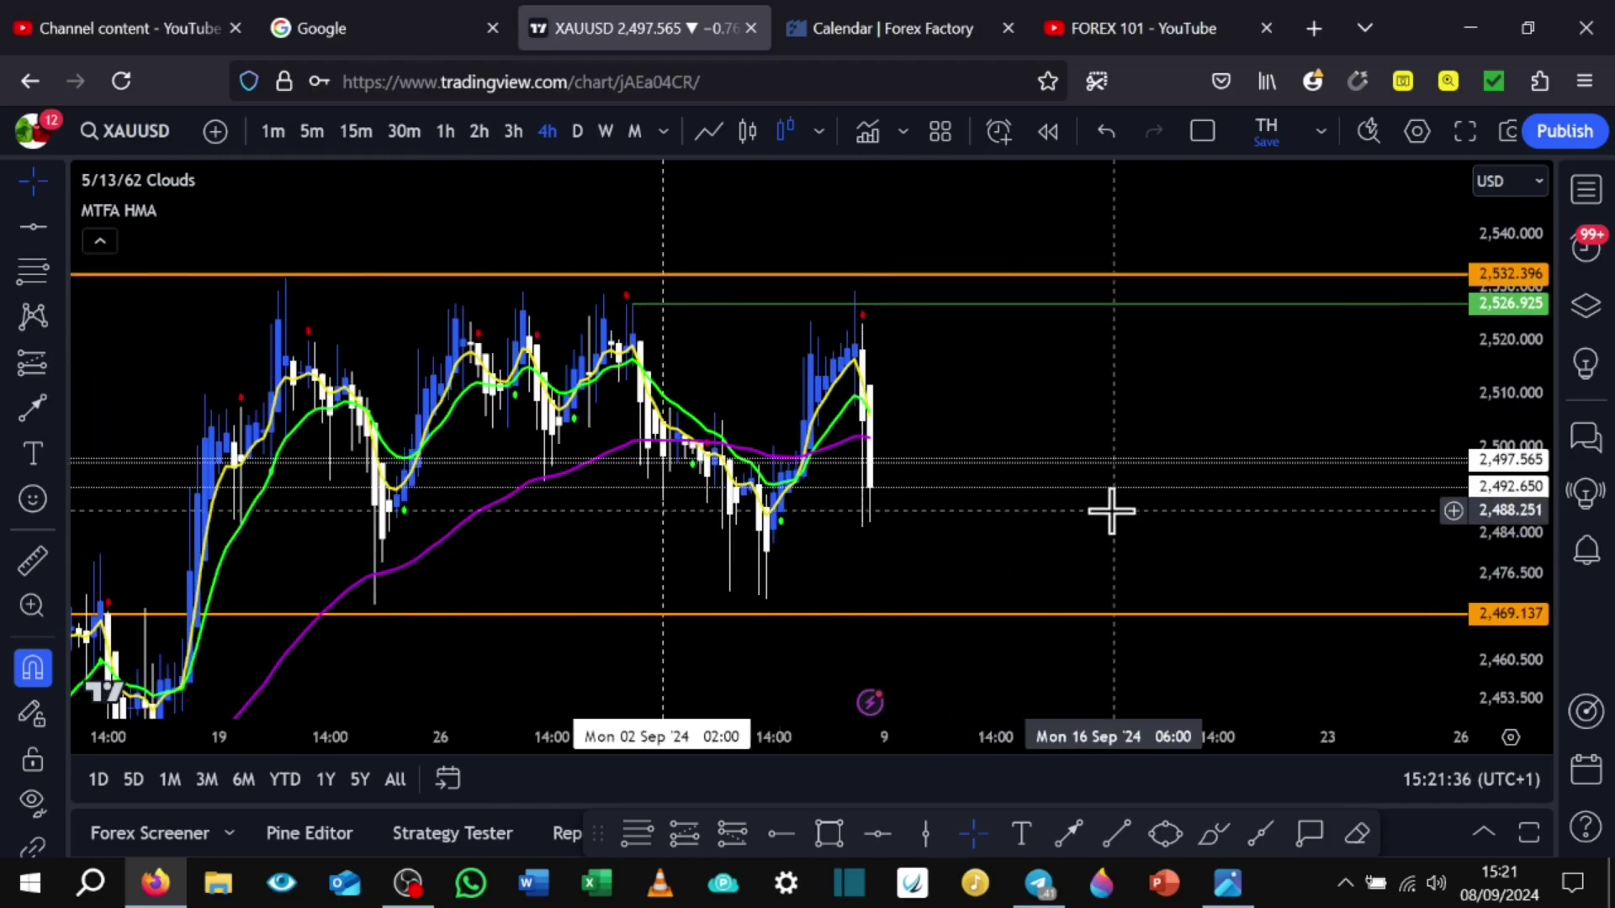
pyautogui.click(907, 296)
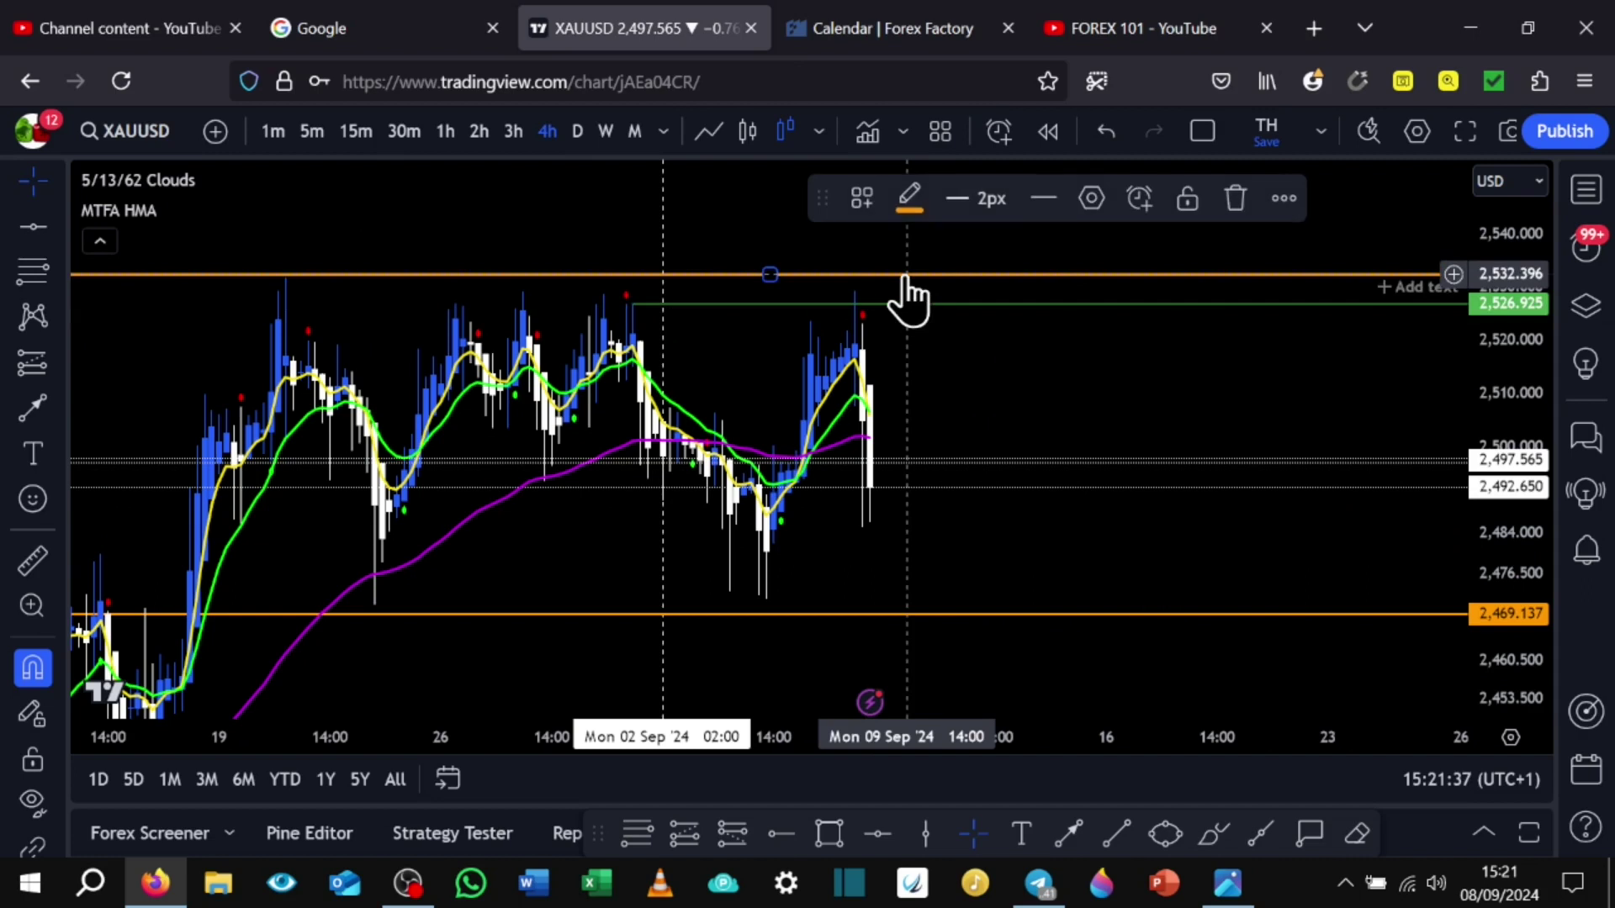
pyautogui.click(1233, 198)
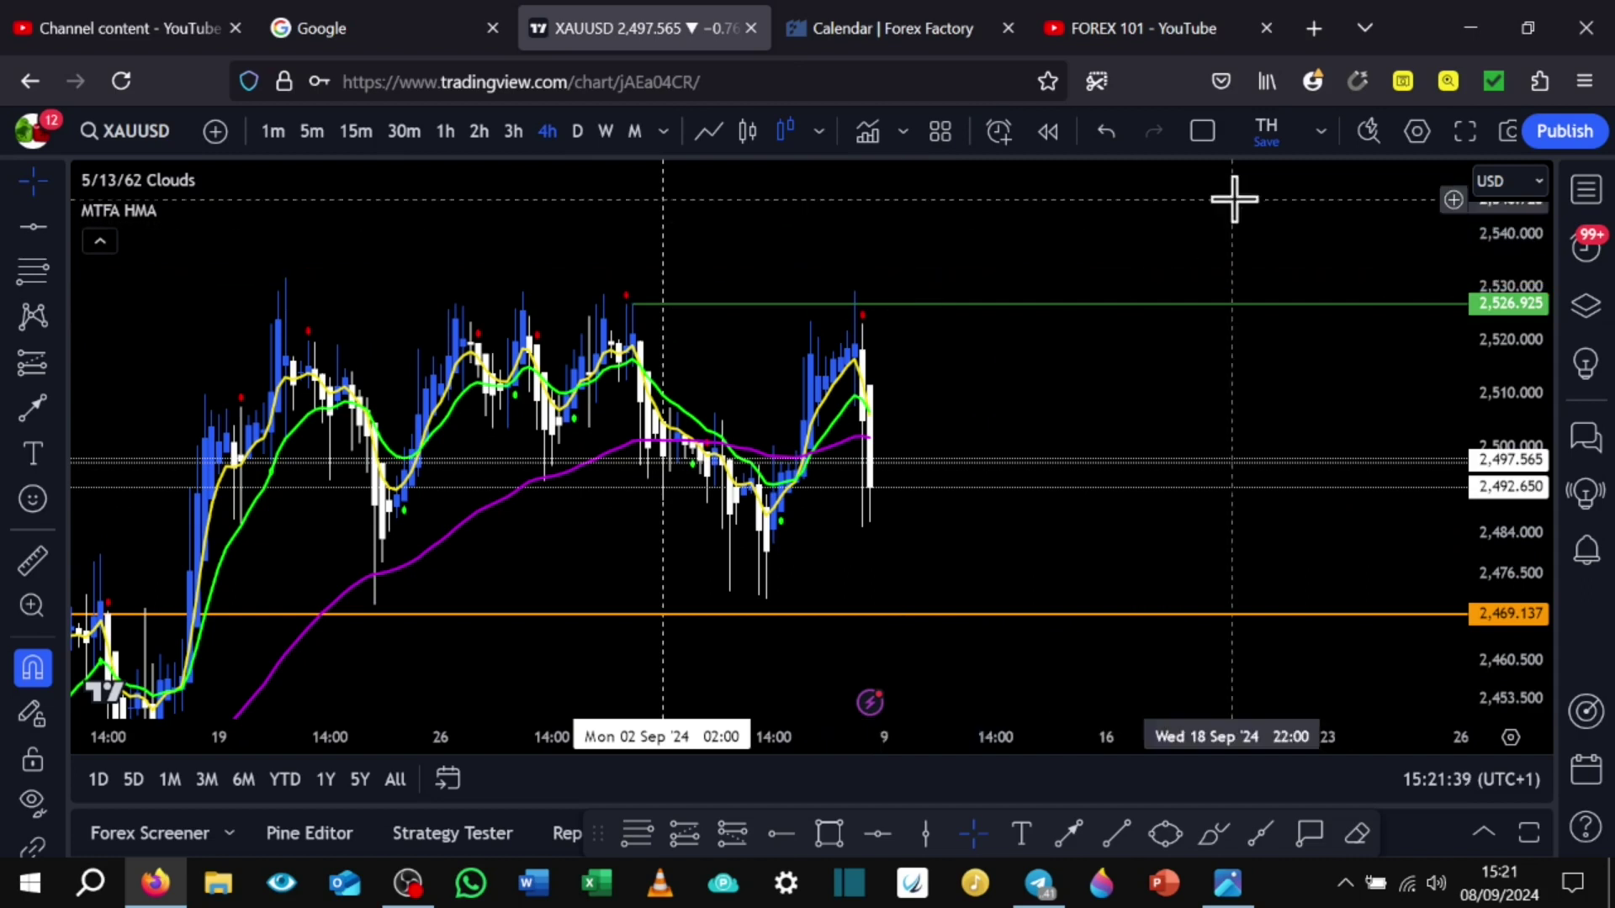
# Delete the orange 2,469.137 and green 2,526.925 horizontal lines
pyautogui.click(921, 618)
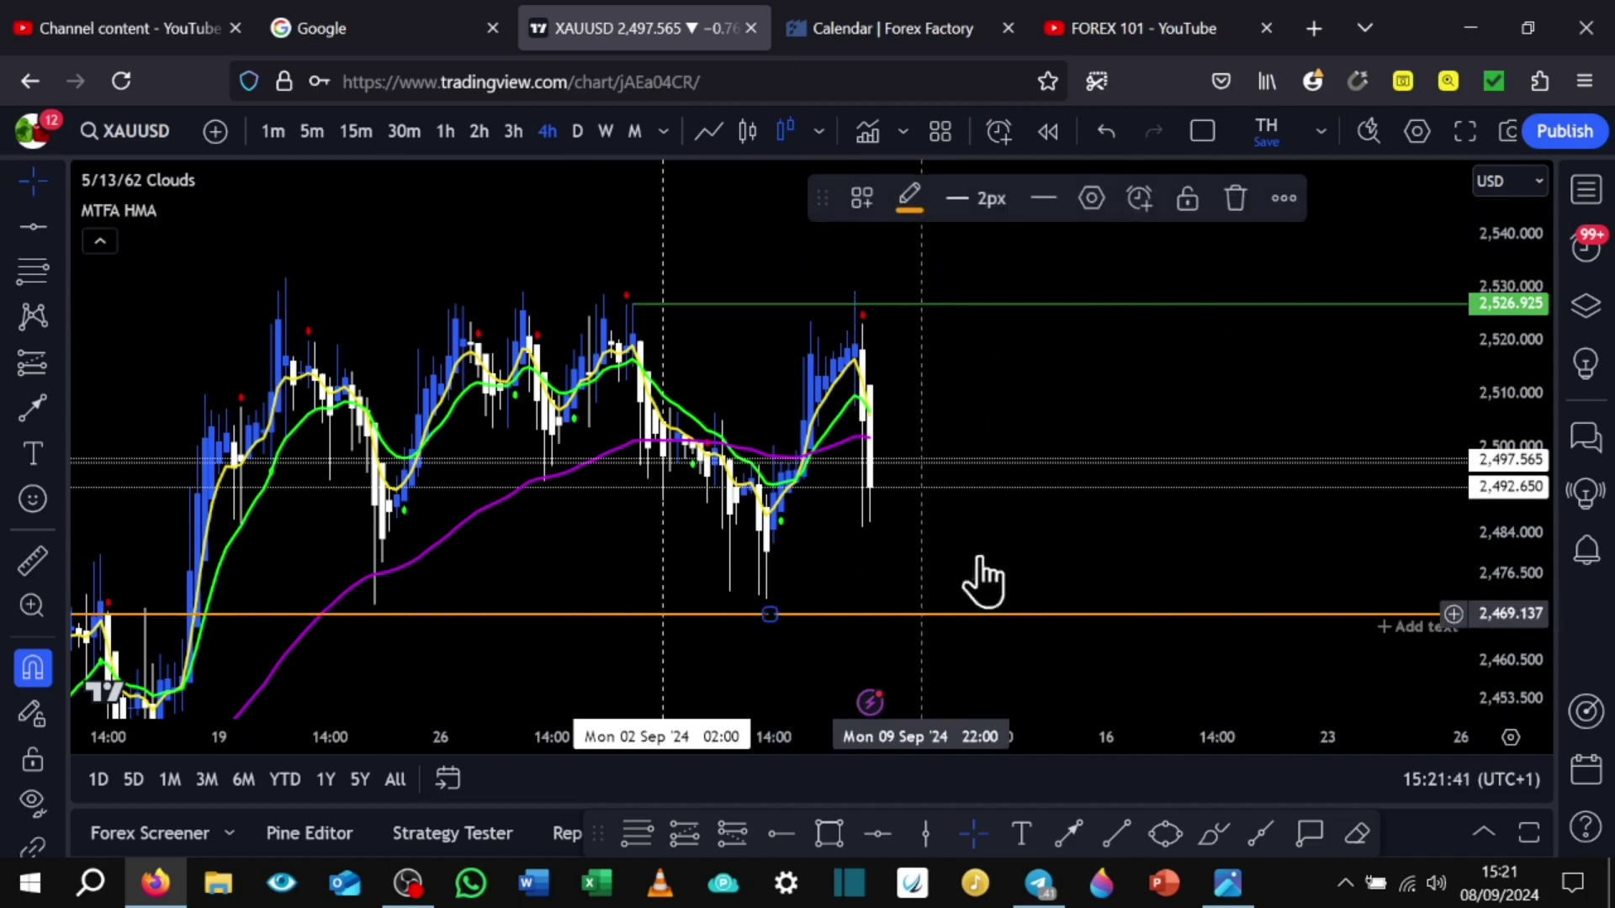
pyautogui.click(1235, 200)
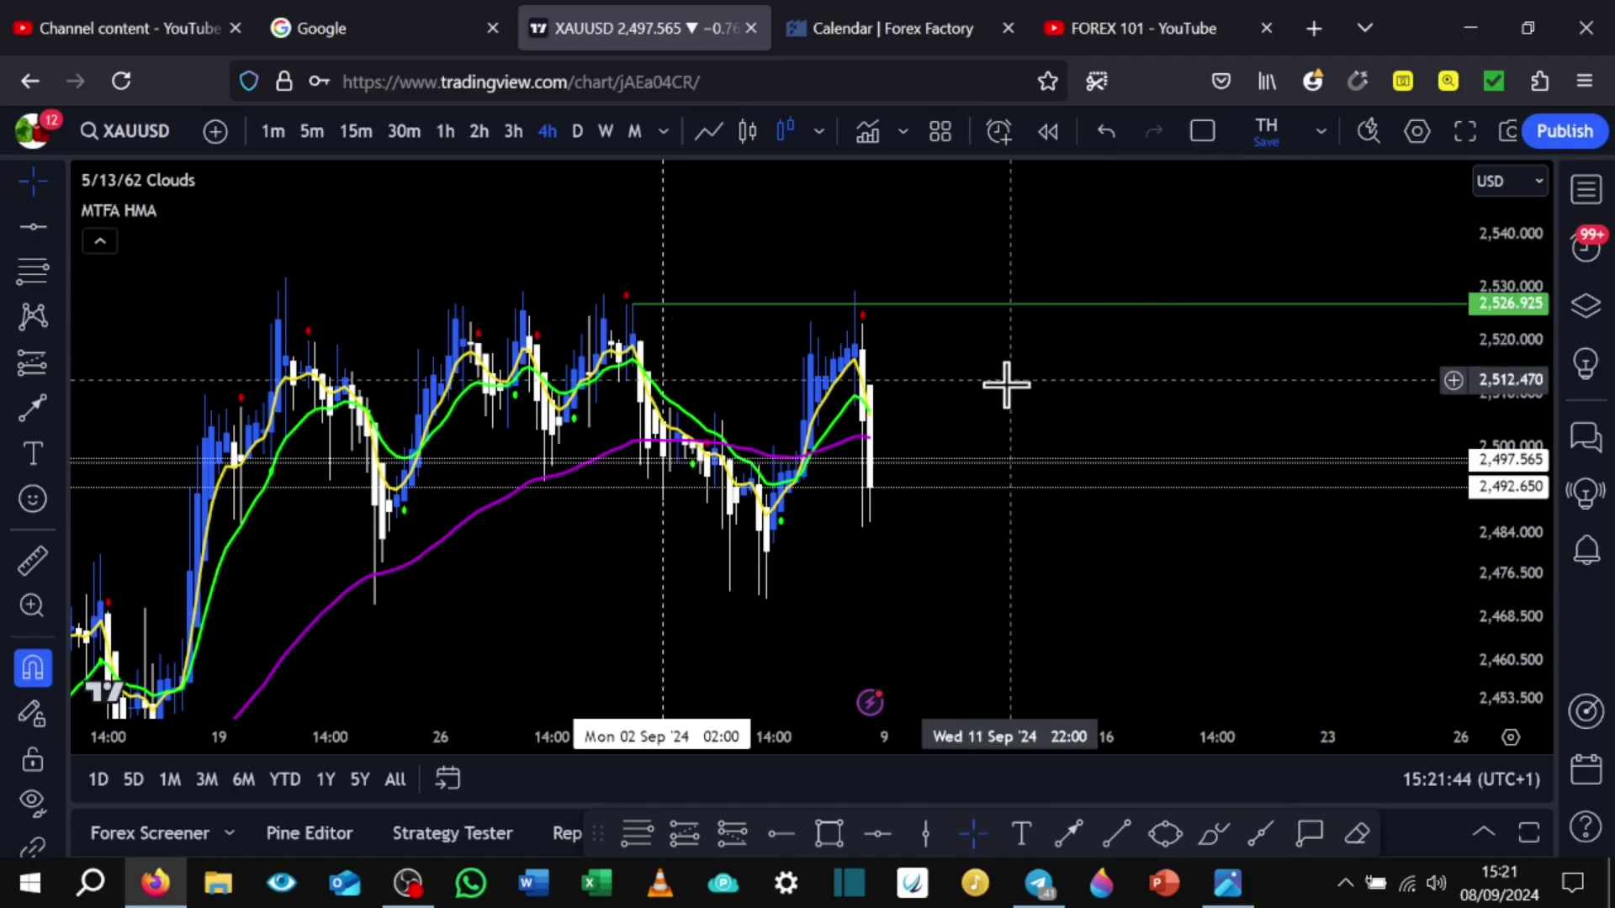
pyautogui.moveTo(1006, 385); pyautogui.dragTo(1287, 386)
pyautogui.click(1213, 297)
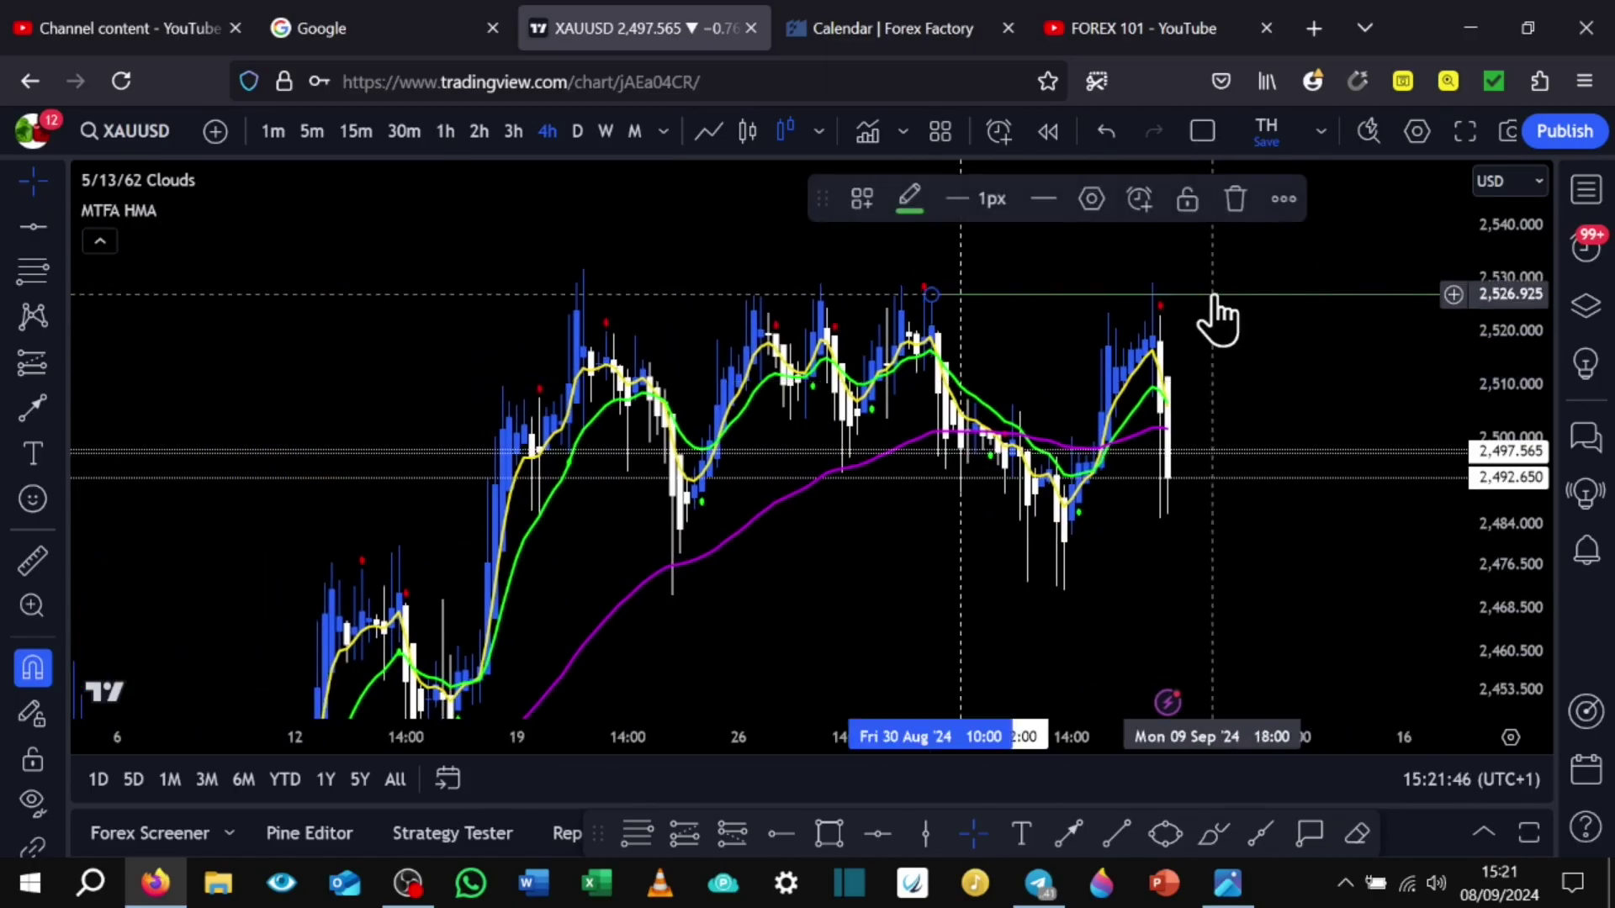
pyautogui.click(1234, 200)
# Frame the latest candles dropping to the 2,492.650 level in view
pyautogui.moveTo(1279, 480); pyautogui.dragTo(1304, 505)
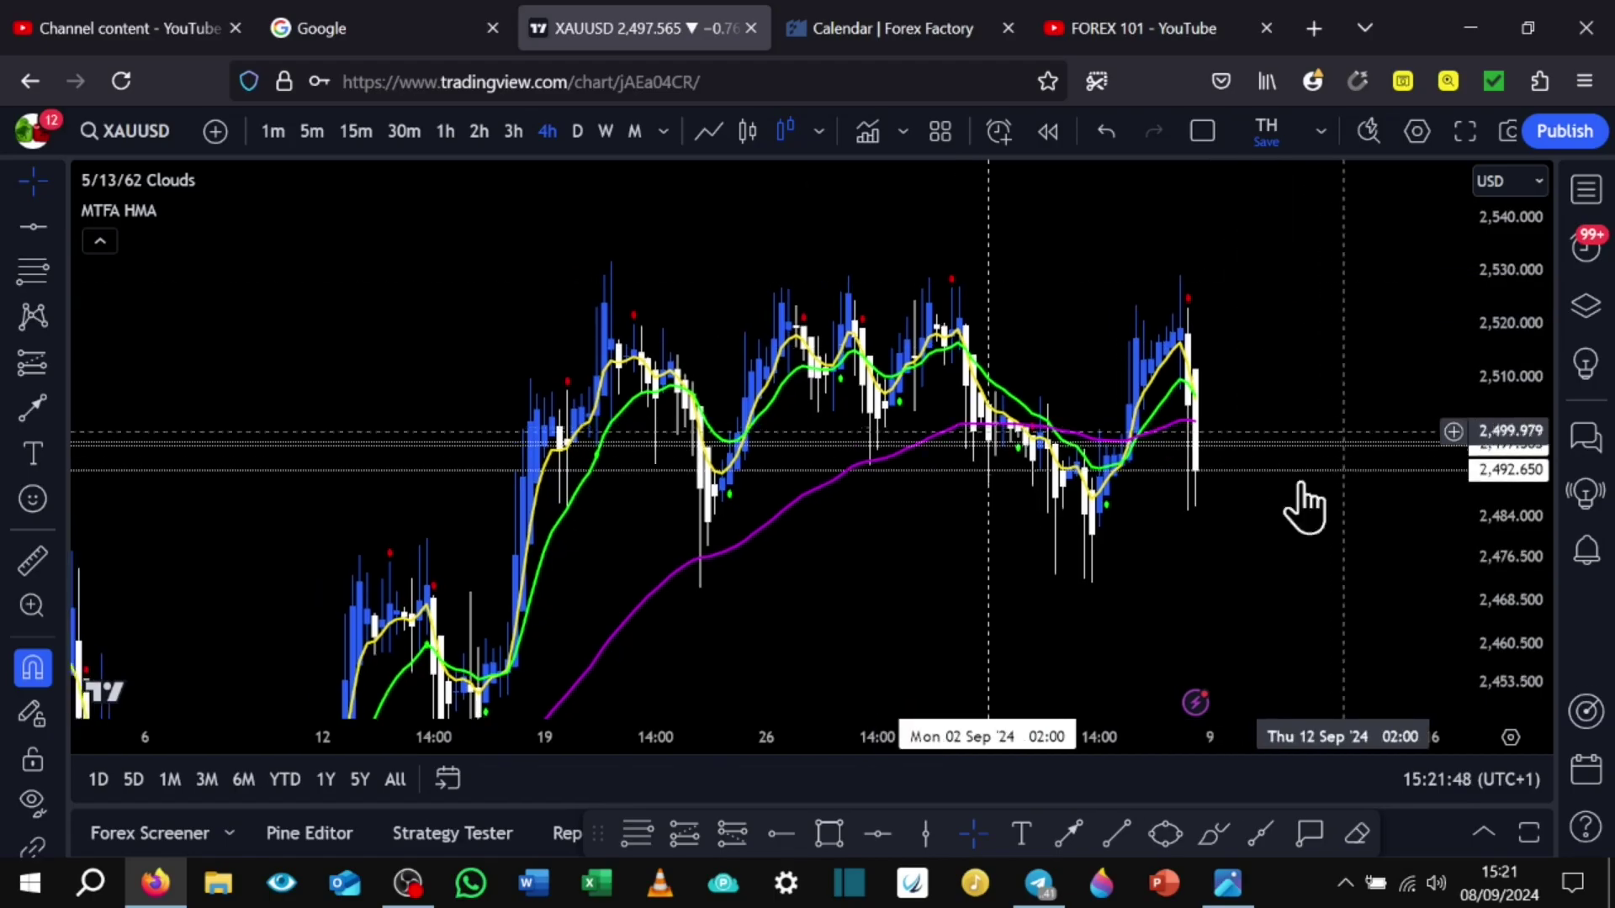
pyautogui.moveTo(1206, 593); pyautogui.dragTo(1269, 566)
pyautogui.scroll(6, 1250, 529)
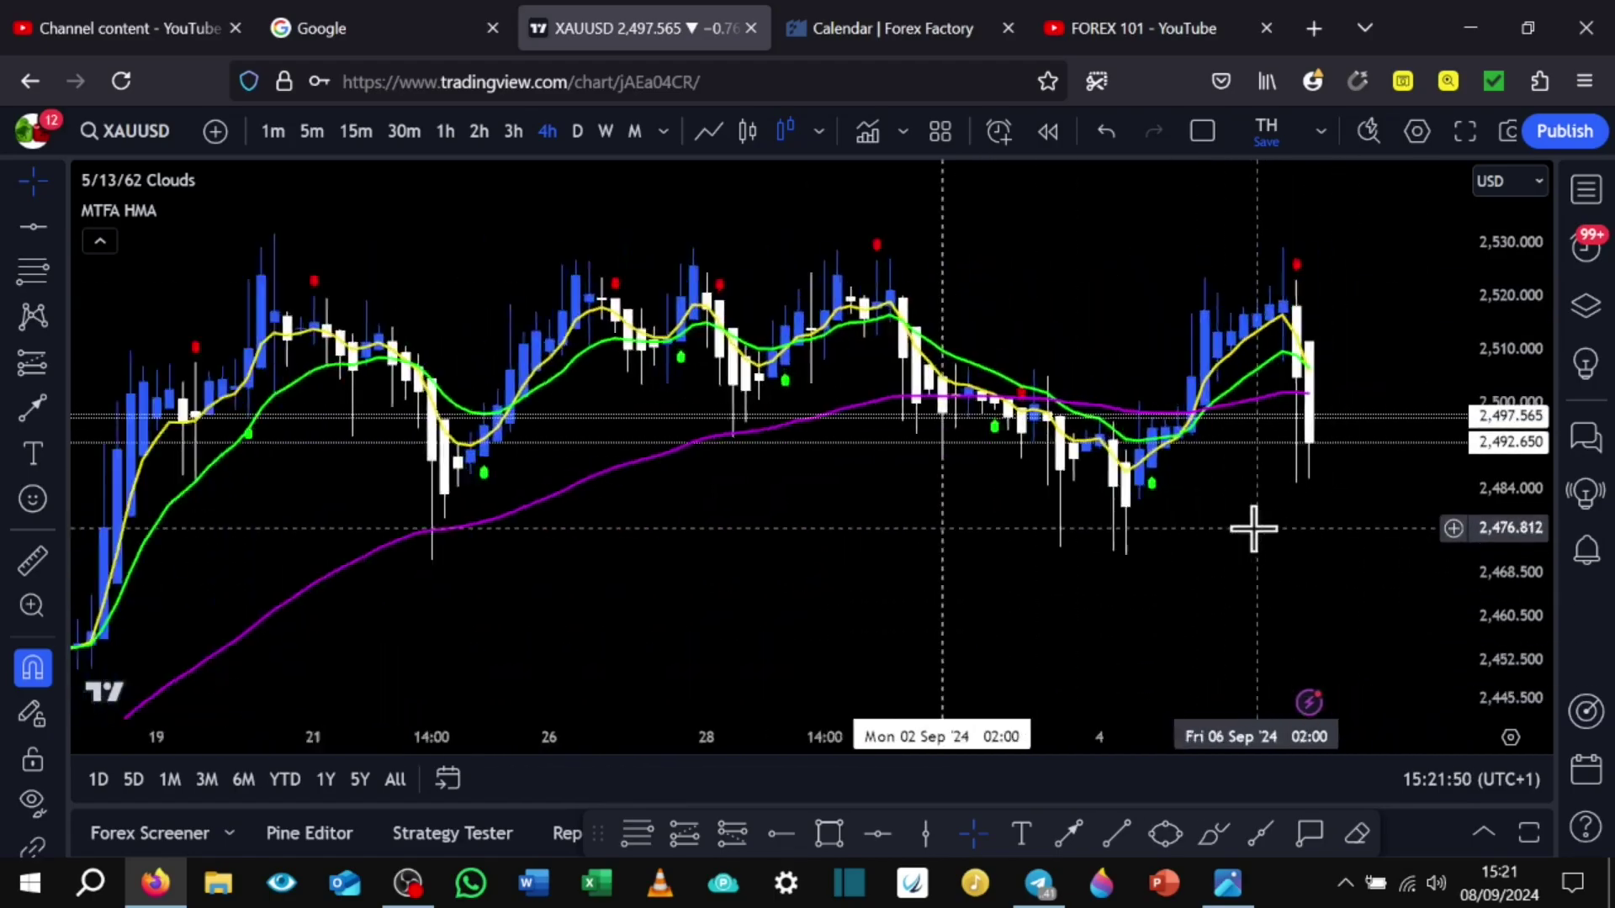
pyautogui.moveTo(1523, 579); pyautogui.dragTo(1492, 307)
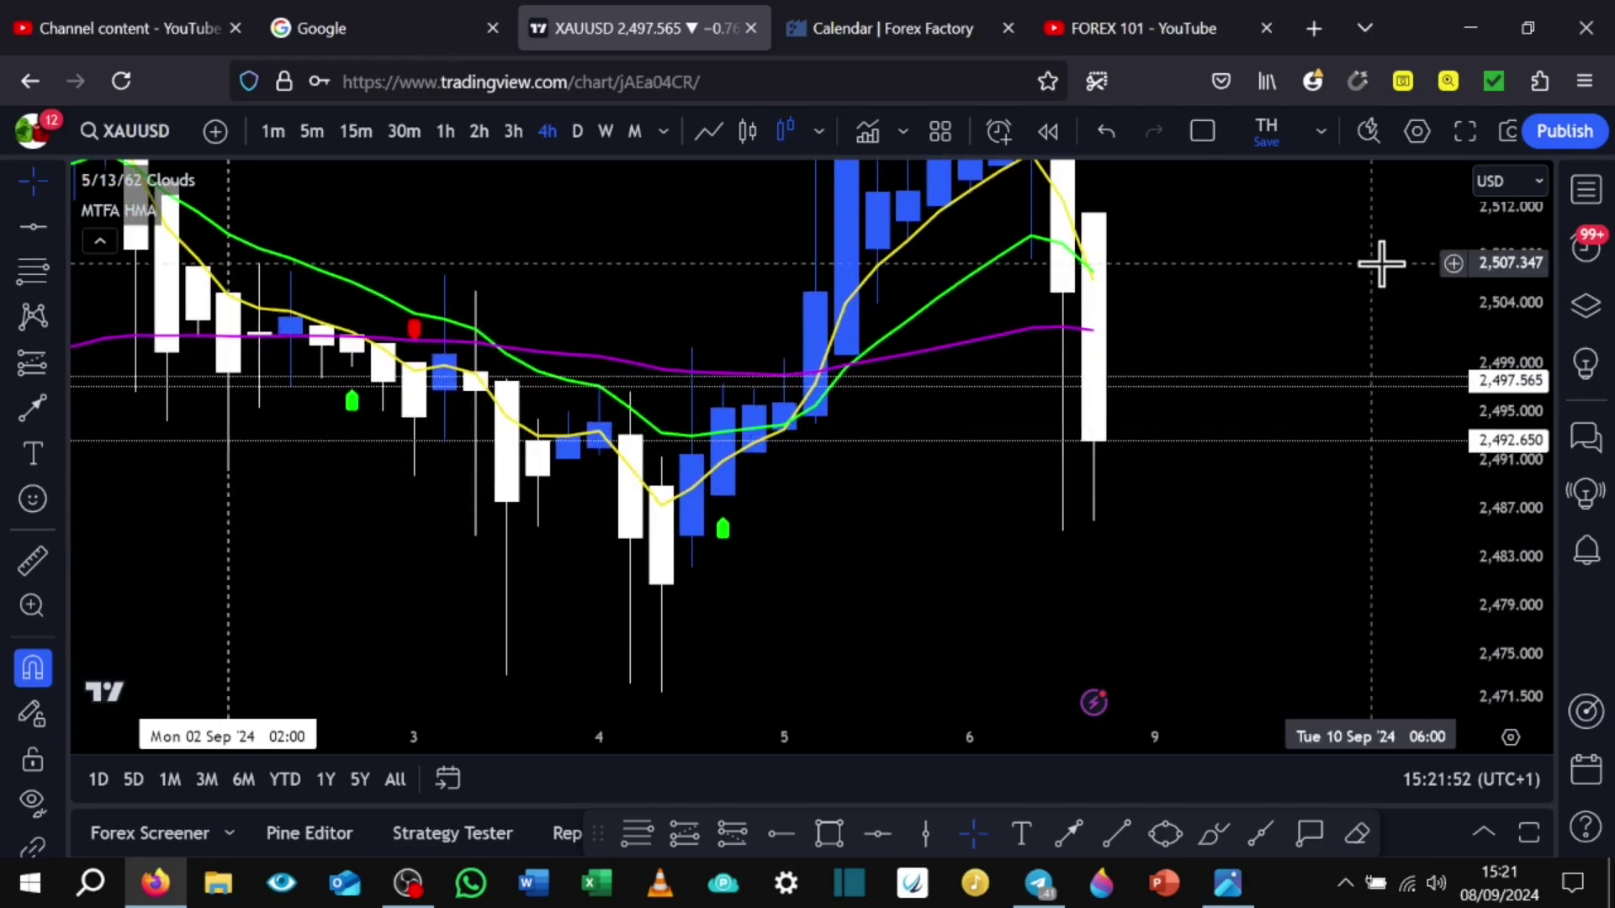
pyautogui.moveTo(1380, 260); pyautogui.dragTo(1198, 509)
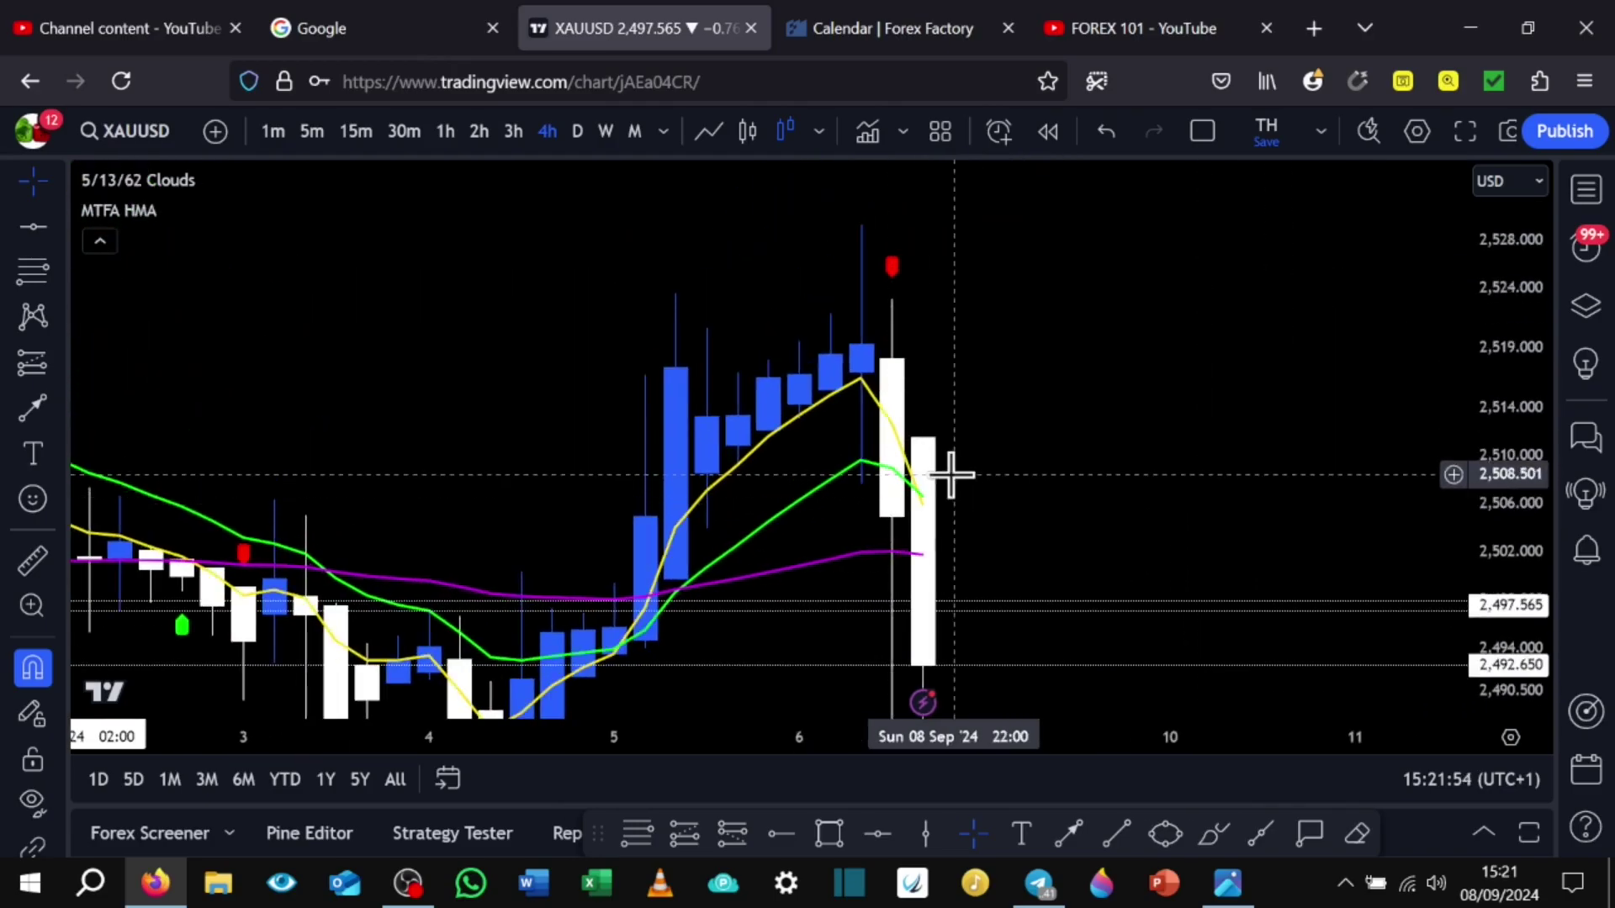
pyautogui.moveTo(1164, 488); pyautogui.dragTo(1053, 394)
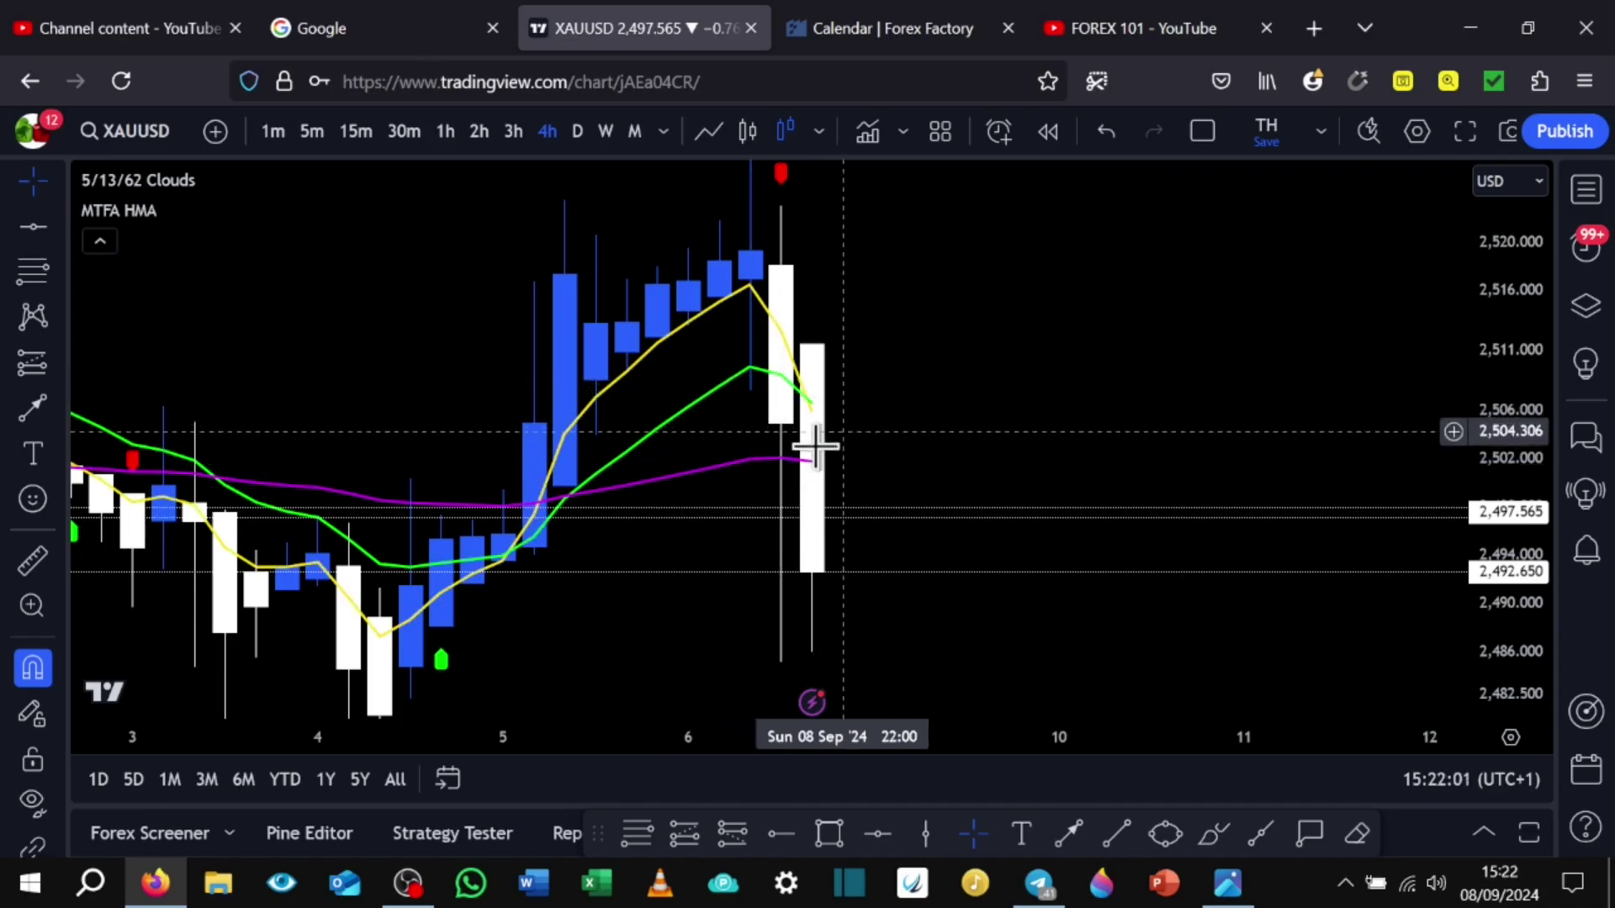
pyautogui.moveTo(933, 631); pyautogui.dragTo(903, 582)
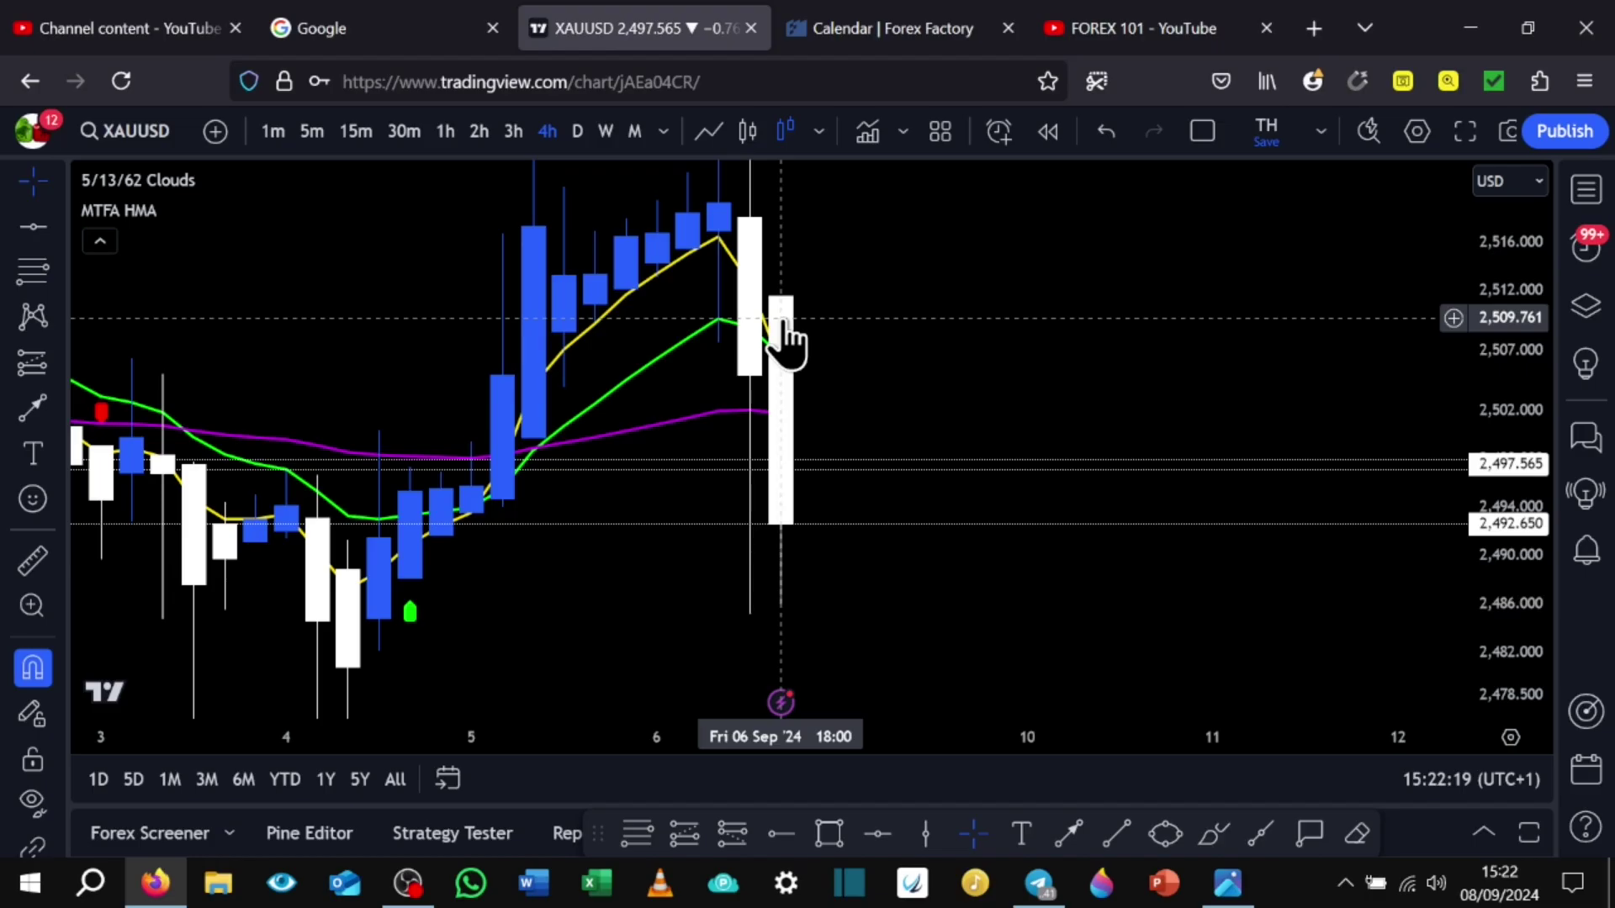
# Switch the chart to EURUSD from the FOREX watchlist
pyautogui.doubleClick(1513, 331)
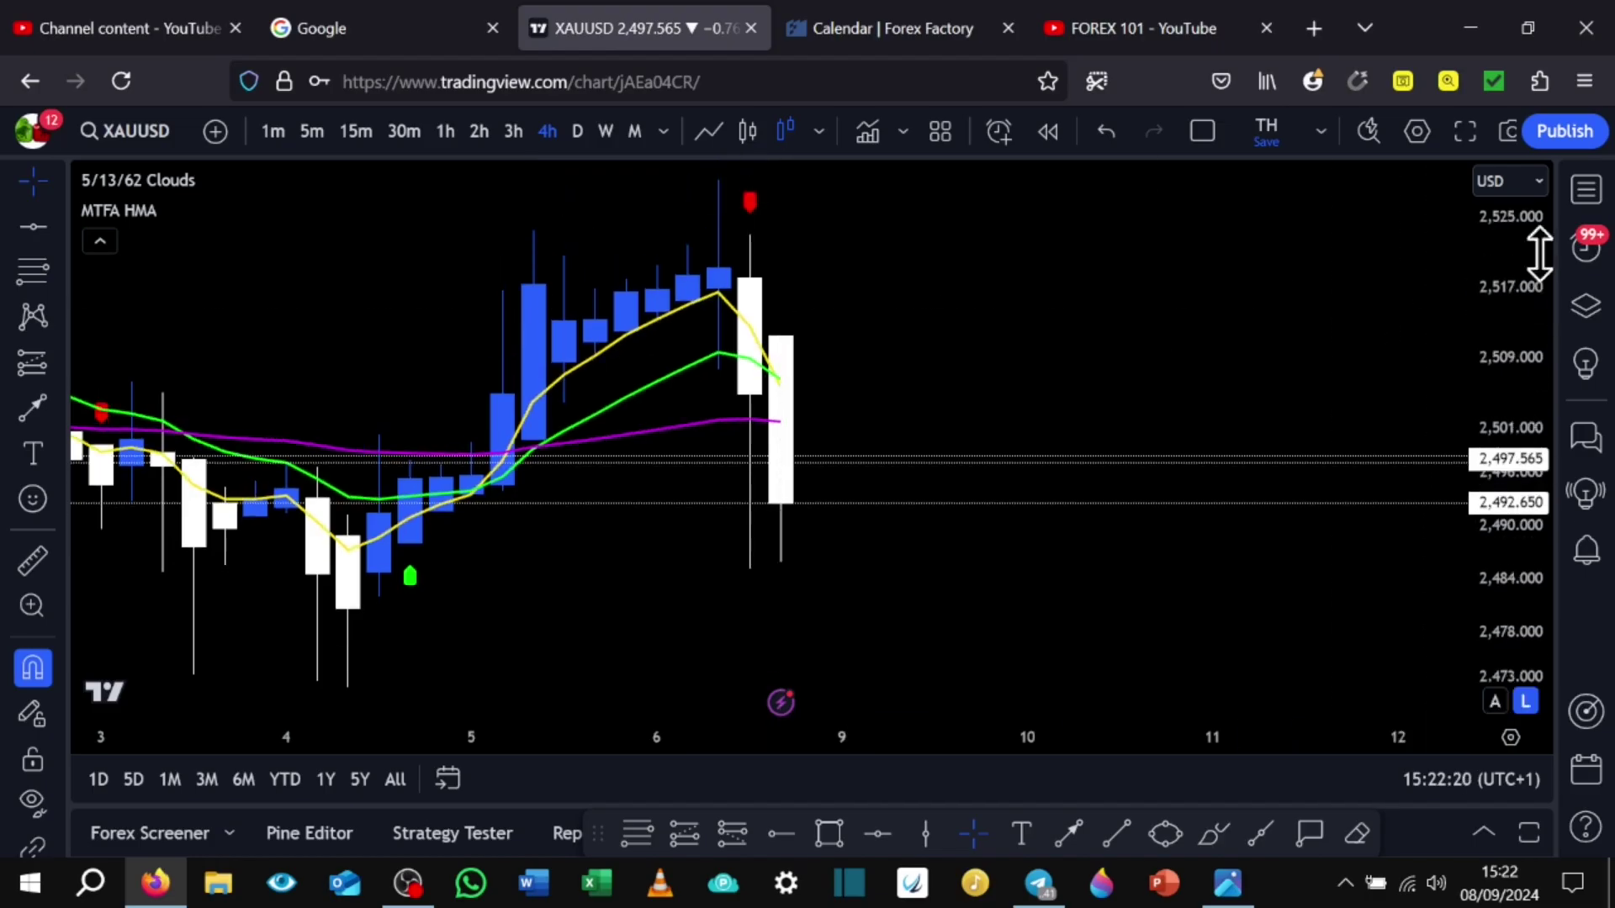
pyautogui.click(1588, 191)
pyautogui.click(1235, 188)
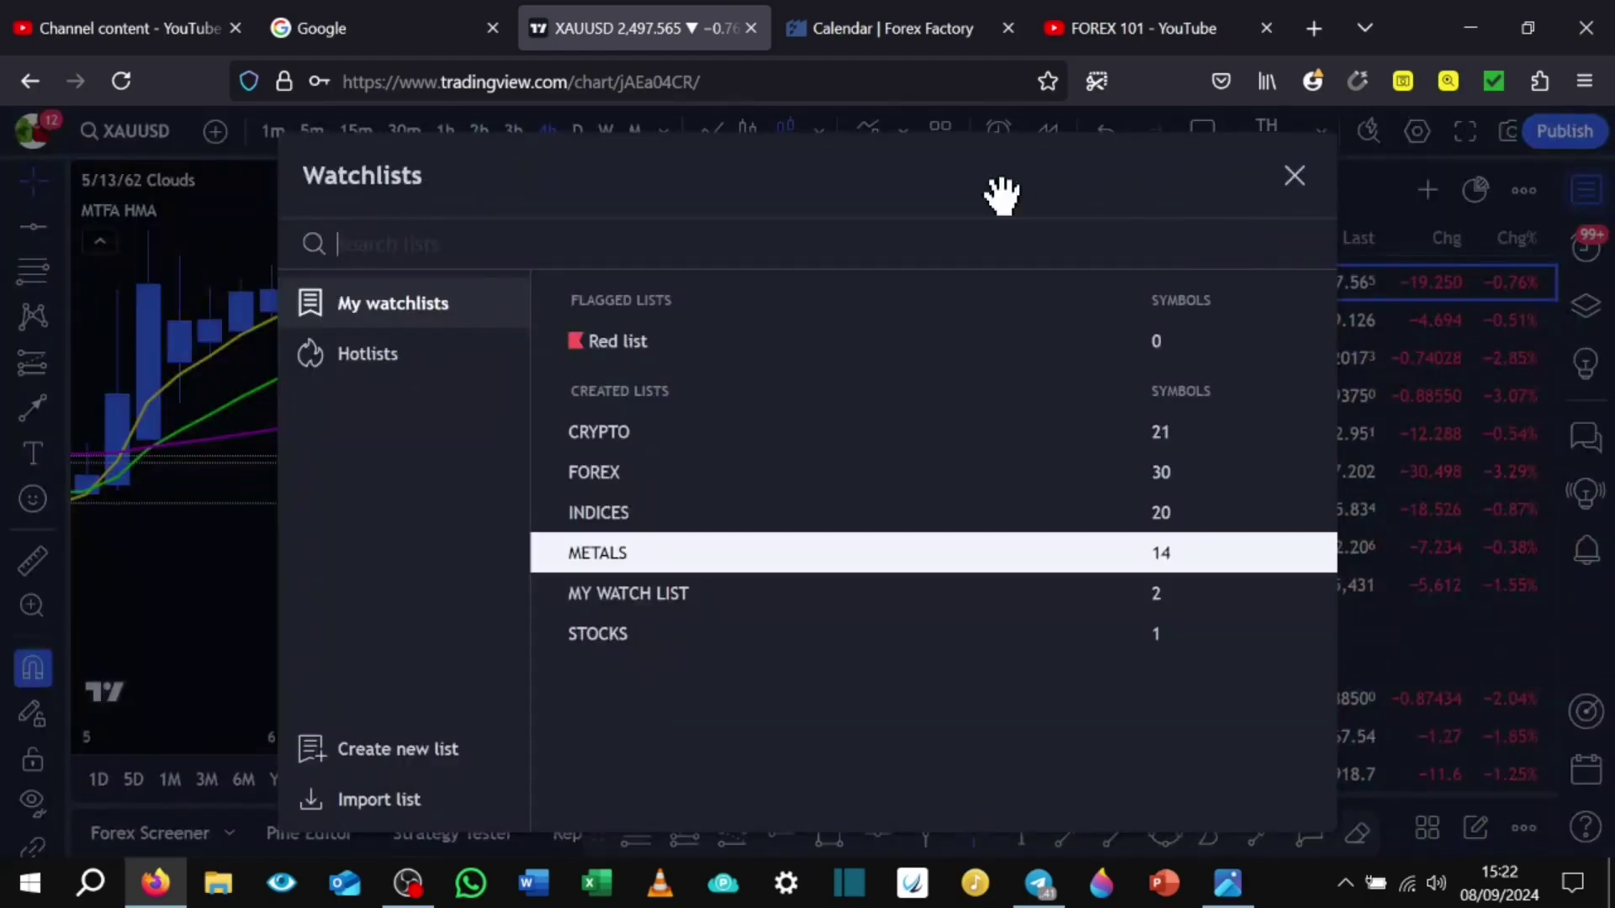
pyautogui.click(802, 486)
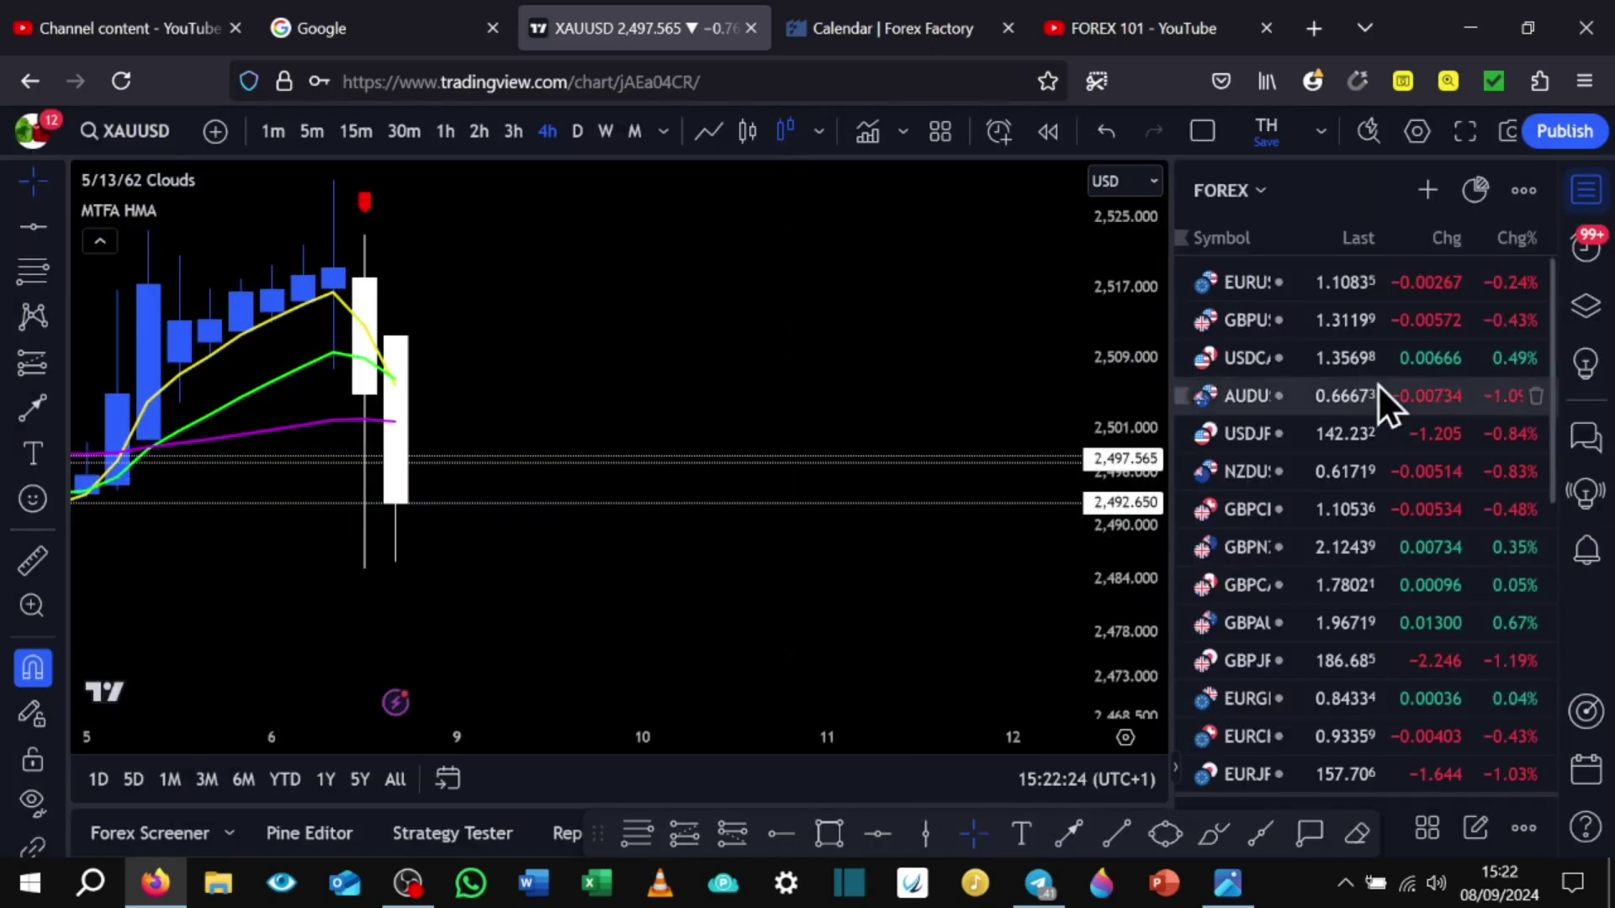
pyautogui.click(1327, 286)
pyautogui.click(1586, 190)
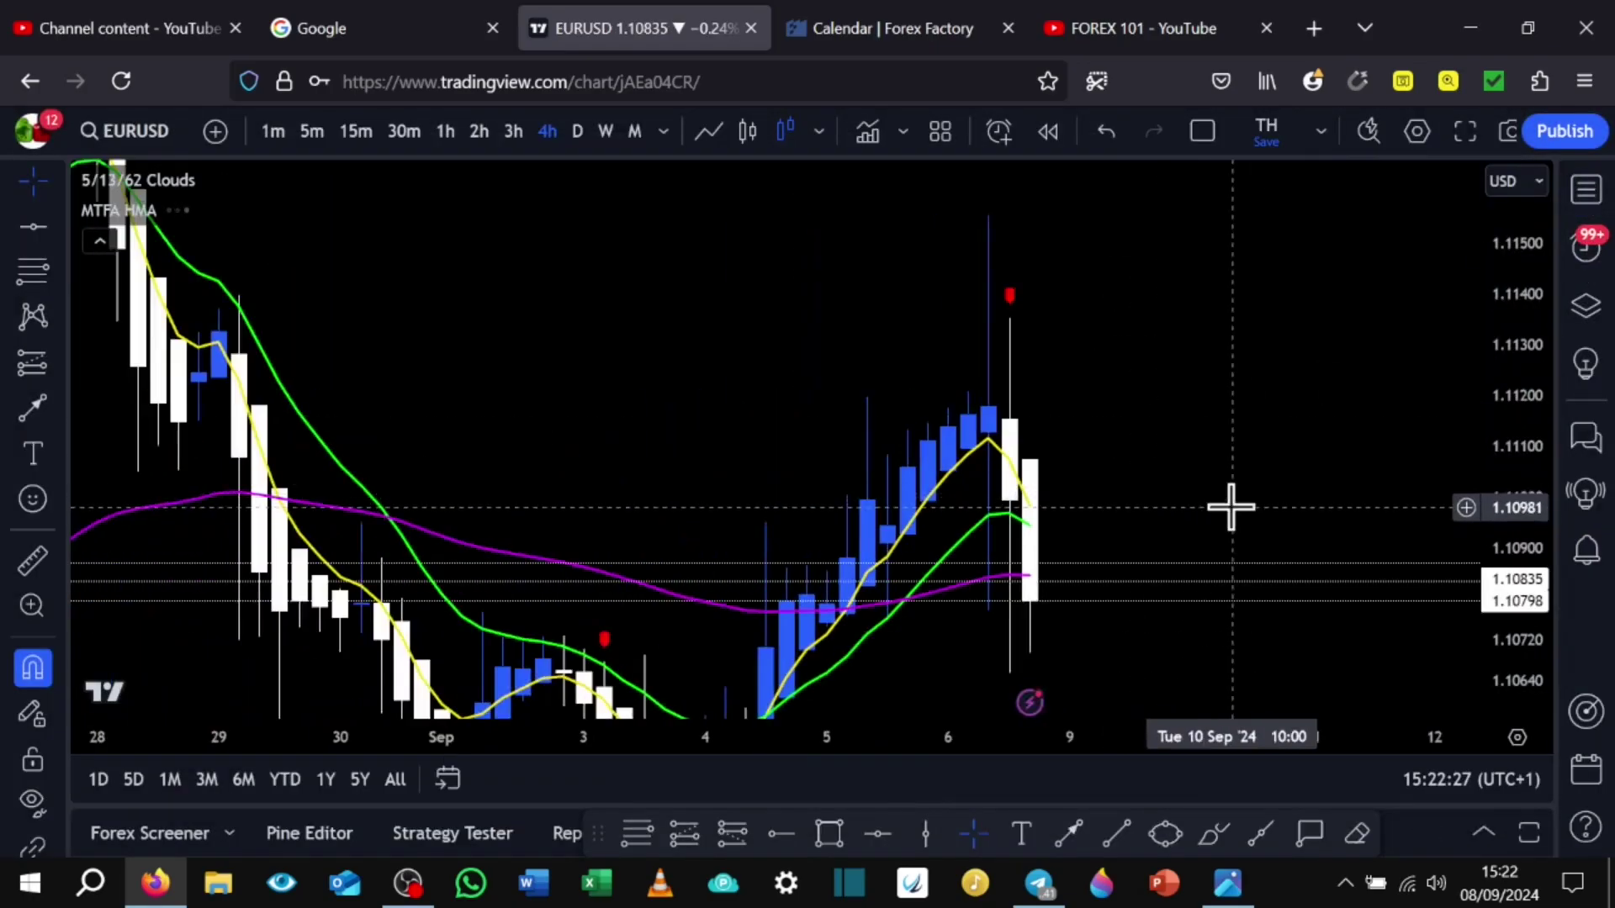
# Pan, zoom and compress the EURUSD price scale to cover late August to the latest candles
pyautogui.scroll(-3, 1231, 507)
pyautogui.moveTo(1254, 382); pyautogui.dragTo(1160, 231)
pyautogui.moveTo(1236, 494); pyautogui.dragTo(1025, 677)
pyautogui.moveTo(1510, 313); pyautogui.dragTo(1513, 484)
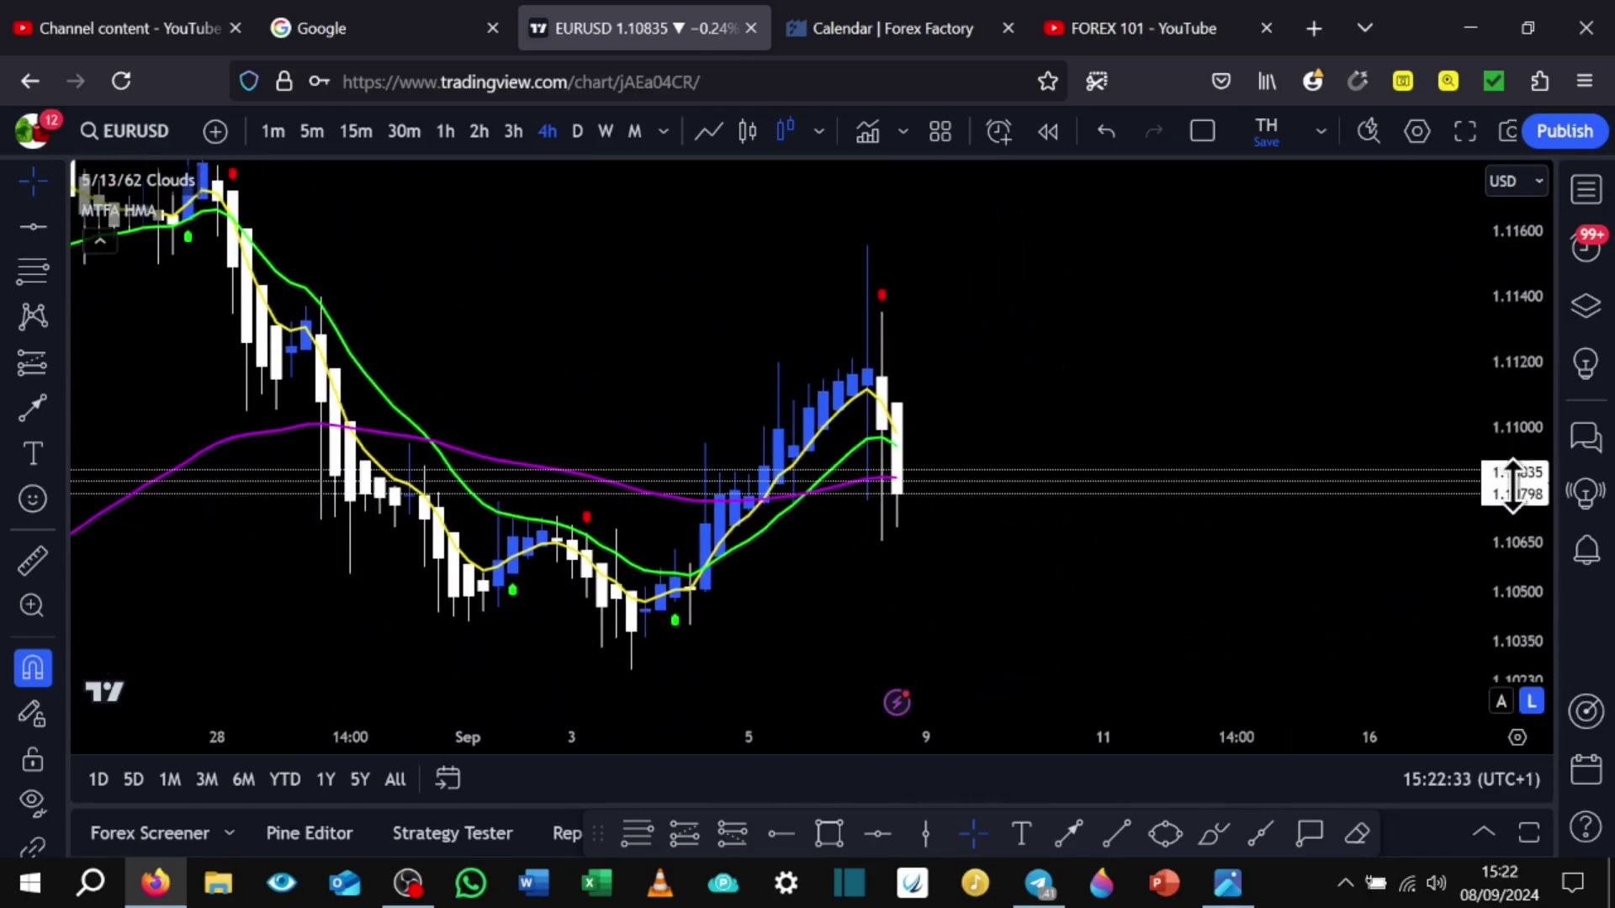
pyautogui.moveTo(965, 562); pyautogui.dragTo(1226, 544)
pyautogui.scroll(2, 1222, 544)
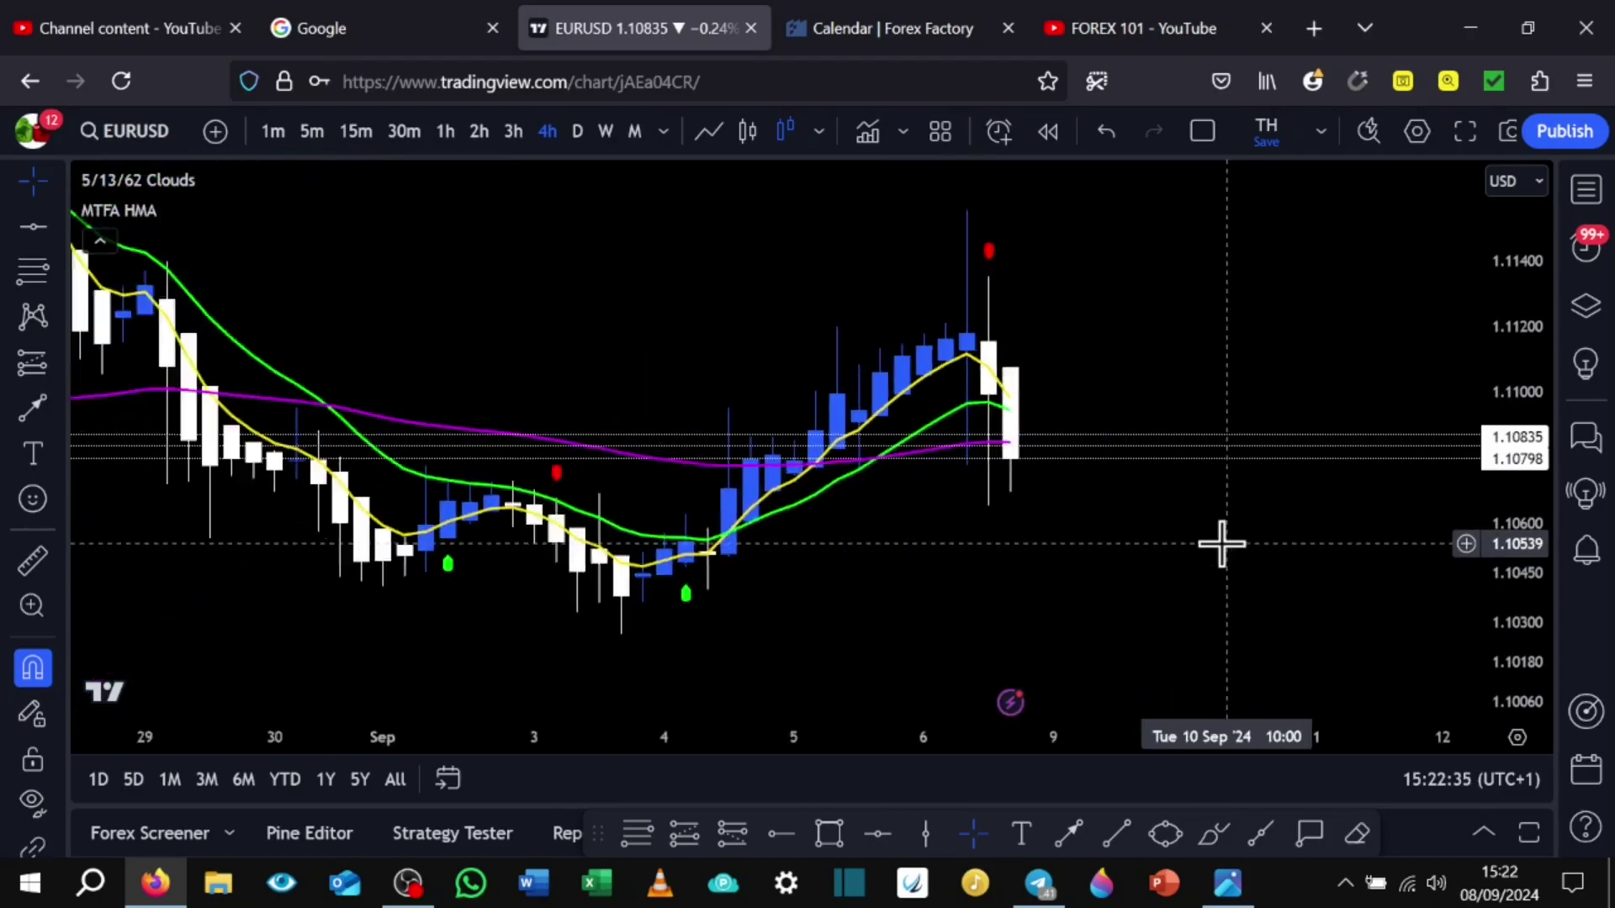
pyautogui.scroll(1, 1222, 544)
pyautogui.moveTo(1523, 328); pyautogui.dragTo(1524, 353)
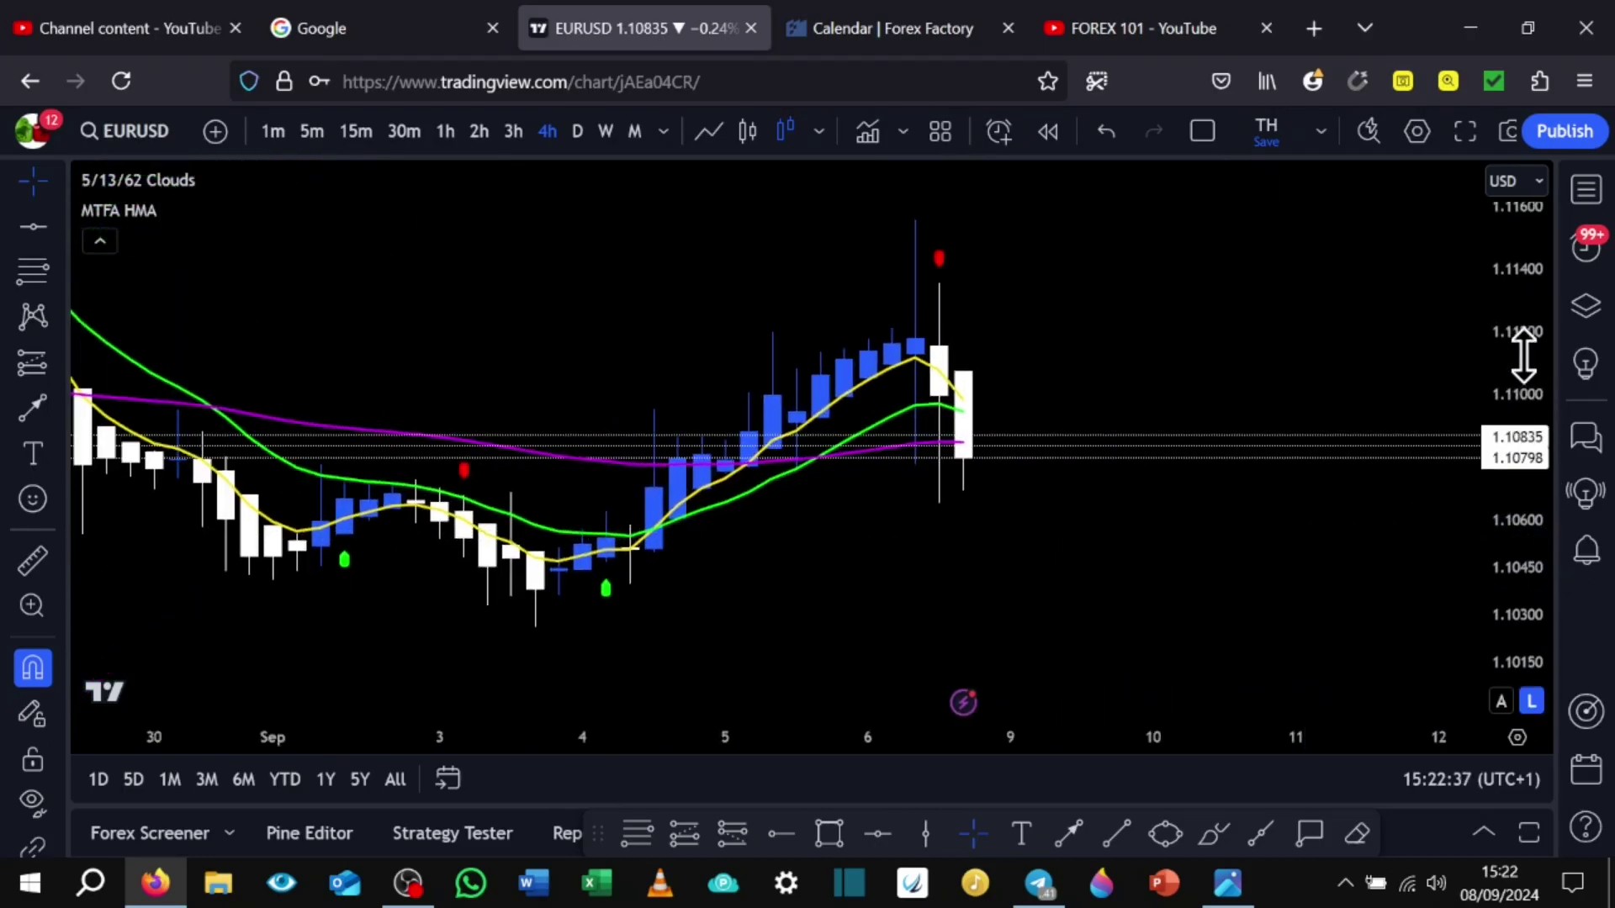
pyautogui.scroll(-2, 1460, 440)
pyautogui.scroll(2, 1543, 547)
pyautogui.scroll(2, 1531, 602)
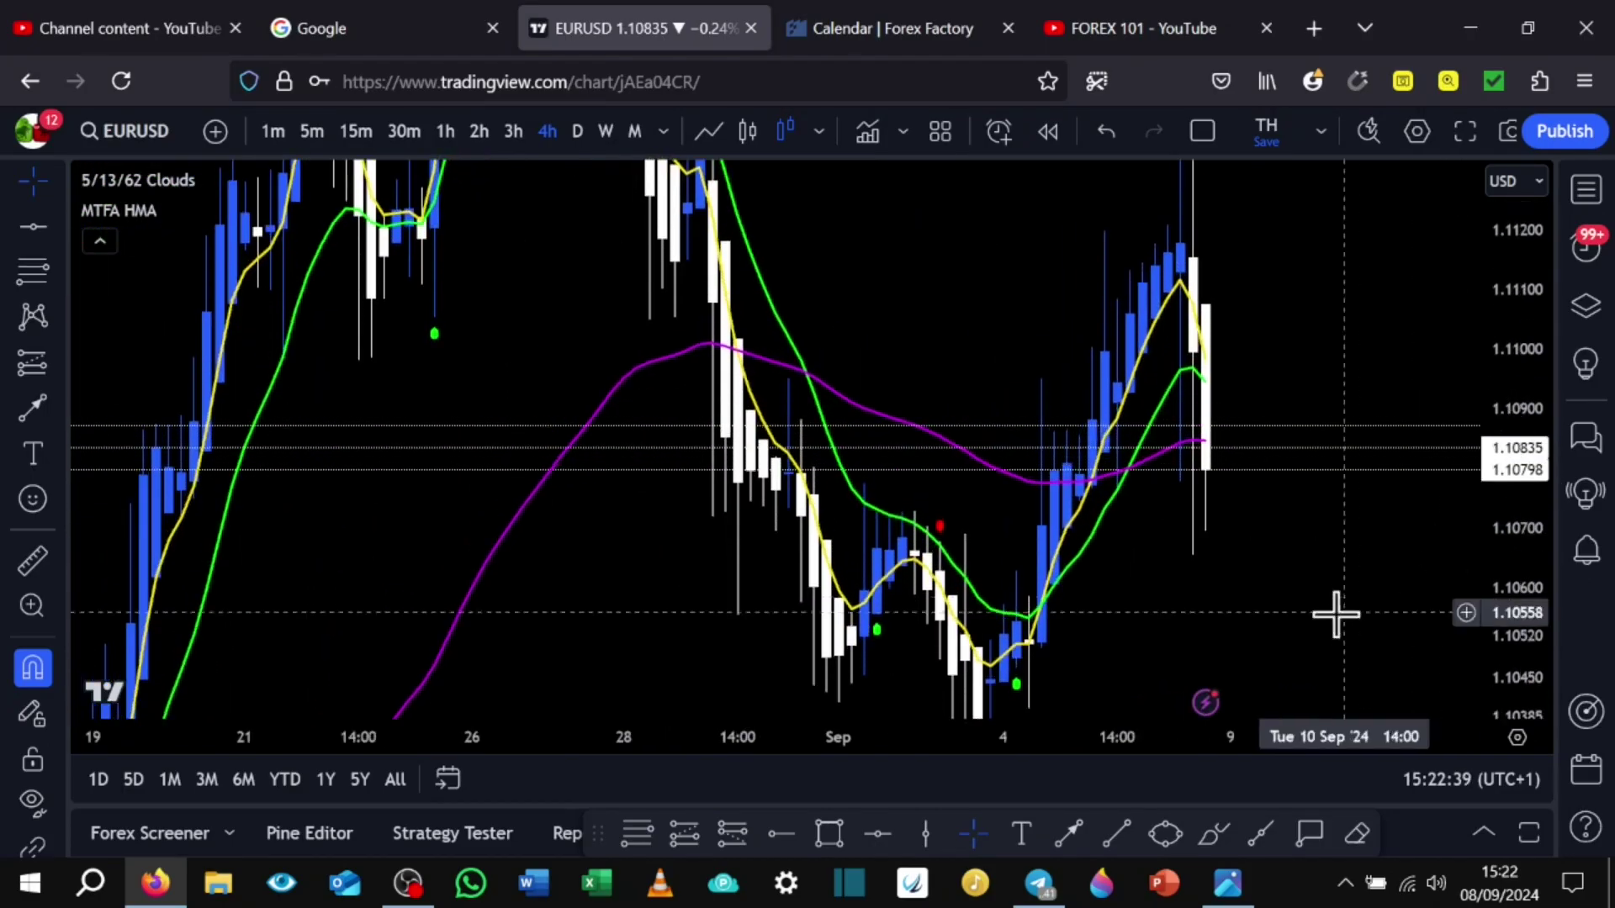
pyautogui.scroll(5, 1423, 551)
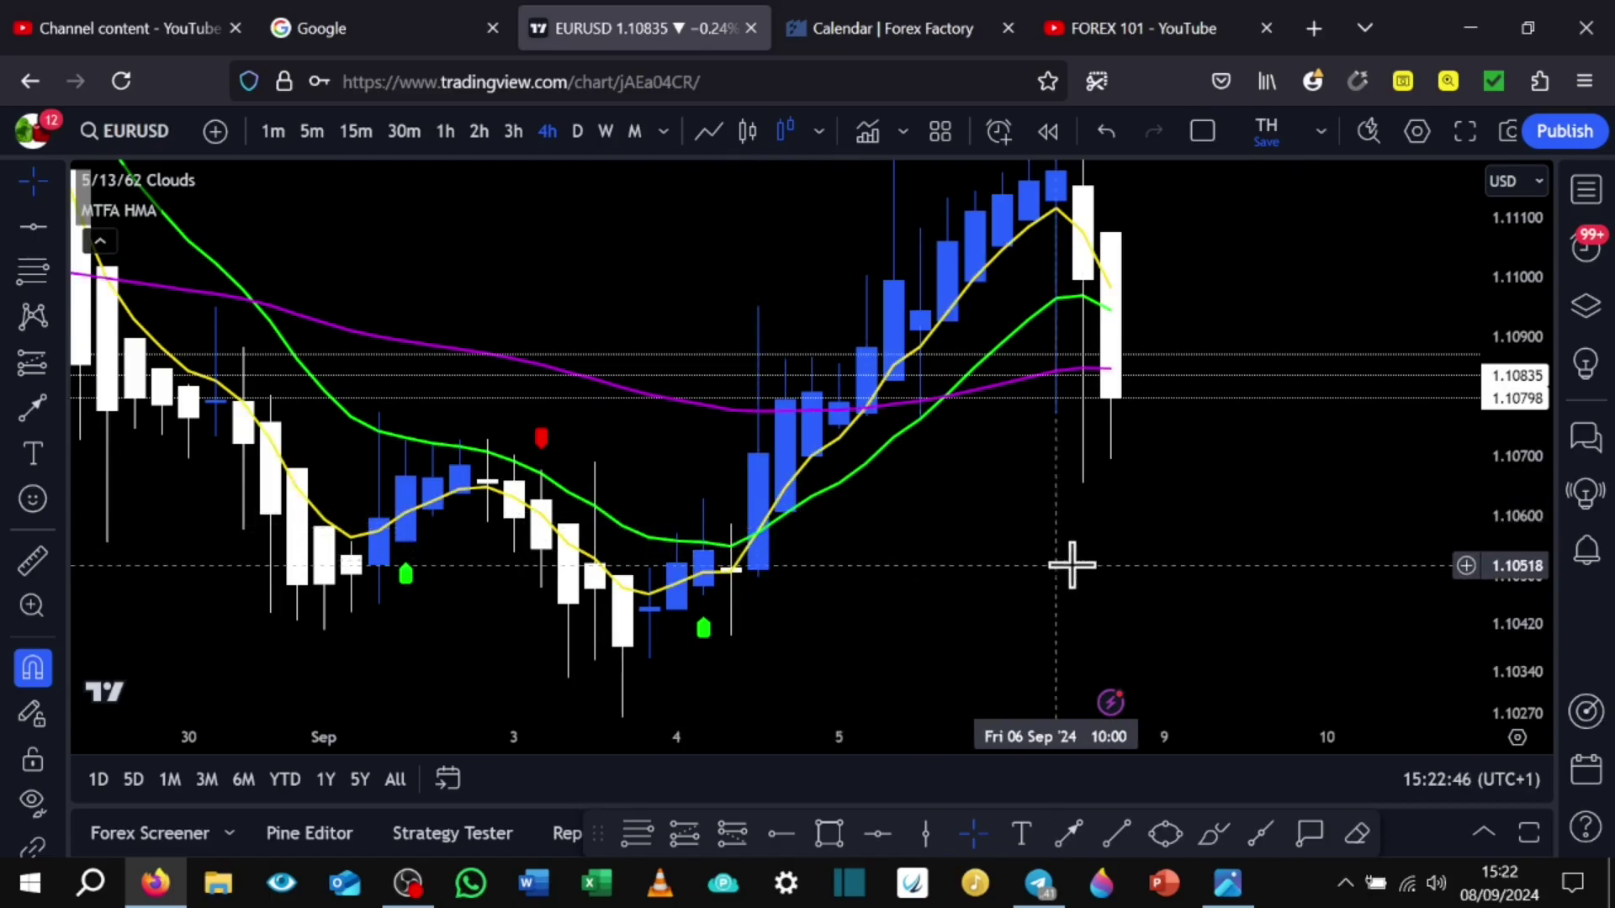
pyautogui.moveTo(1040, 577)
pyautogui.mouseDown()
pyautogui.moveTo(915, 613)
pyautogui.moveTo(1046, 566)
pyautogui.mouseUp()
pyautogui.scroll(-3, 1258, 548)
pyautogui.moveTo(1258, 548); pyautogui.dragTo(1099, 573)
pyautogui.moveTo(1535, 313); pyautogui.dragTo(1527, 440)
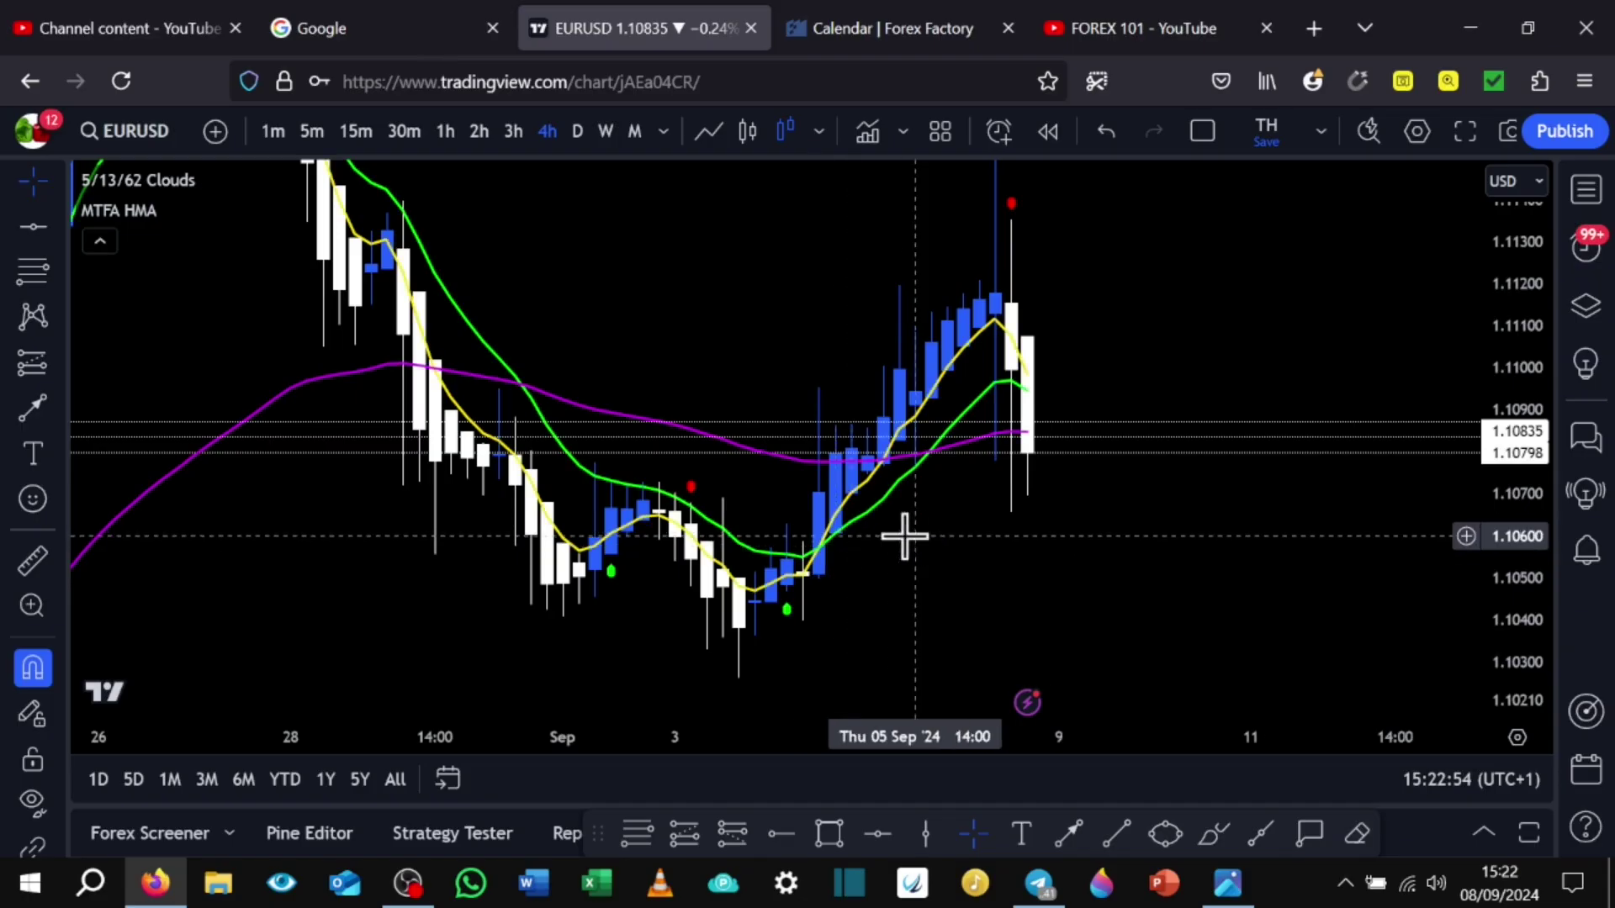
# Measure the EURUSD rally from 5 Sep to its high, then clear the measurement
pyautogui.keyDown('shift'); pyautogui.click(872, 529); pyautogui.keyUp('shift')
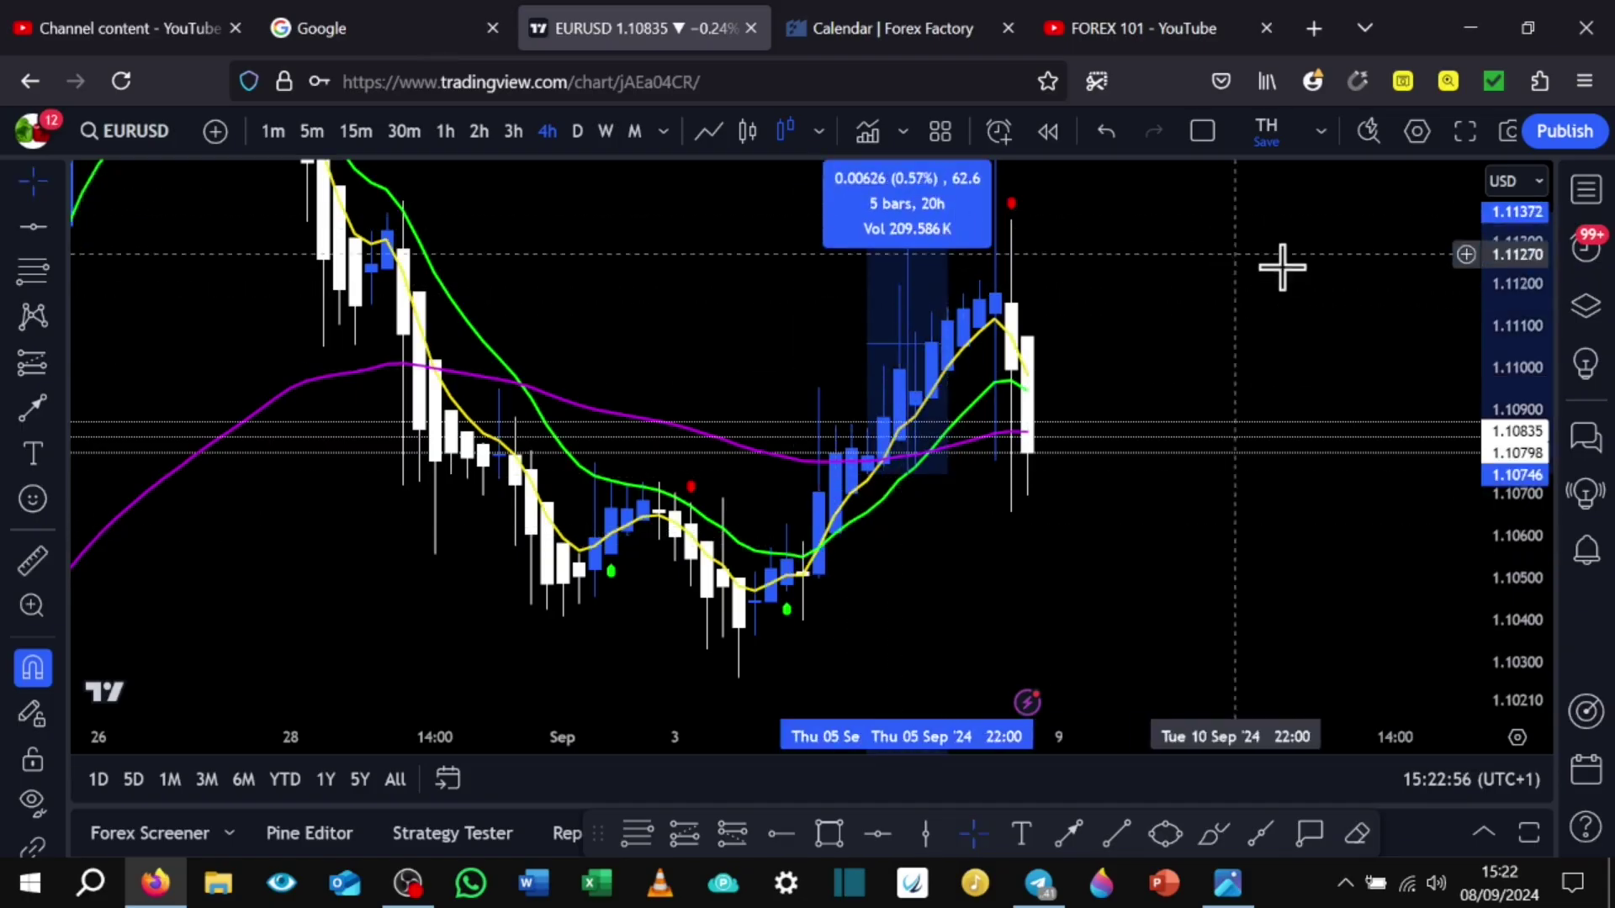
pyautogui.moveTo(1279, 263); pyautogui.dragTo(1172, 481)
pyautogui.scroll(-3, 1172, 481)
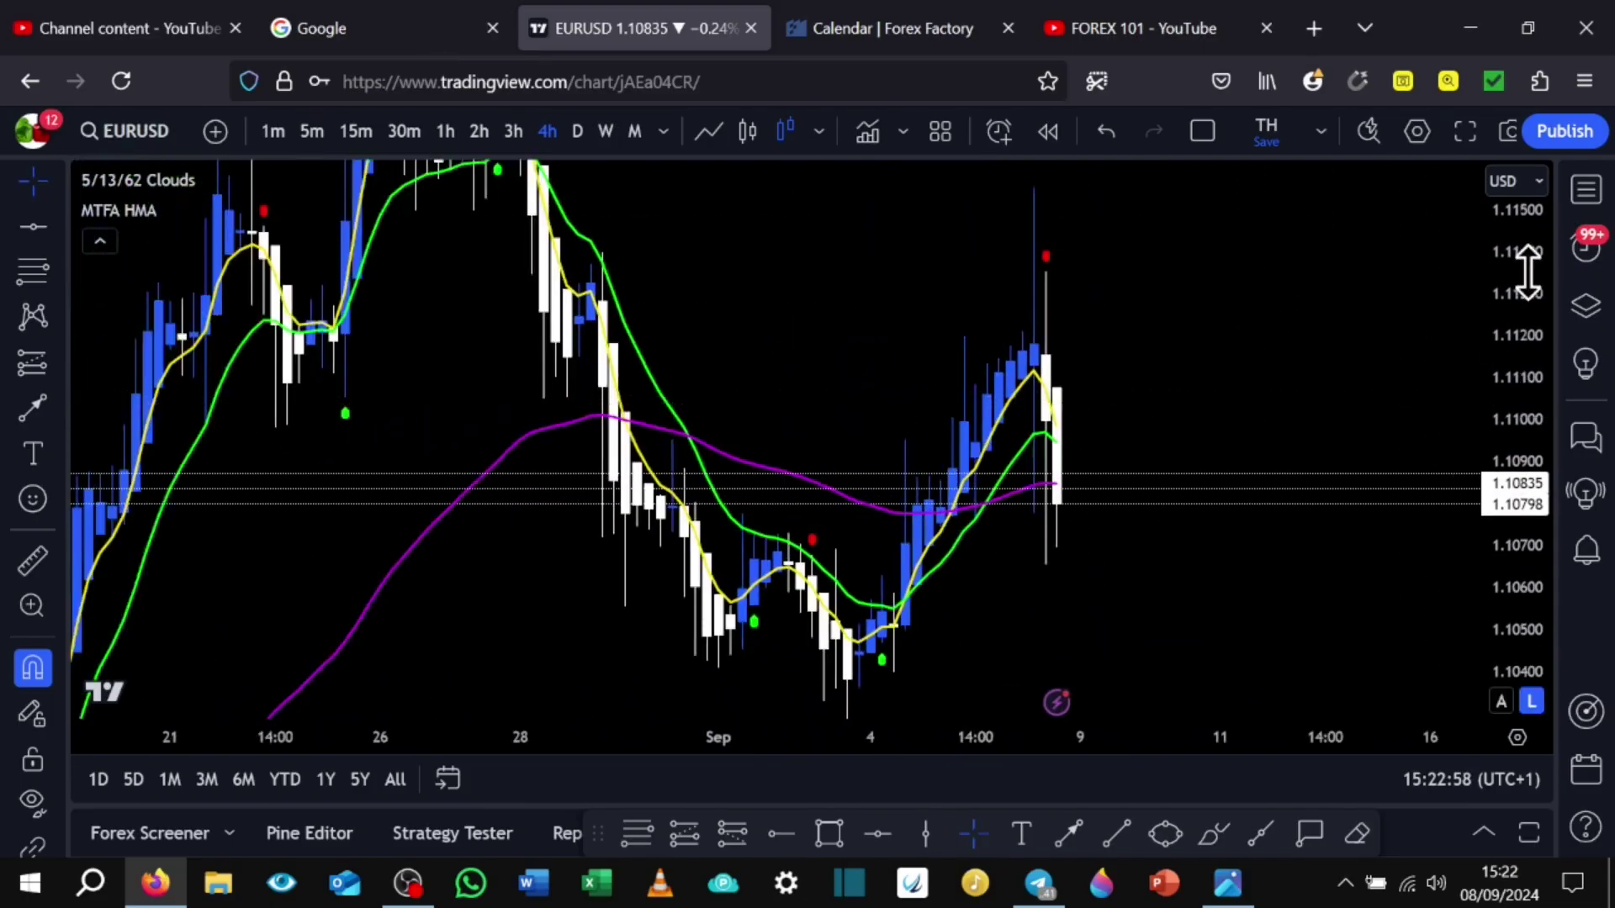
pyautogui.moveTo(1524, 260); pyautogui.dragTo(1434, 426)
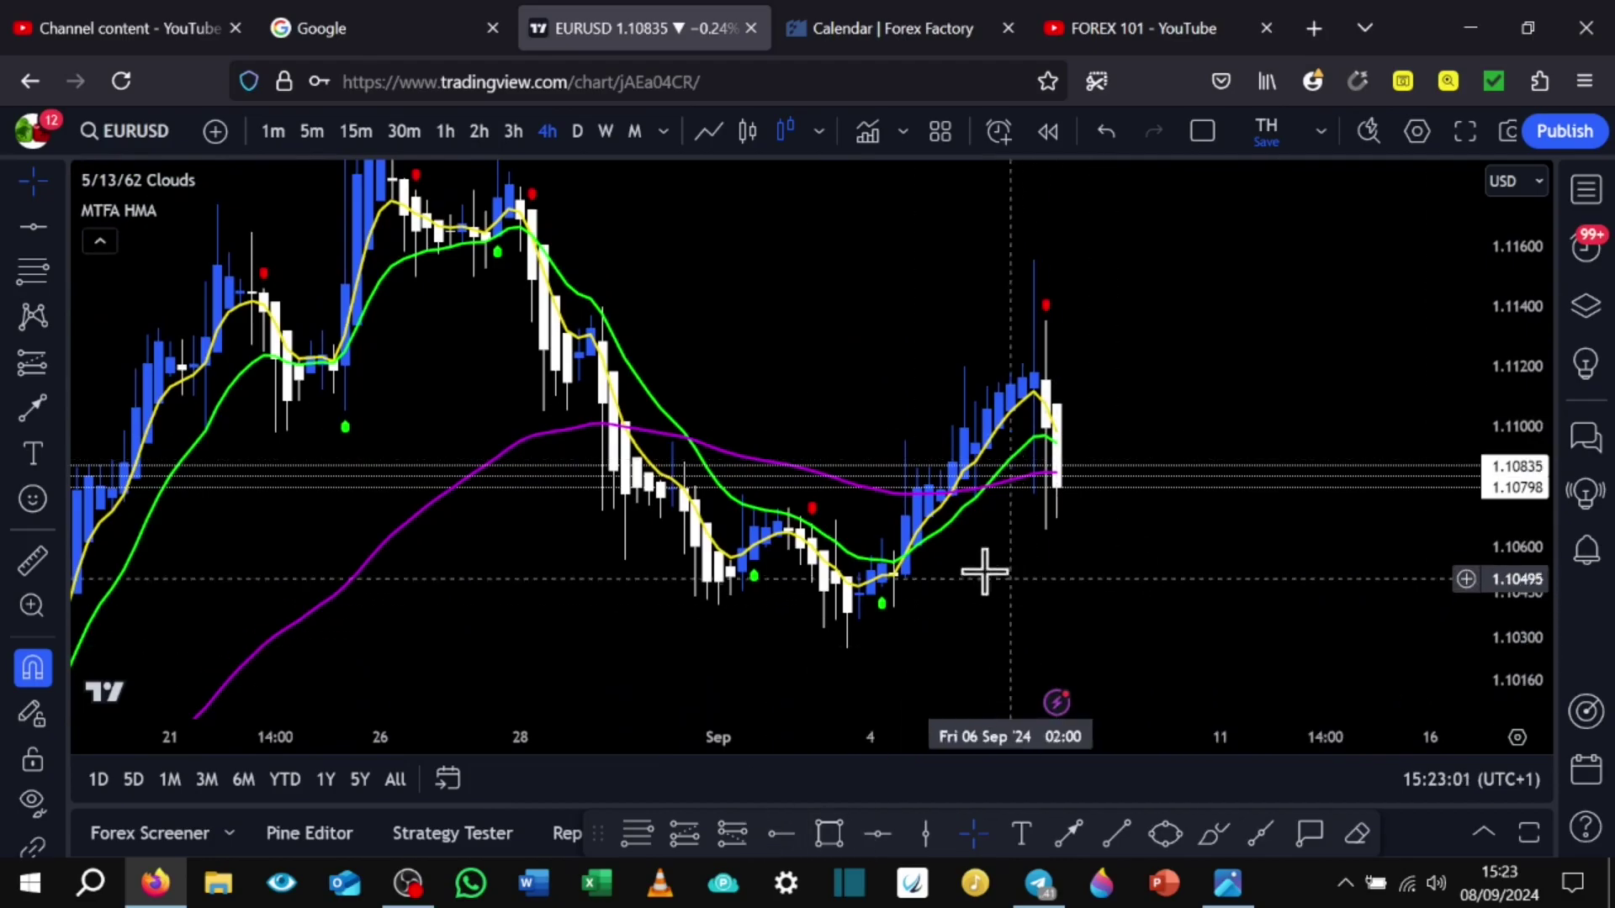
pyautogui.keyDown('shift'); pyautogui.click(930, 547); pyautogui.keyUp('shift')
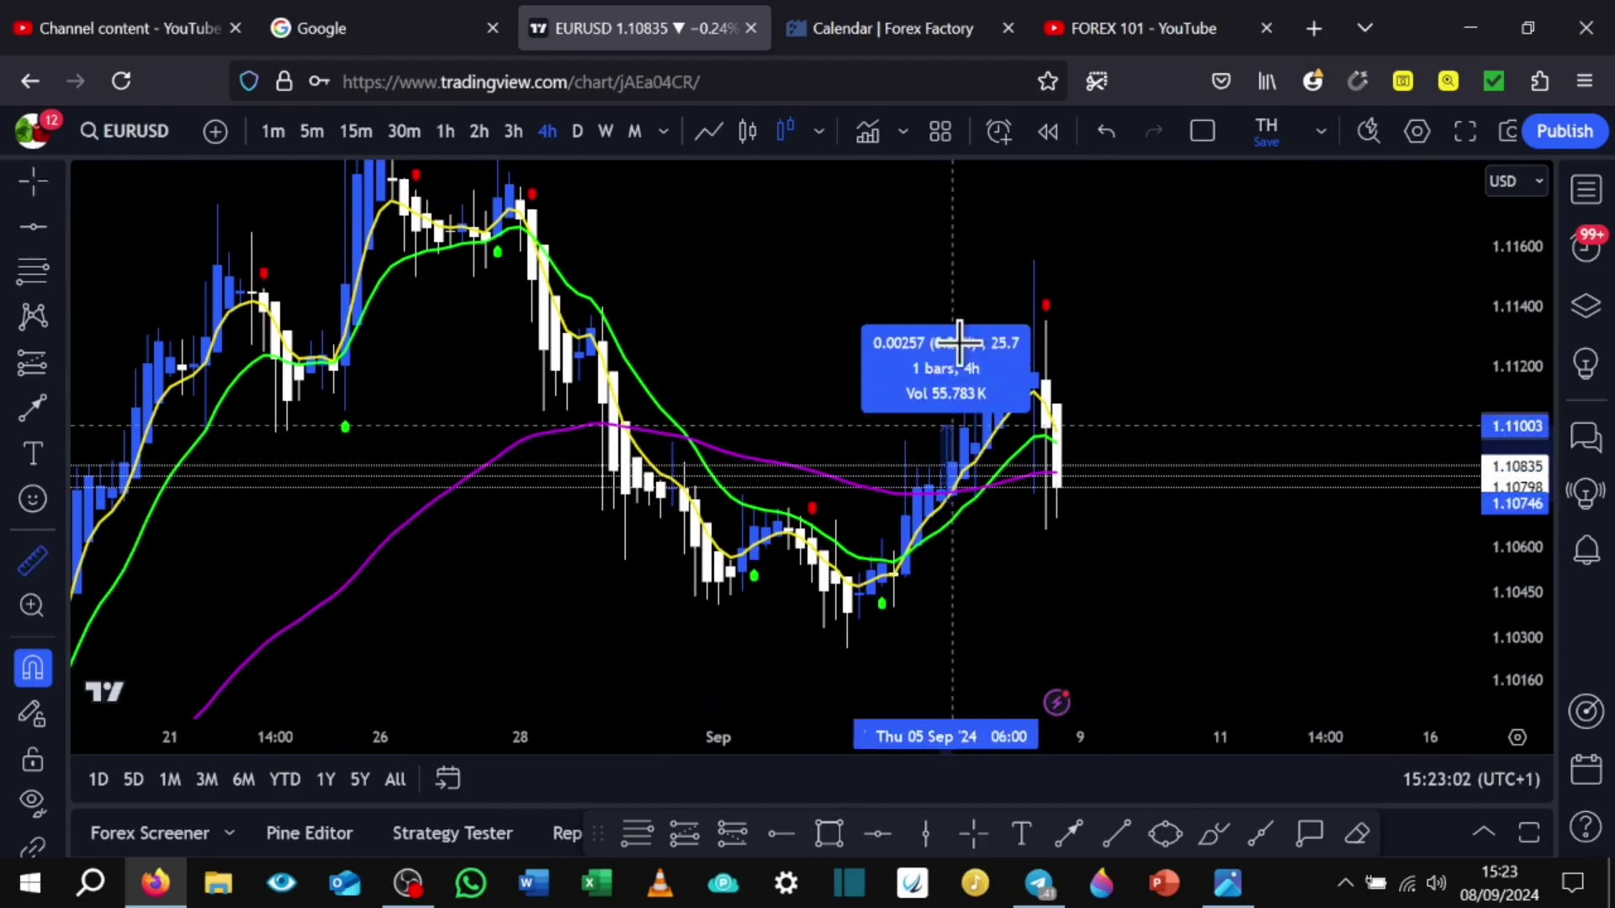
pyautogui.click(1082, 265)
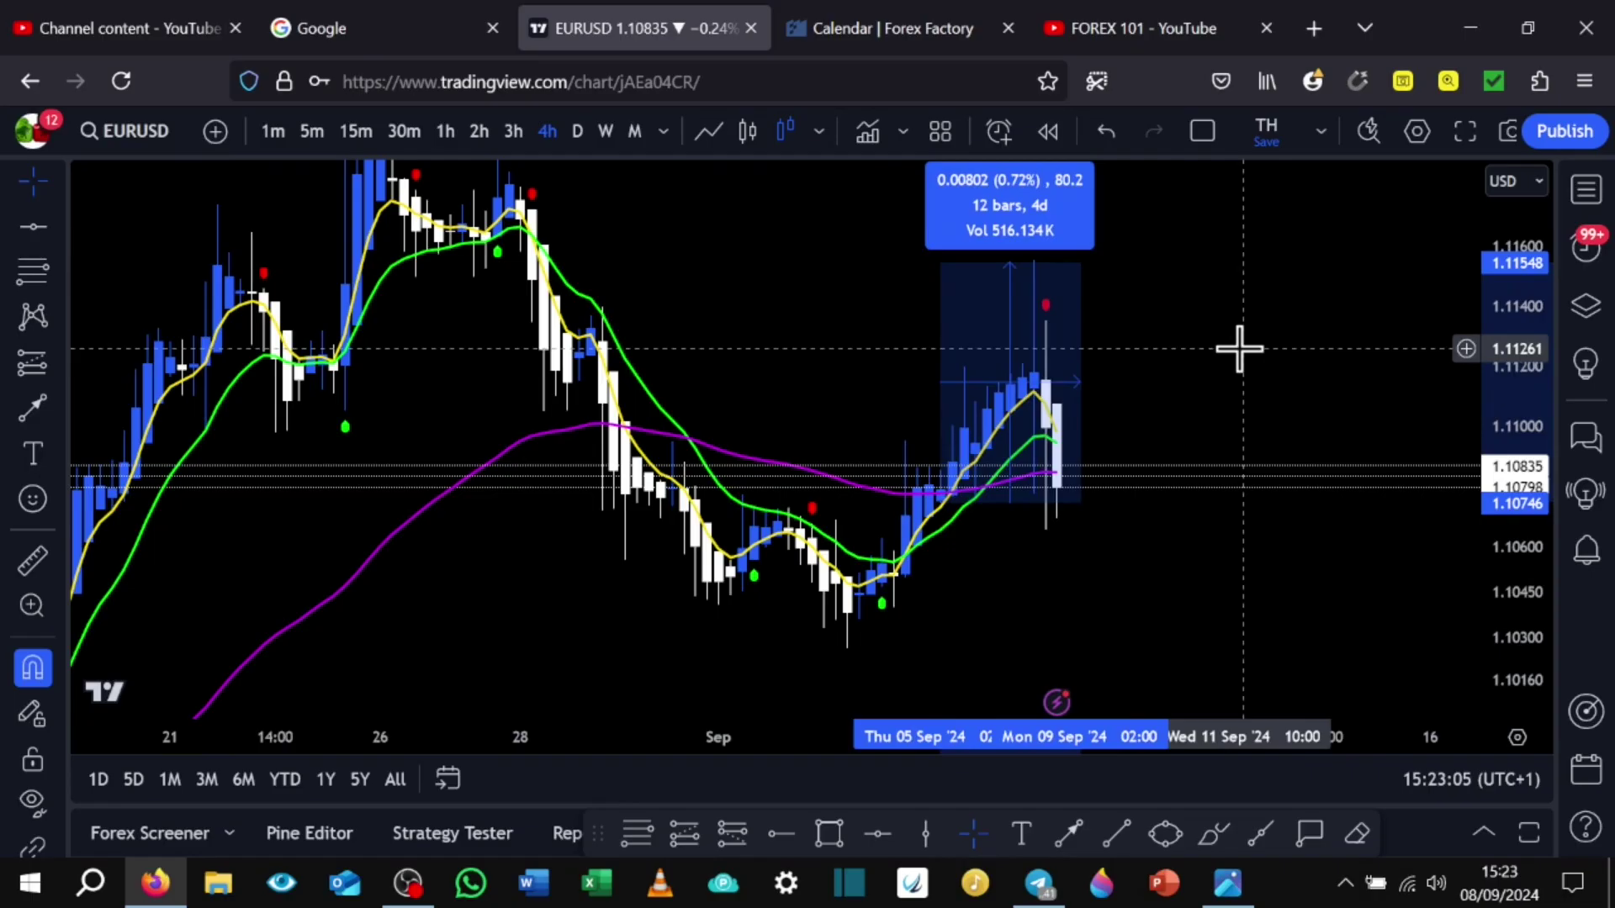
pyautogui.click(1238, 348)
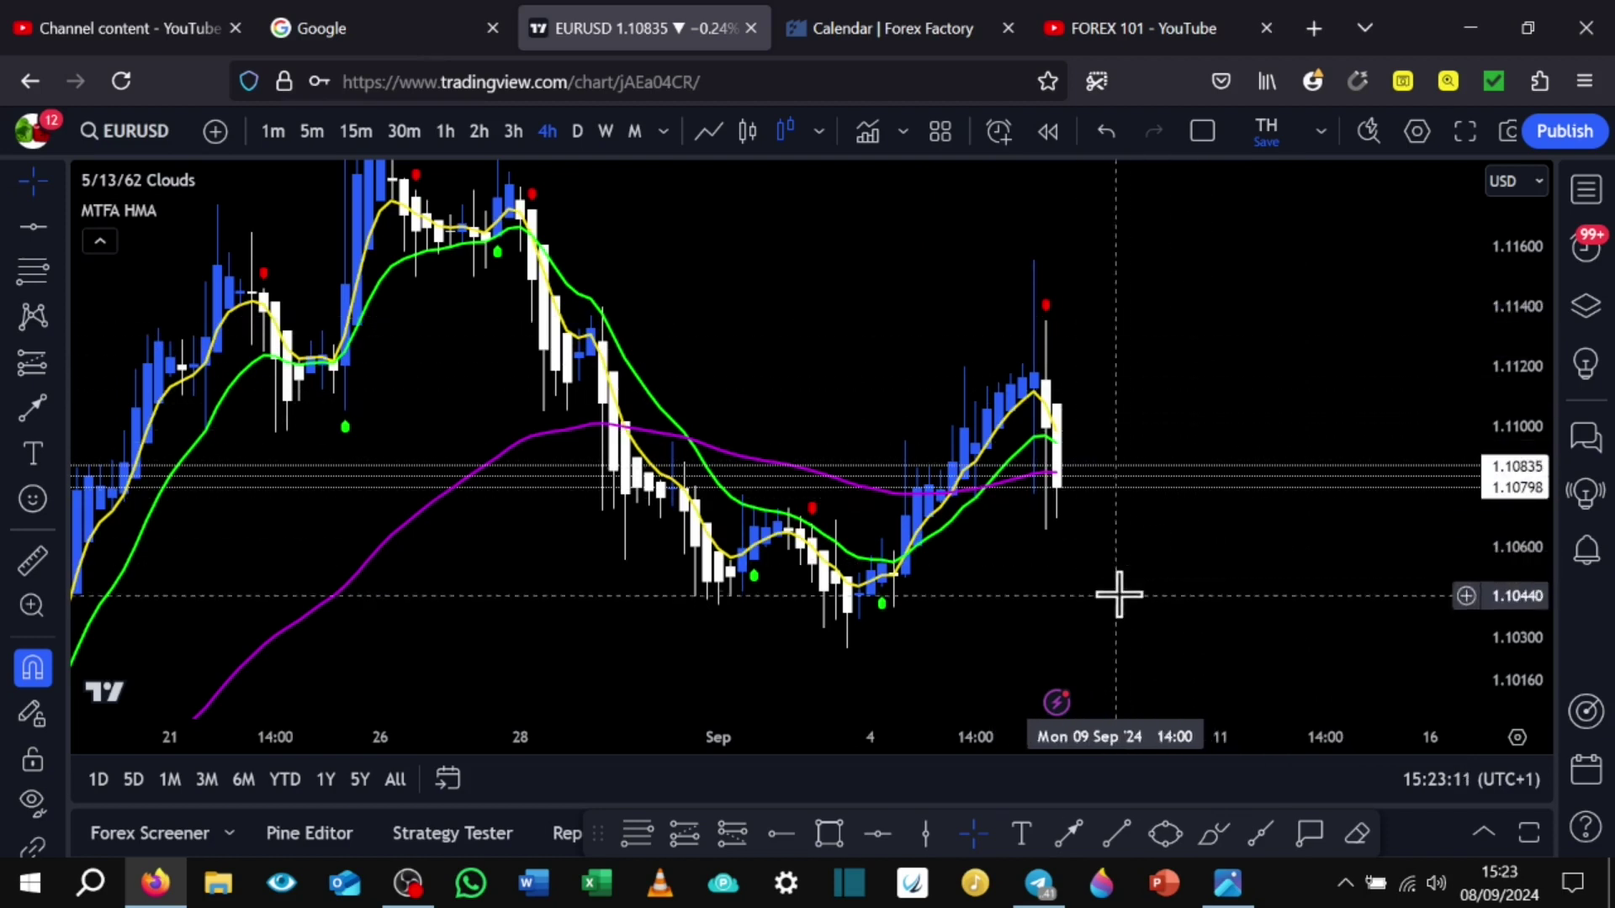
# Zoom out and rescale the EURUSD chart to show August into September
pyautogui.moveTo(1085, 576); pyautogui.dragTo(1261, 566)
pyautogui.scroll(2, 1261, 566)
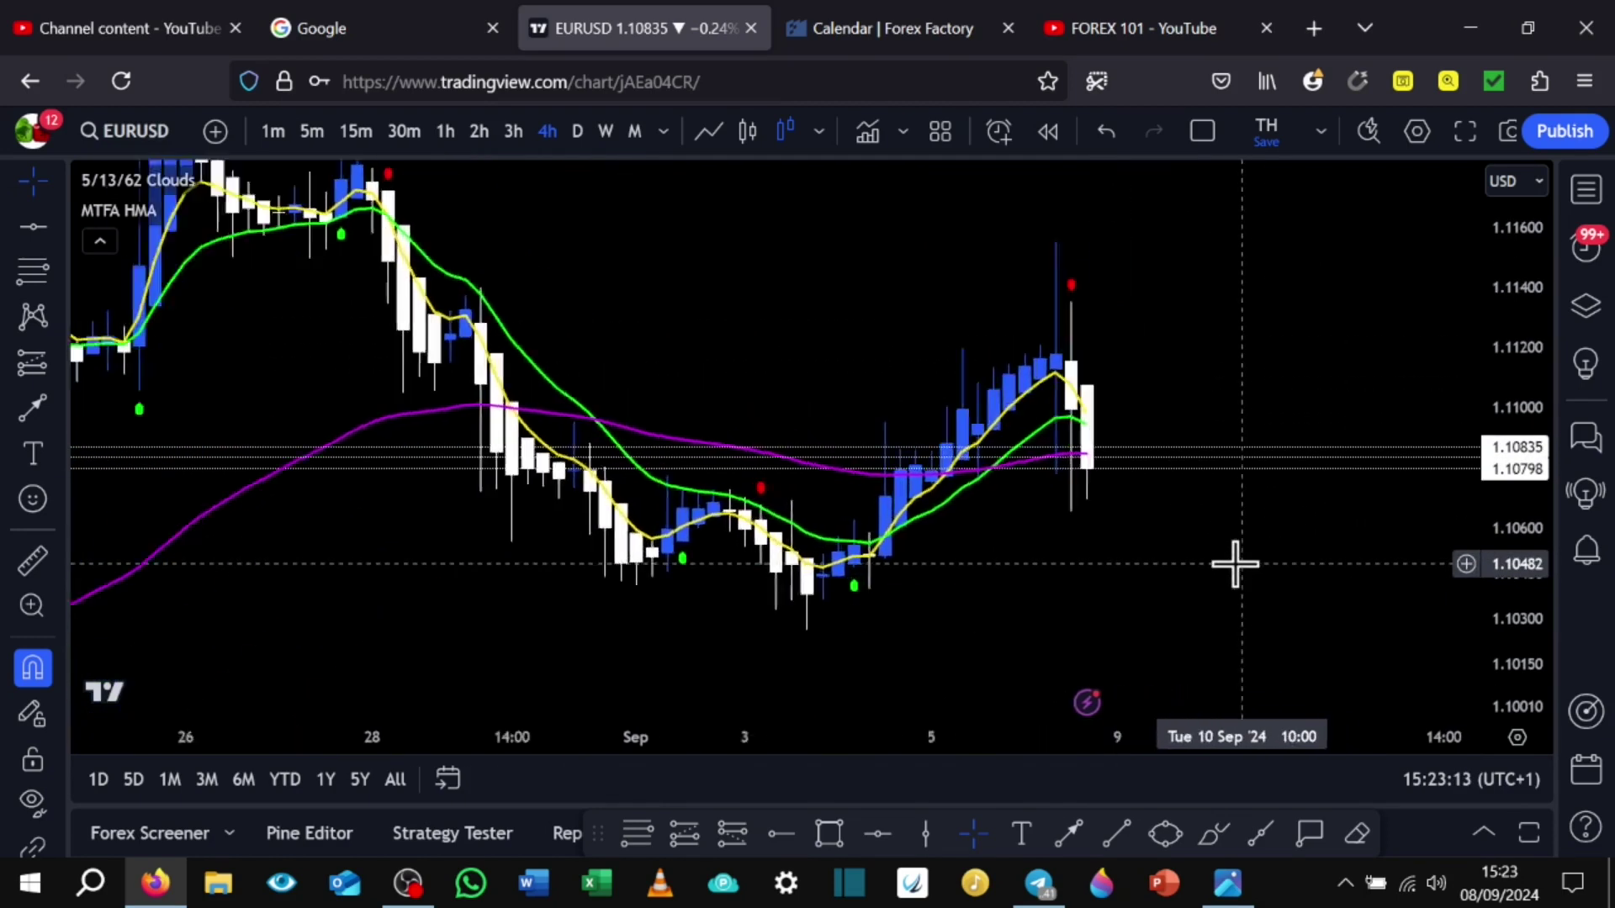
pyautogui.scroll(2, 1234, 564)
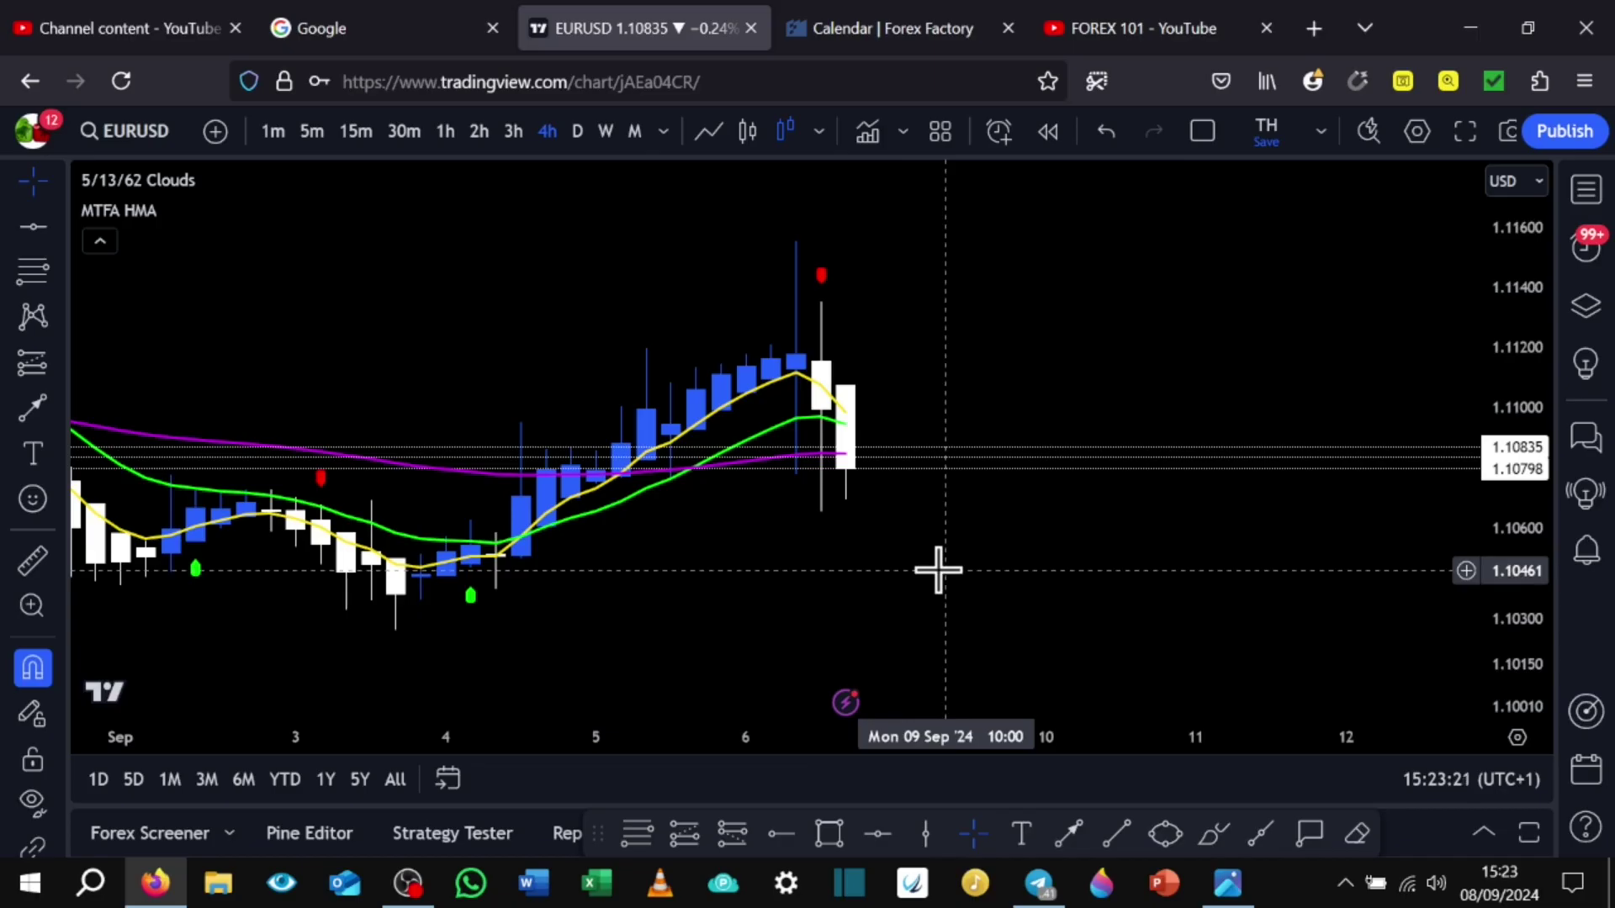
pyautogui.scroll(-6, 937, 571)
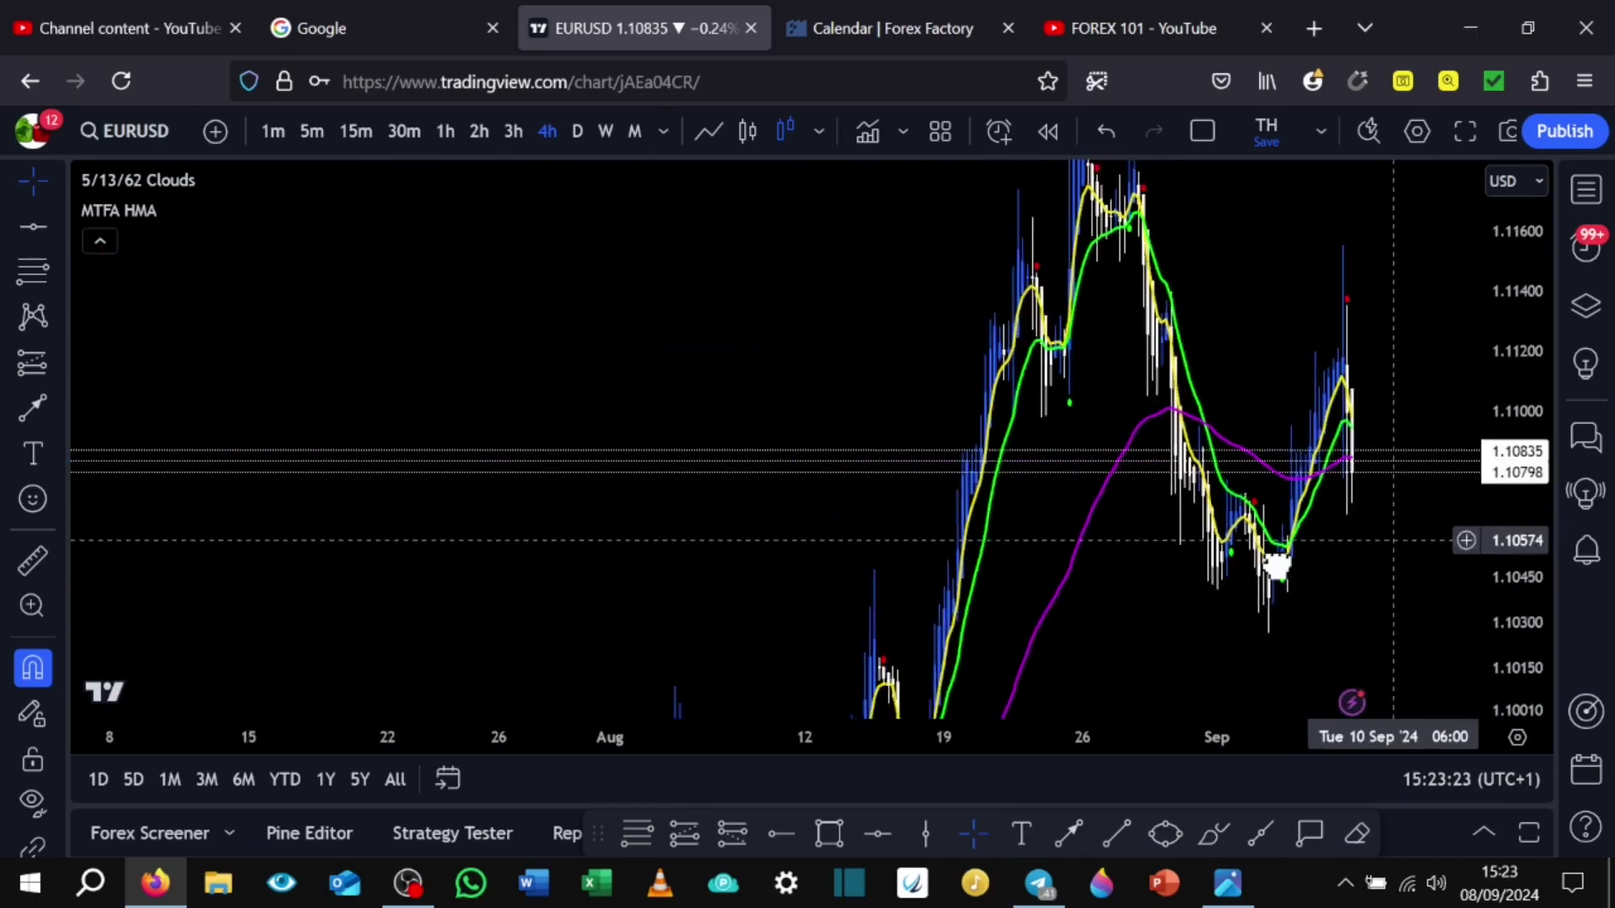
pyautogui.moveTo(1276, 565); pyautogui.dragTo(908, 598)
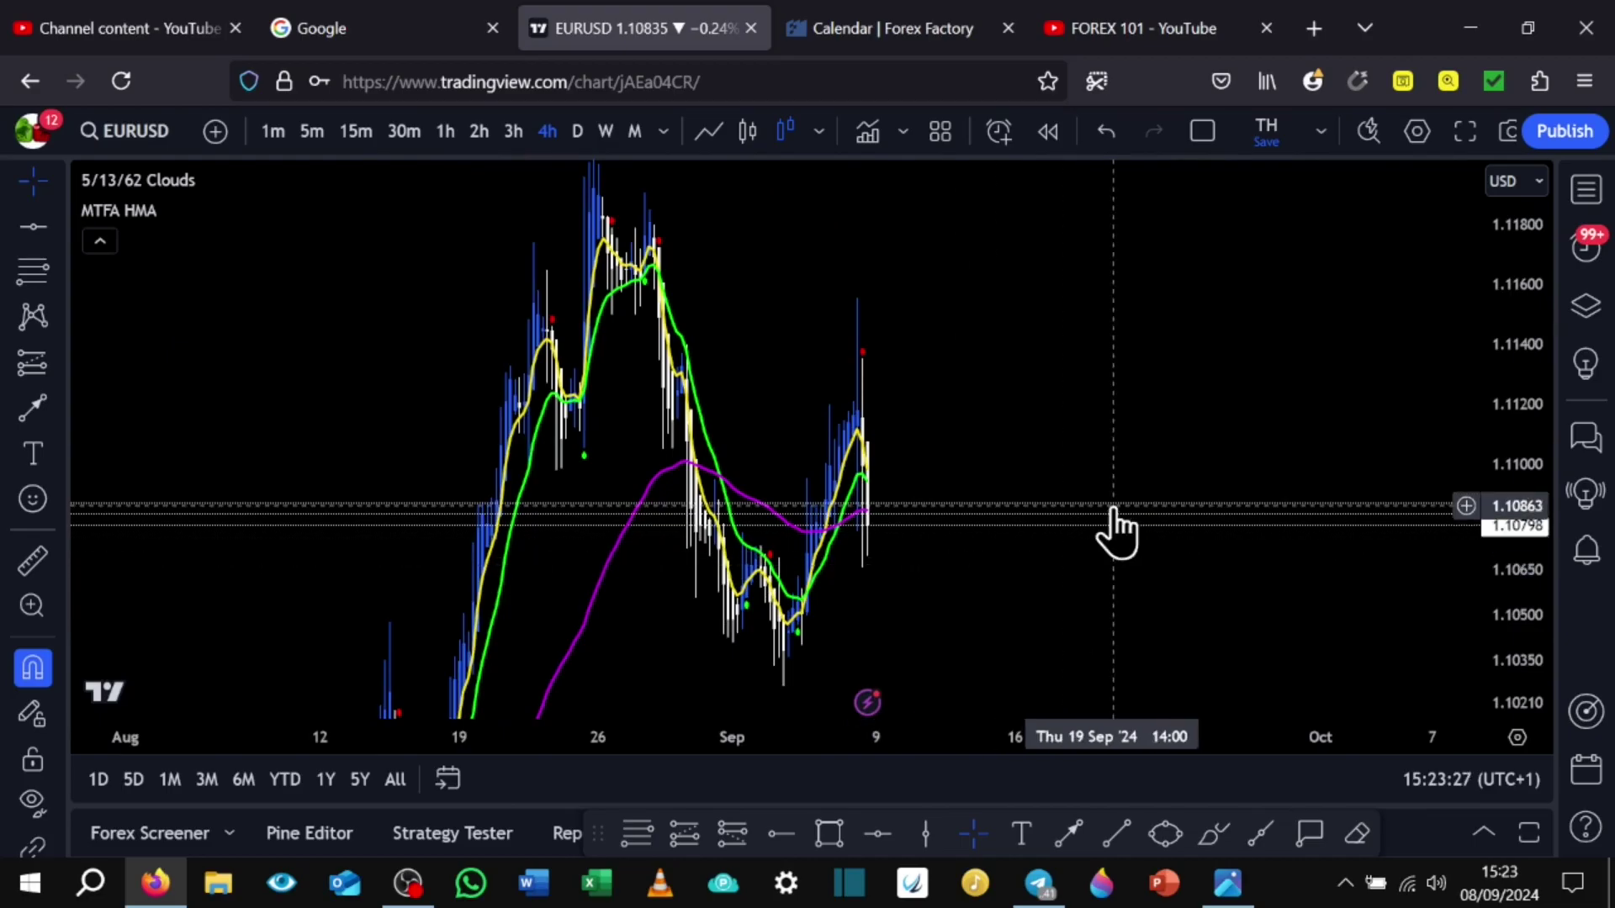
pyautogui.moveTo(1524, 260); pyautogui.dragTo(1524, 303)
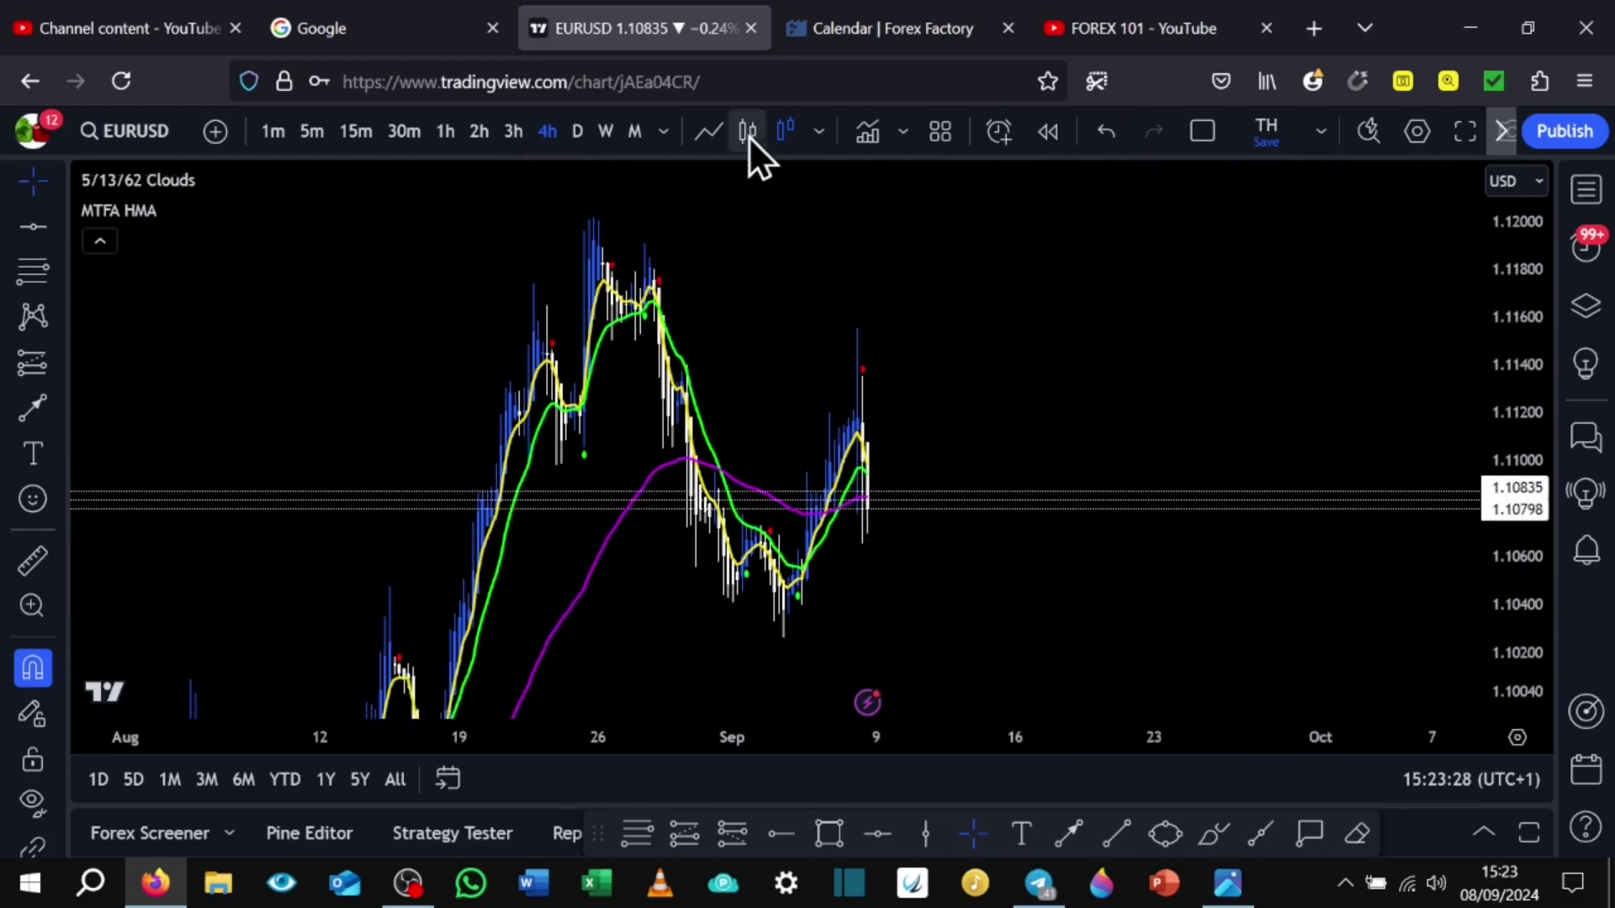
# Scroll the Forex Factory calendar through the Sep 8–14 events down to Saturday
pyautogui.click(856, 25)
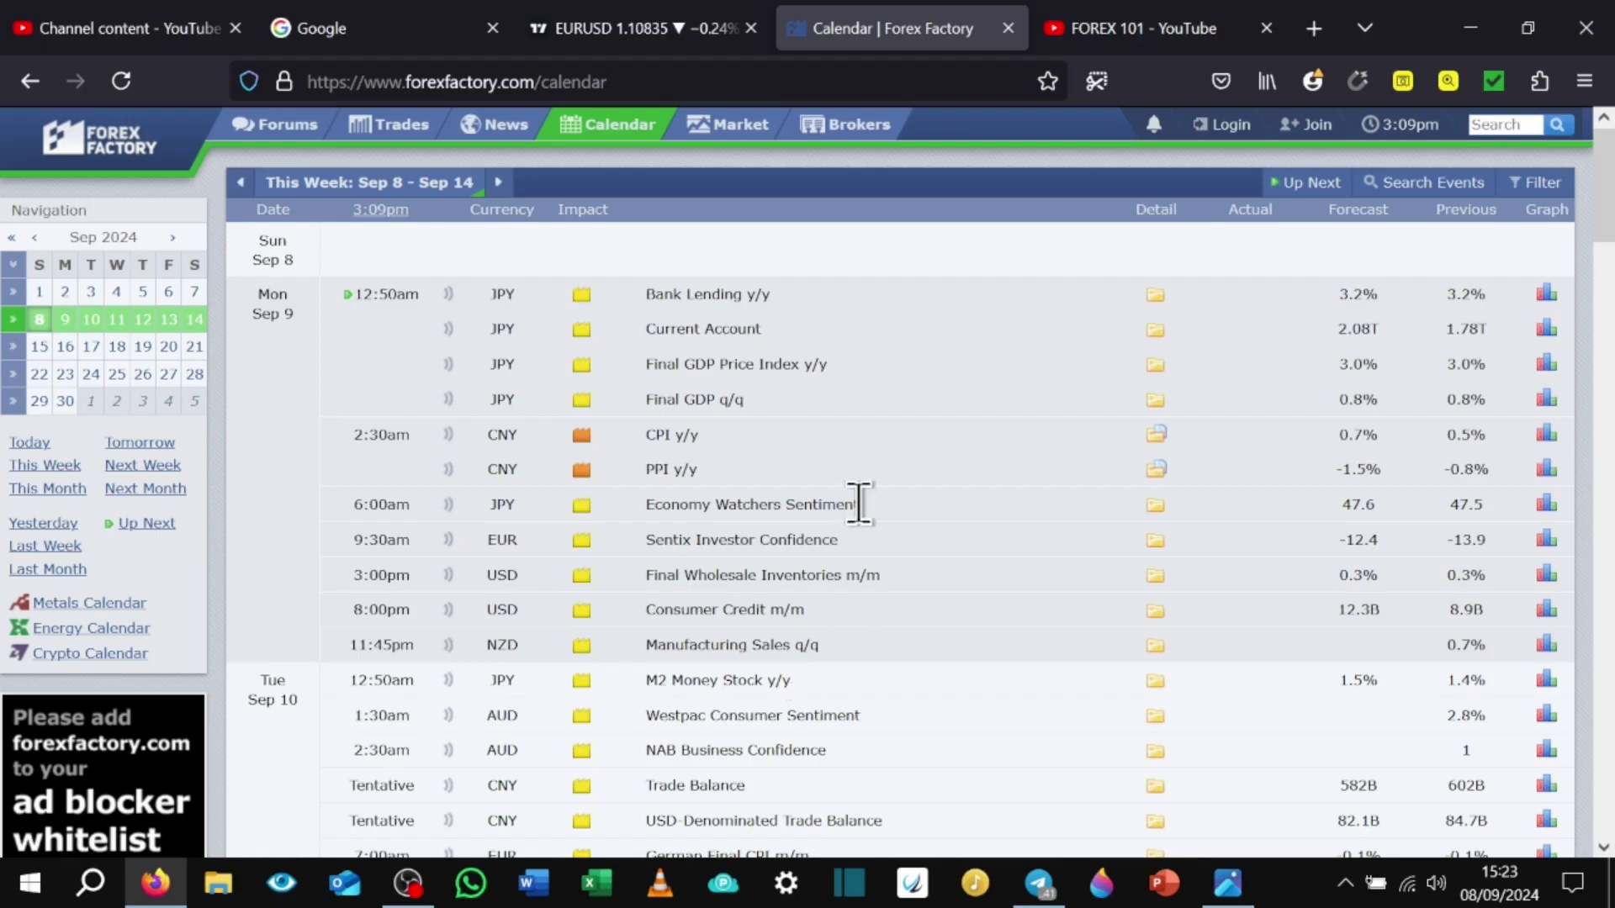
pyautogui.scroll(-5, 859, 503)
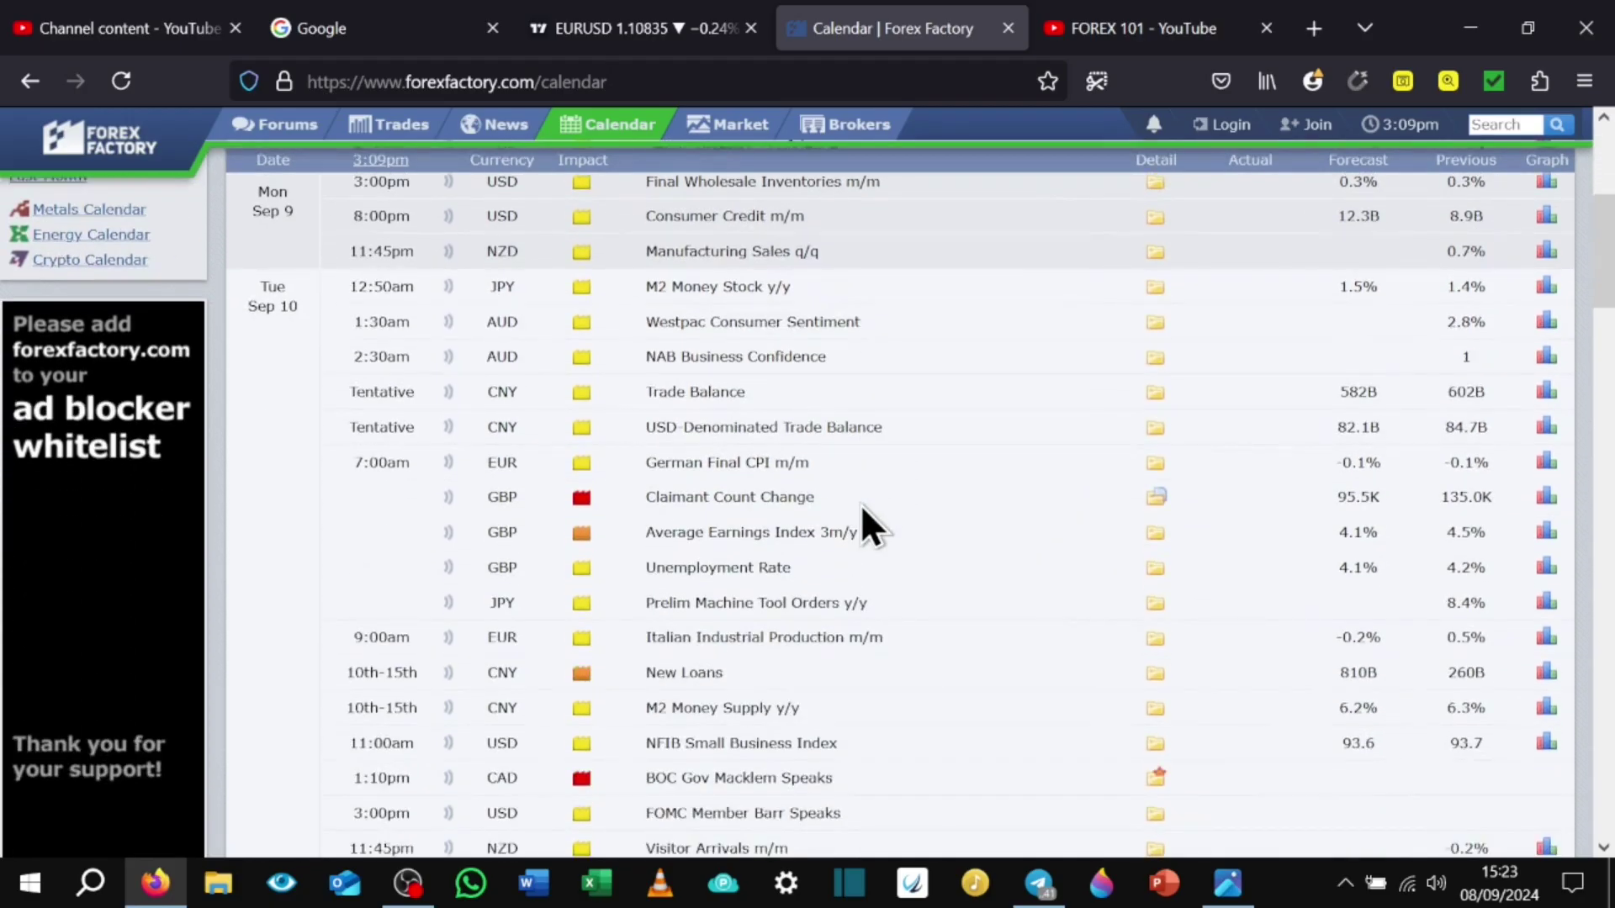
pyautogui.scroll(-2, 857, 508)
pyautogui.scroll(2, 858, 508)
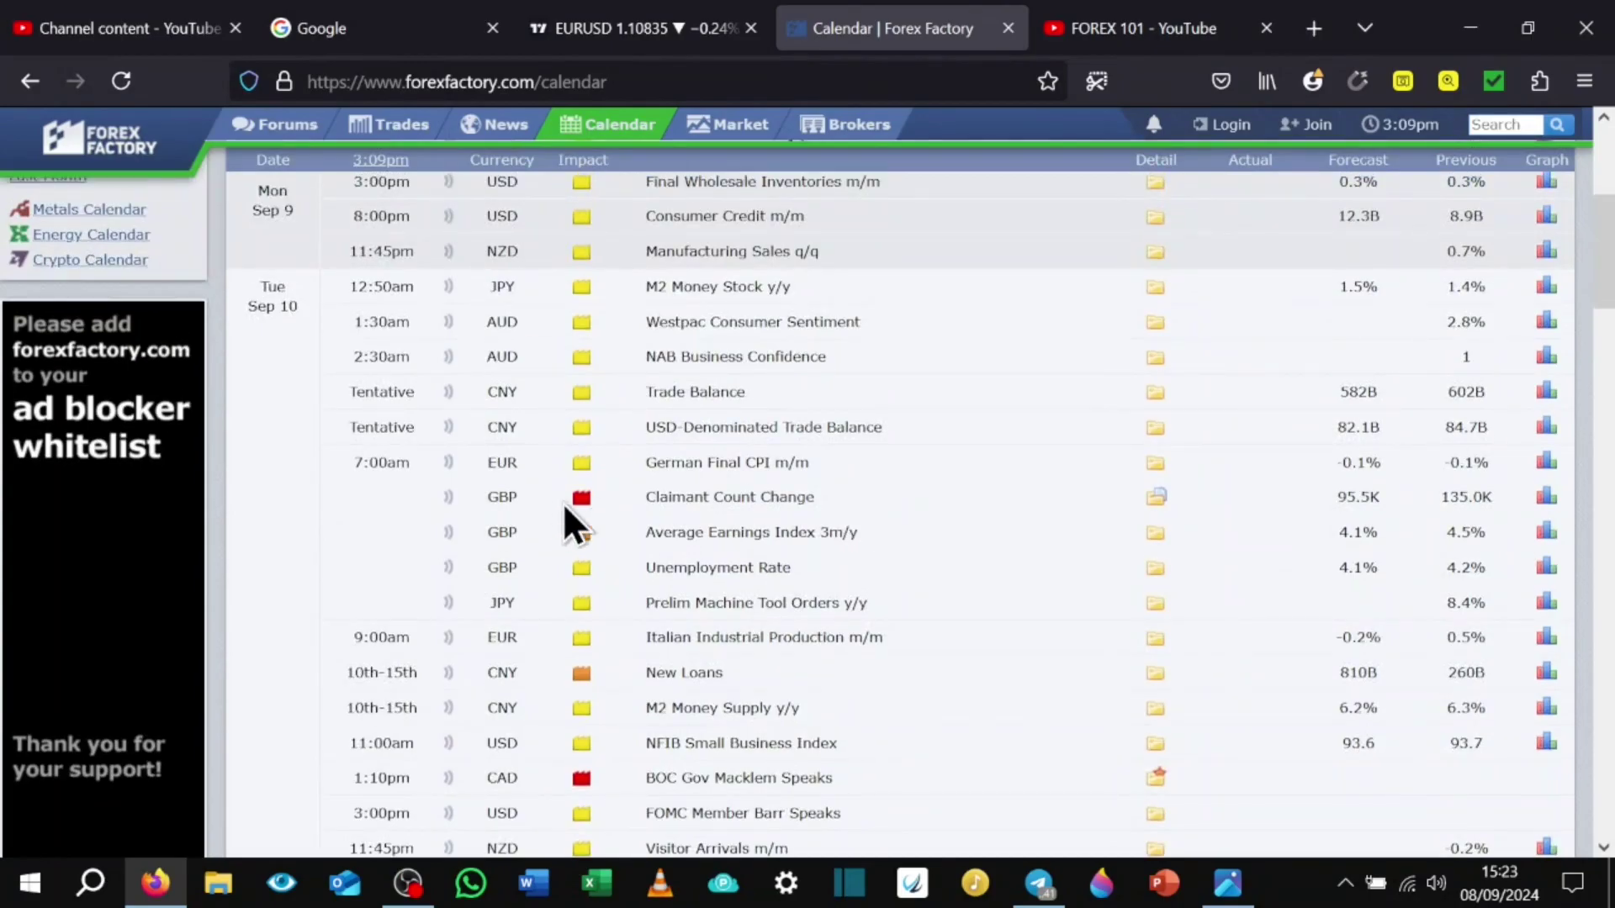
pyautogui.scroll(-2, 695, 520)
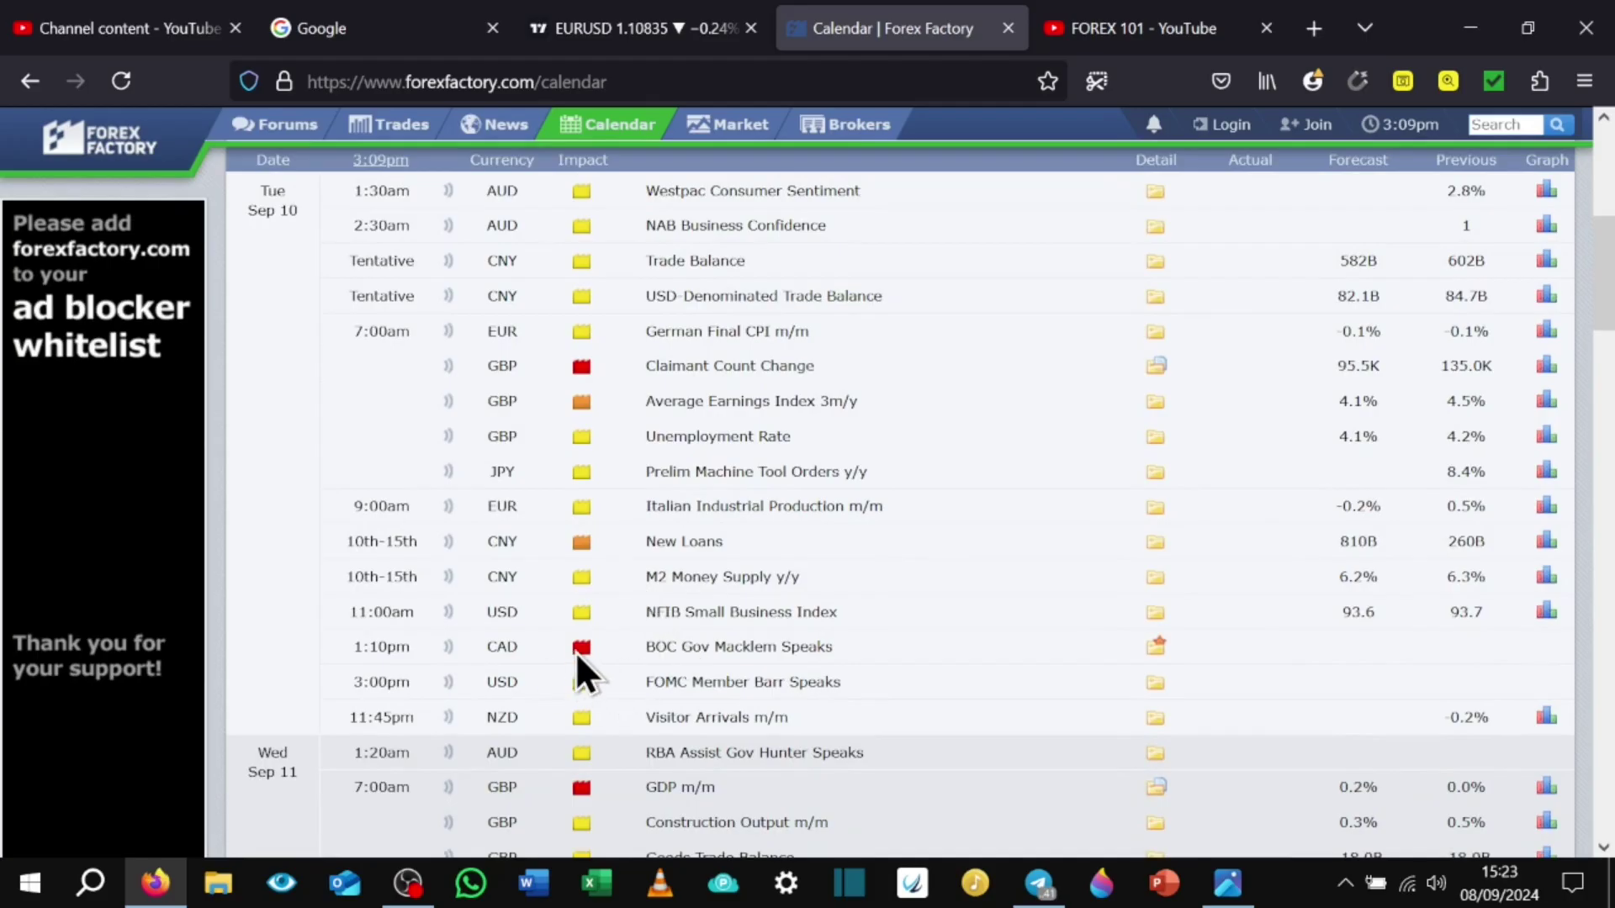
pyautogui.scroll(-4, 608, 605)
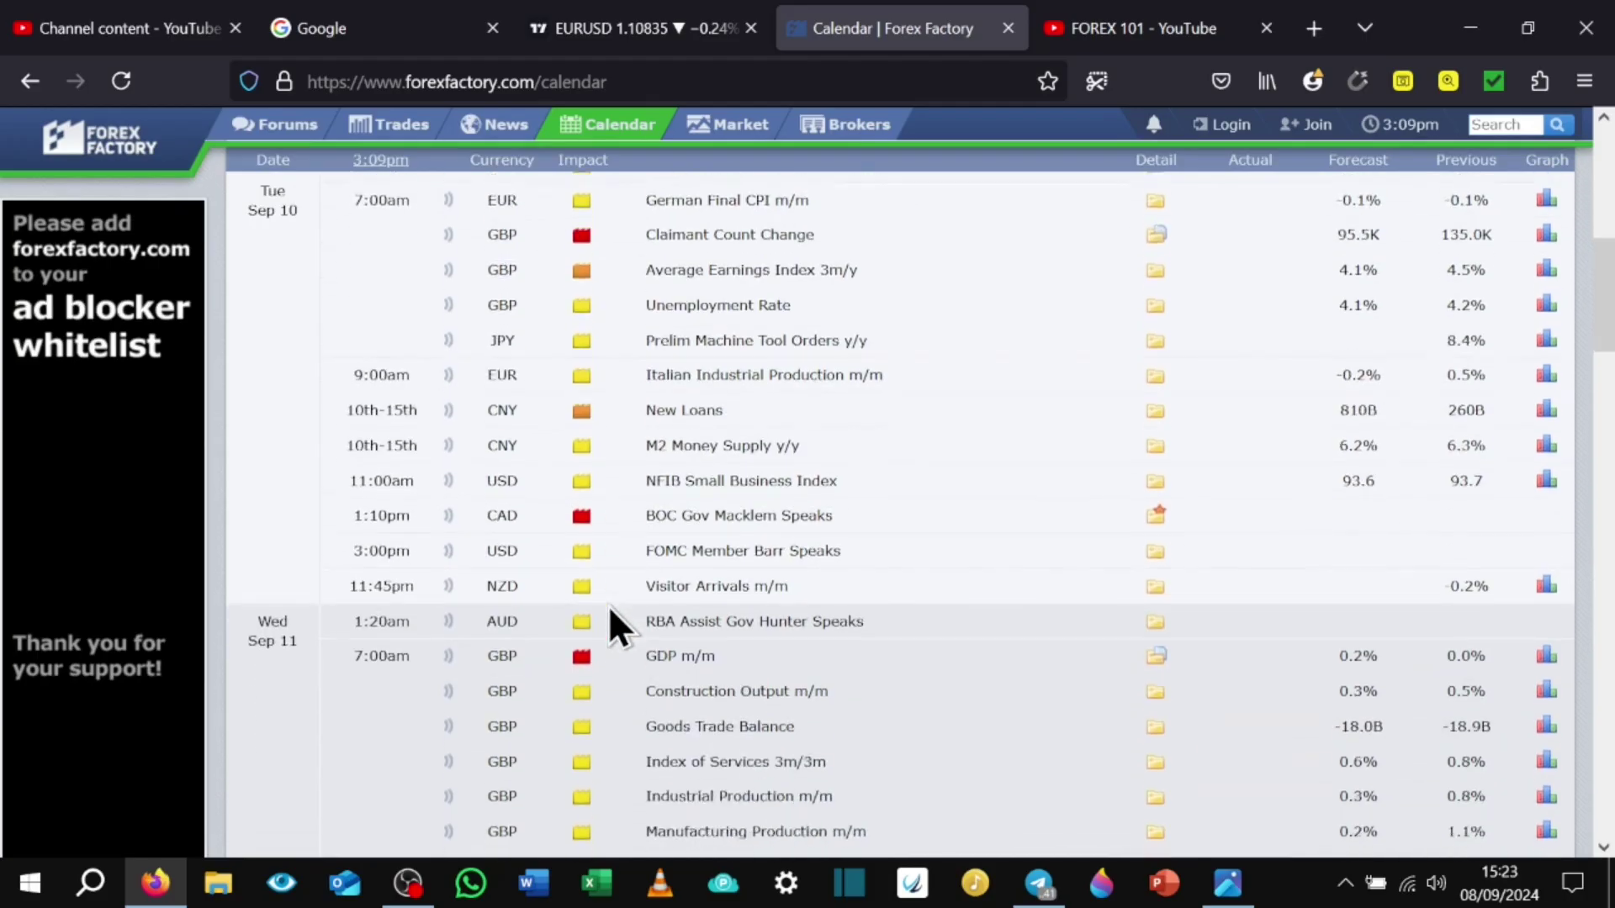
pyautogui.scroll(-4, 610, 609)
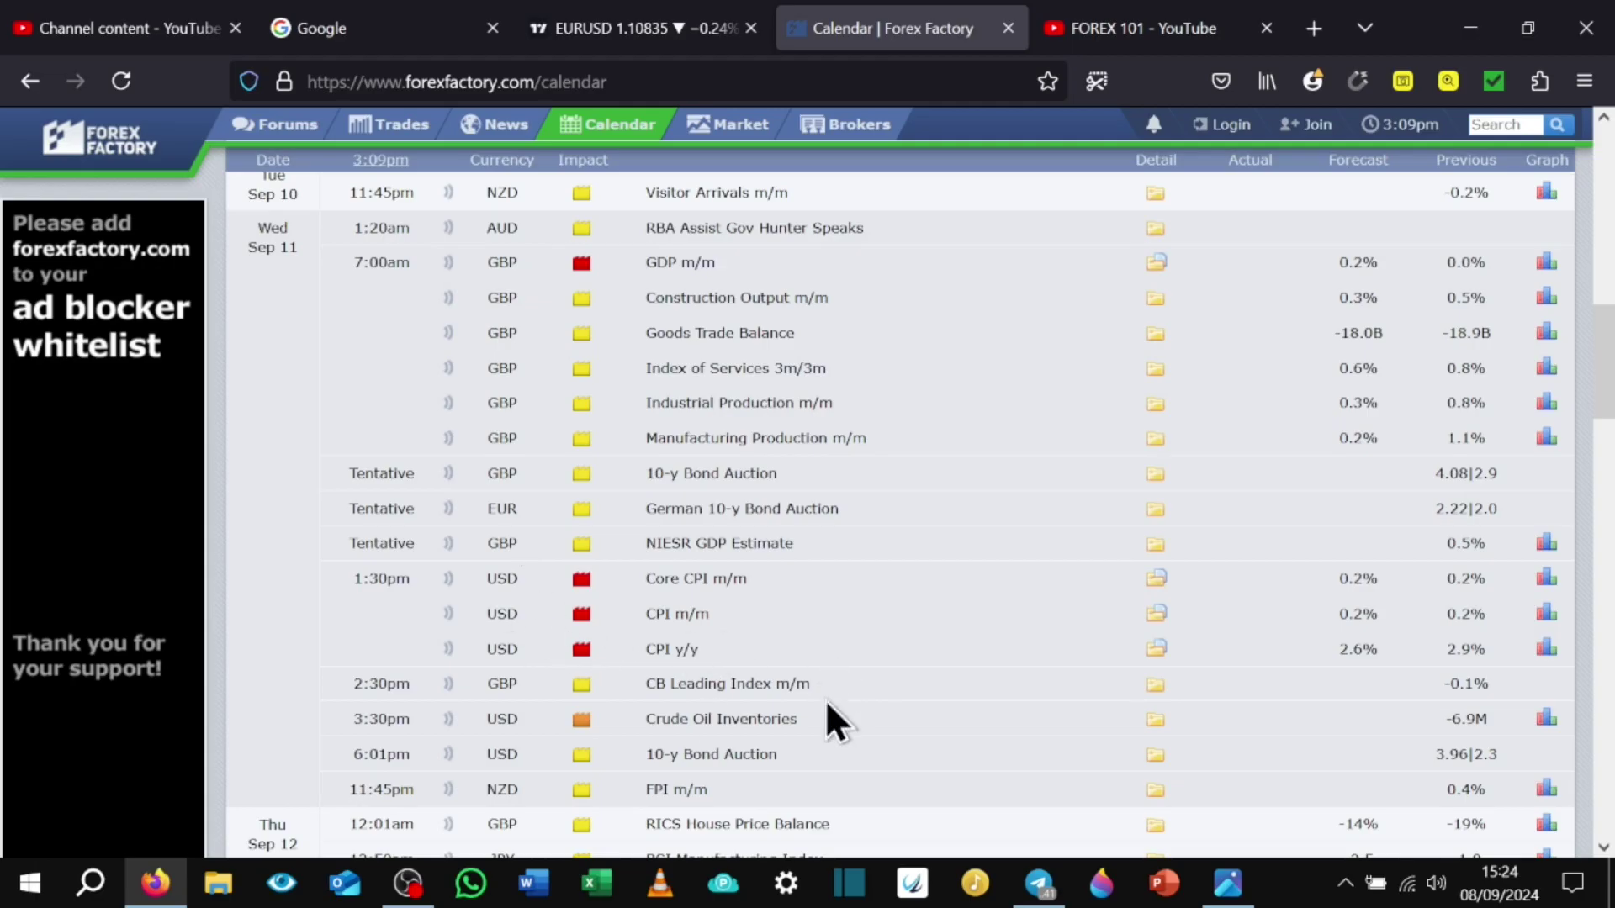
pyautogui.scroll(-6, 774, 623)
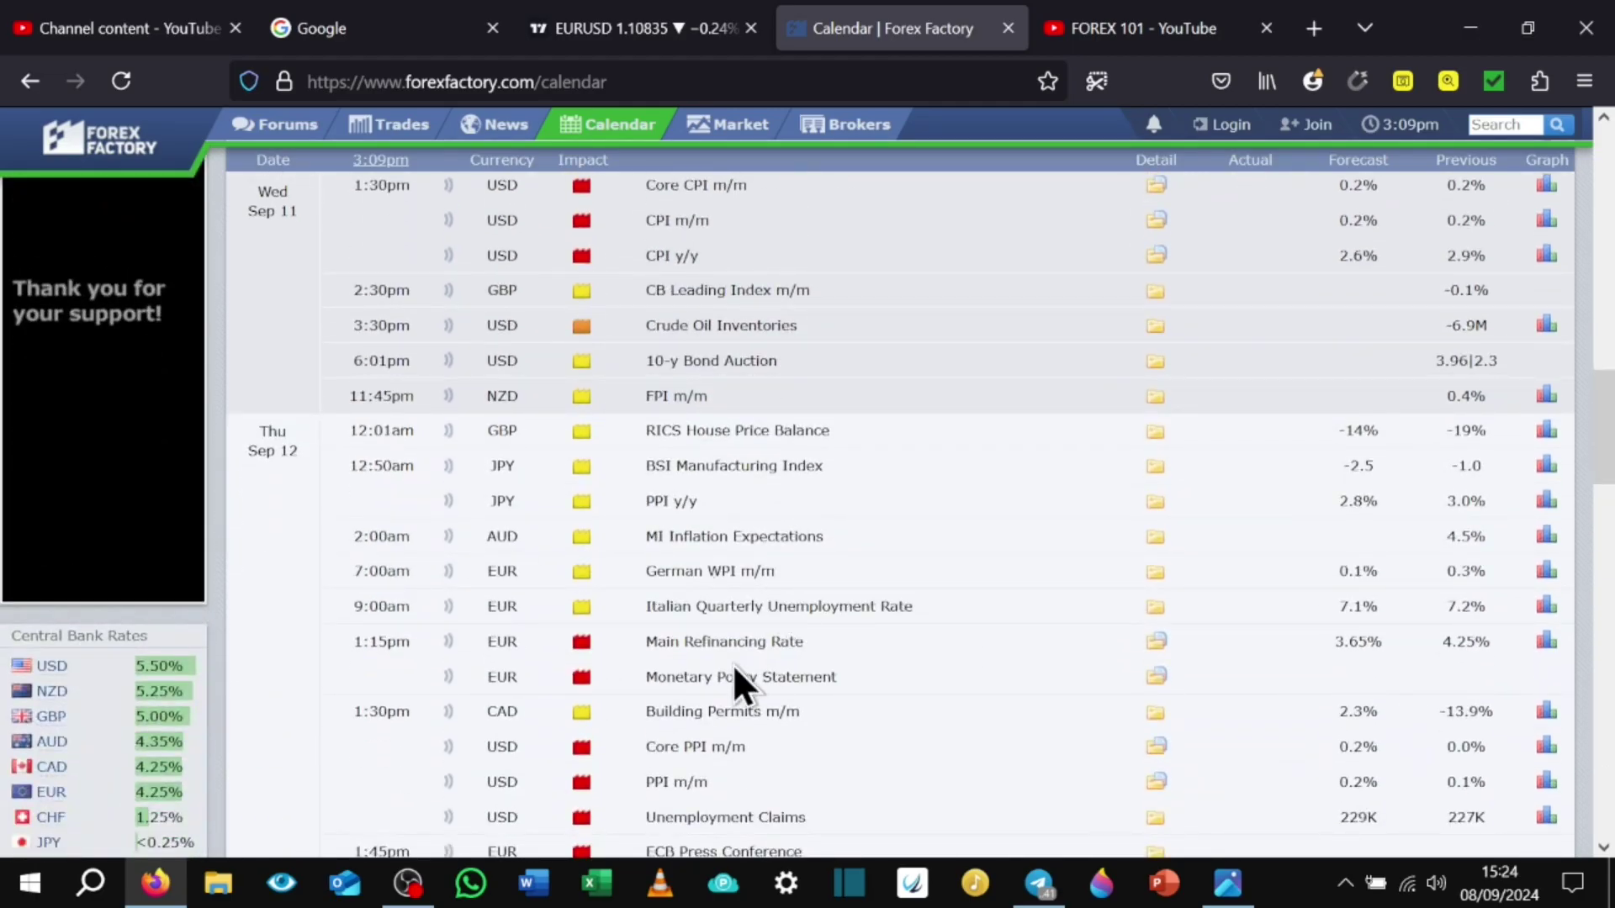
pyautogui.scroll(-2, 736, 660)
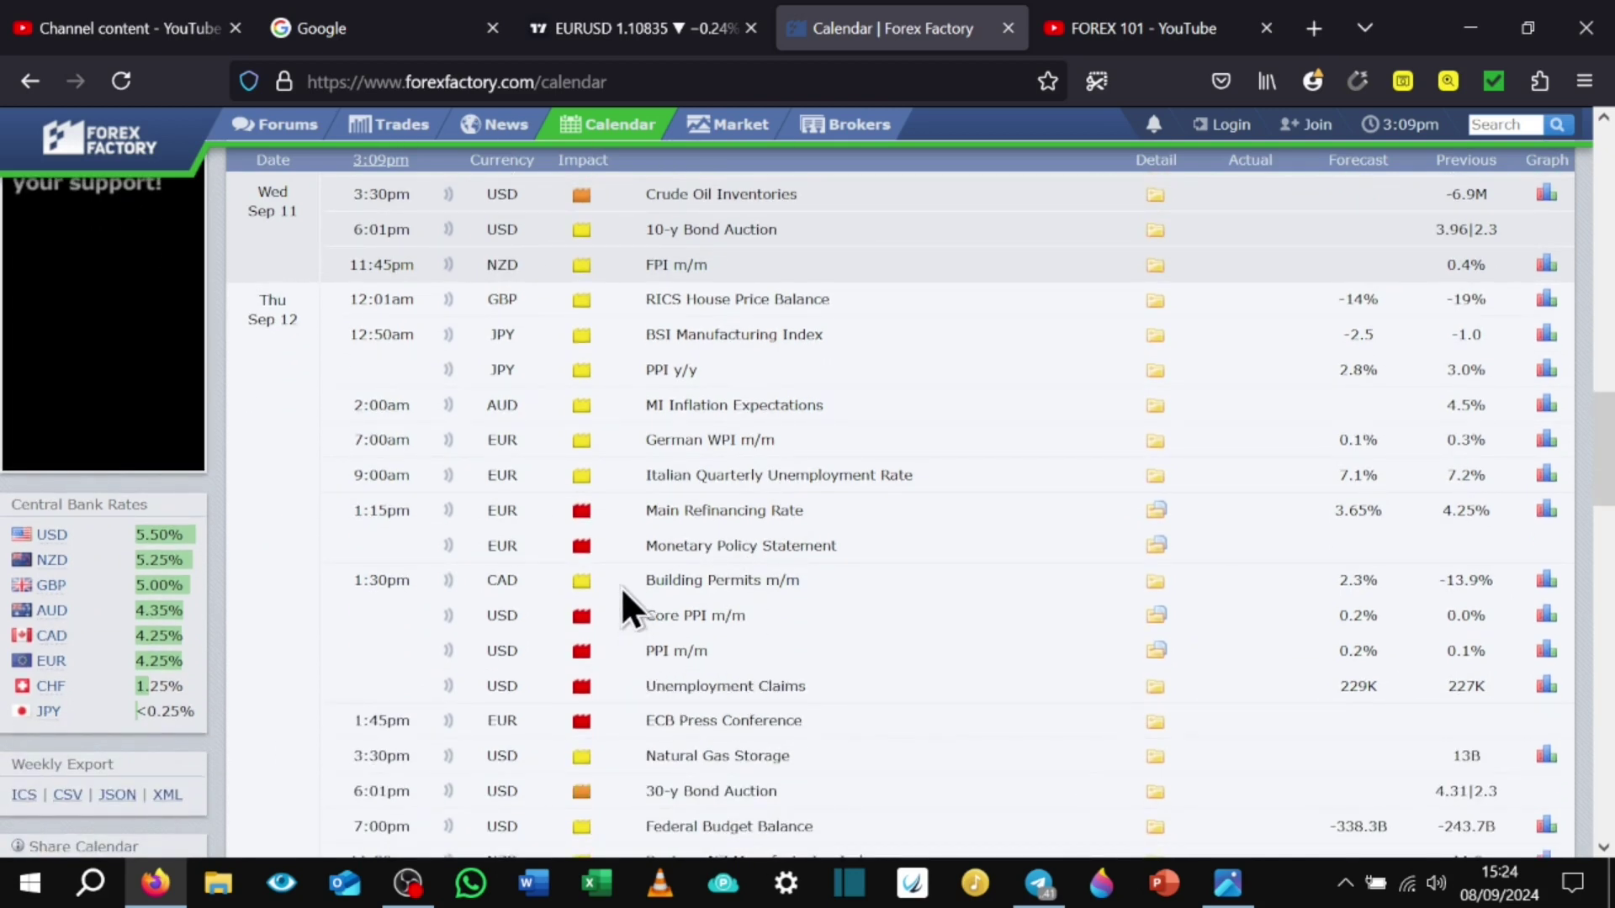
pyautogui.scroll(-8, 592, 546)
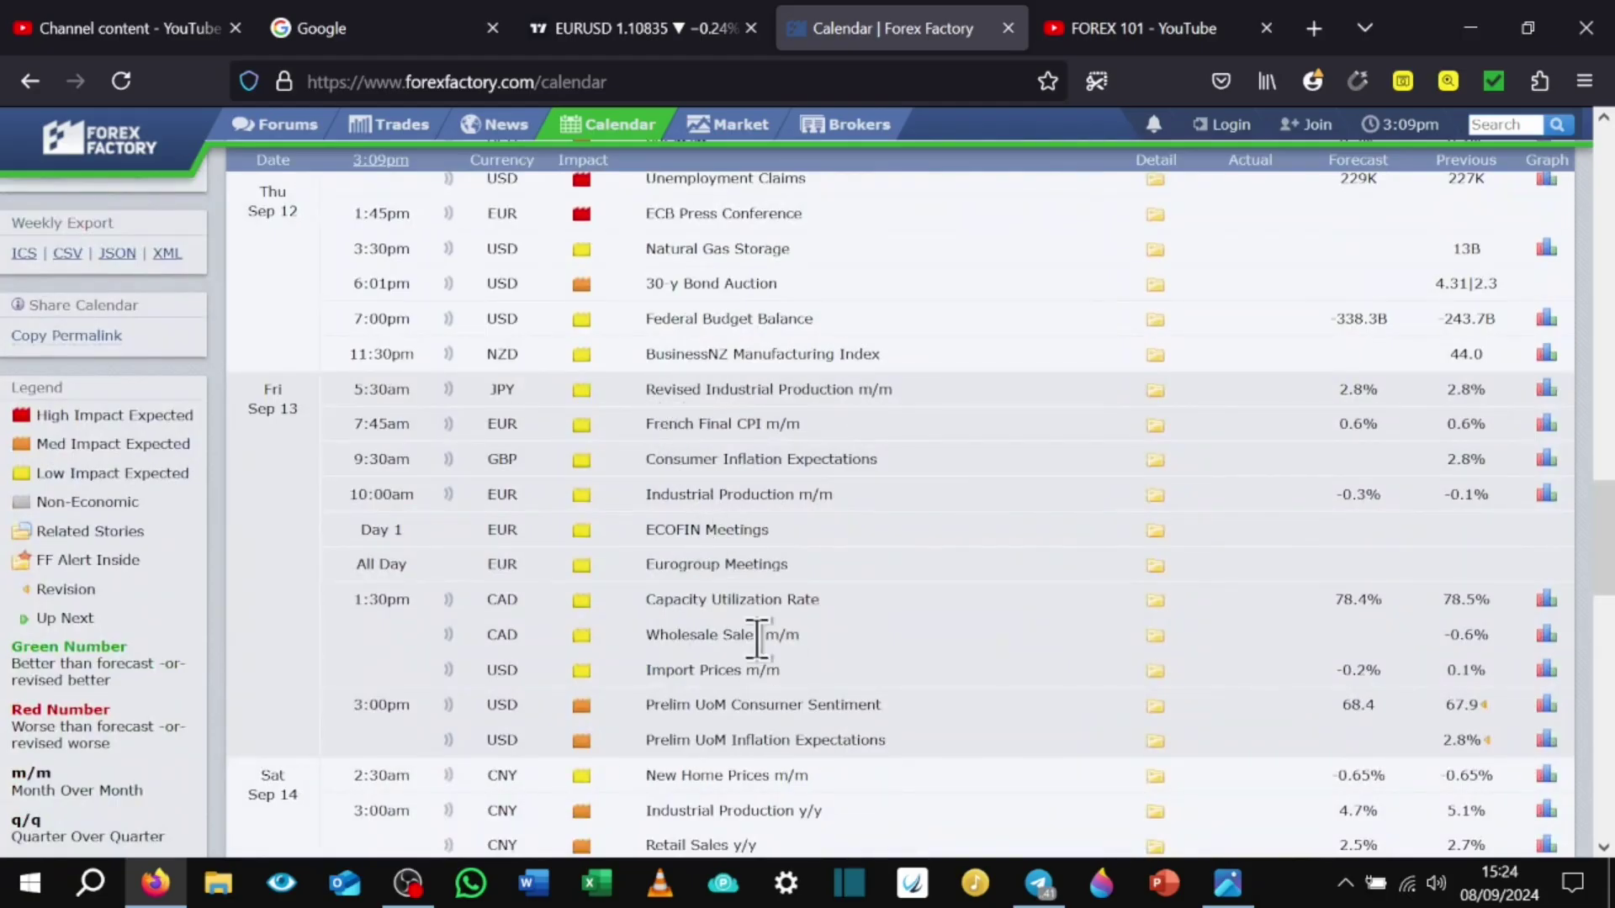
pyautogui.scroll(-4, 758, 639)
pyautogui.scroll(2, 770, 680)
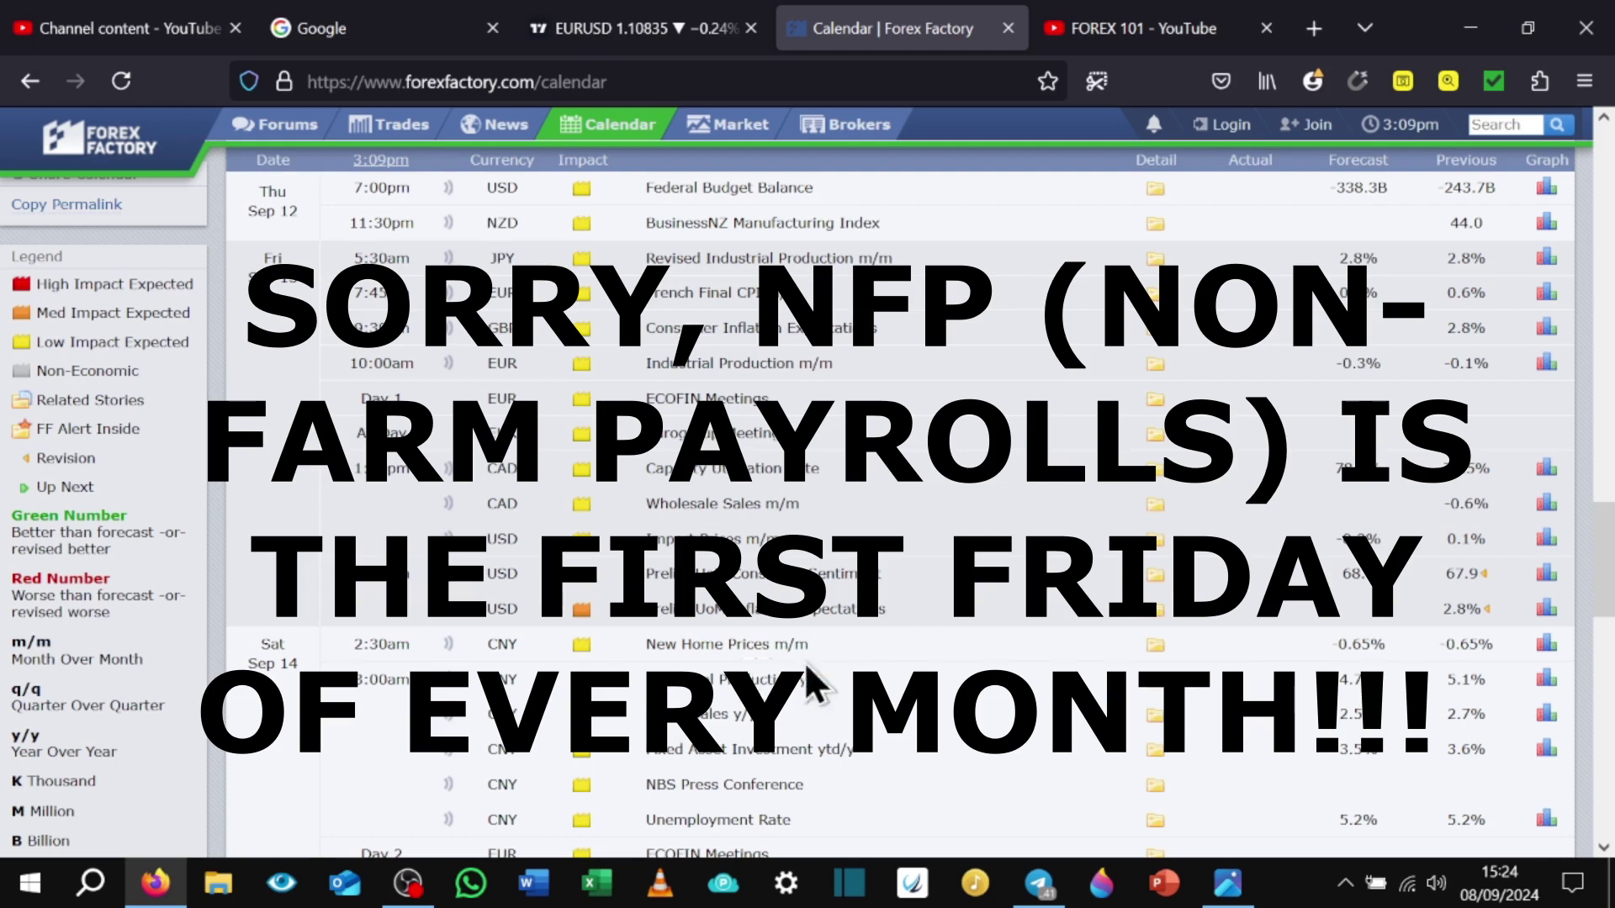
# Check dates in the Windows taskbar calendar, flipping back to August, then close it
pyautogui.click(1519, 891)
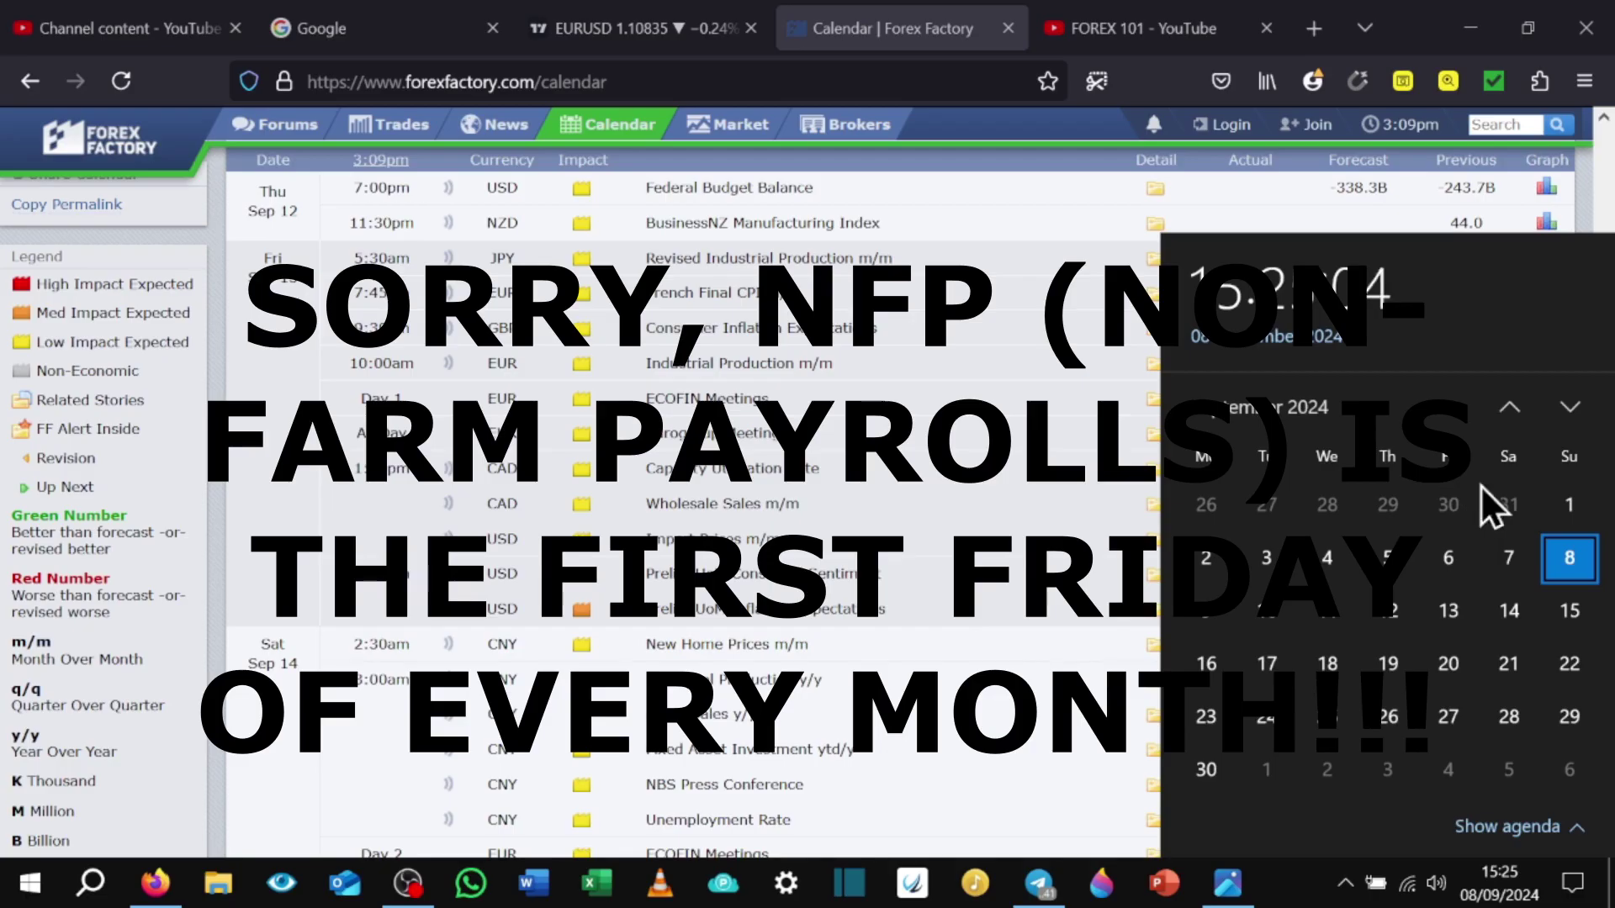
pyautogui.click(1509, 407)
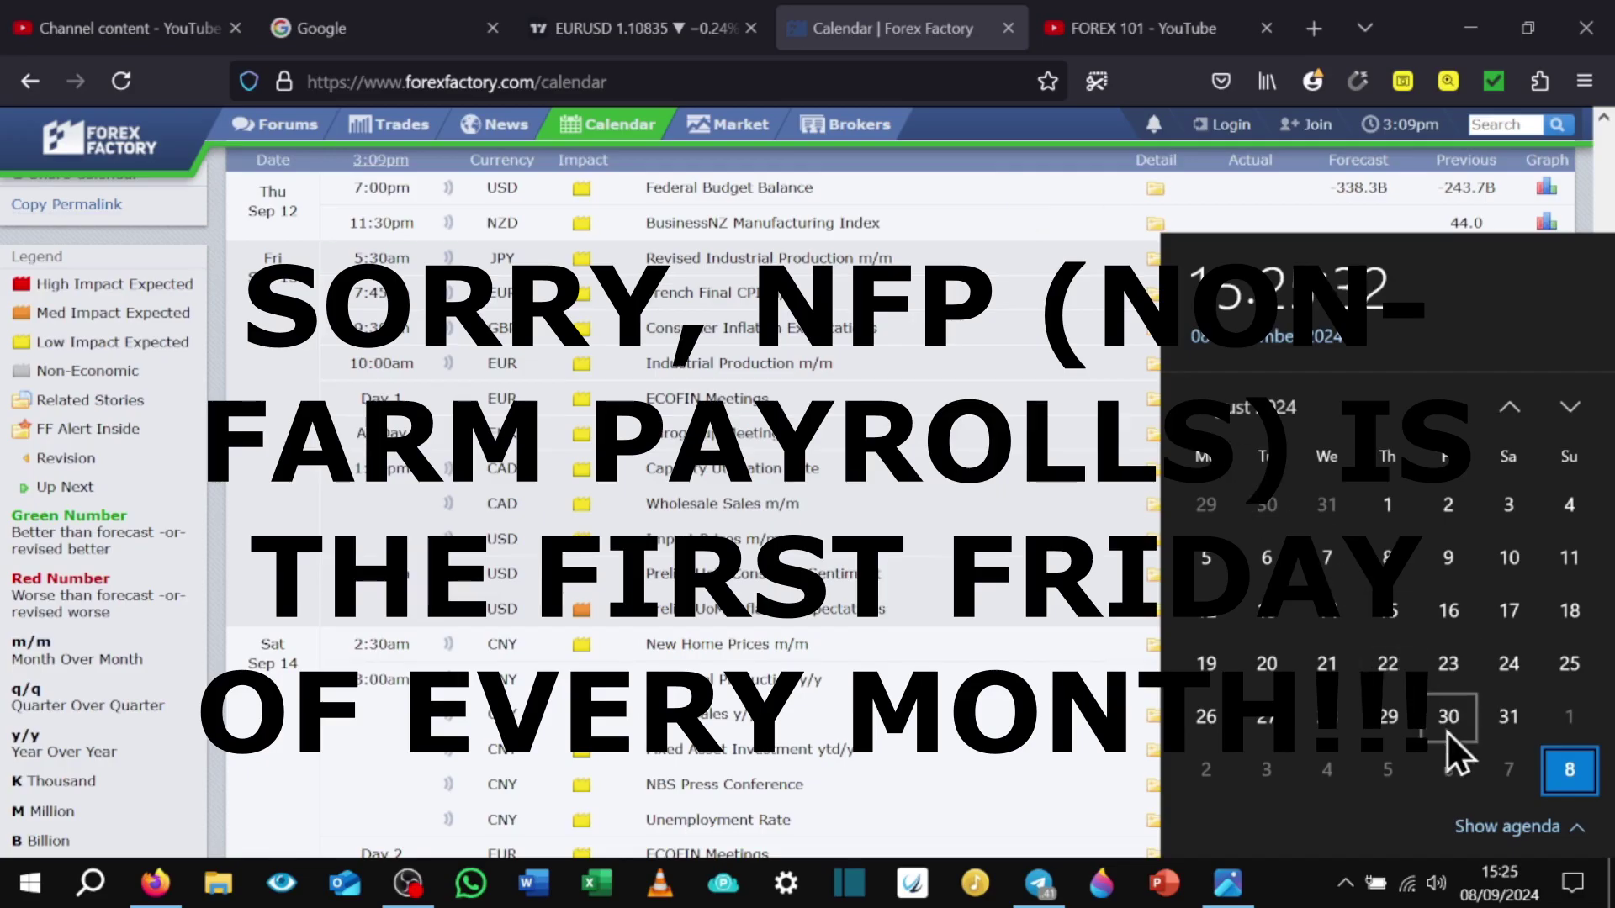
pyautogui.click(1292, 883)
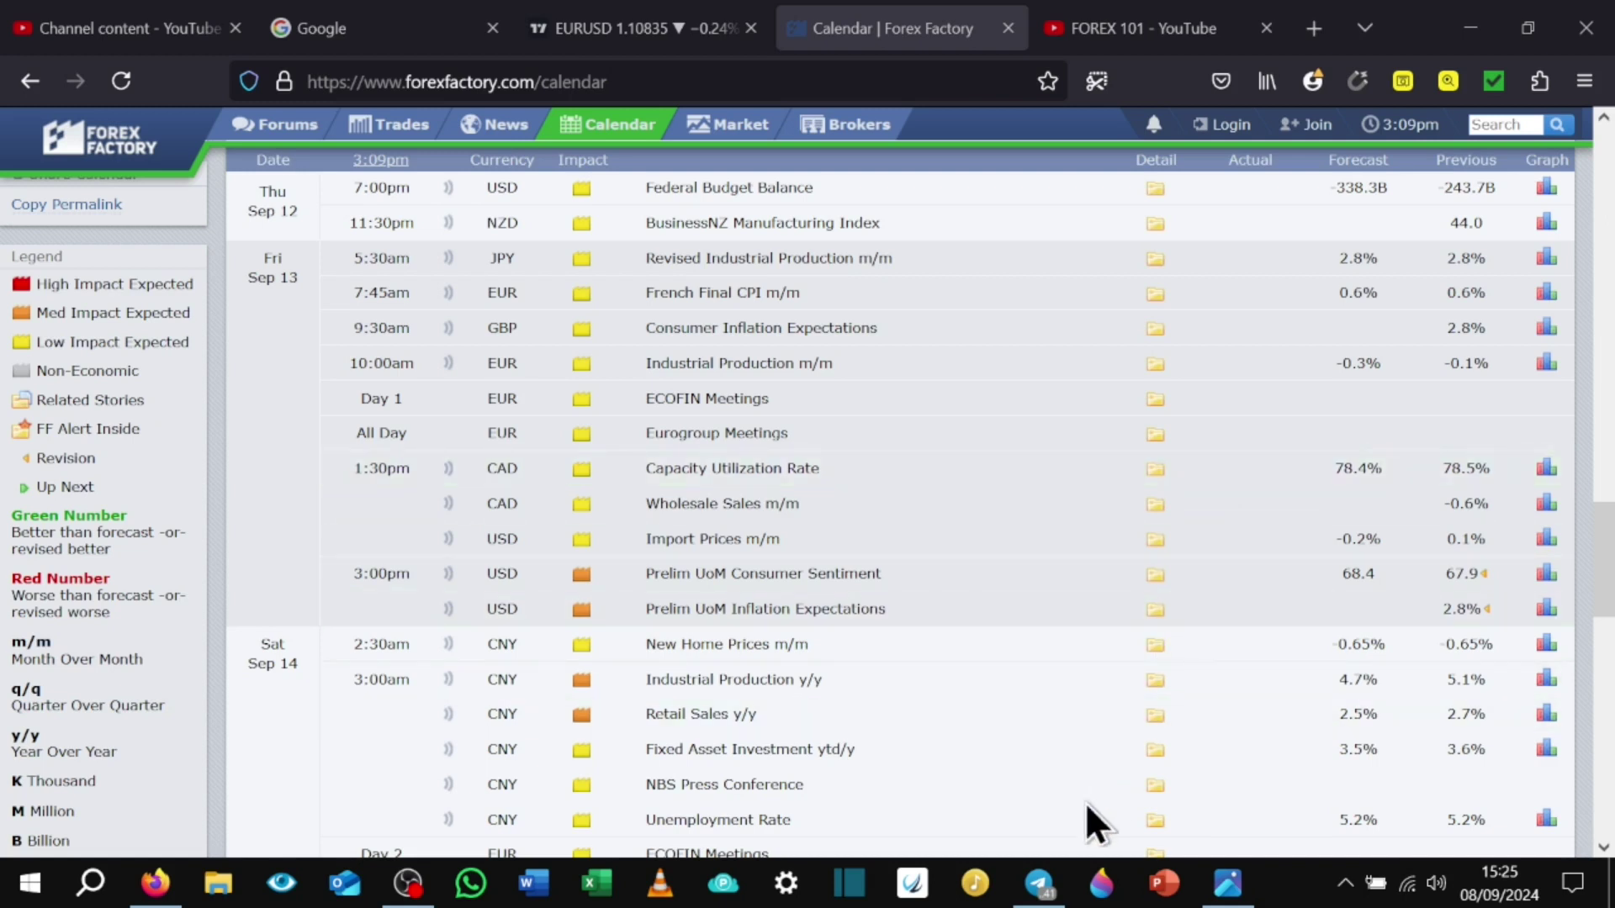
pyautogui.click(1225, 893)
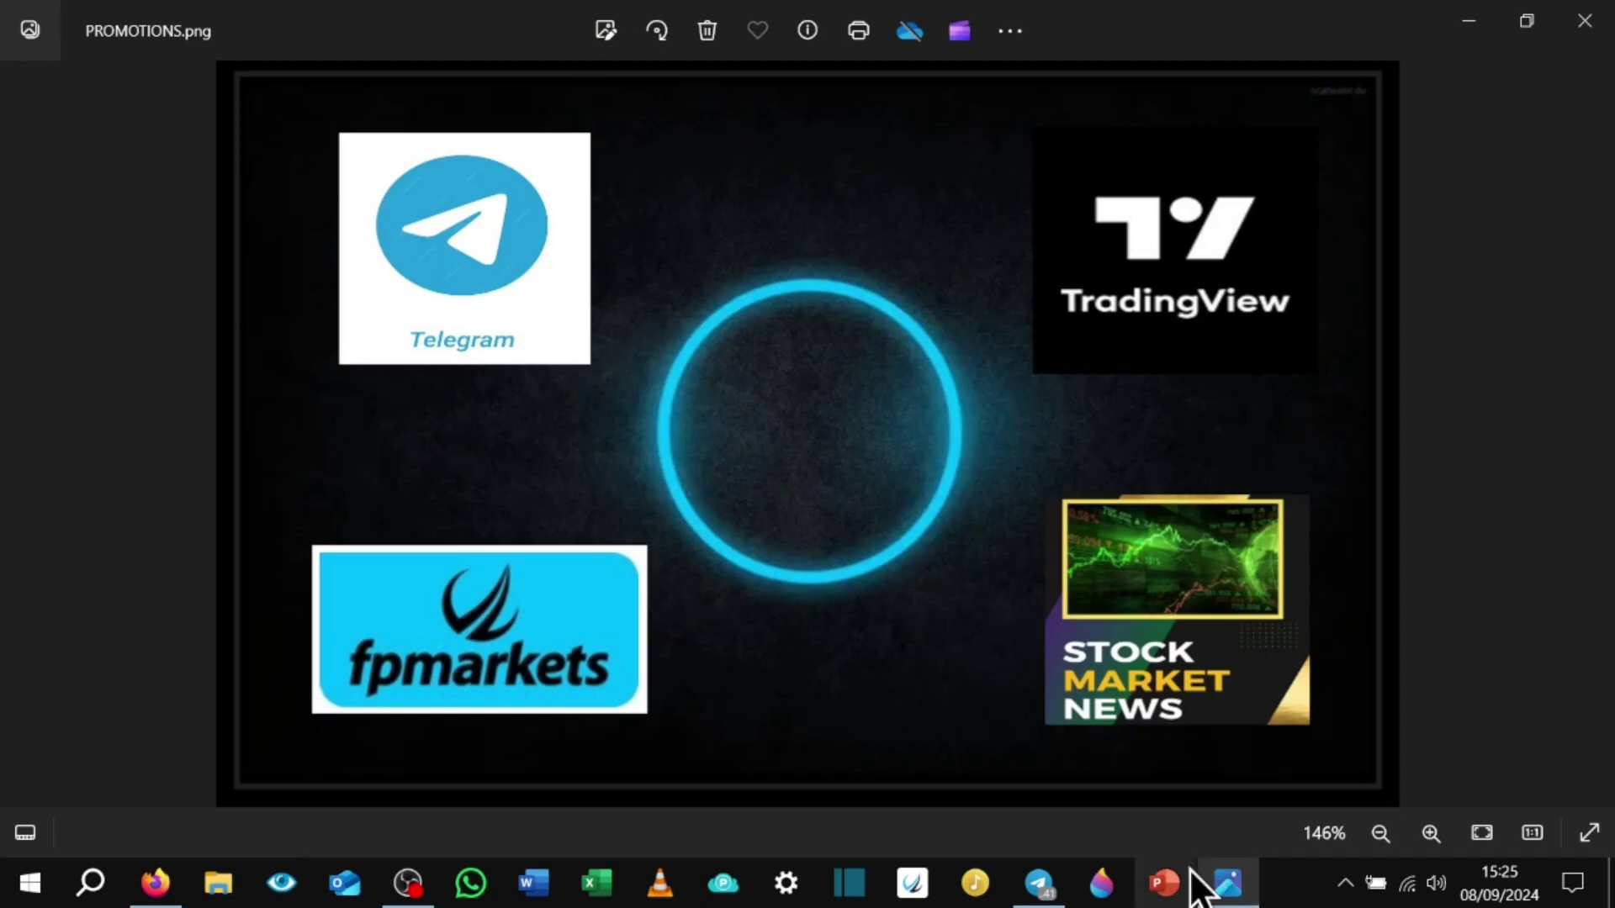